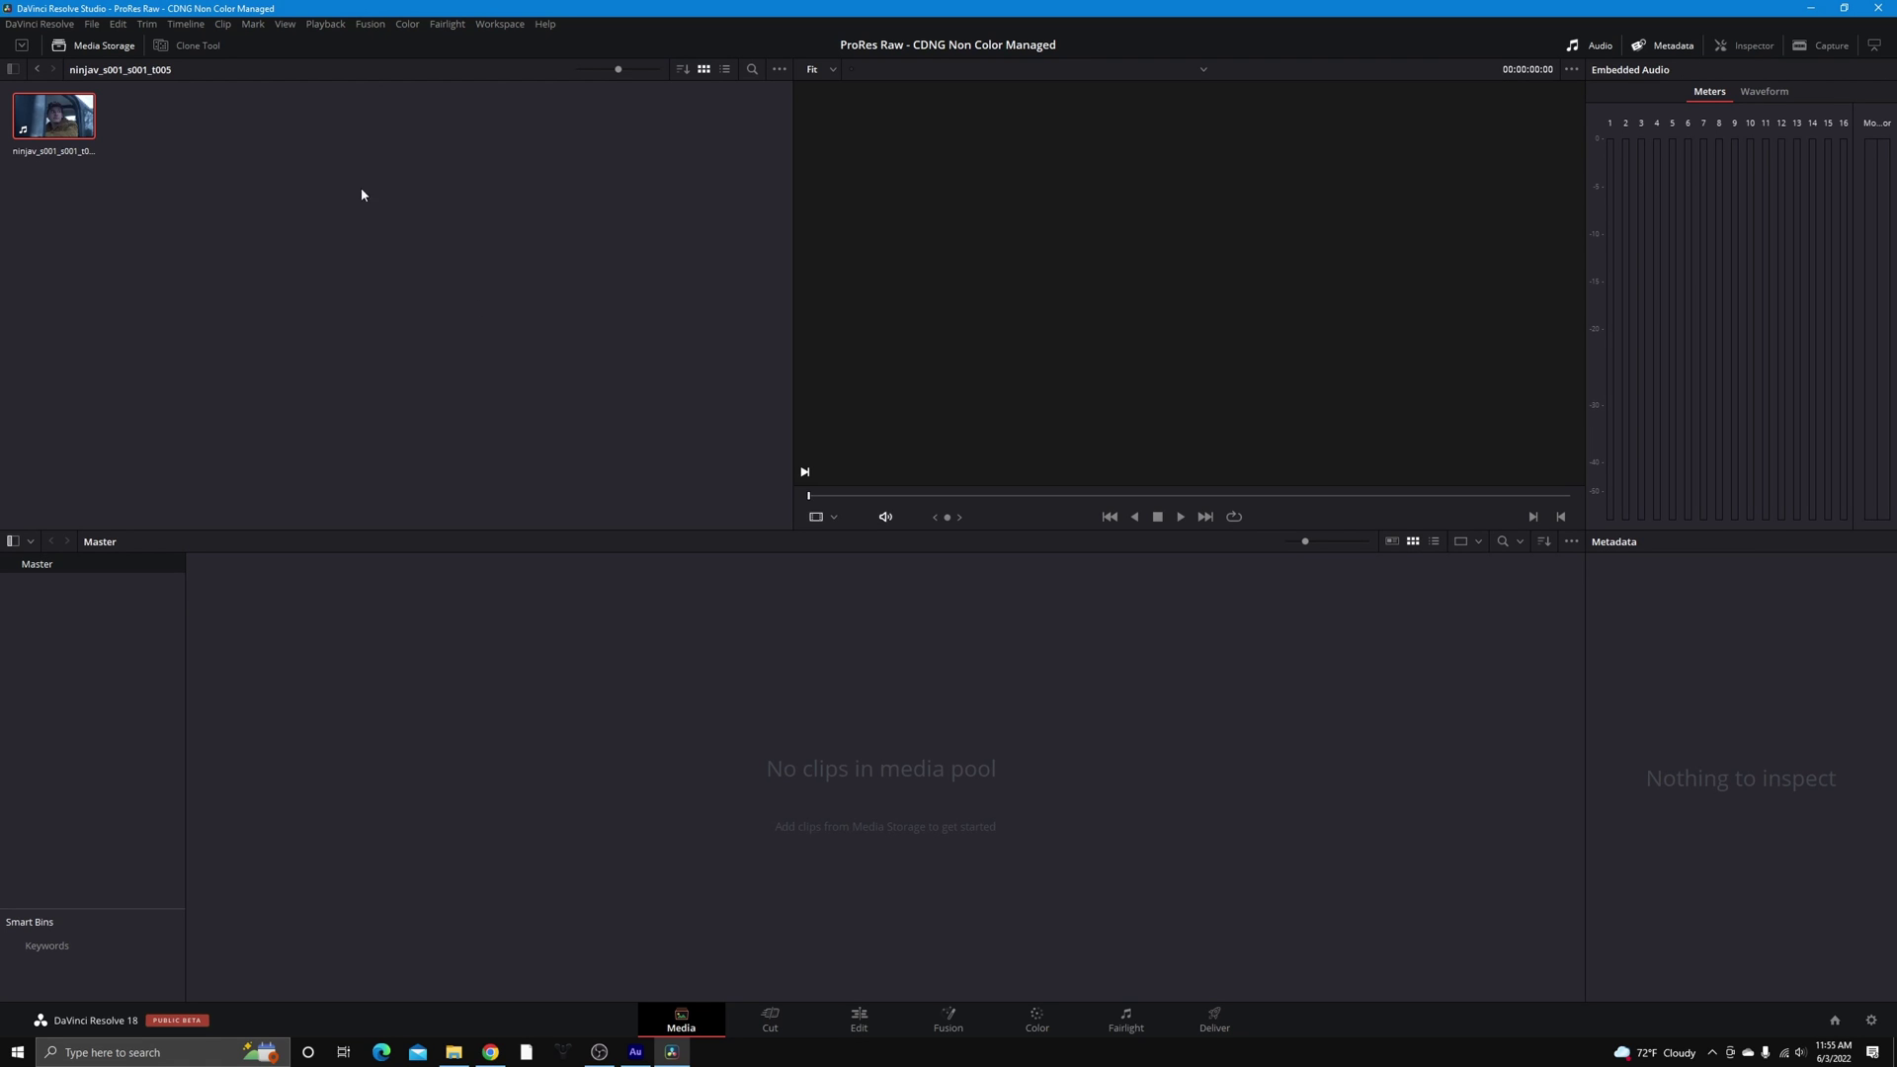
Open the File menu with the CDNG clip sitting in media storage
left_click(91, 24)
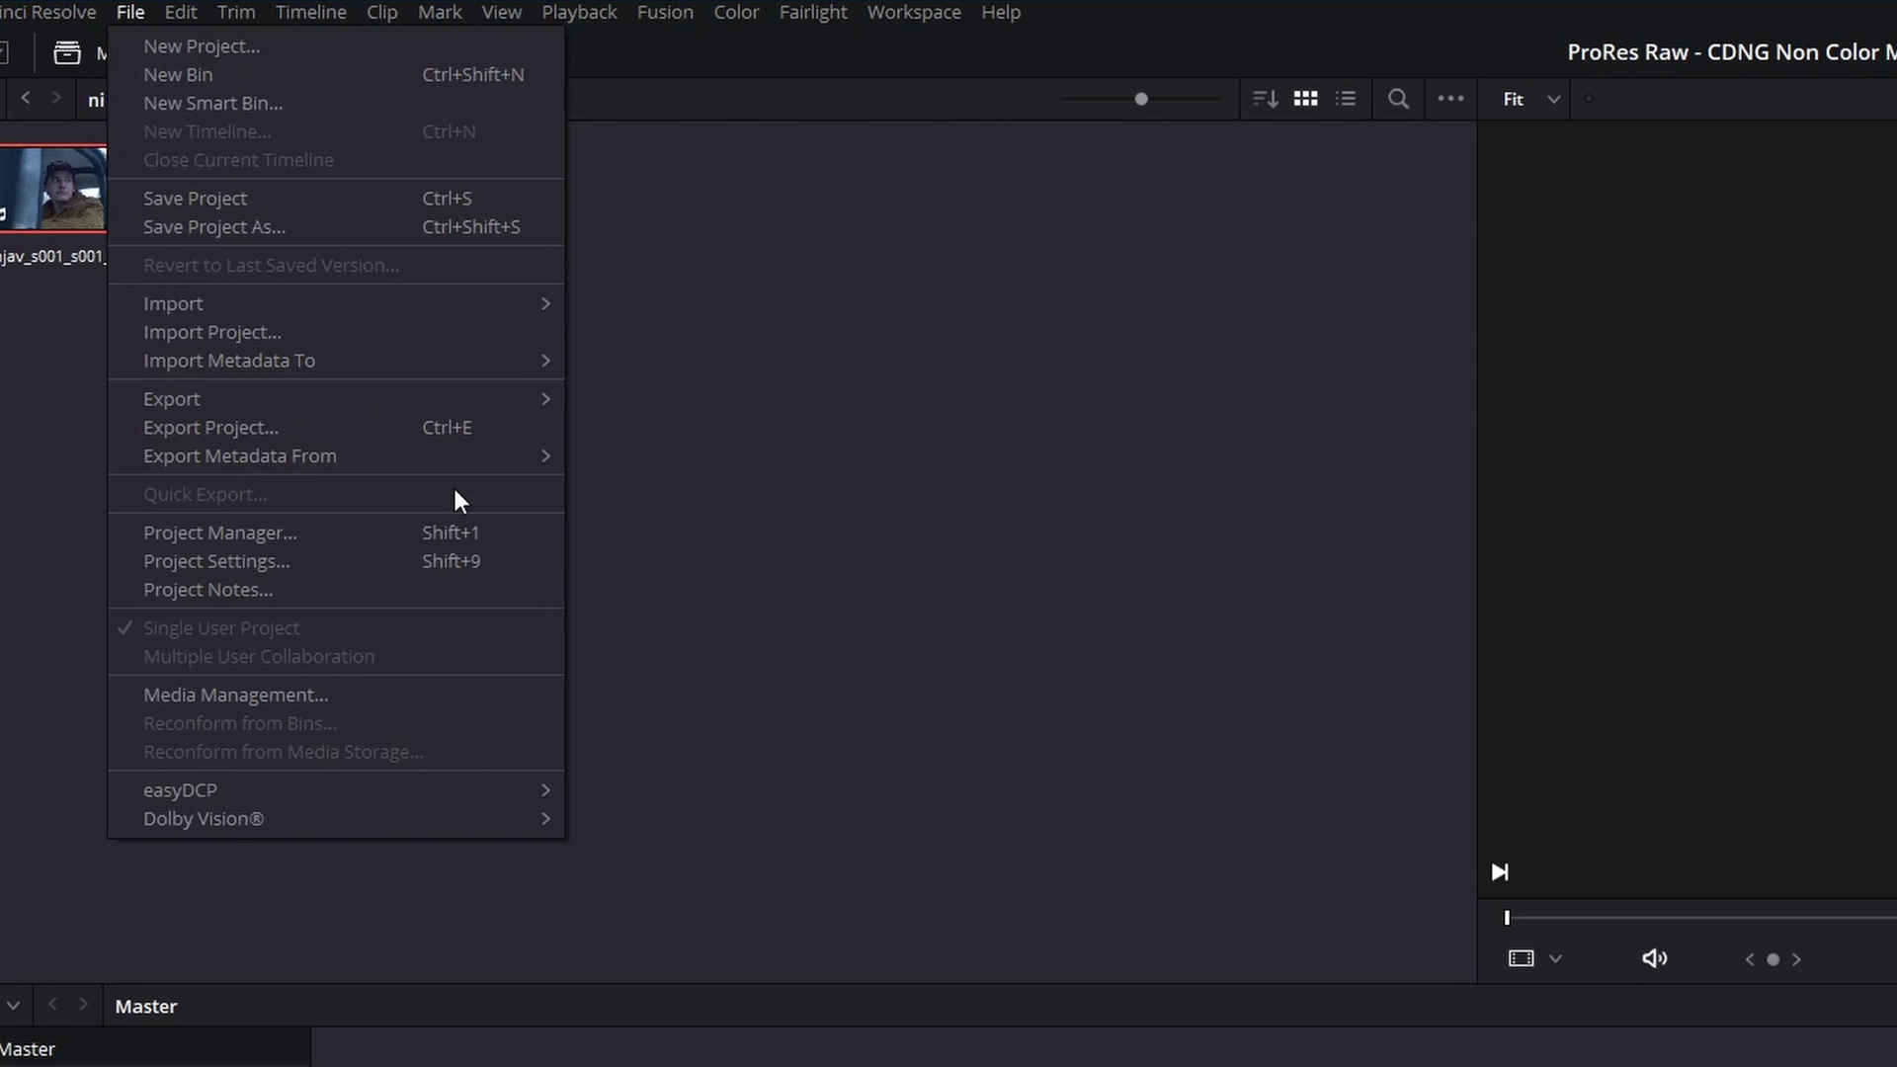
Set project Camera RAW to CinemaDNG, decode using Project, no pre tone curve, Blackmagic Design colour space
left_click(469, 562)
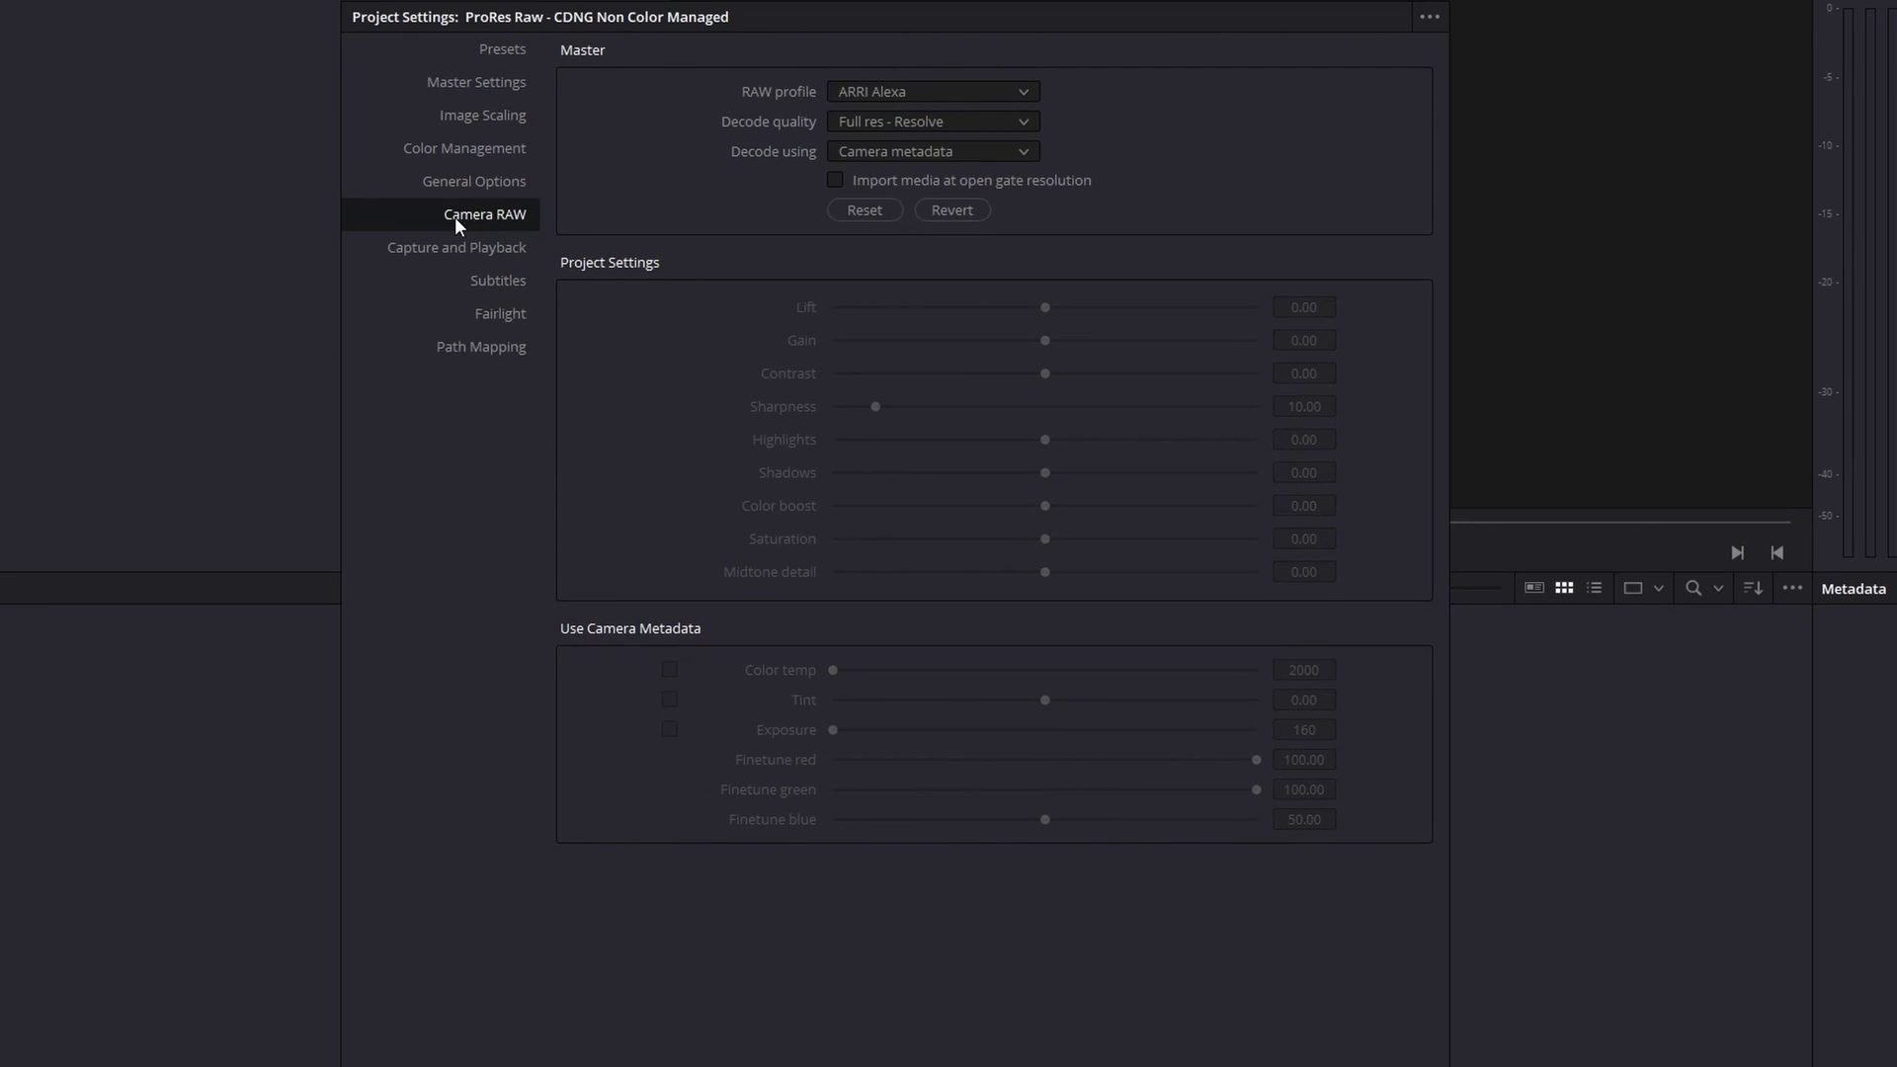
left_click(927, 93)
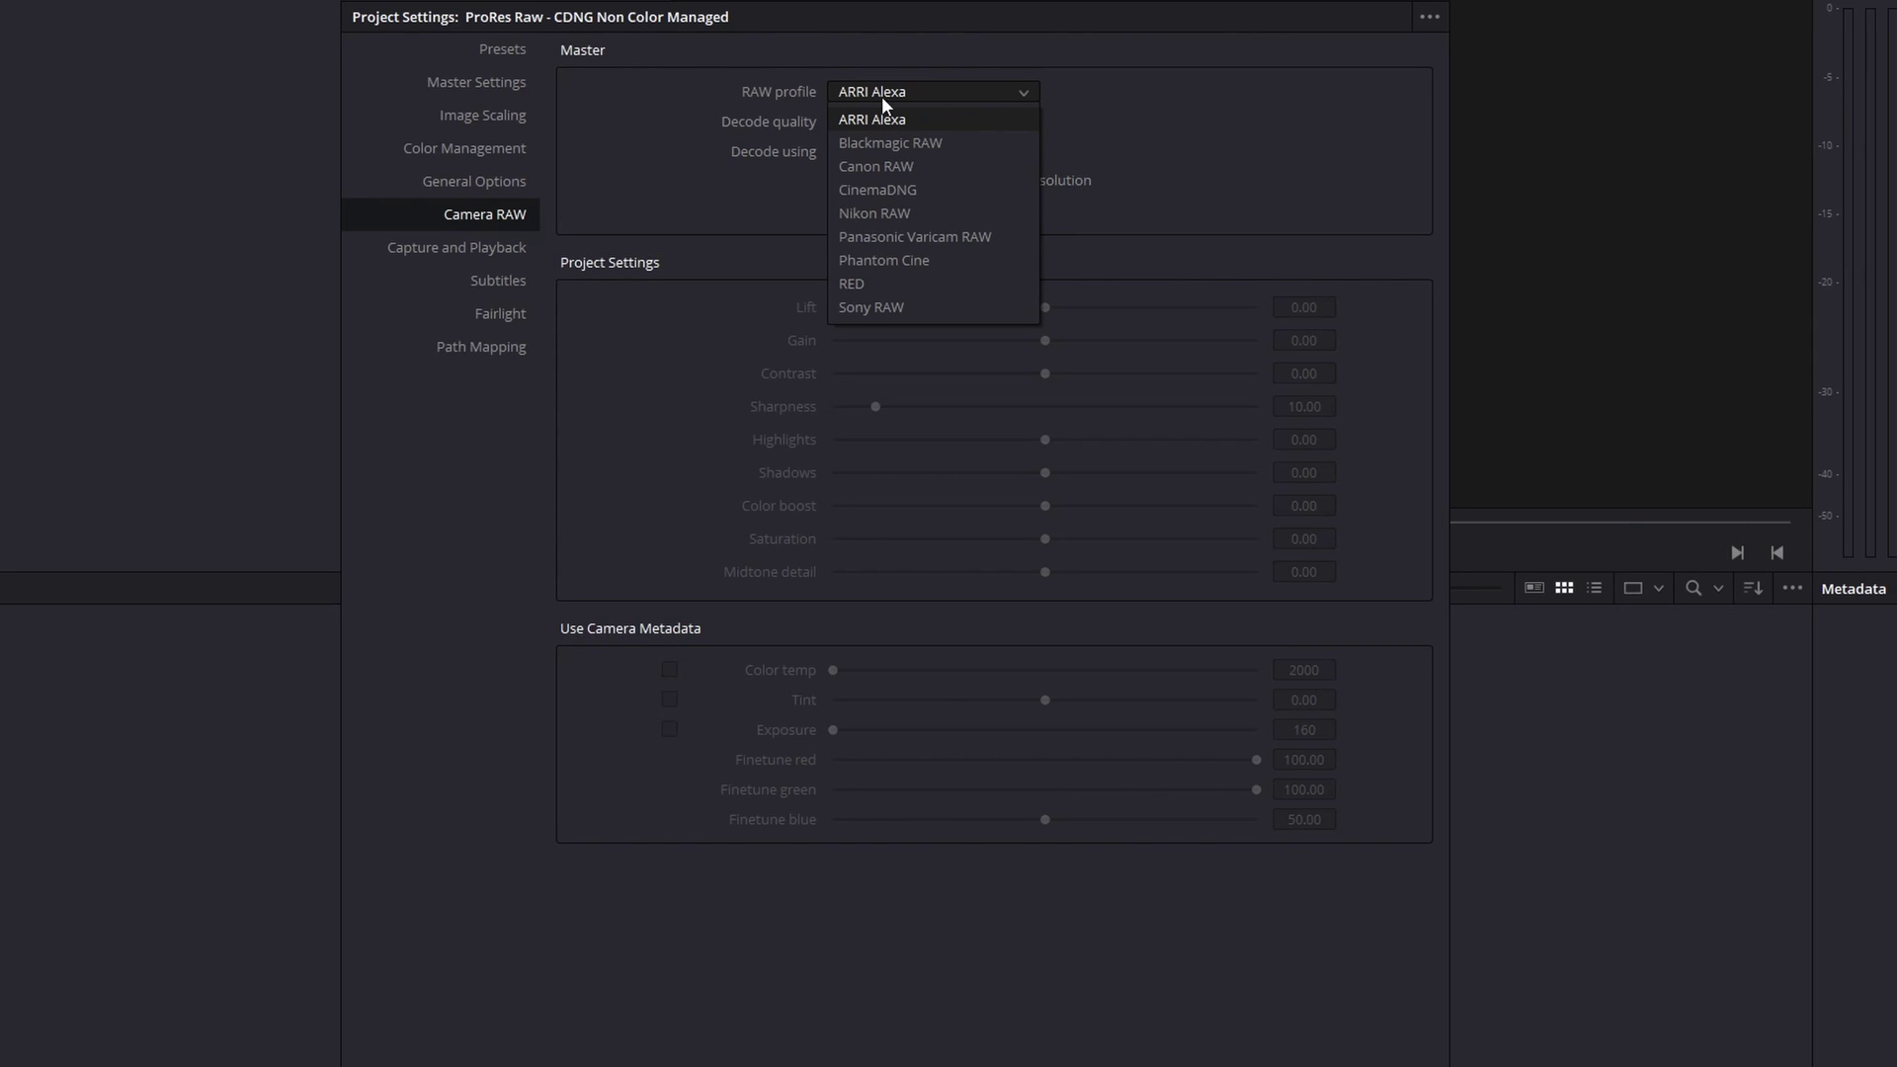
left_click(959, 192)
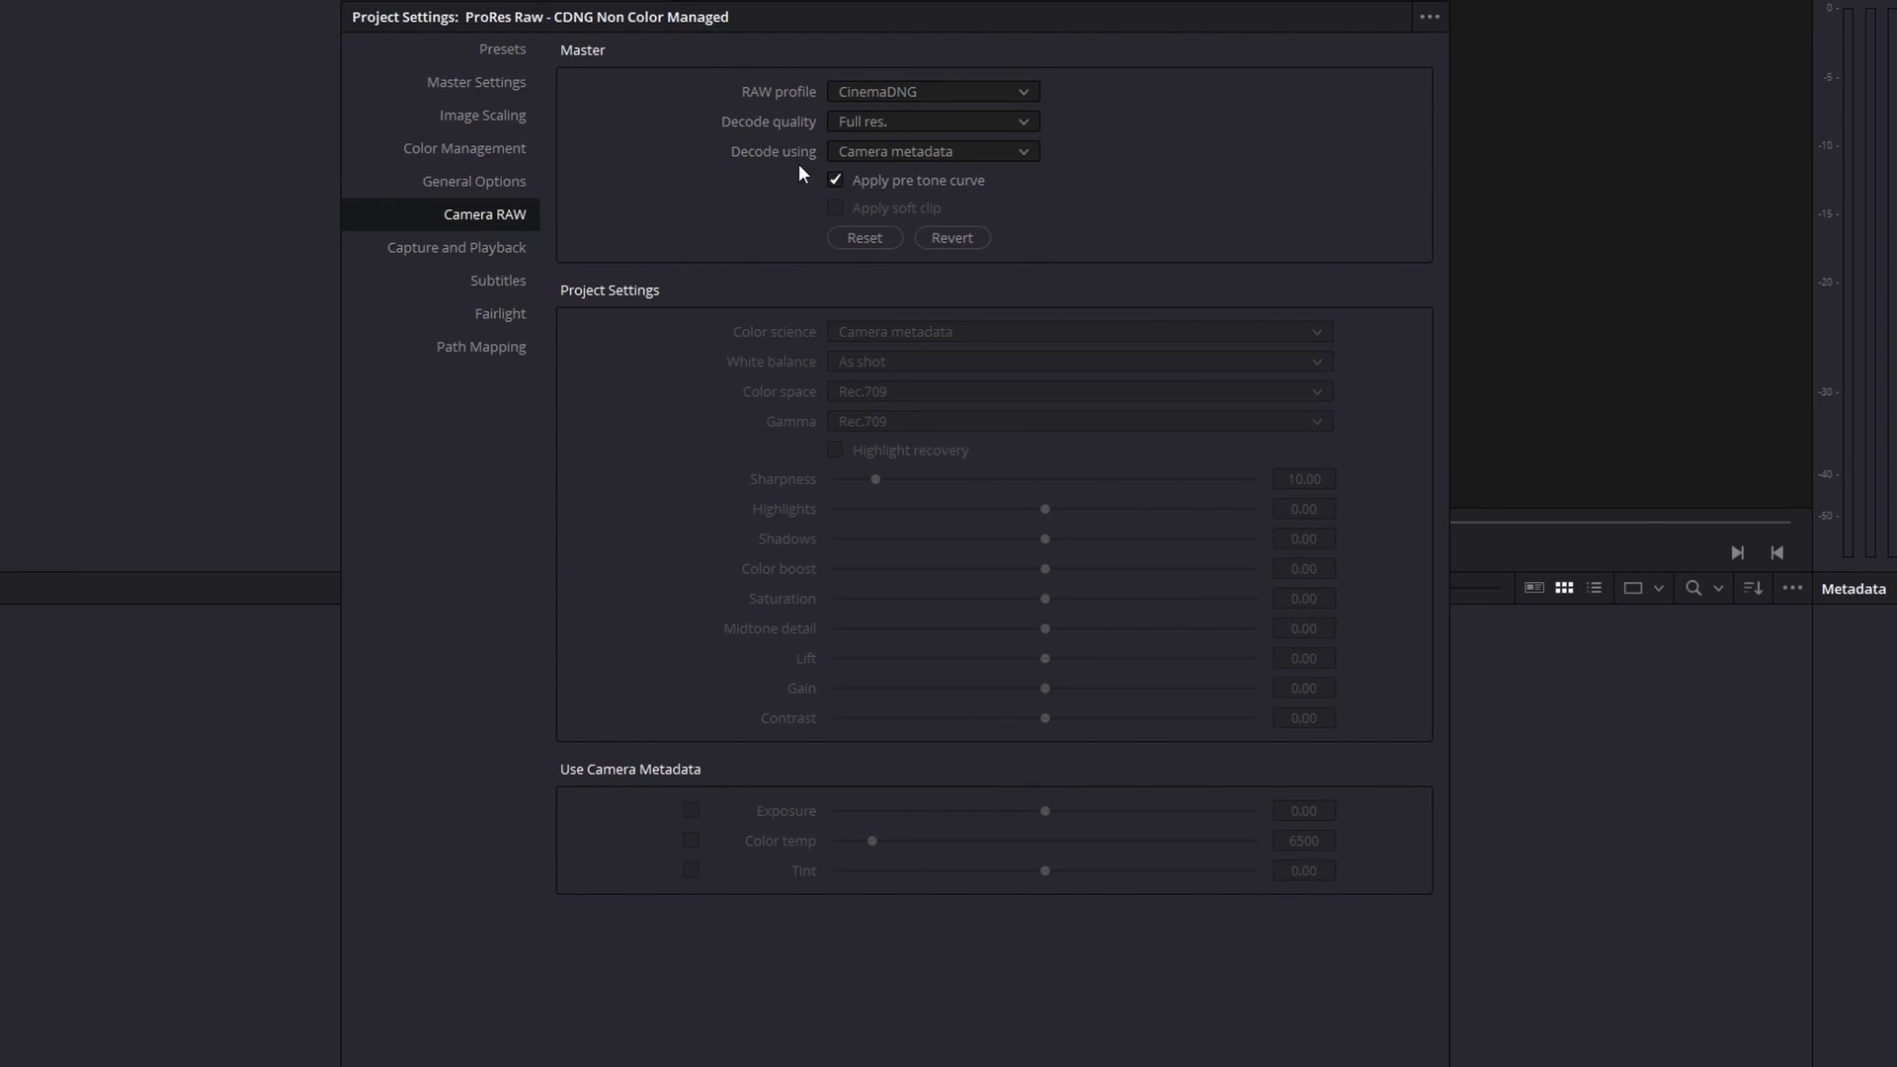
left_click(882, 153)
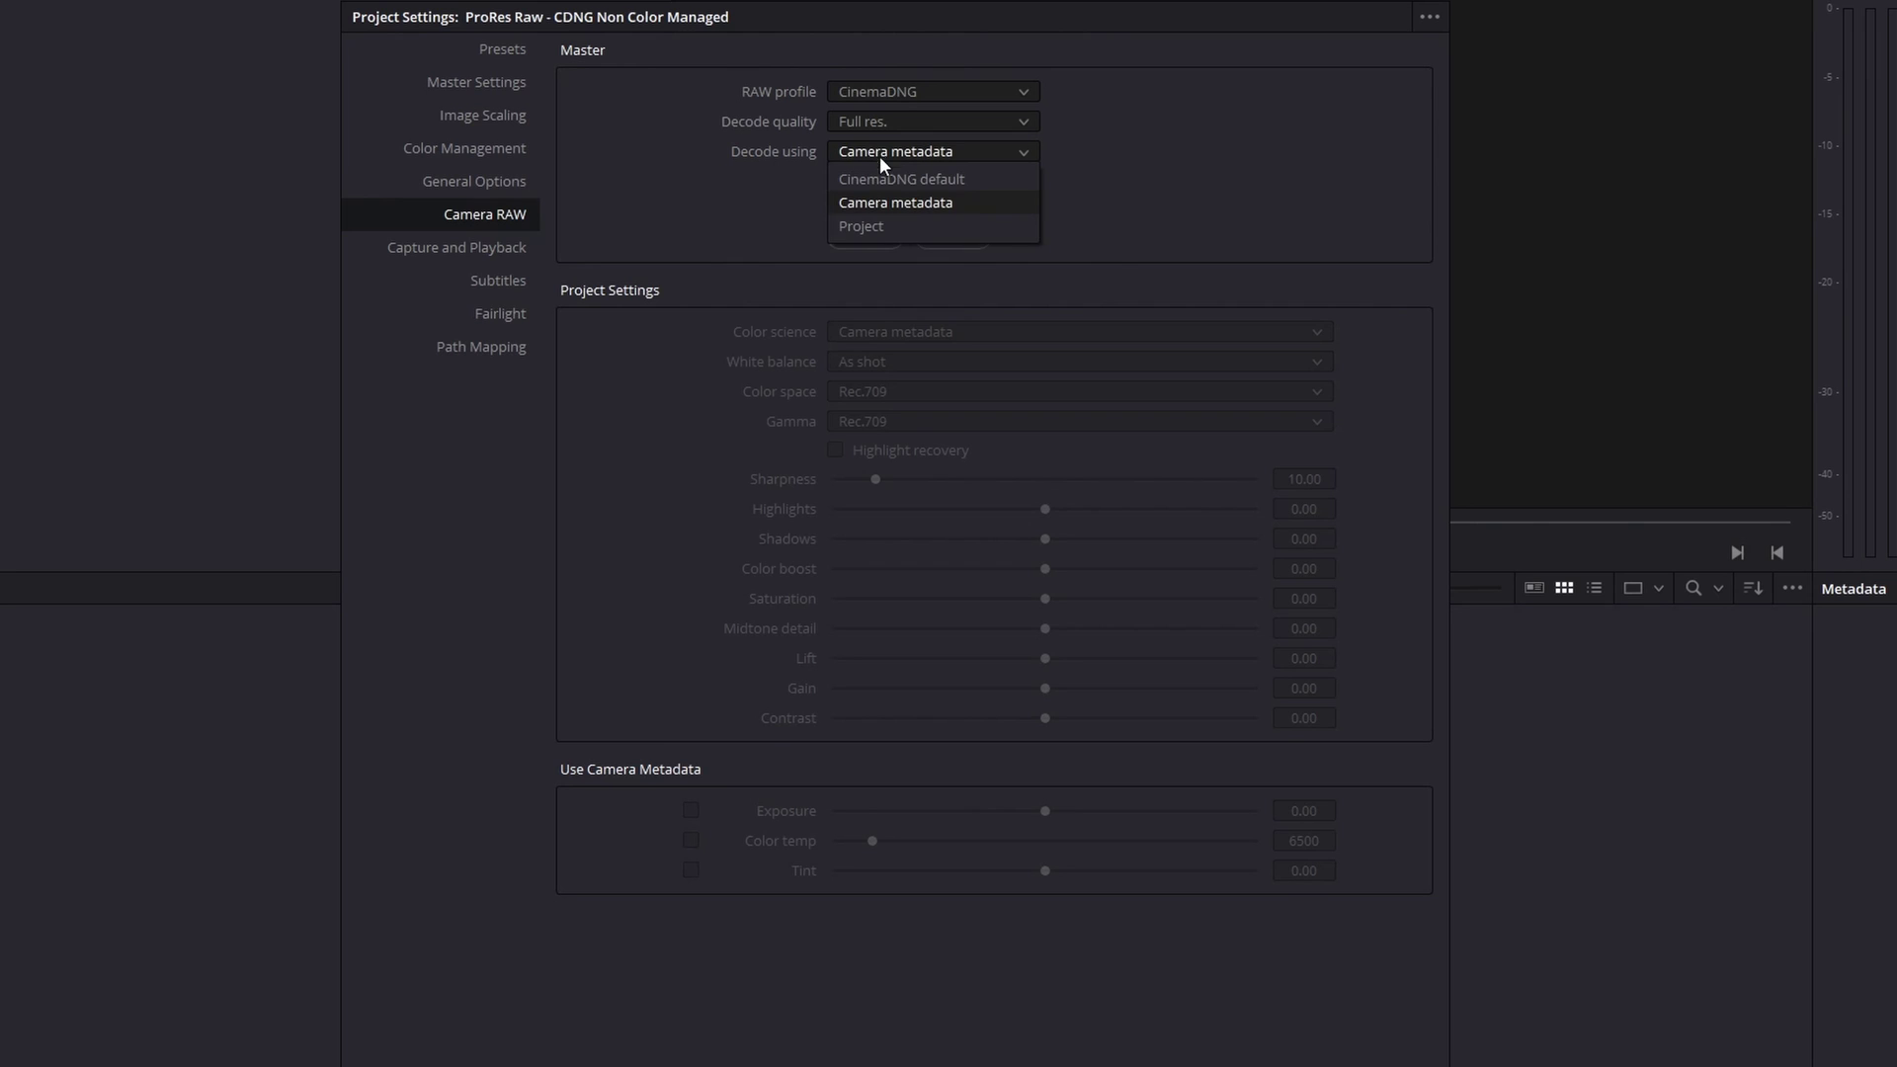
left_click(882, 227)
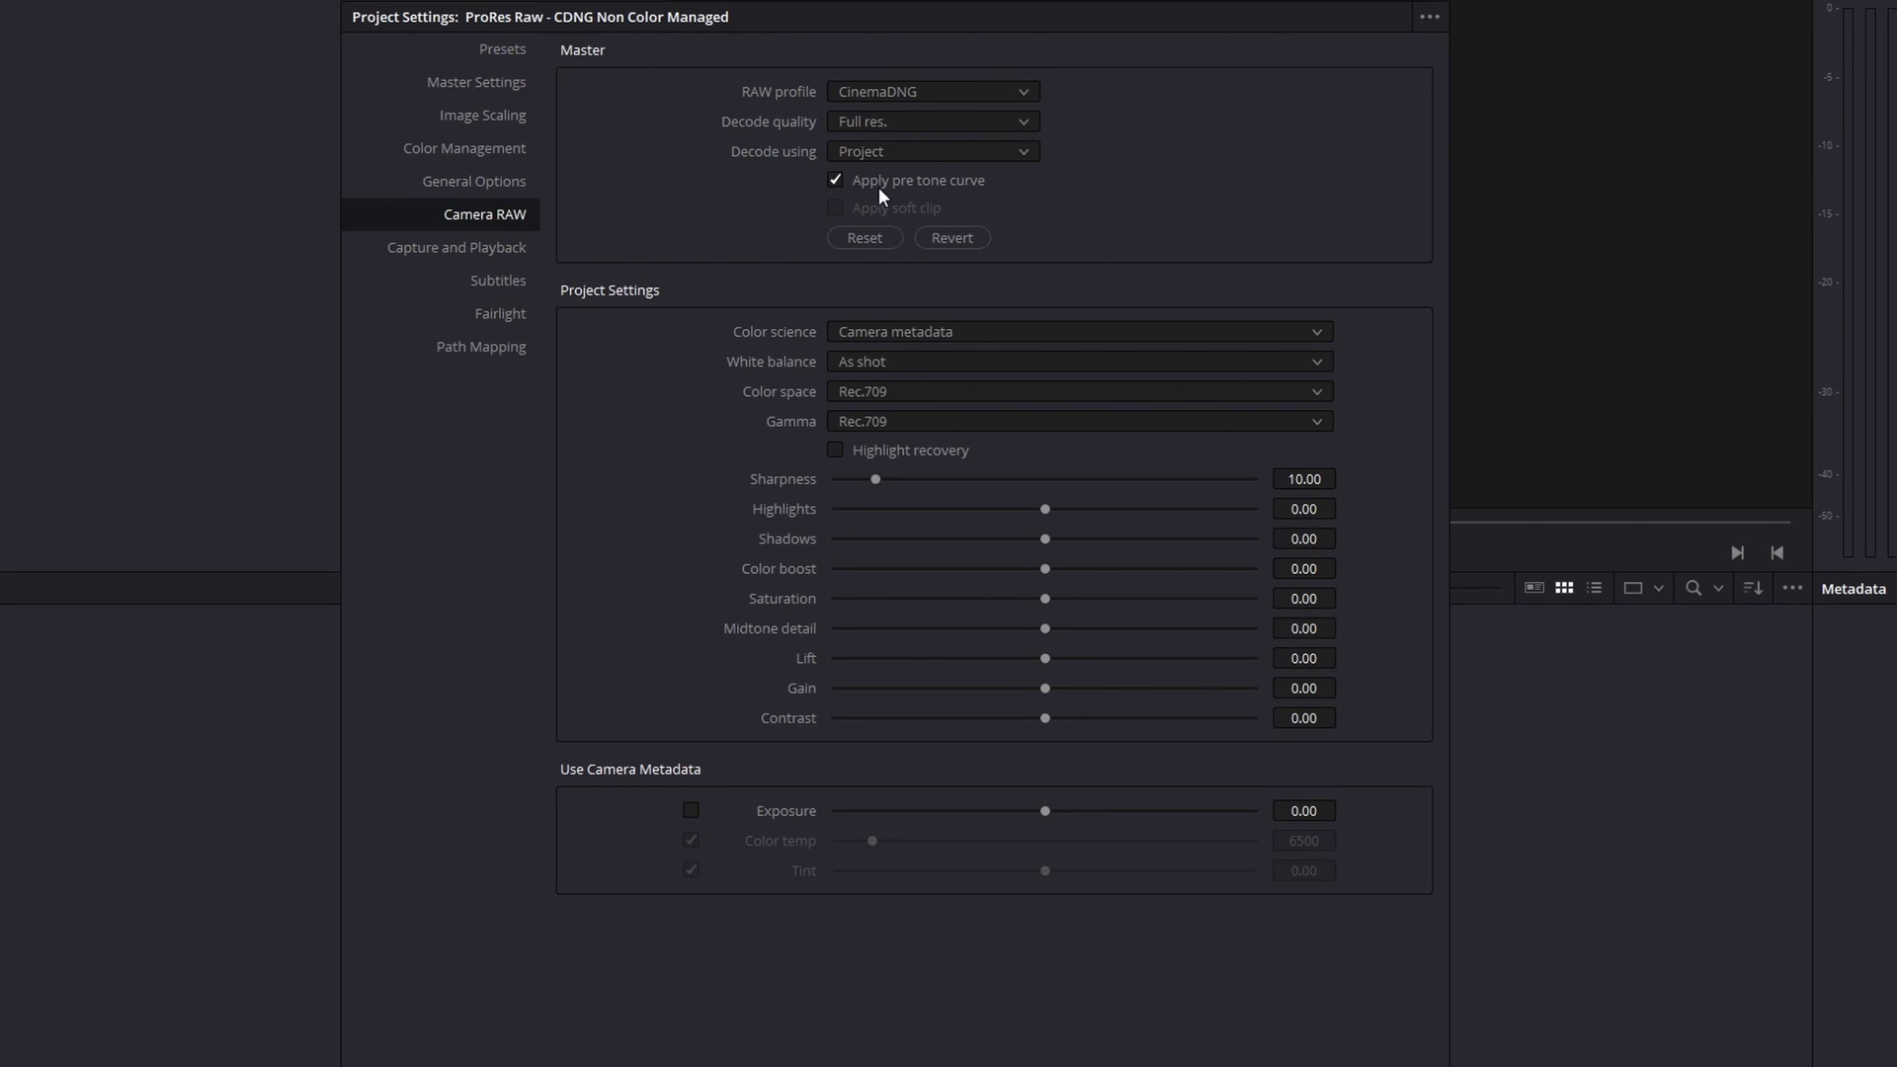
left_click(836, 181)
left_click(864, 396)
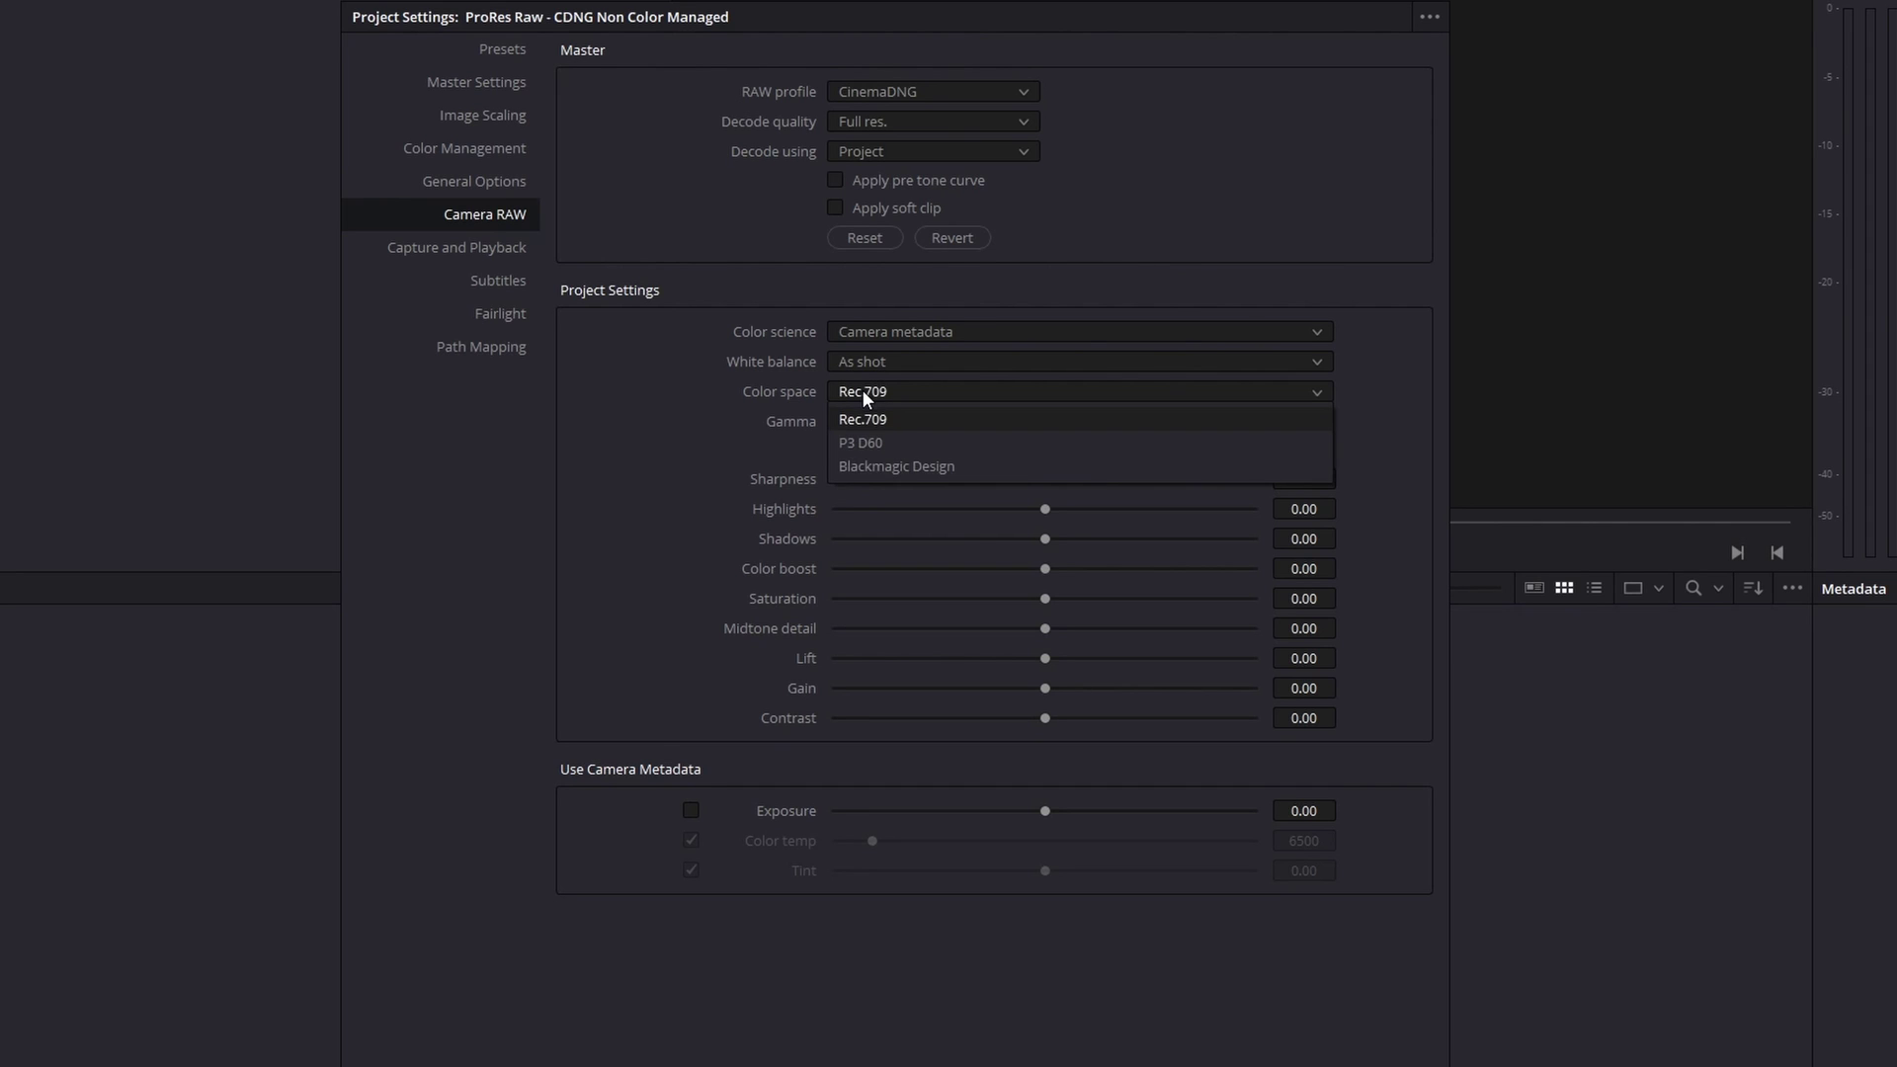
left_click(882, 466)
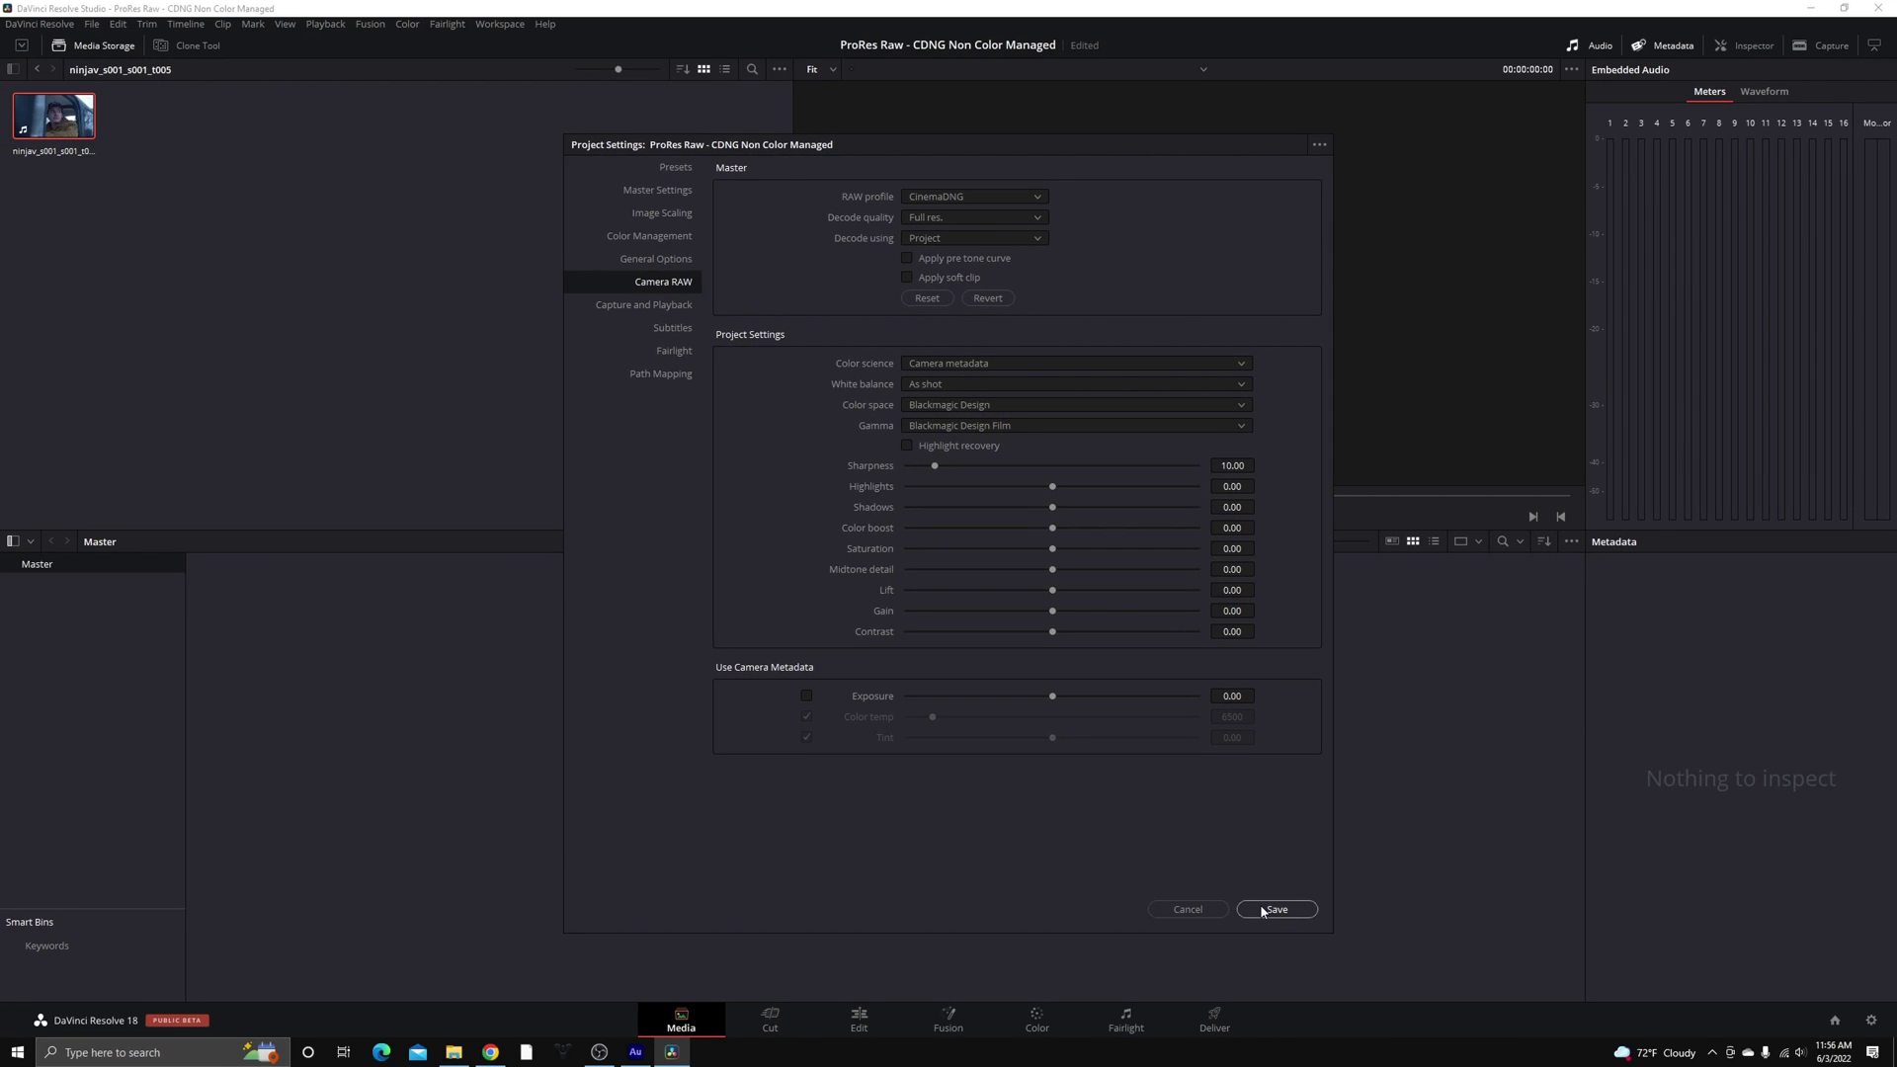
Save the project settings, add the DNG clip to the media pool, and inspect it at 300% zoom
left_click(1265, 909)
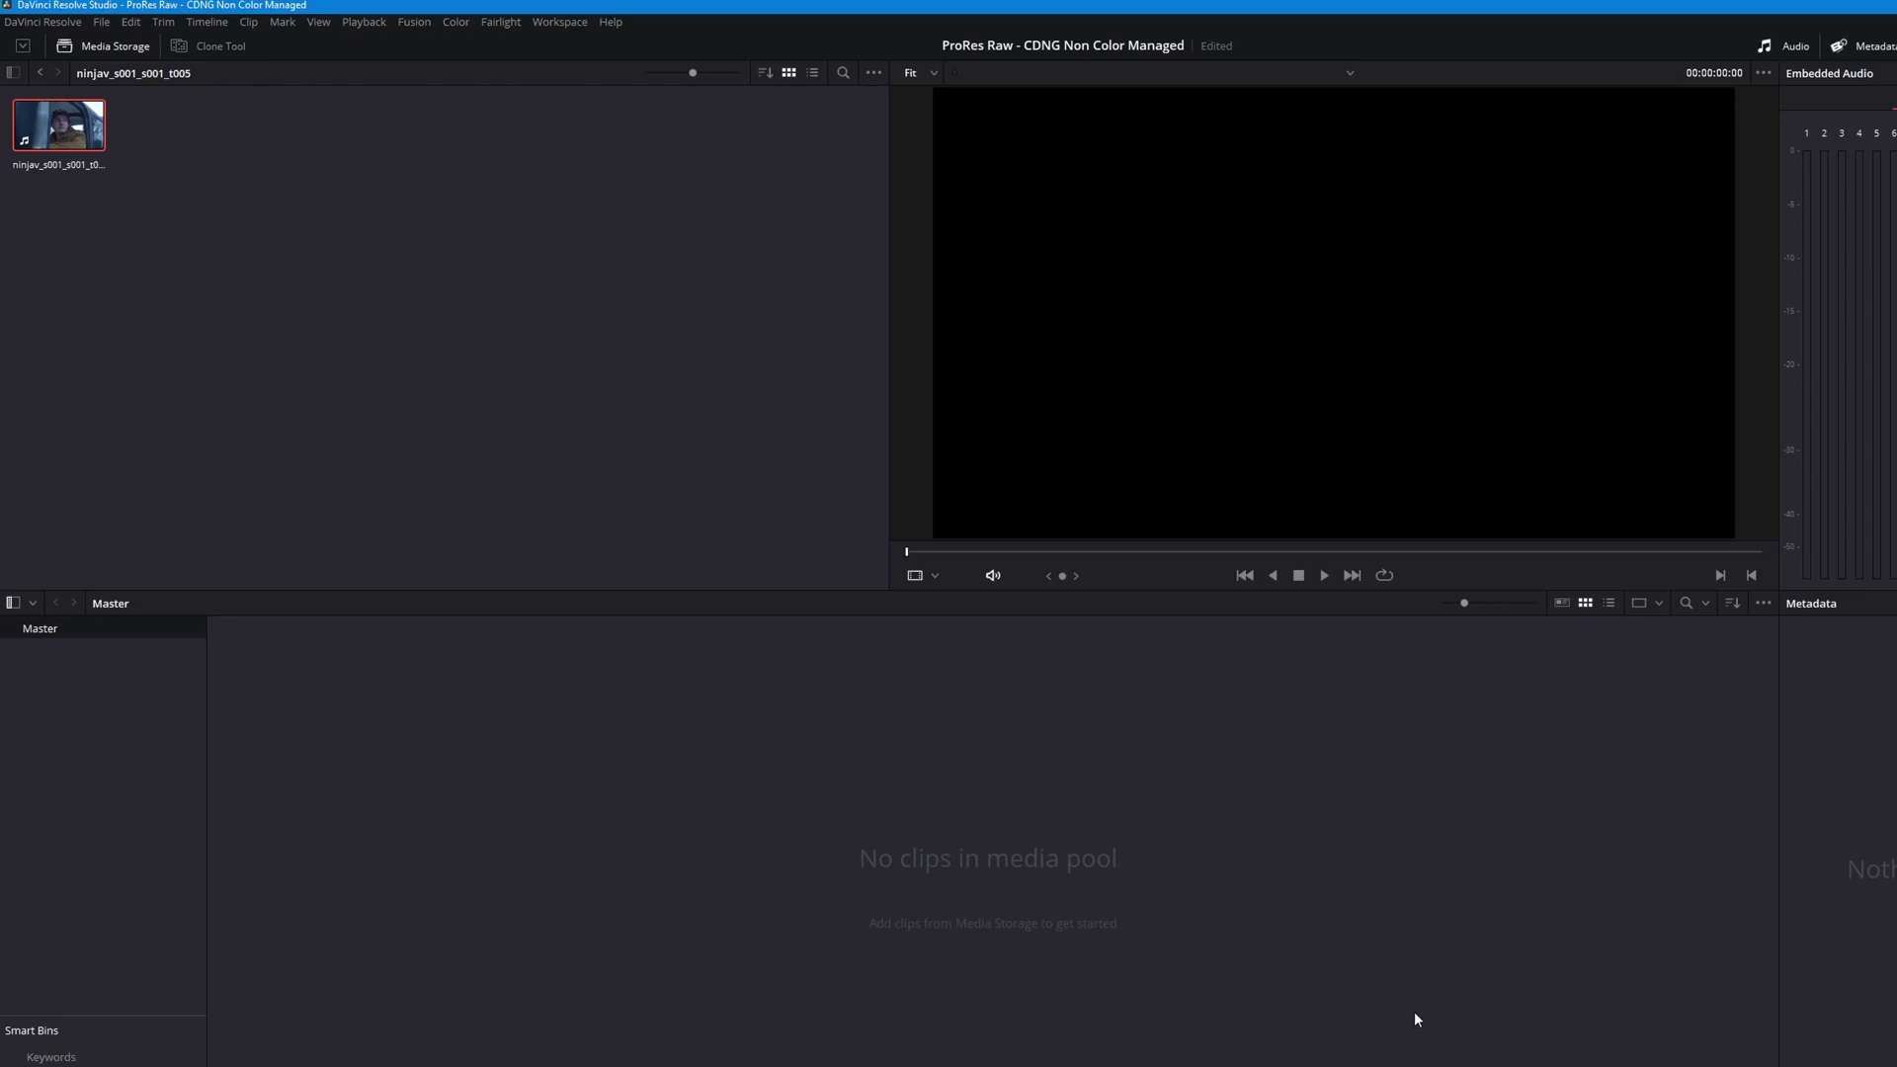
left_click_drag(125, 267, 279, 402)
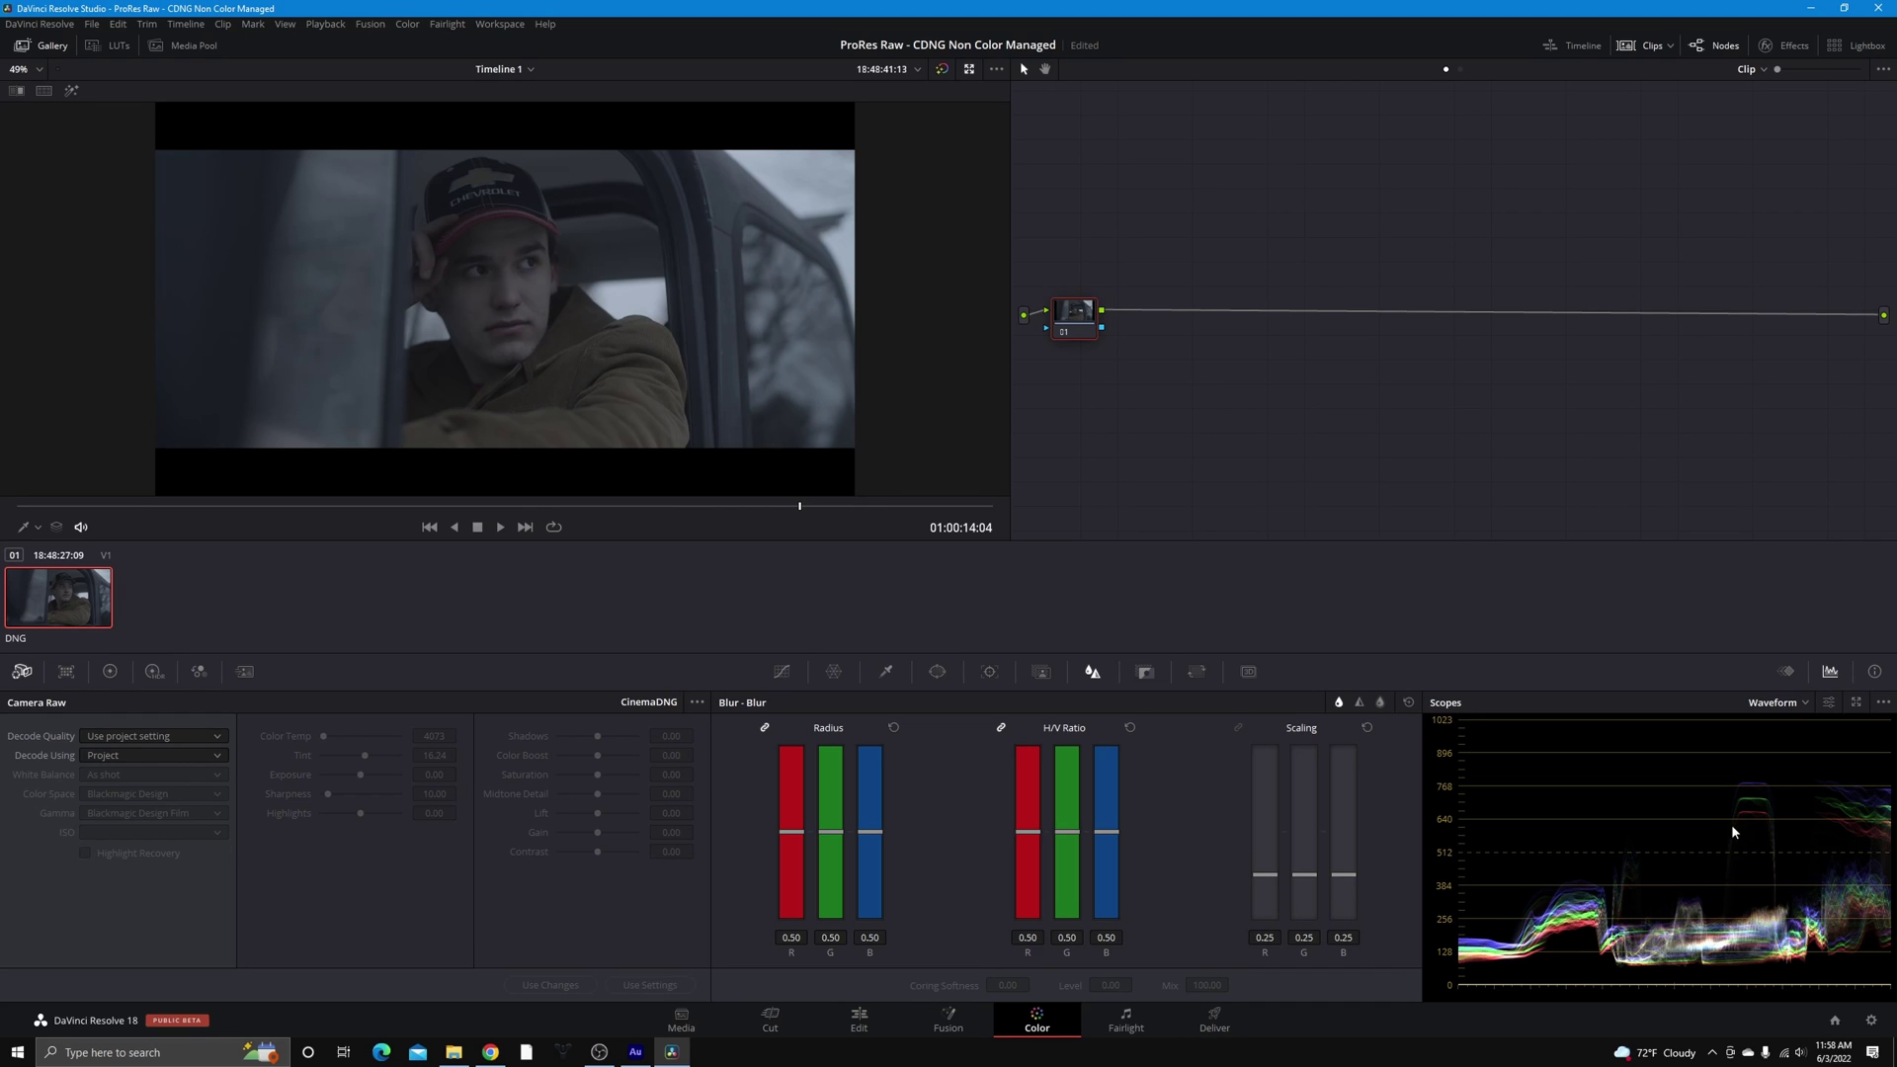
left_click(36, 69)
left_click(27, 215)
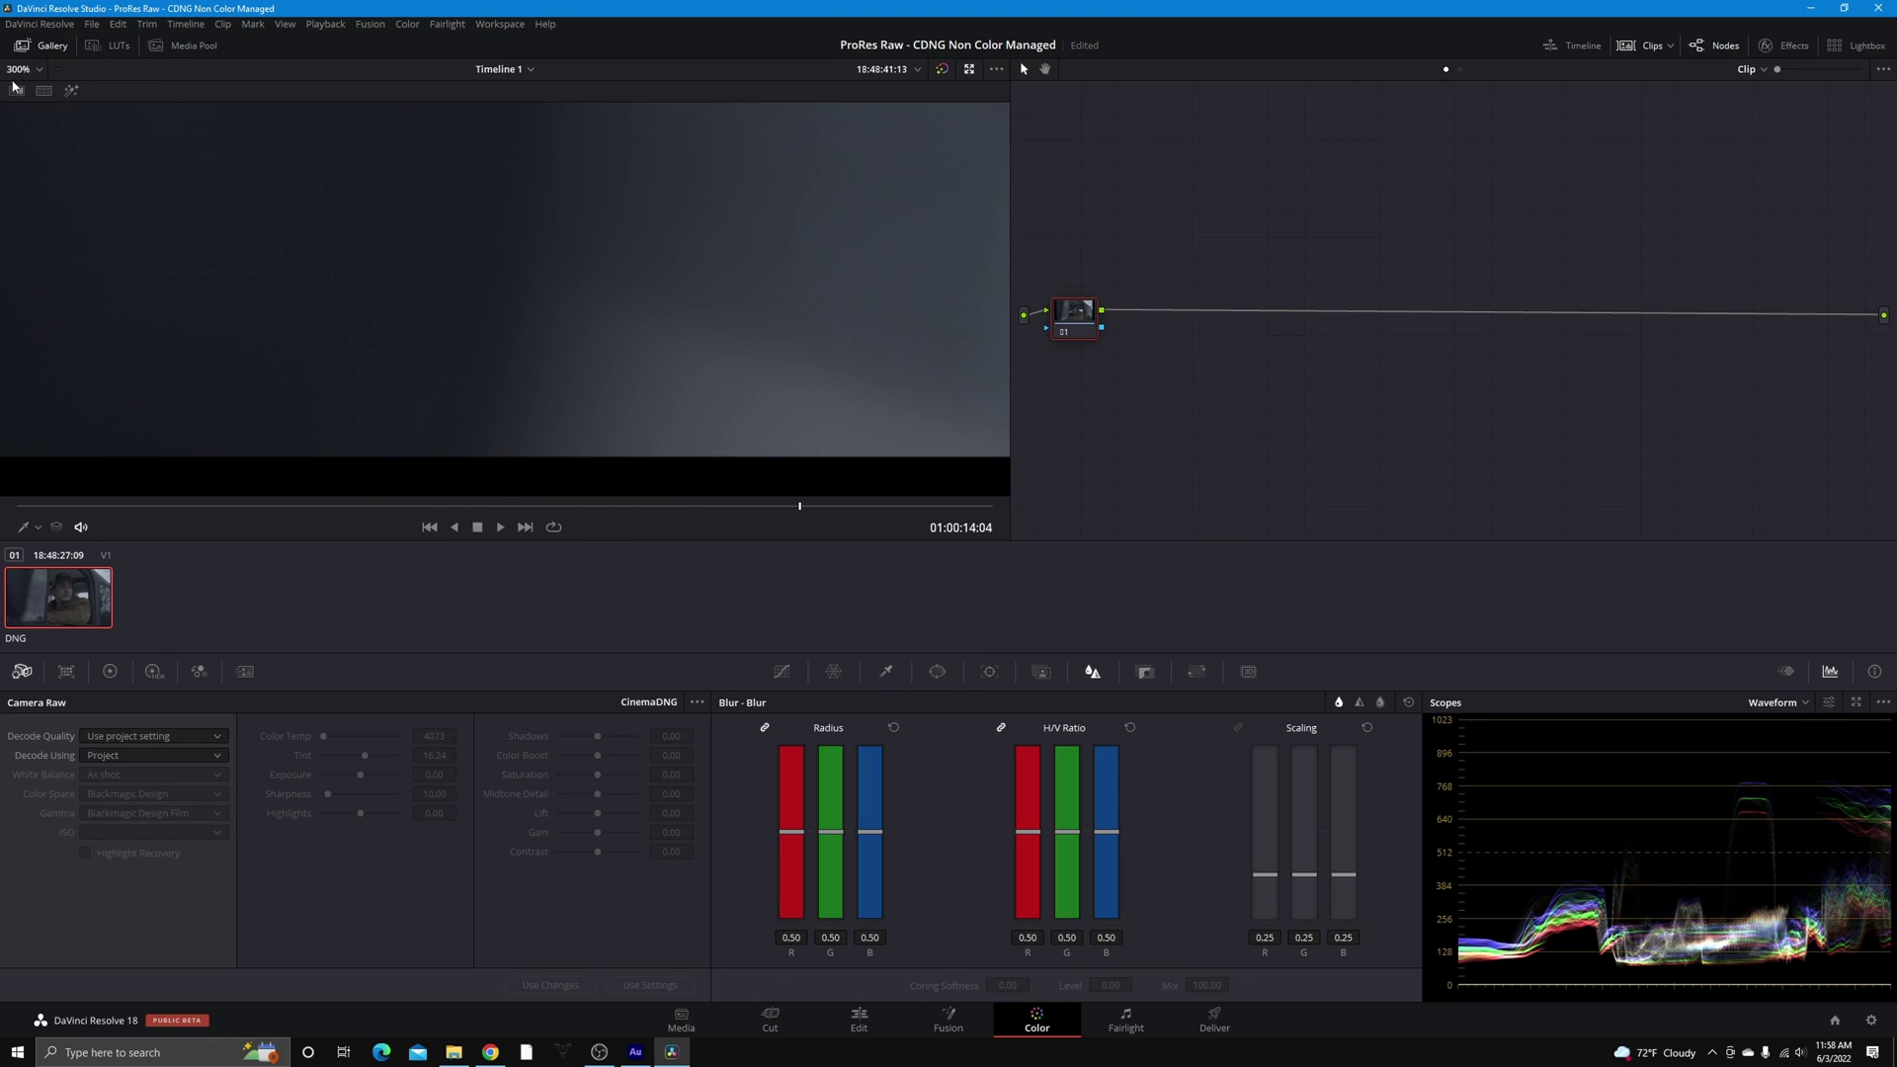
left_click(30, 94)
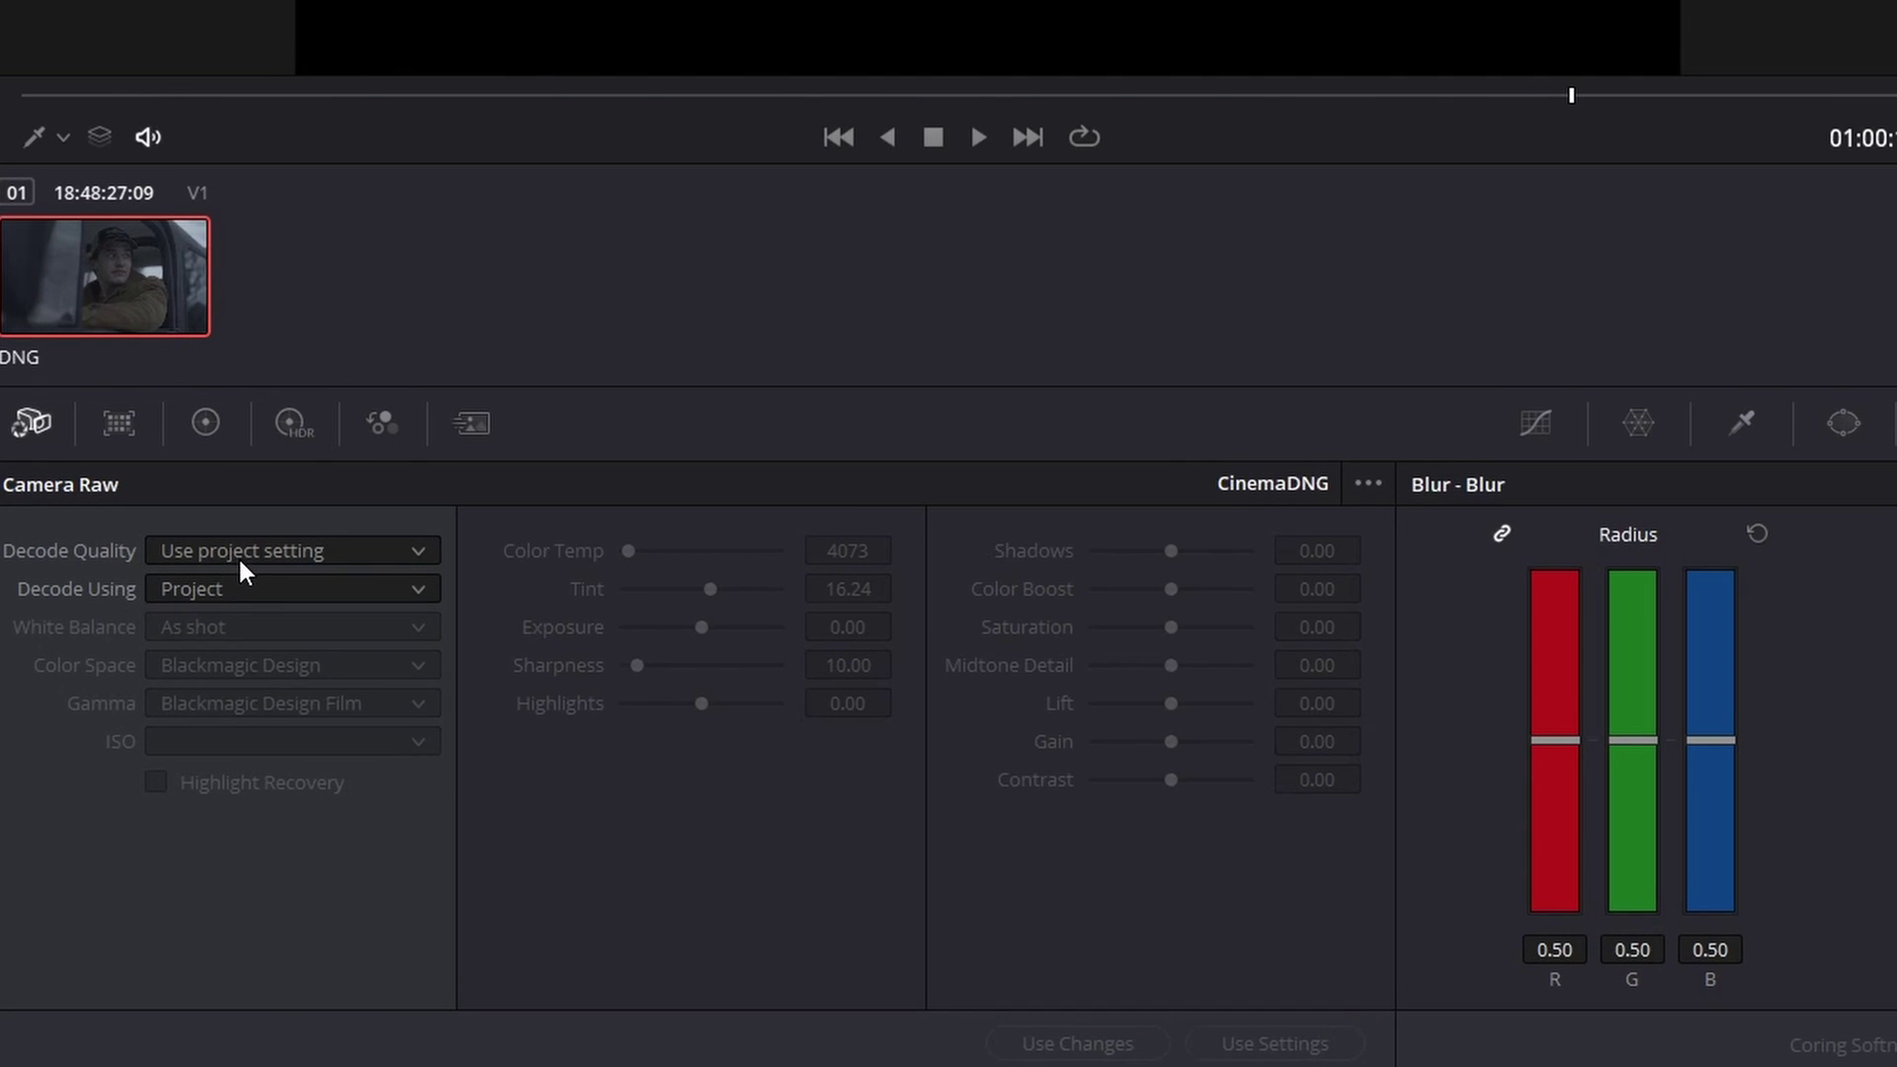
Switch the clip's Camera Raw decoding to use Clip settings
left_click(232, 583)
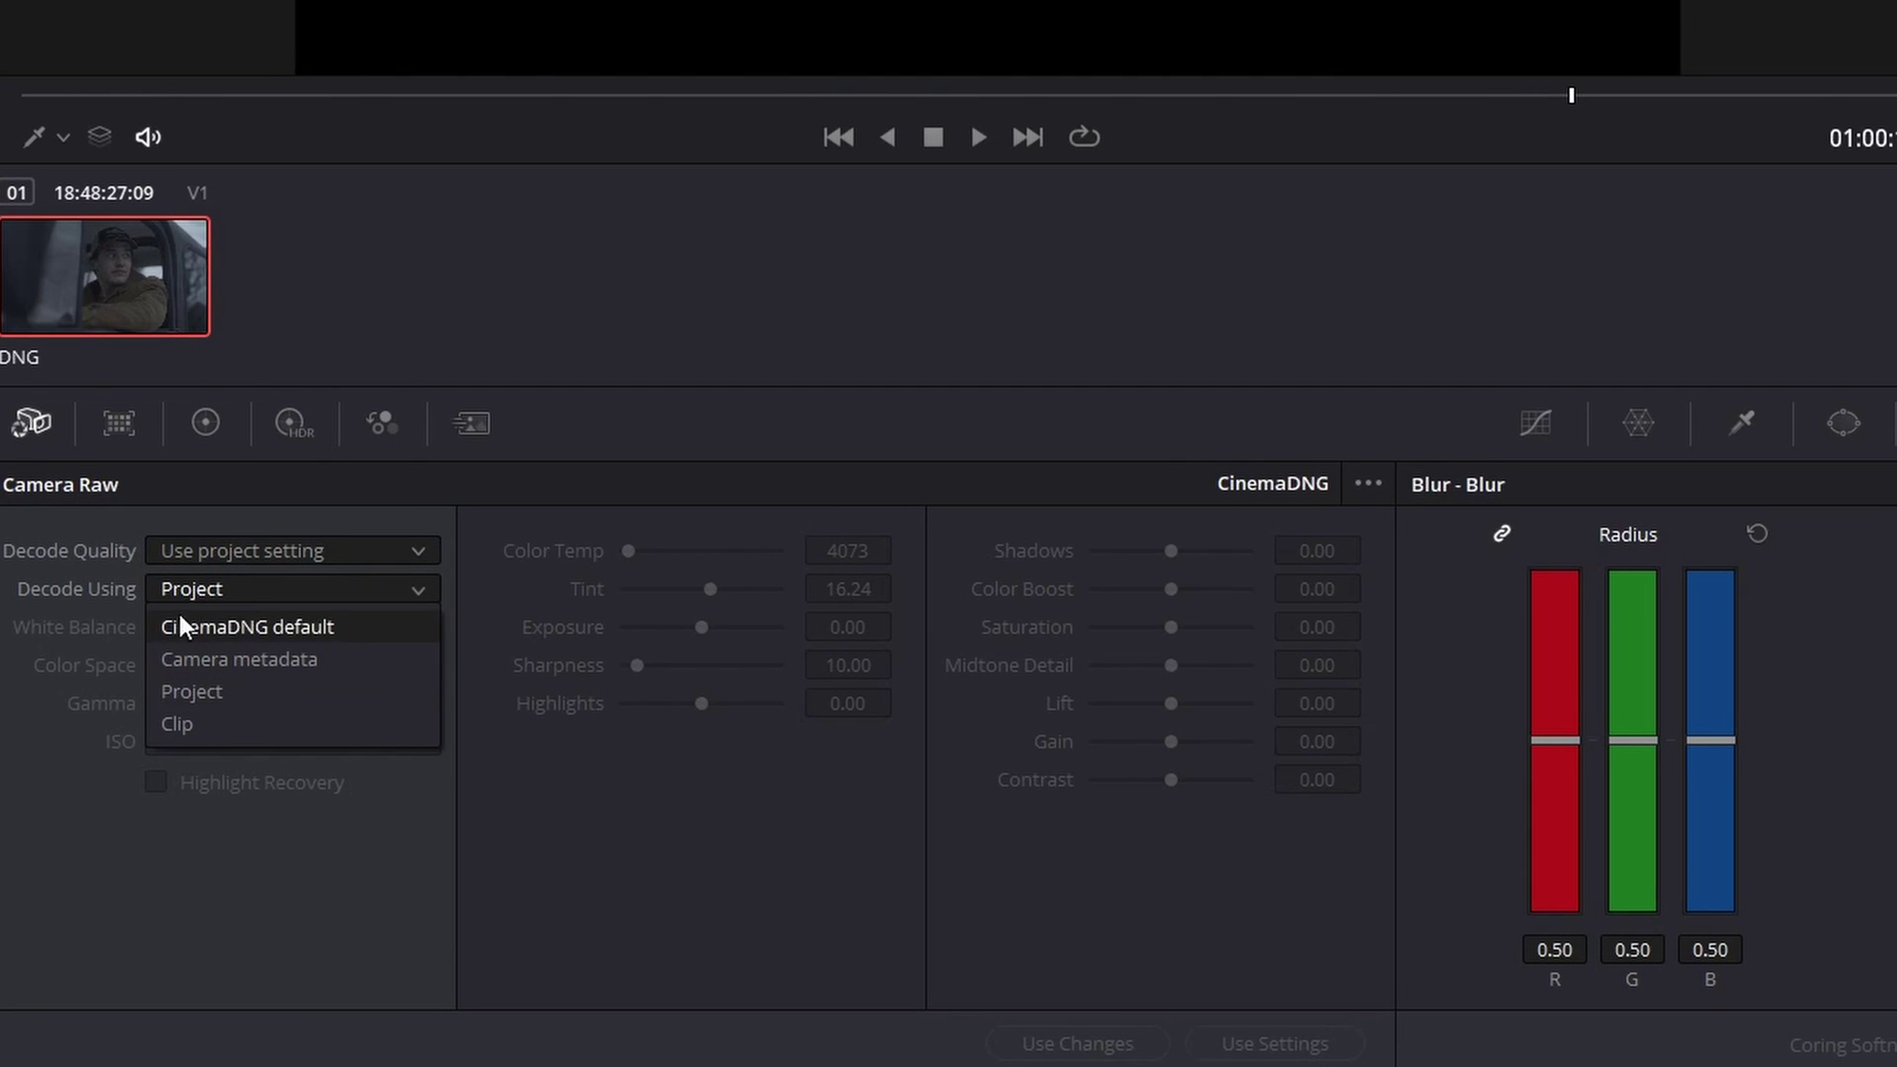
left_click(252, 751)
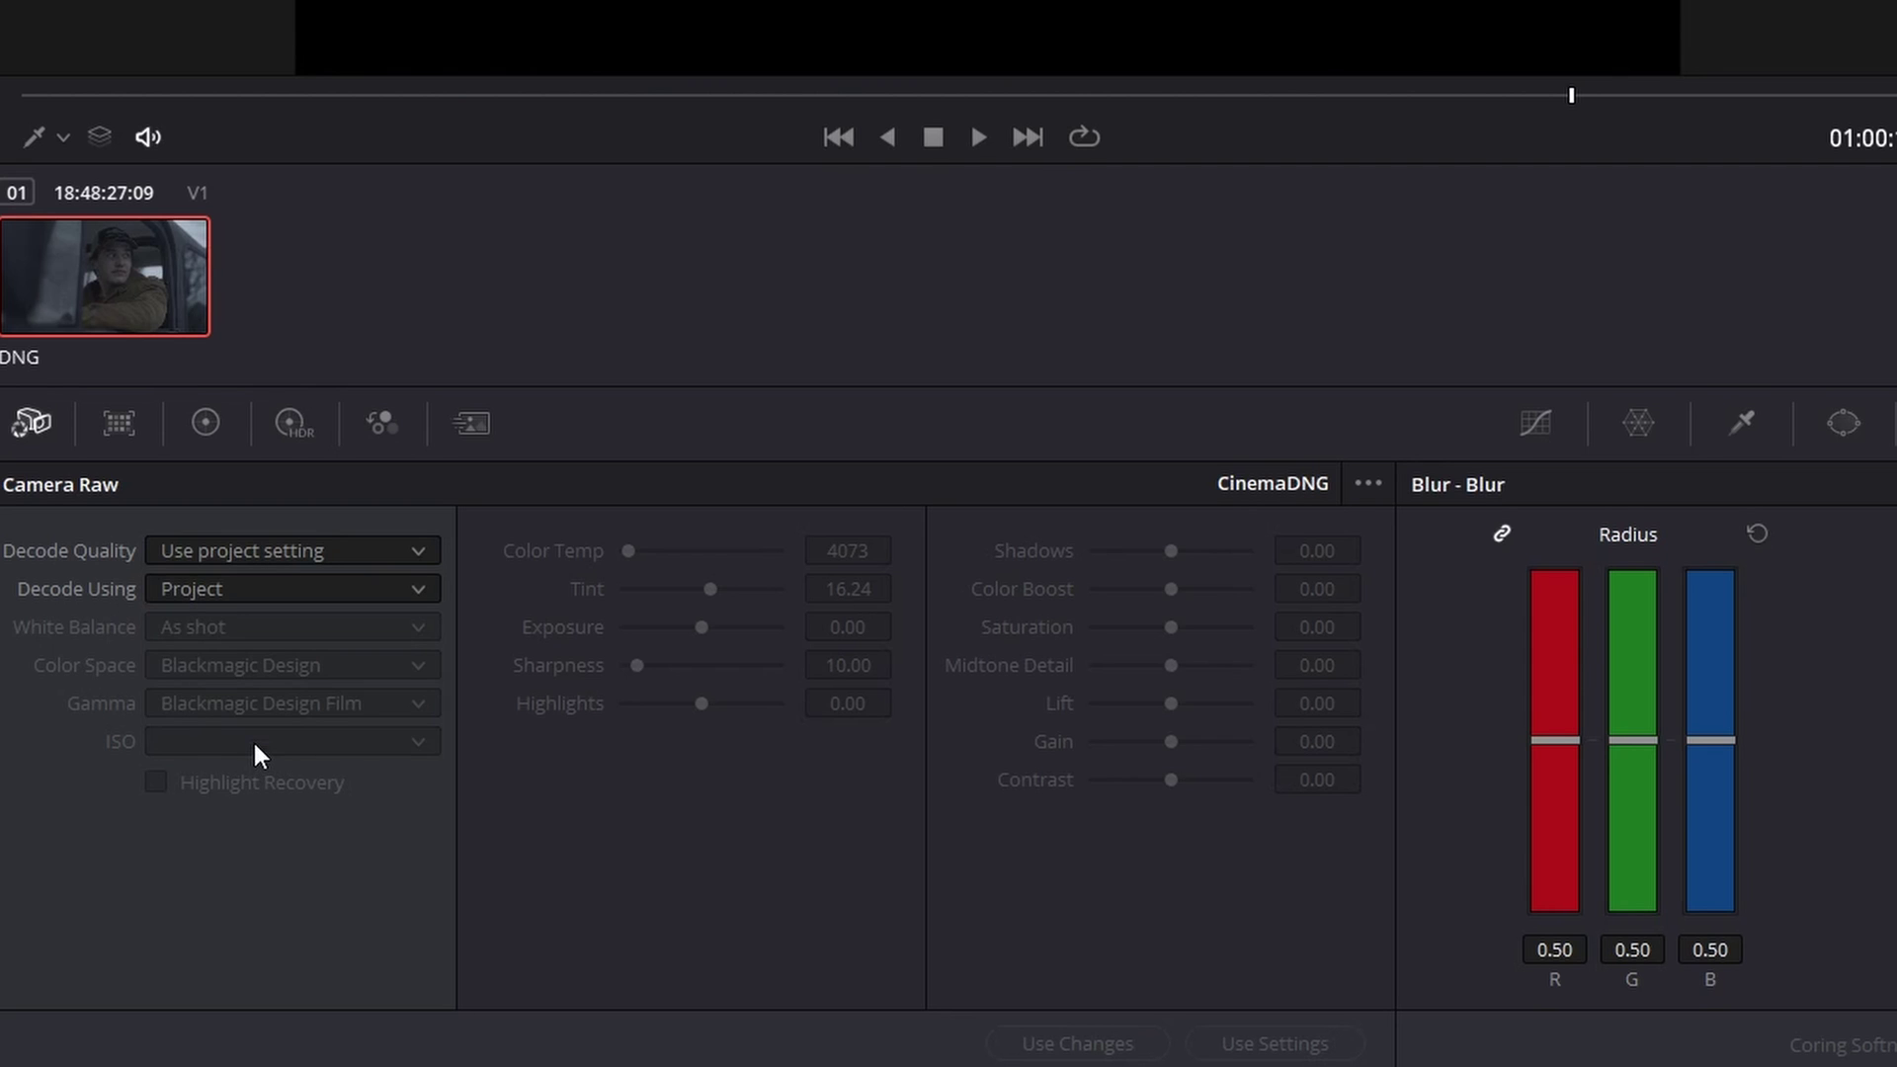
left_click(222, 591)
left_click(208, 727)
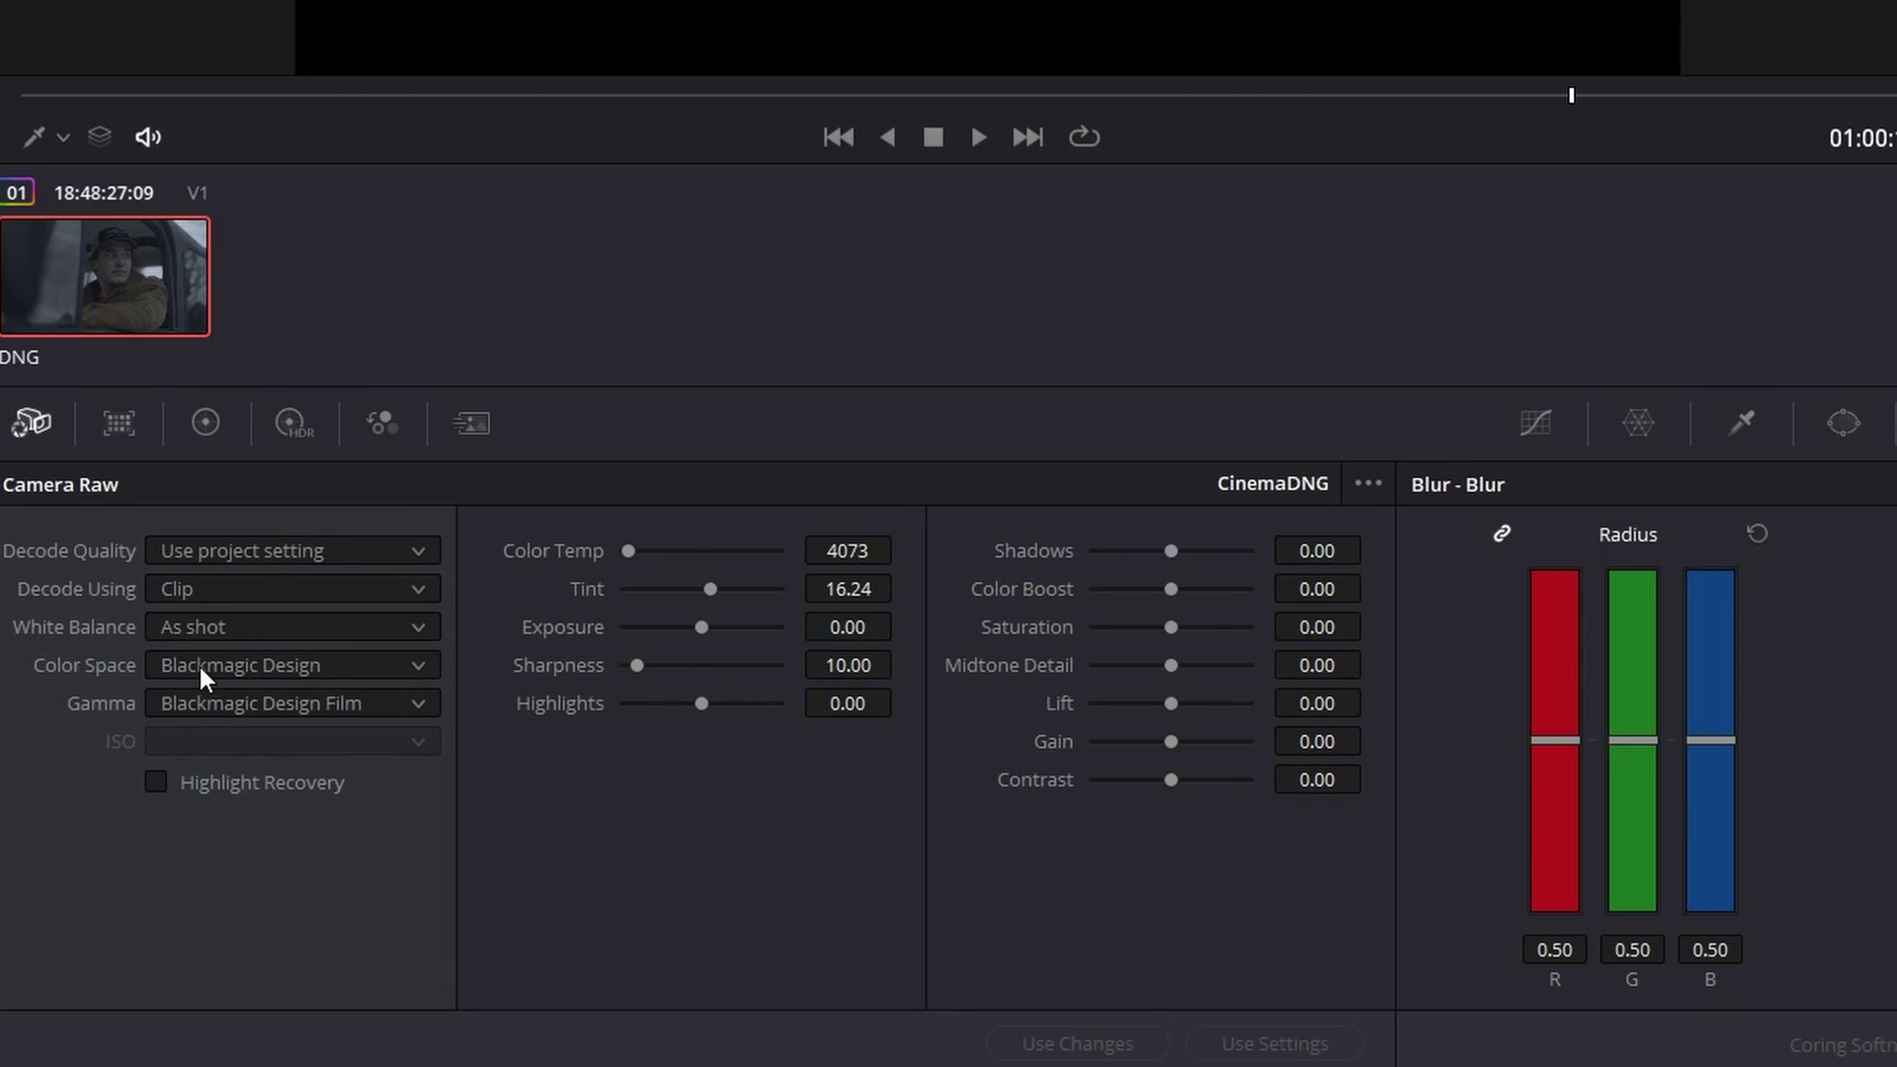
Set the clip's colour space to P3 D60 and gamma to Linear, then save the project
left_click(199, 667)
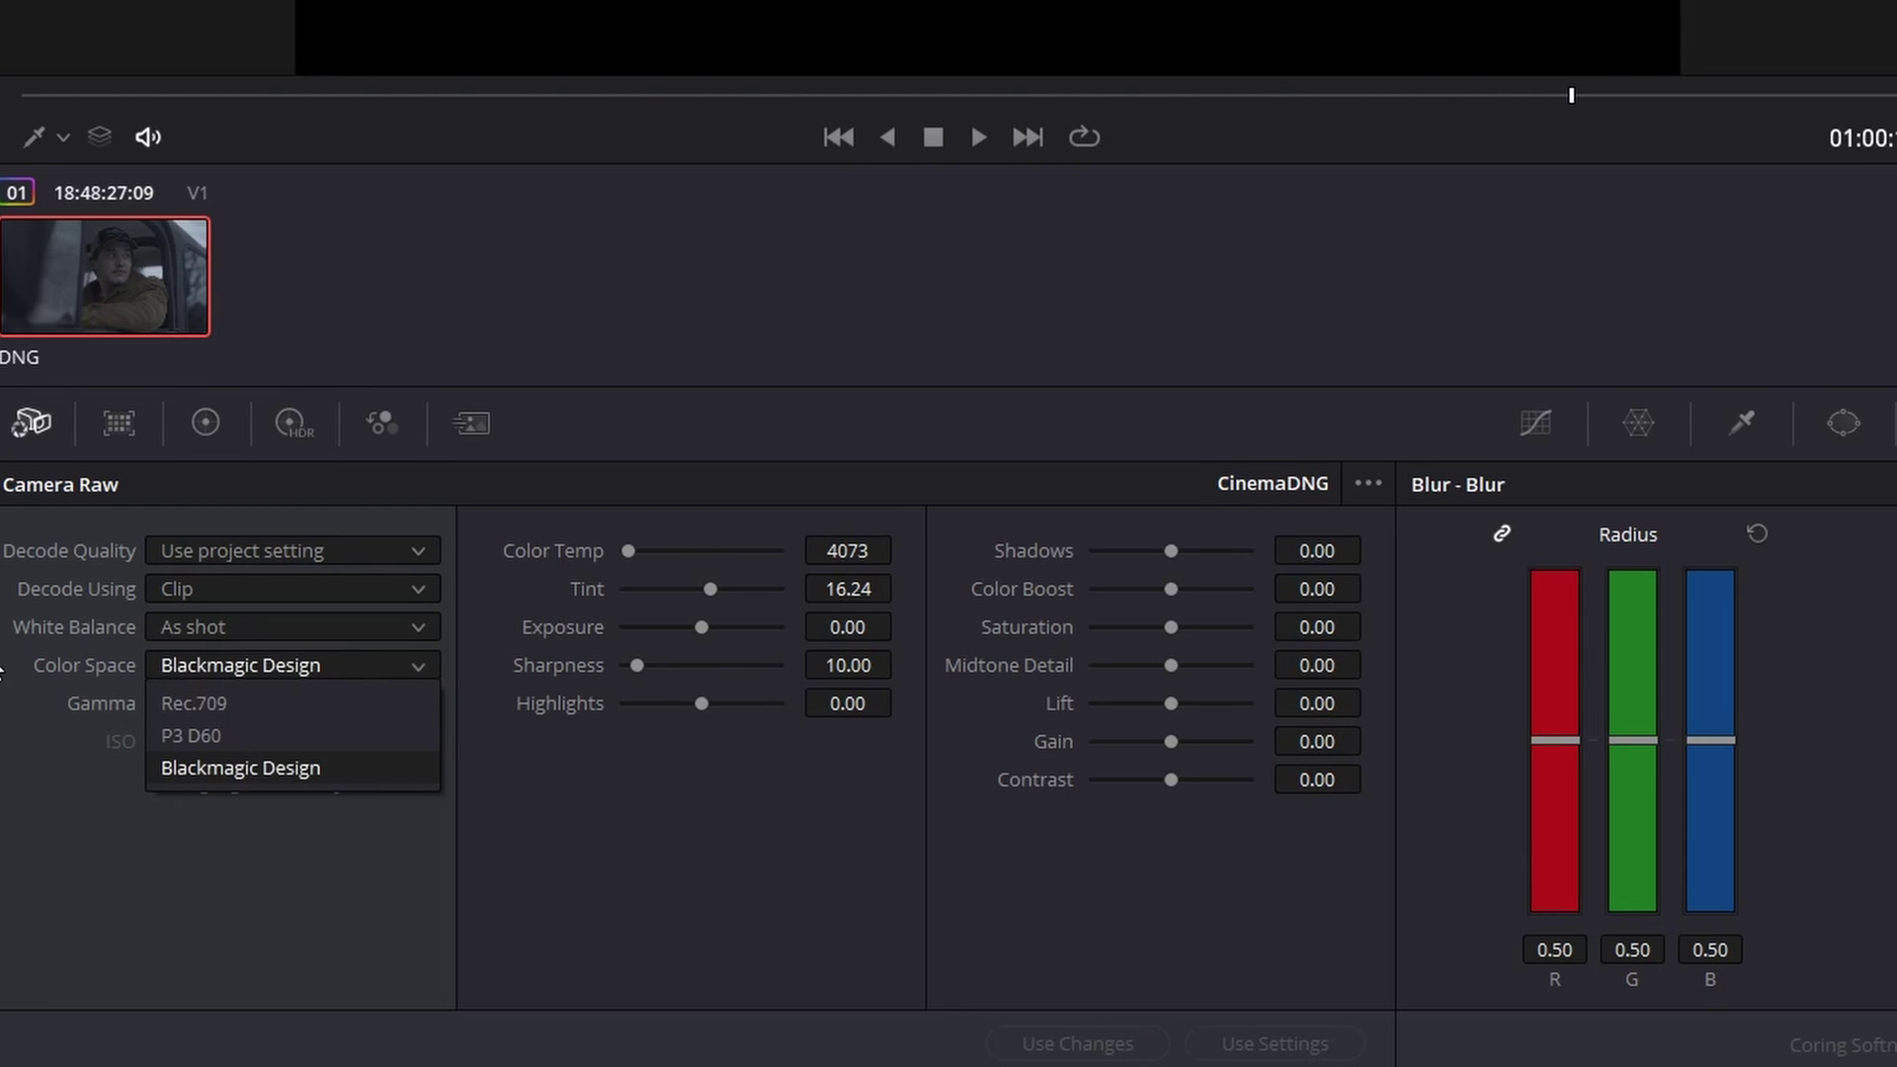
left_click(99, 703)
left_click(241, 673)
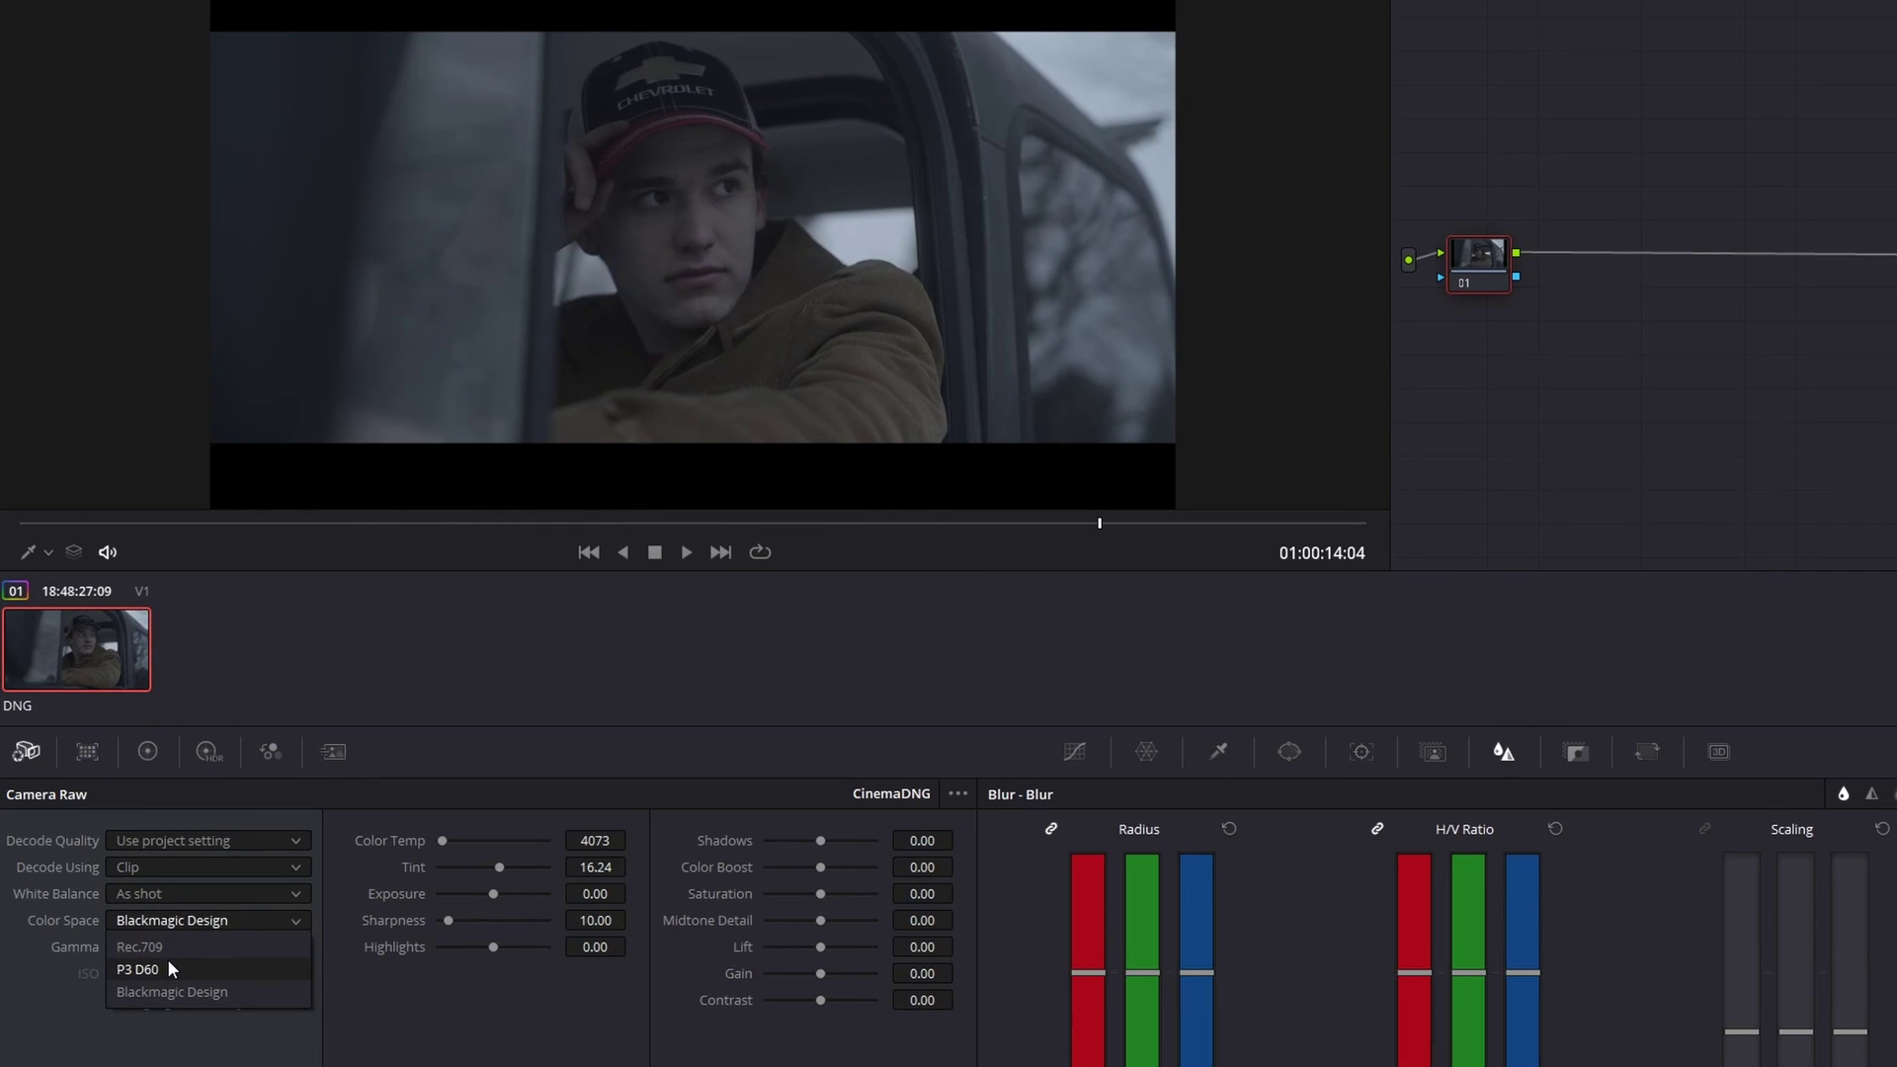
left_click(235, 732)
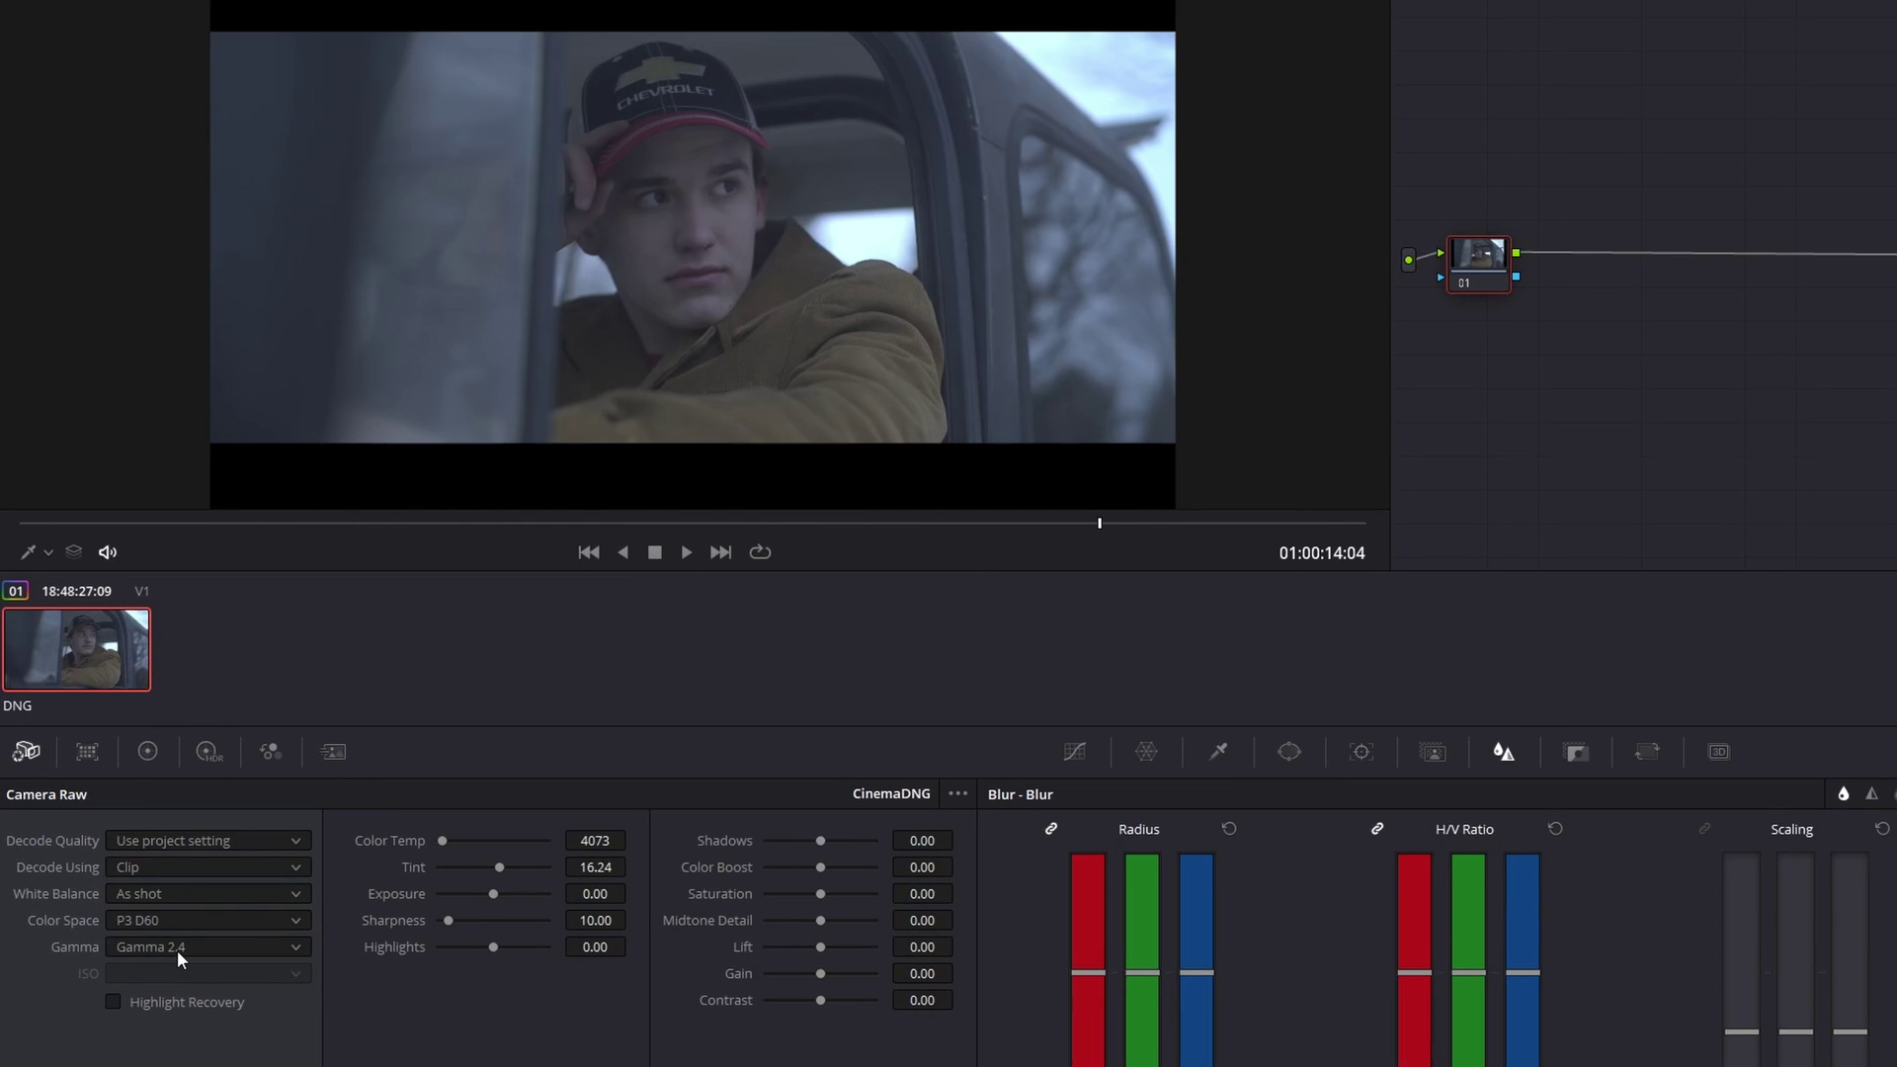
left_click(176, 949)
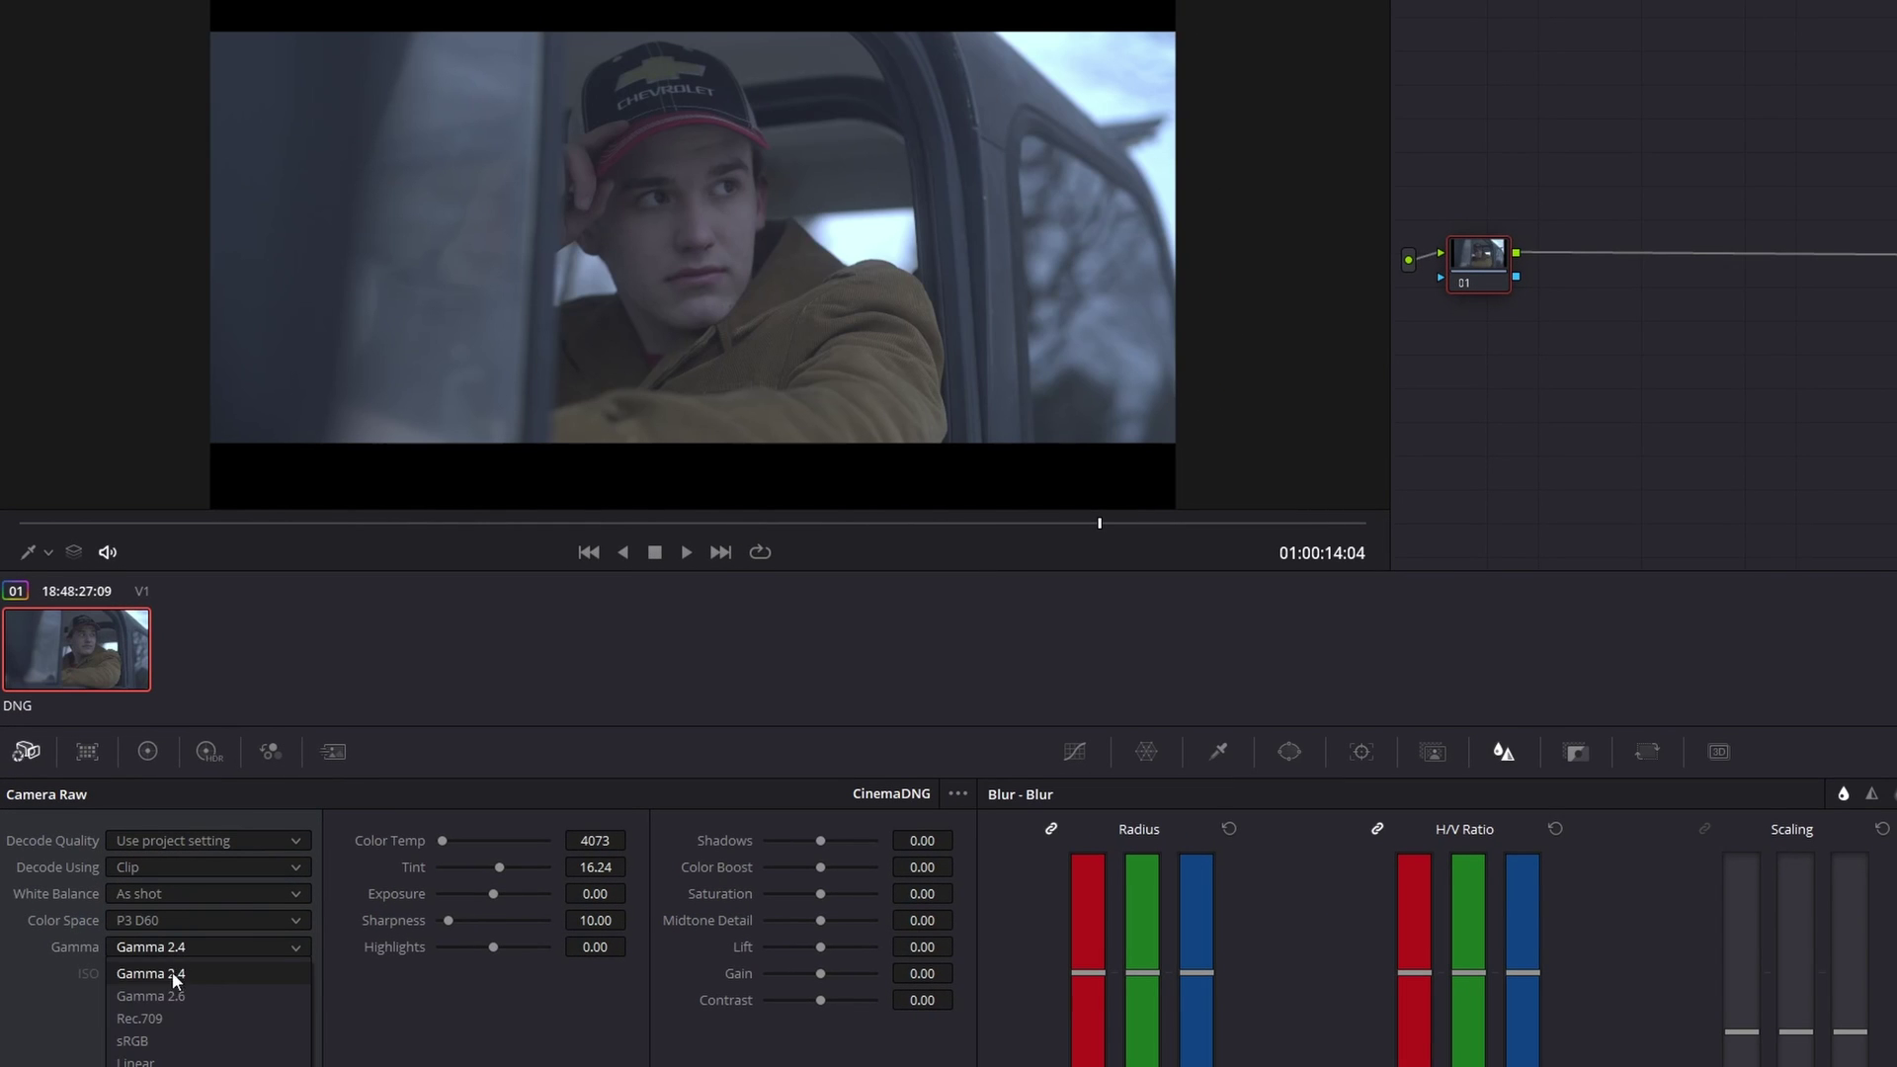
left_click(178, 1058)
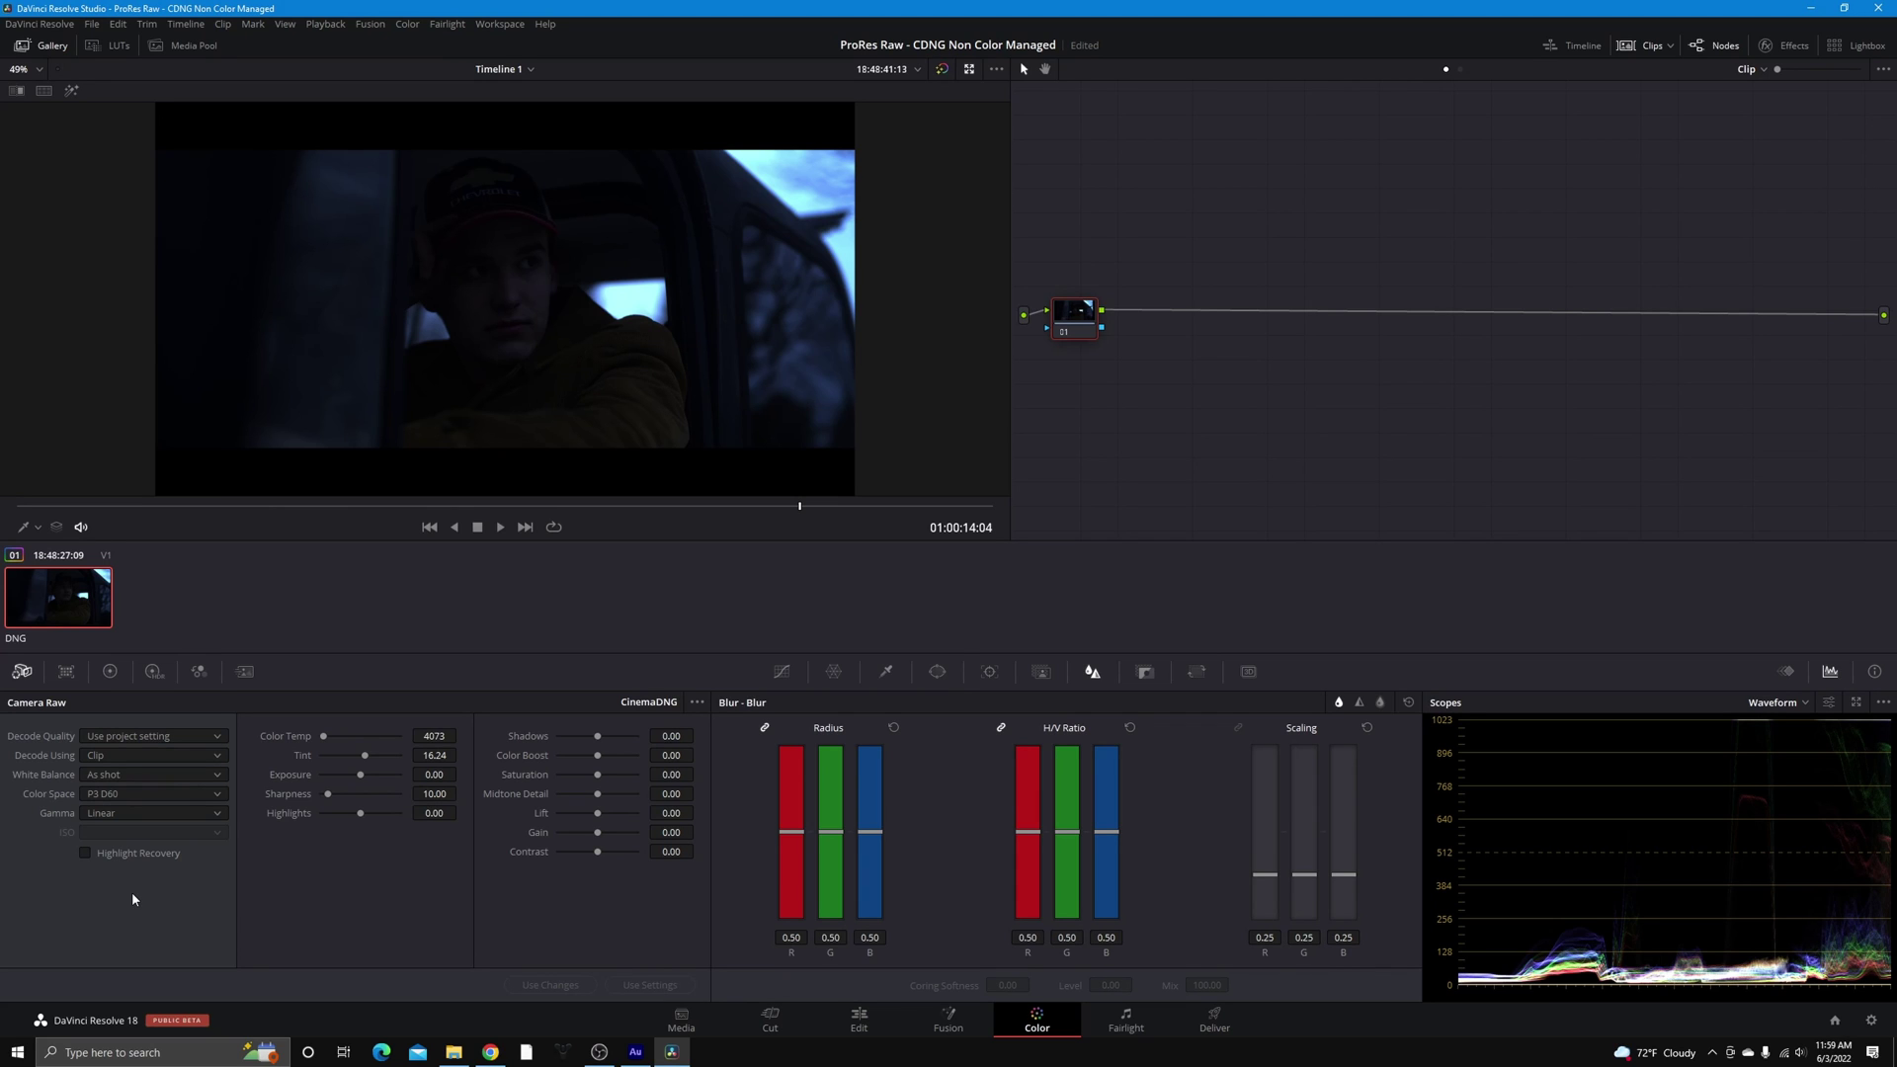
key("ctrl+s")
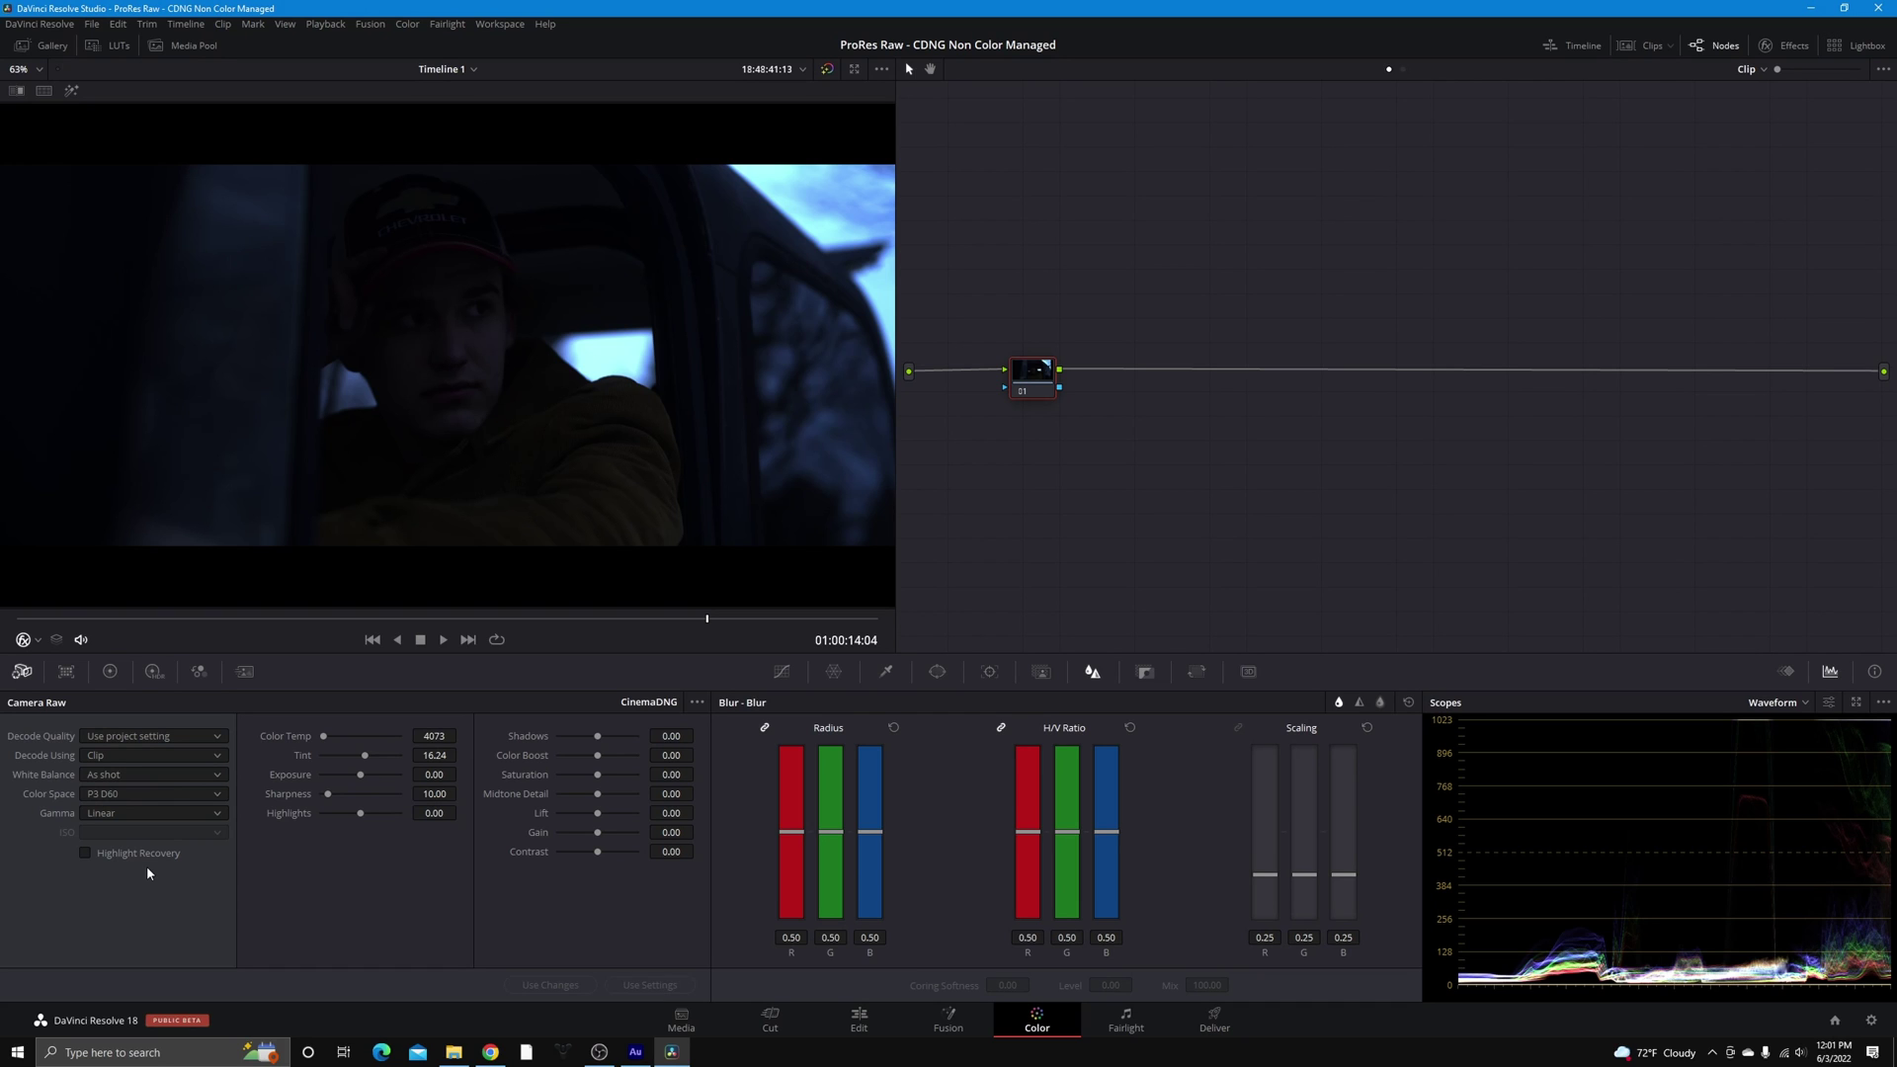
Apply Color Space Transform to node 01 with input P3-D60 and Linear gamma
left_click(1794, 45)
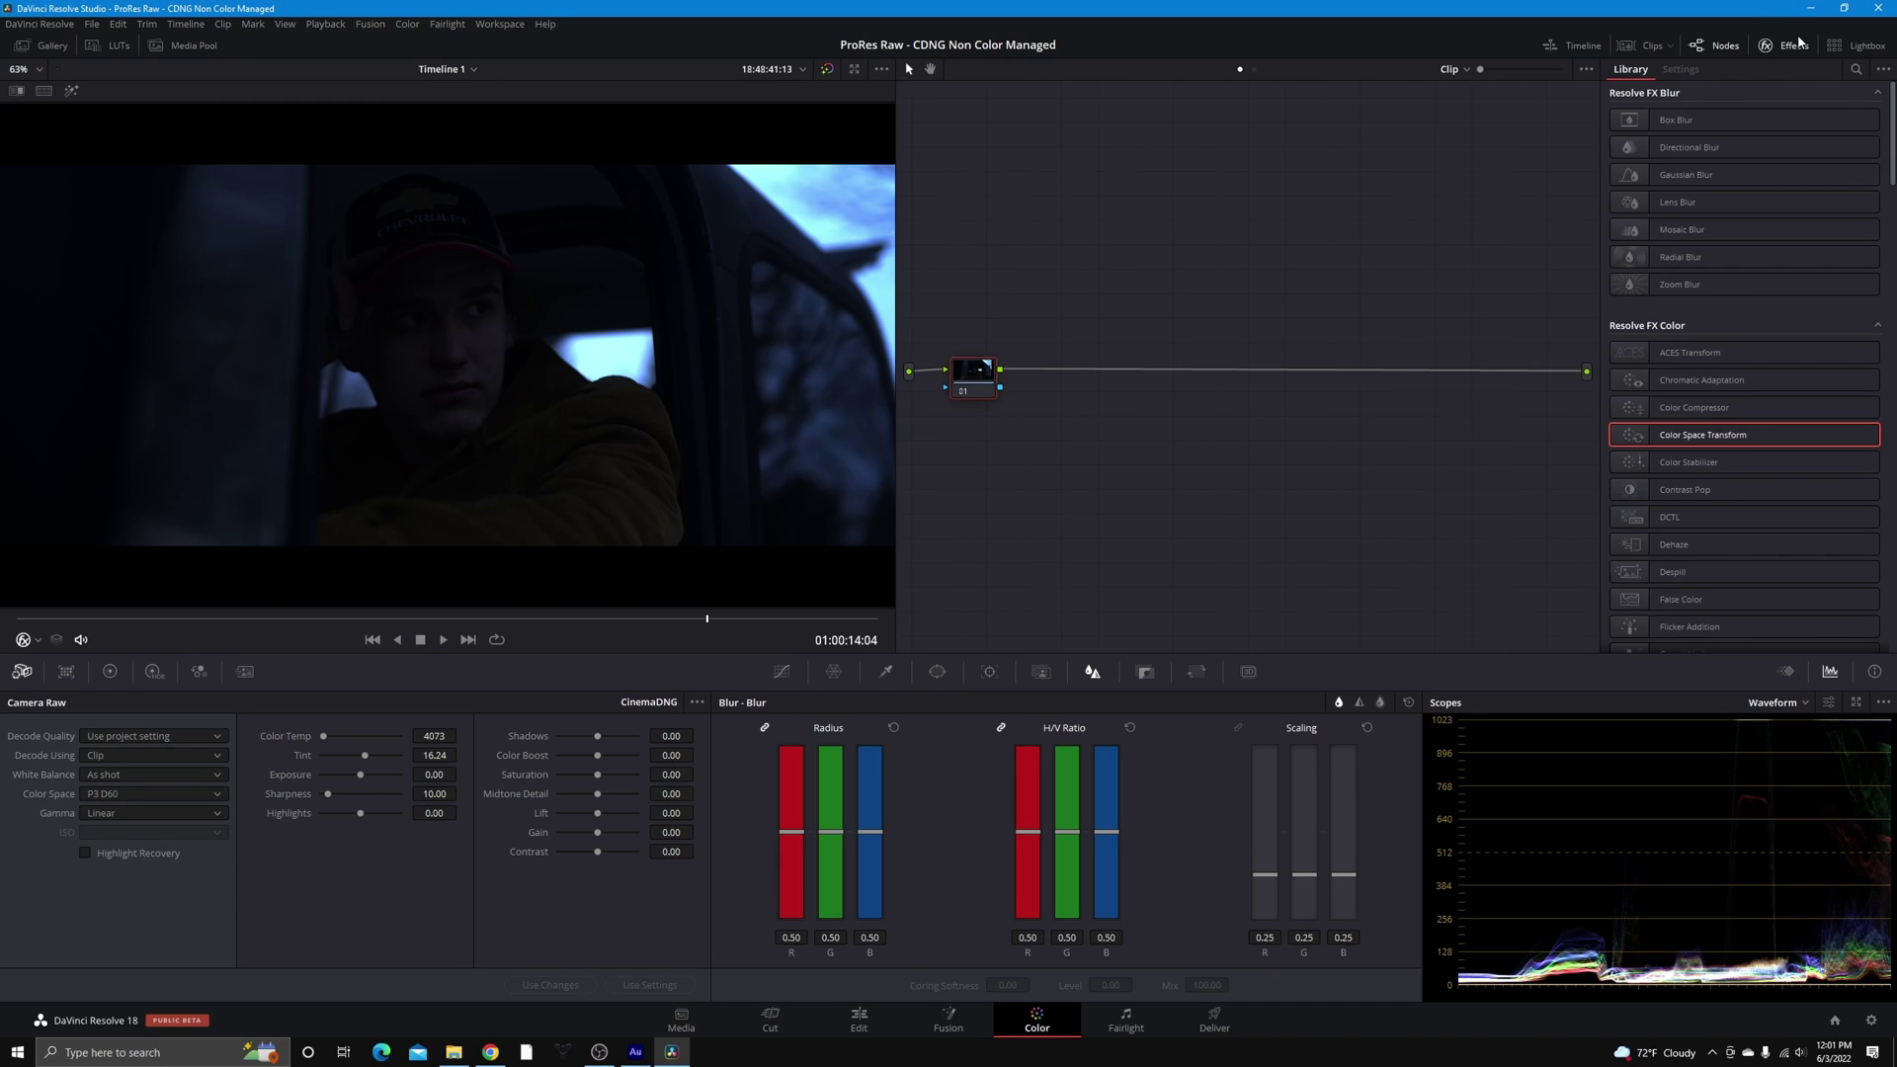
left_click_drag(1753, 435, 973, 374)
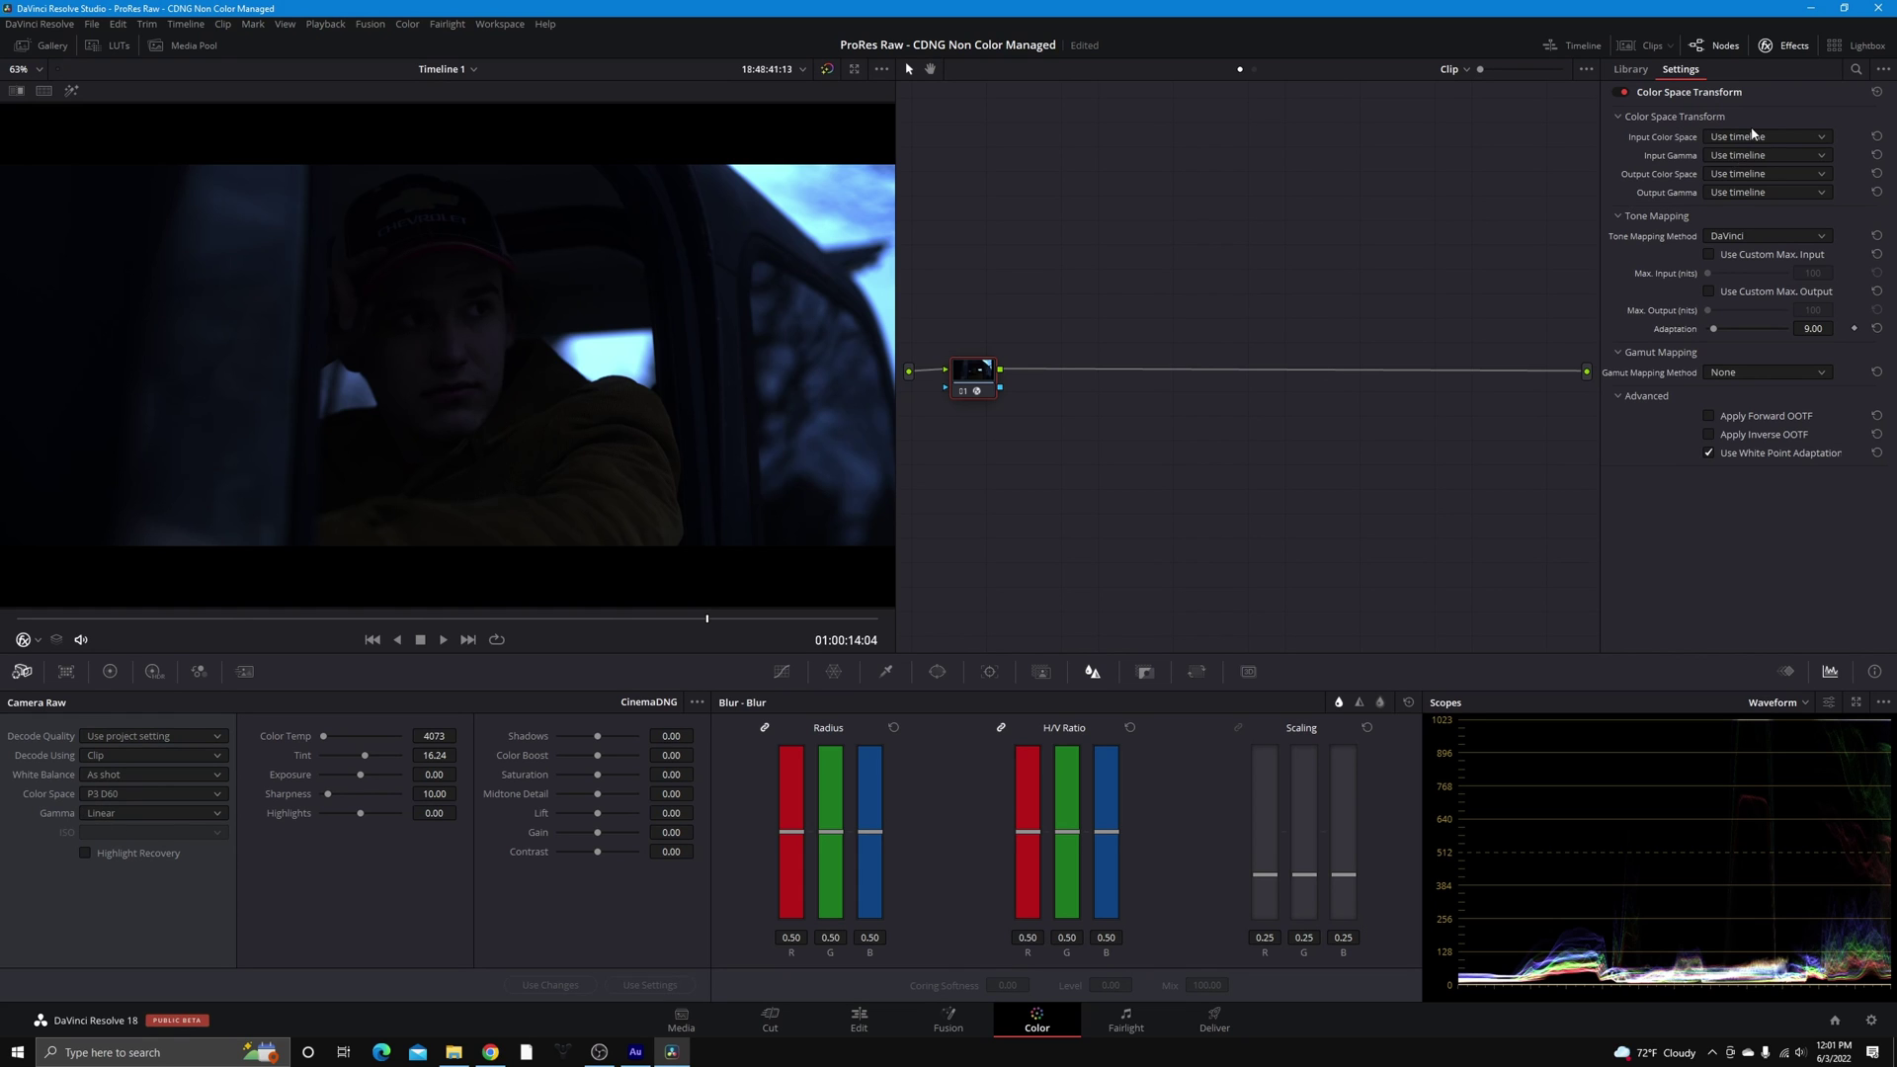
left_click(1765, 136)
scroll(1755, 241, "down", 5)
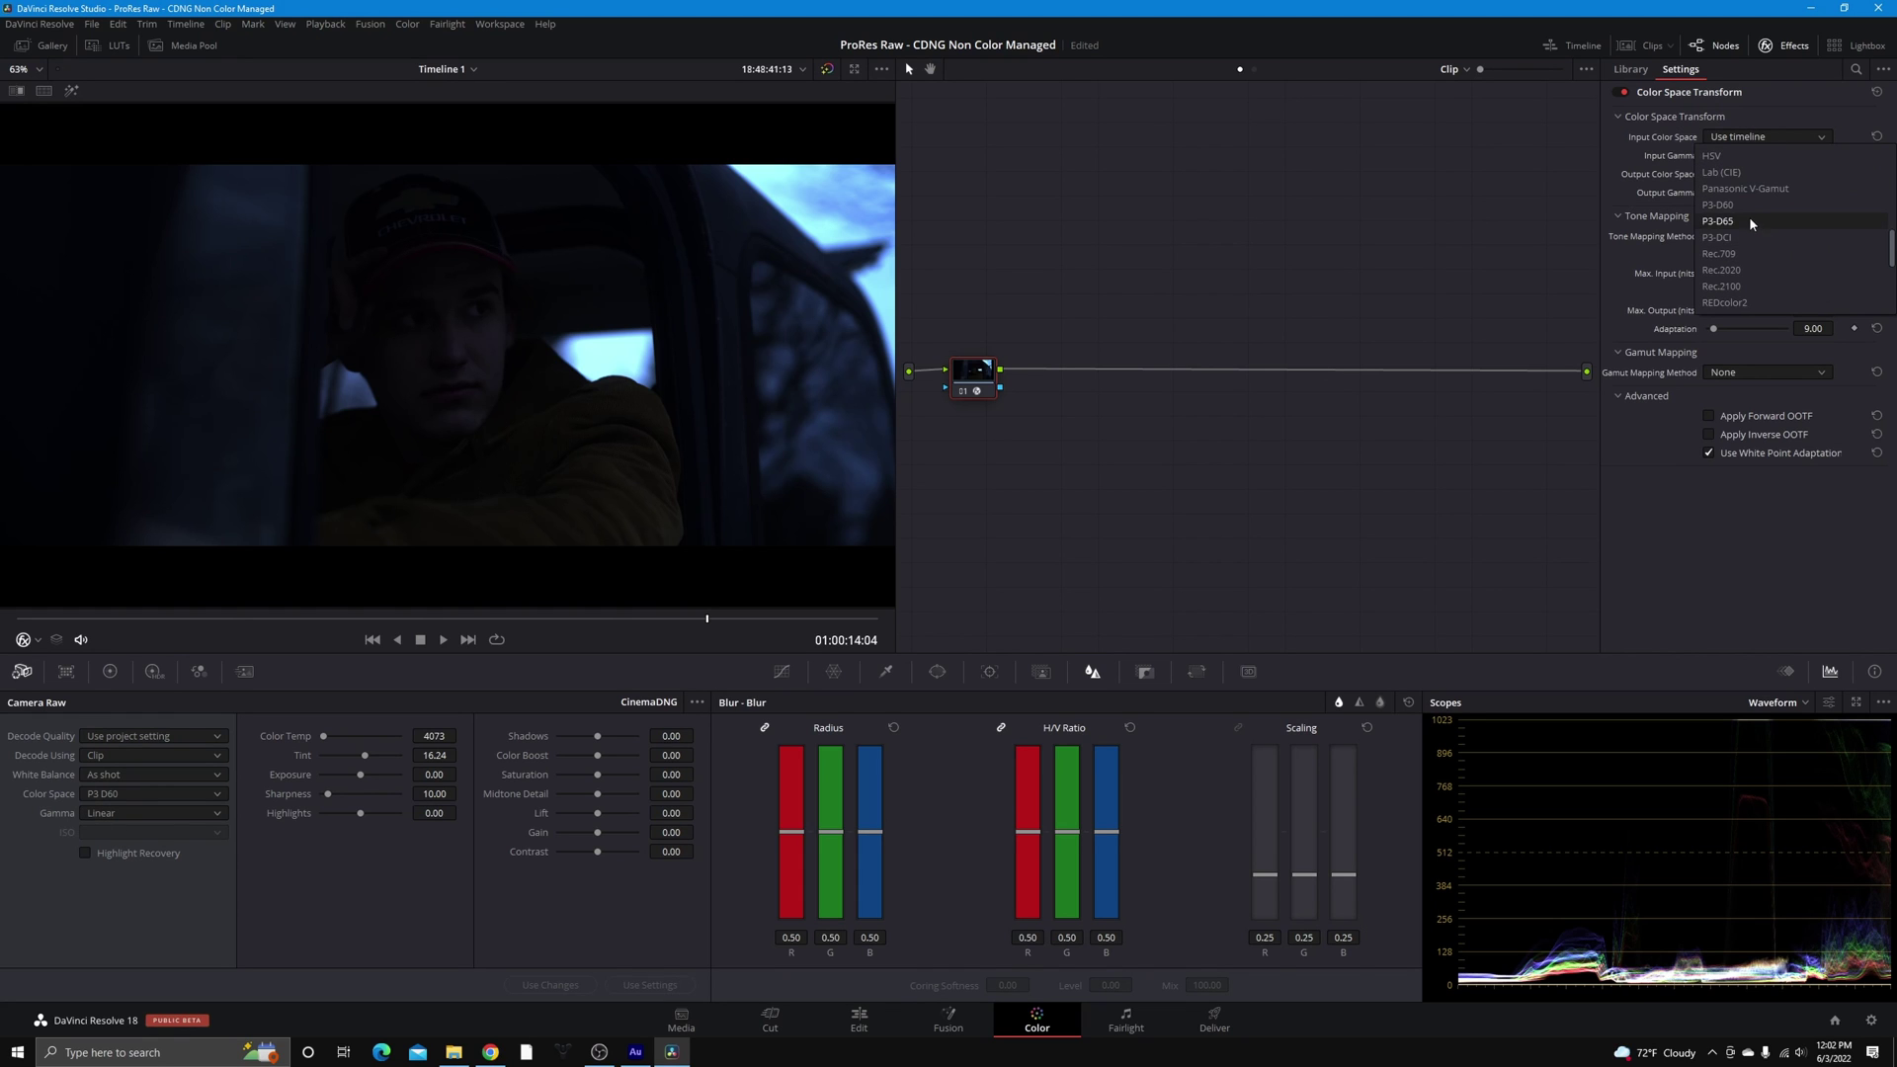
left_click(1719, 205)
left_click(1764, 155)
scroll(1759, 283, "down", 3)
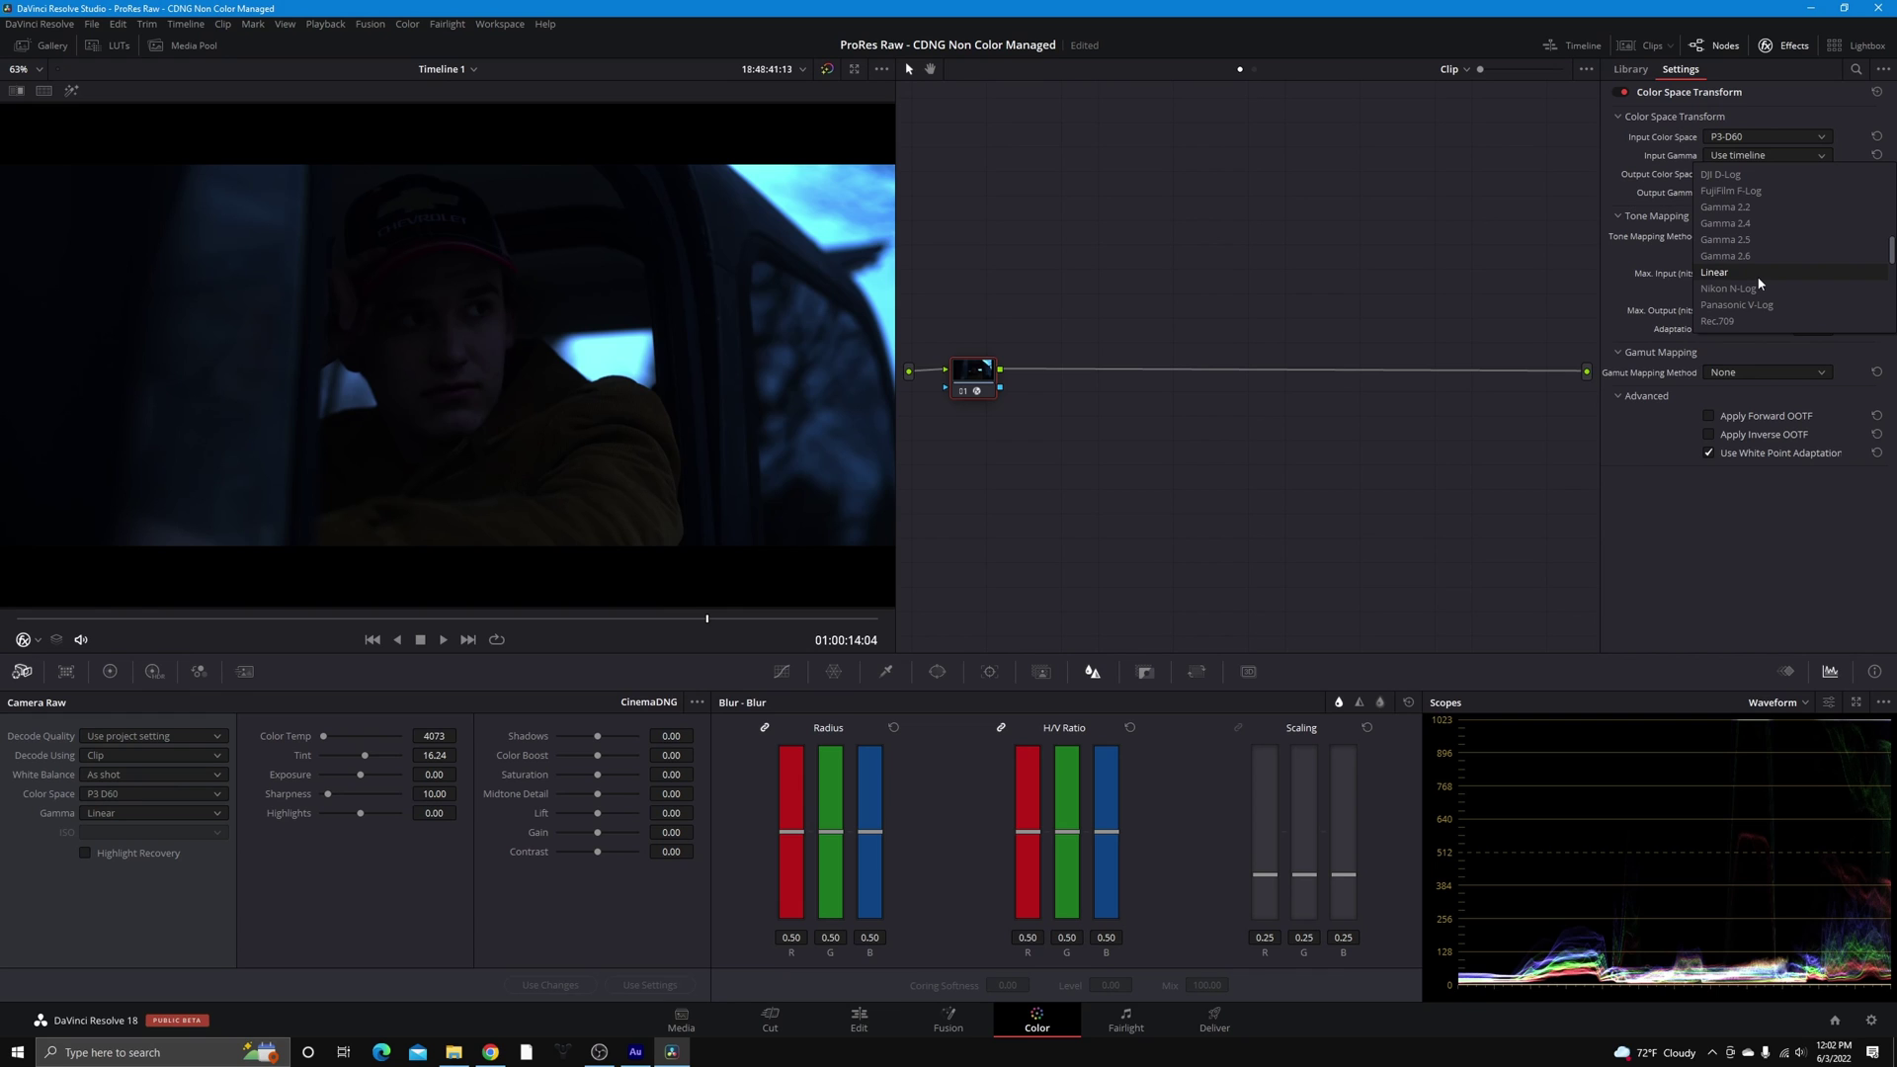
left_click(1757, 273)
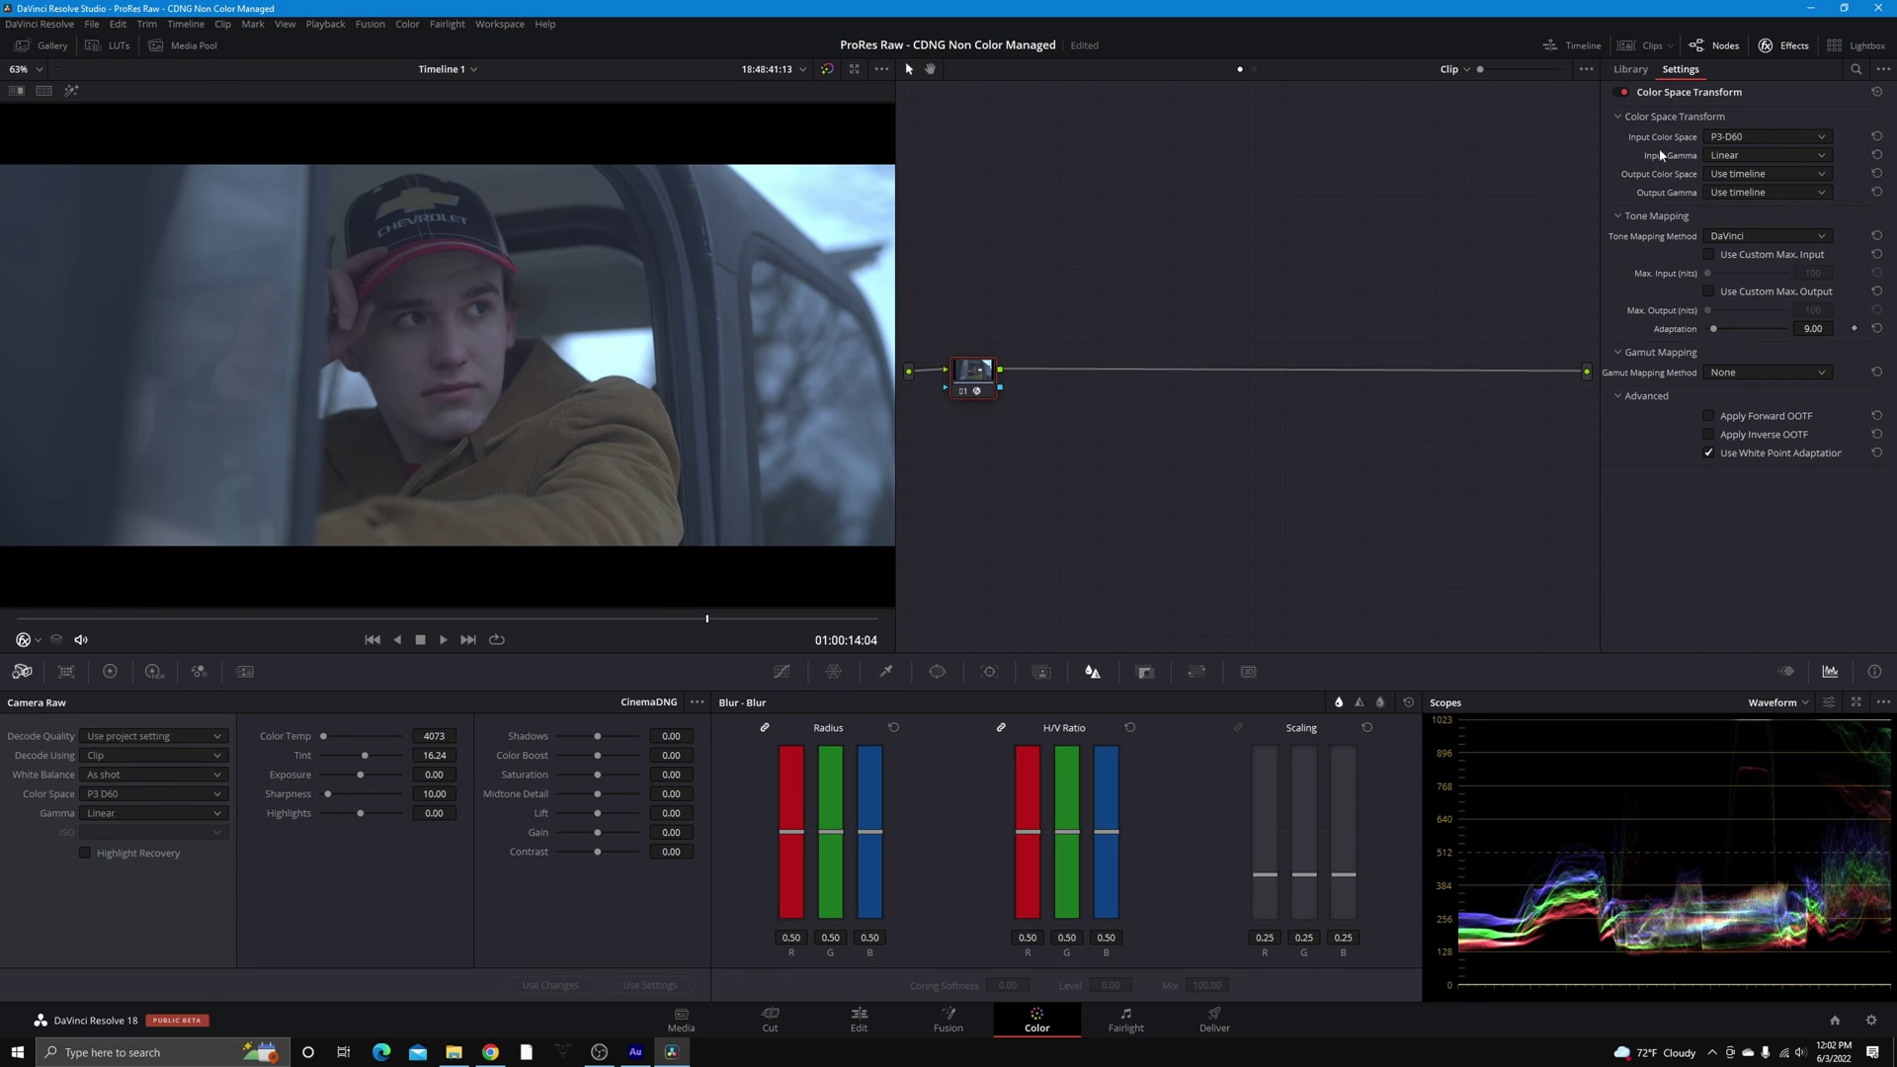
Set node 01's output to ARRI Alexa with ARRI LogC gamma and tone mapping None
left_click(1740, 179)
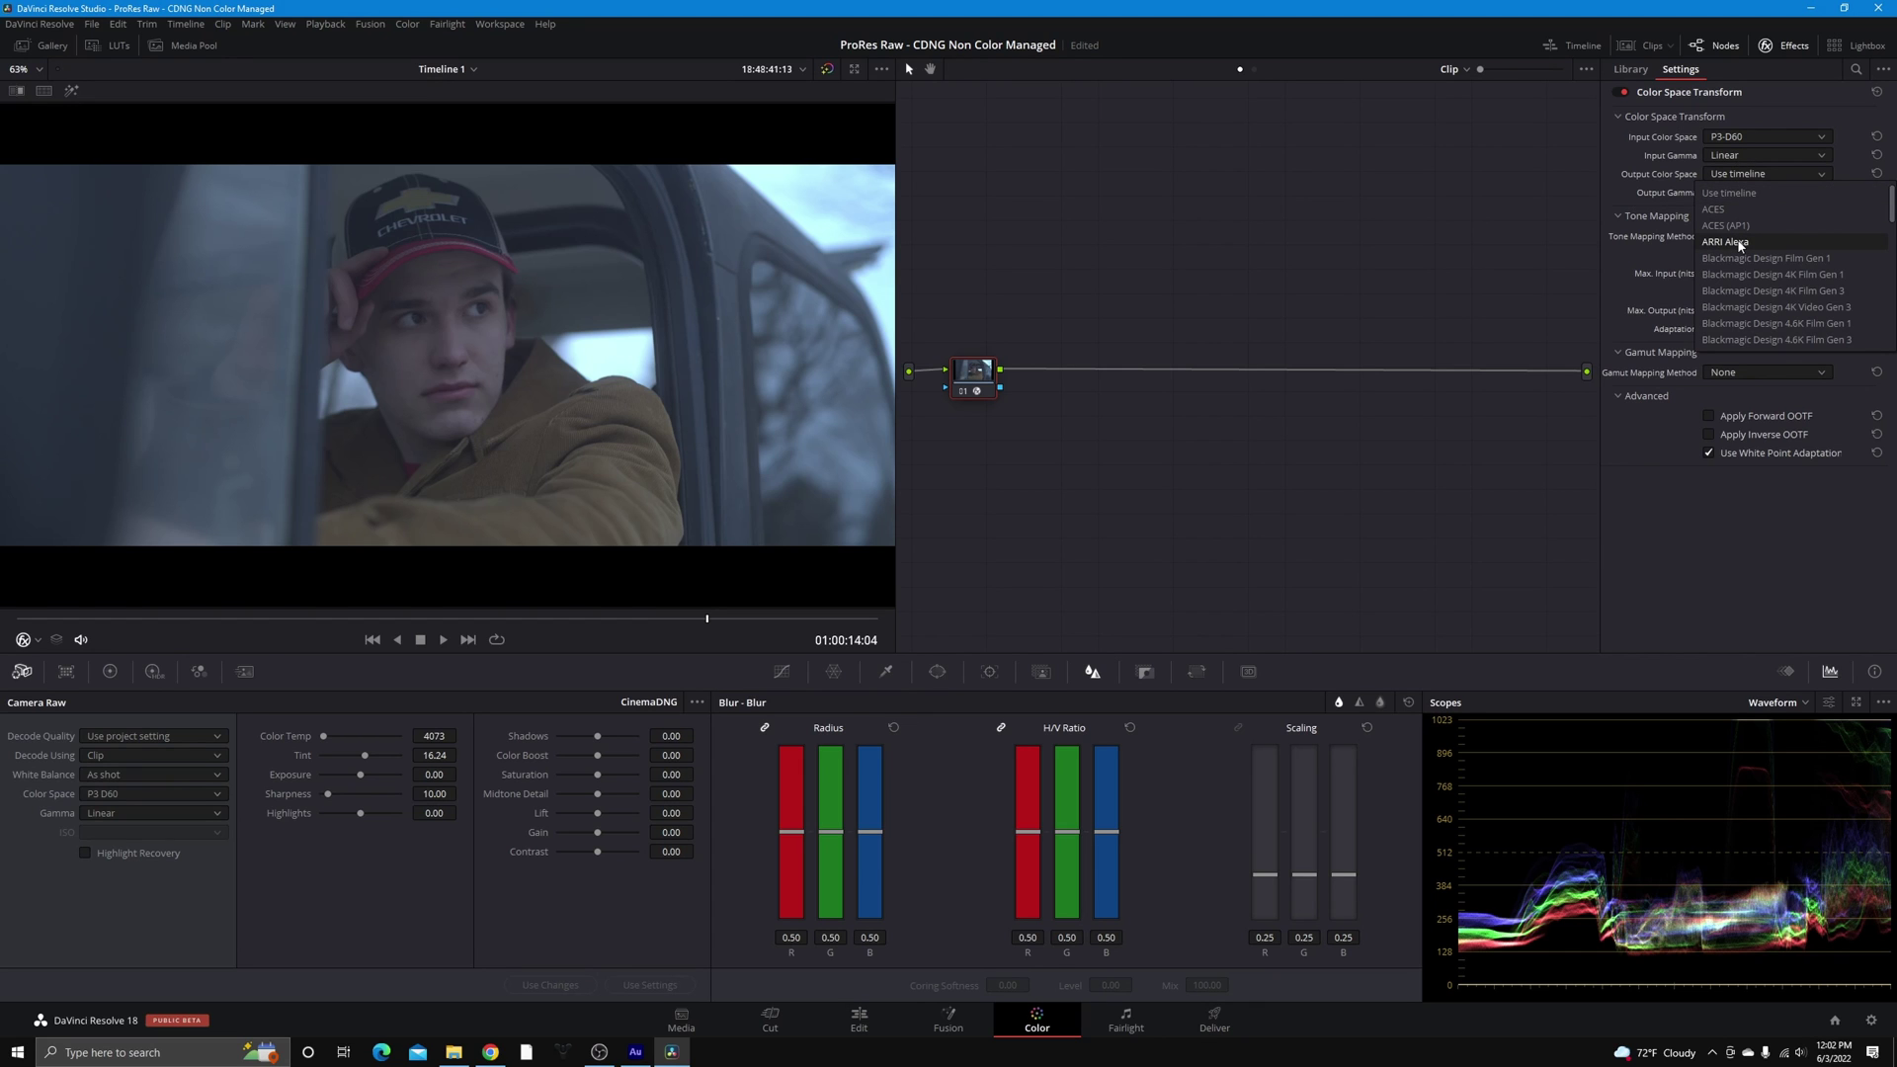
left_click(1740, 243)
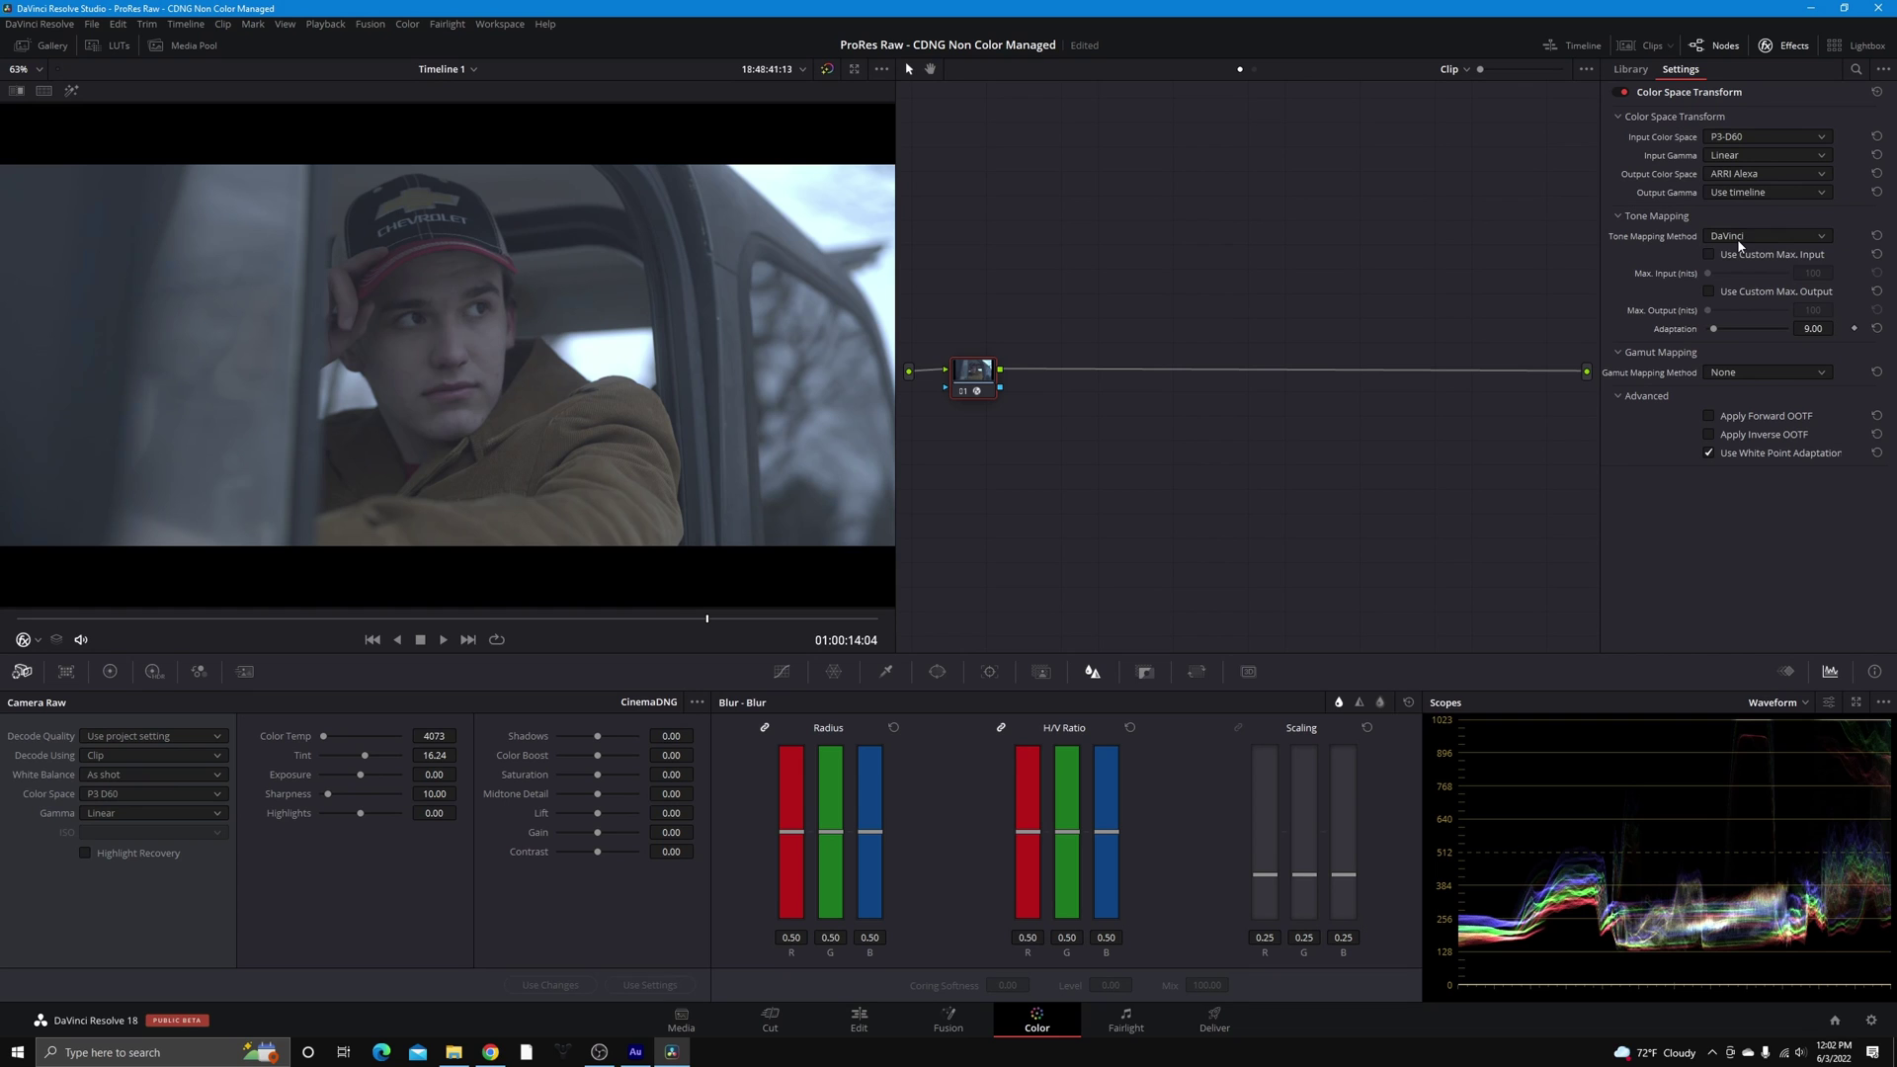
left_click(1740, 195)
left_click(1743, 277)
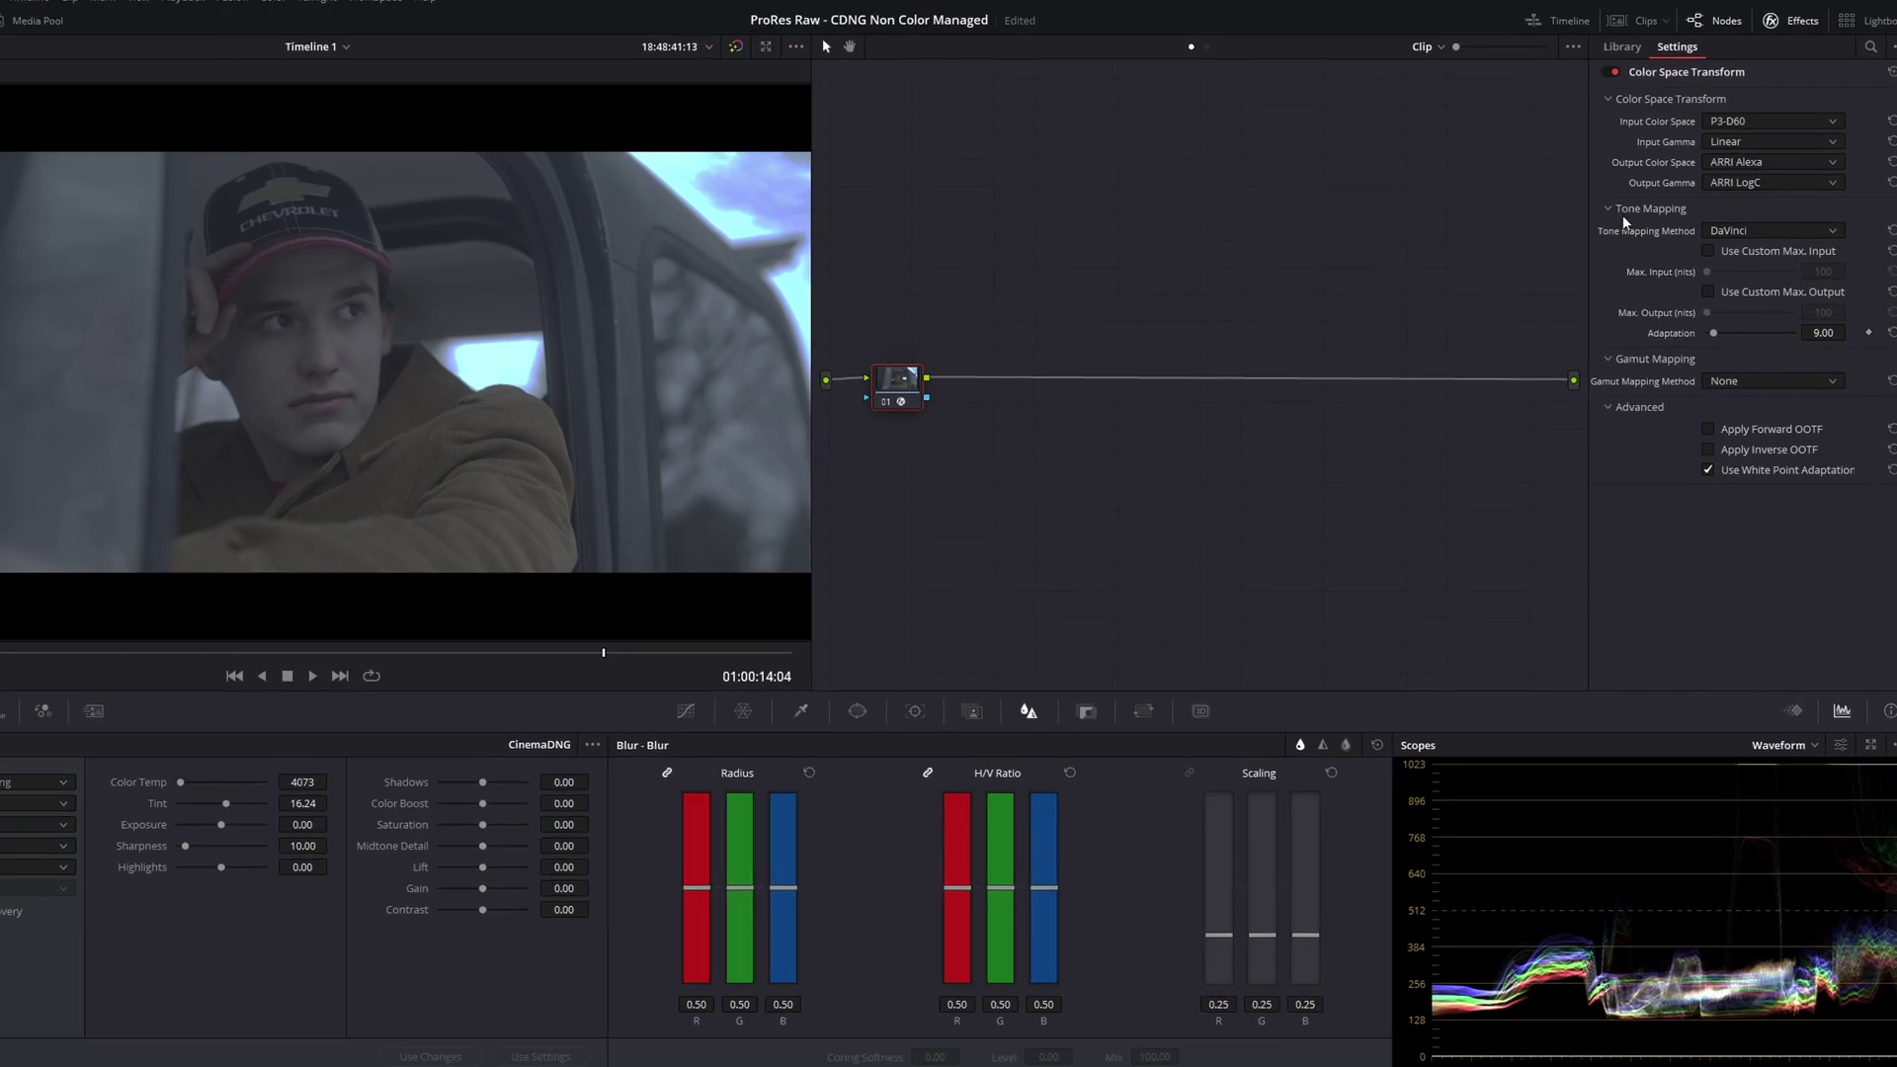
left_click(1729, 237)
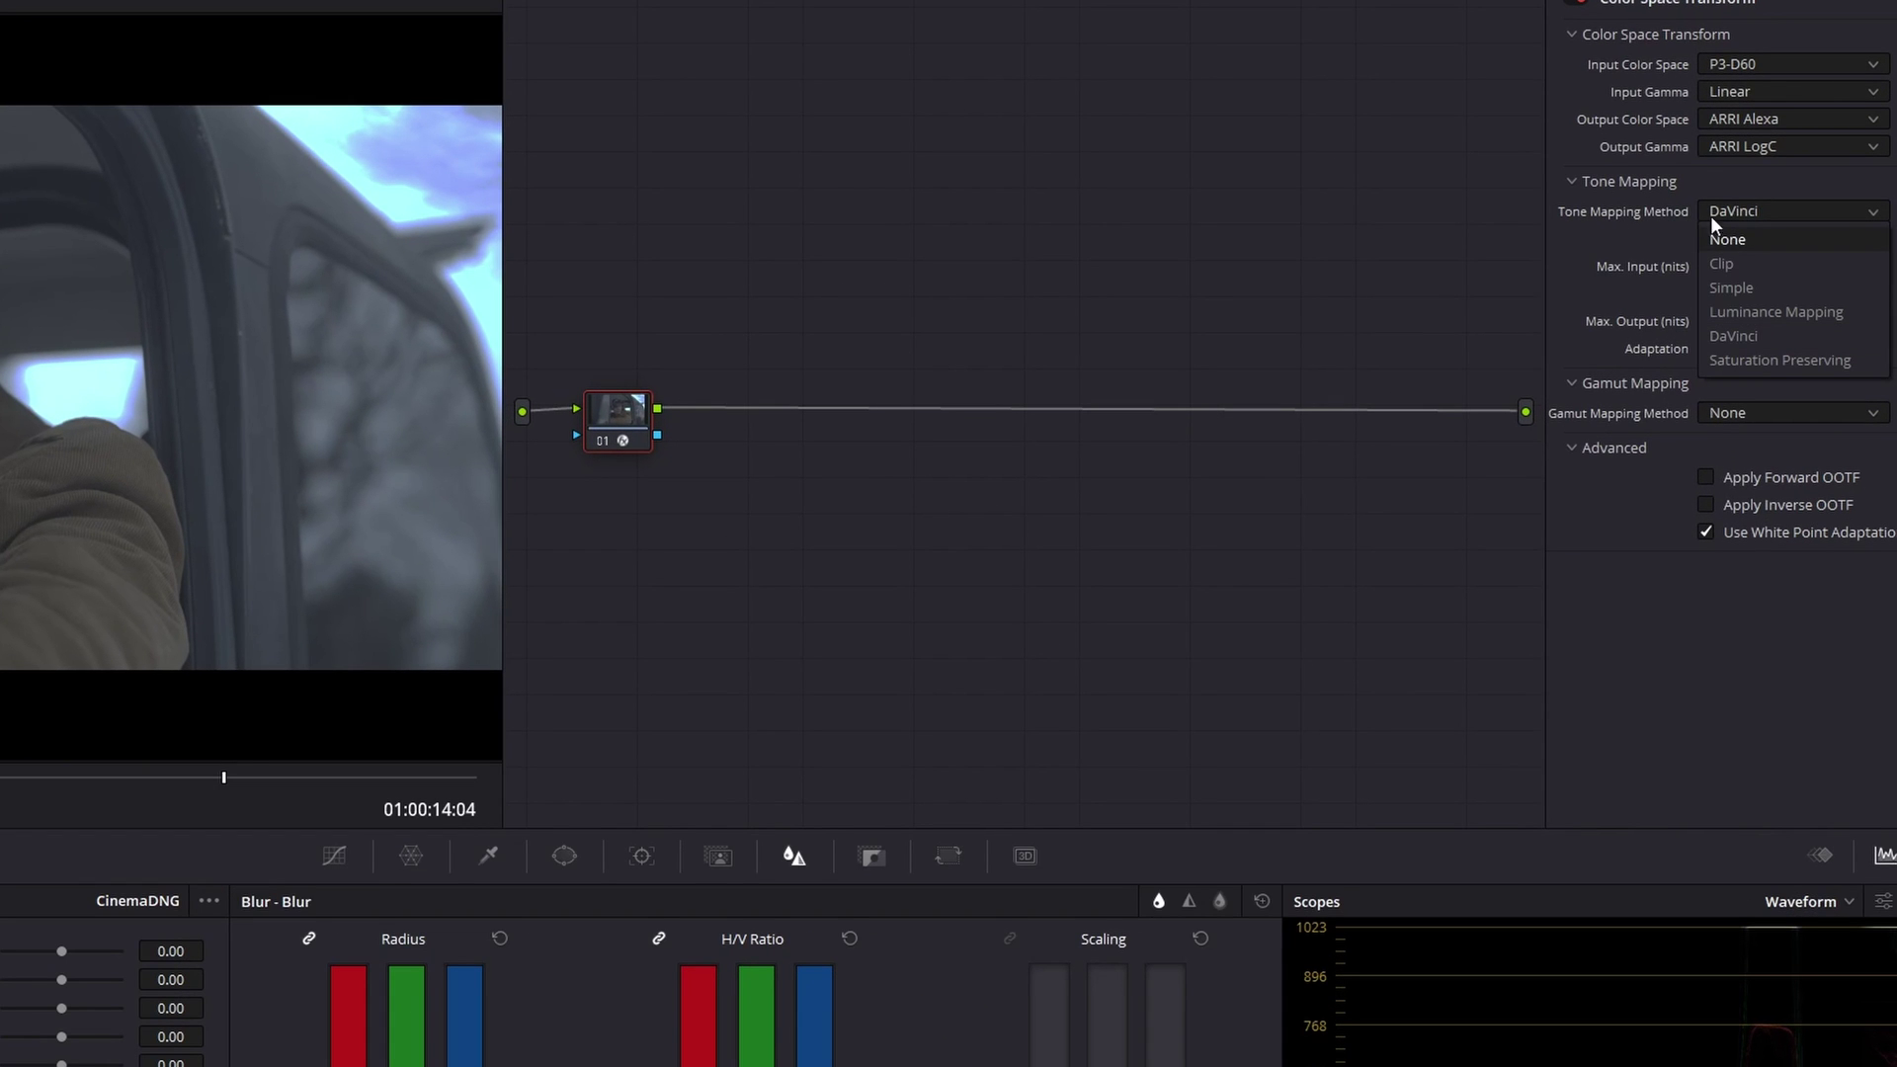
left_click(1720, 237)
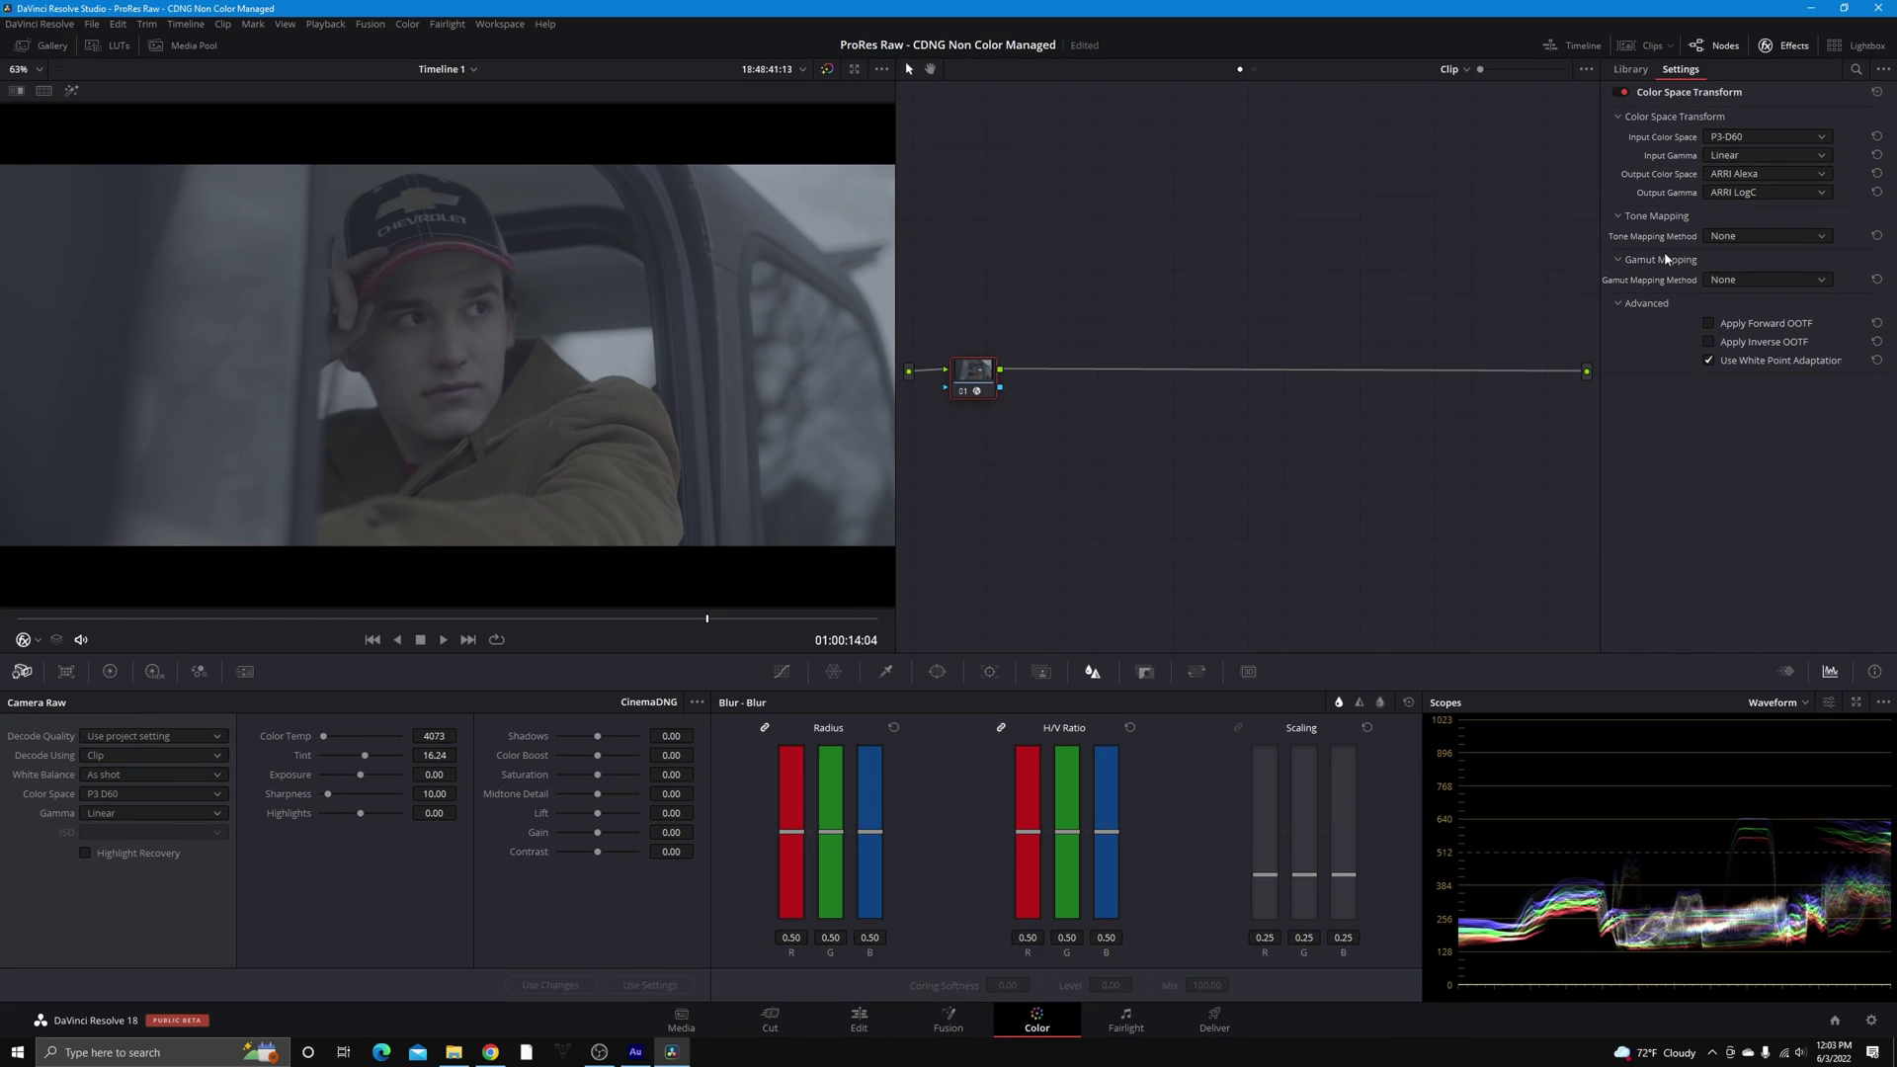
Add serial nodes 02 and 03 after node 01
right_click(983, 404)
mouse_move(1065, 455)
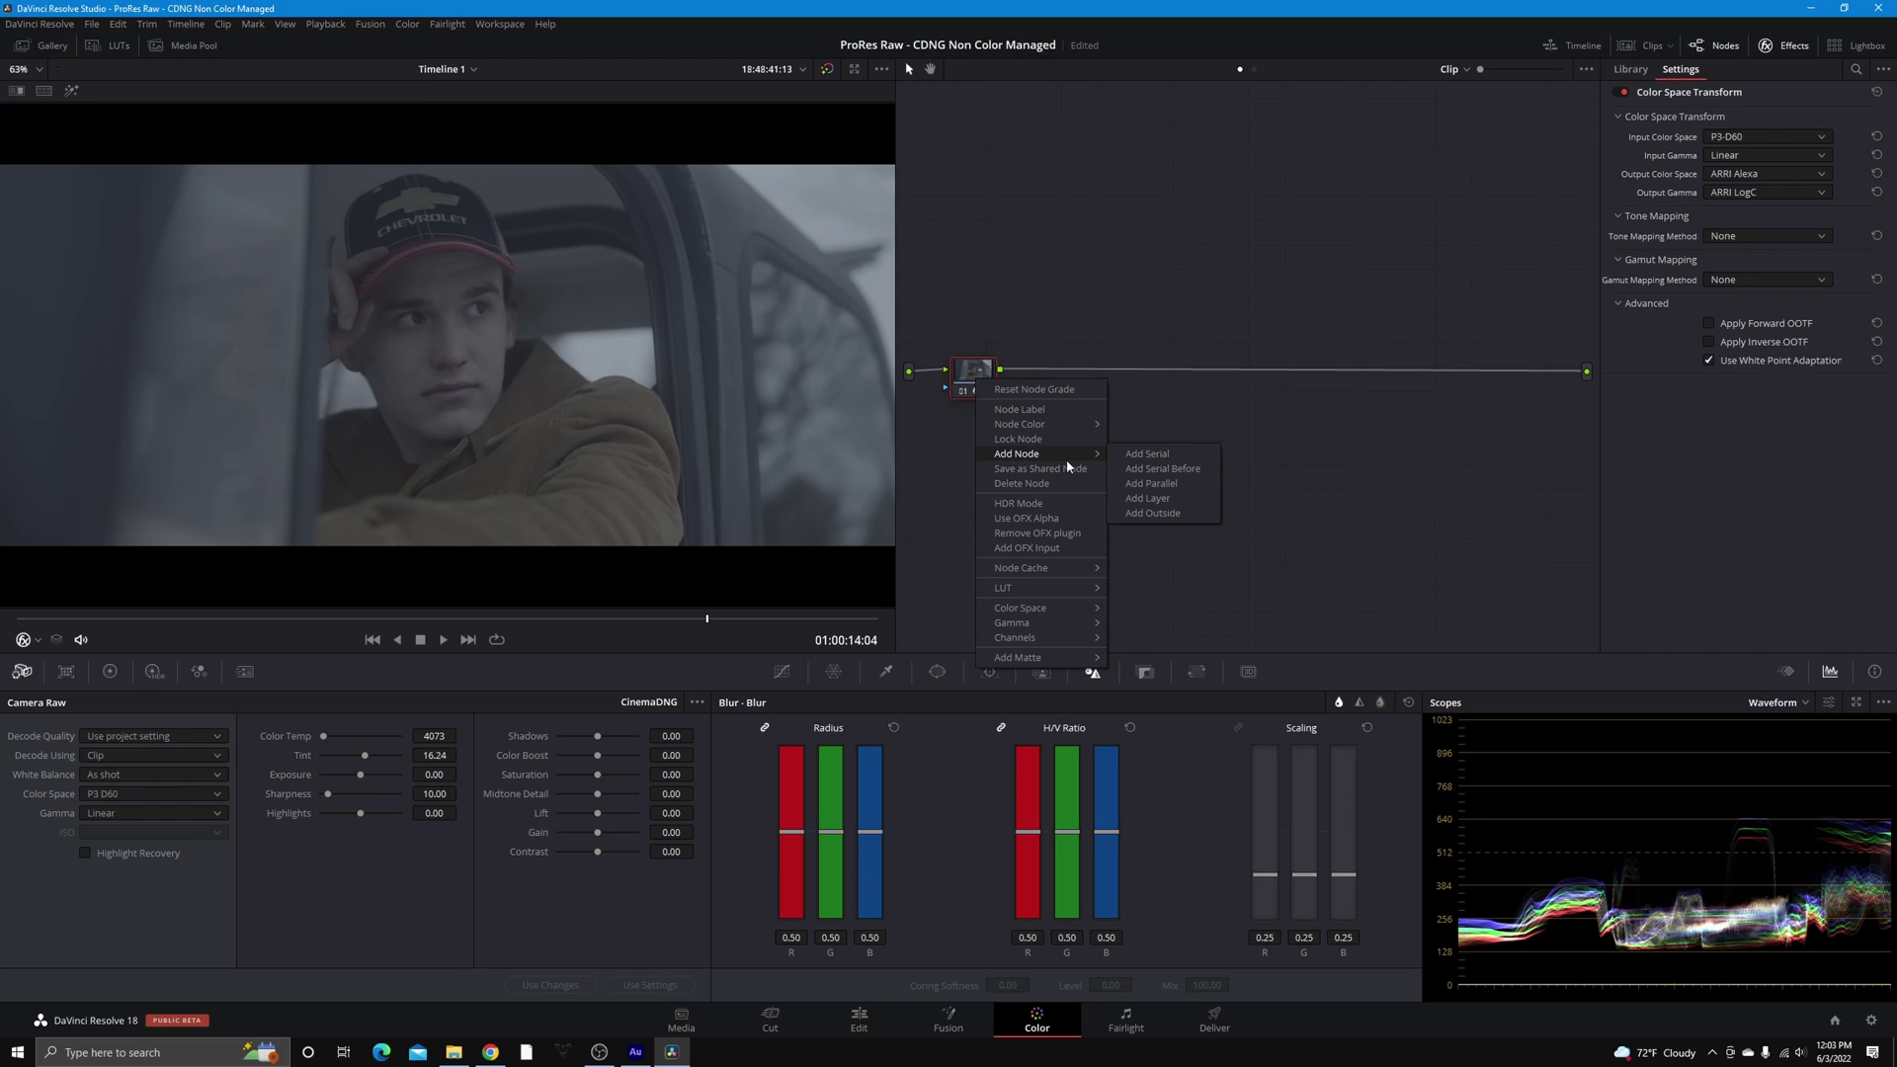
left_click(1627, 213)
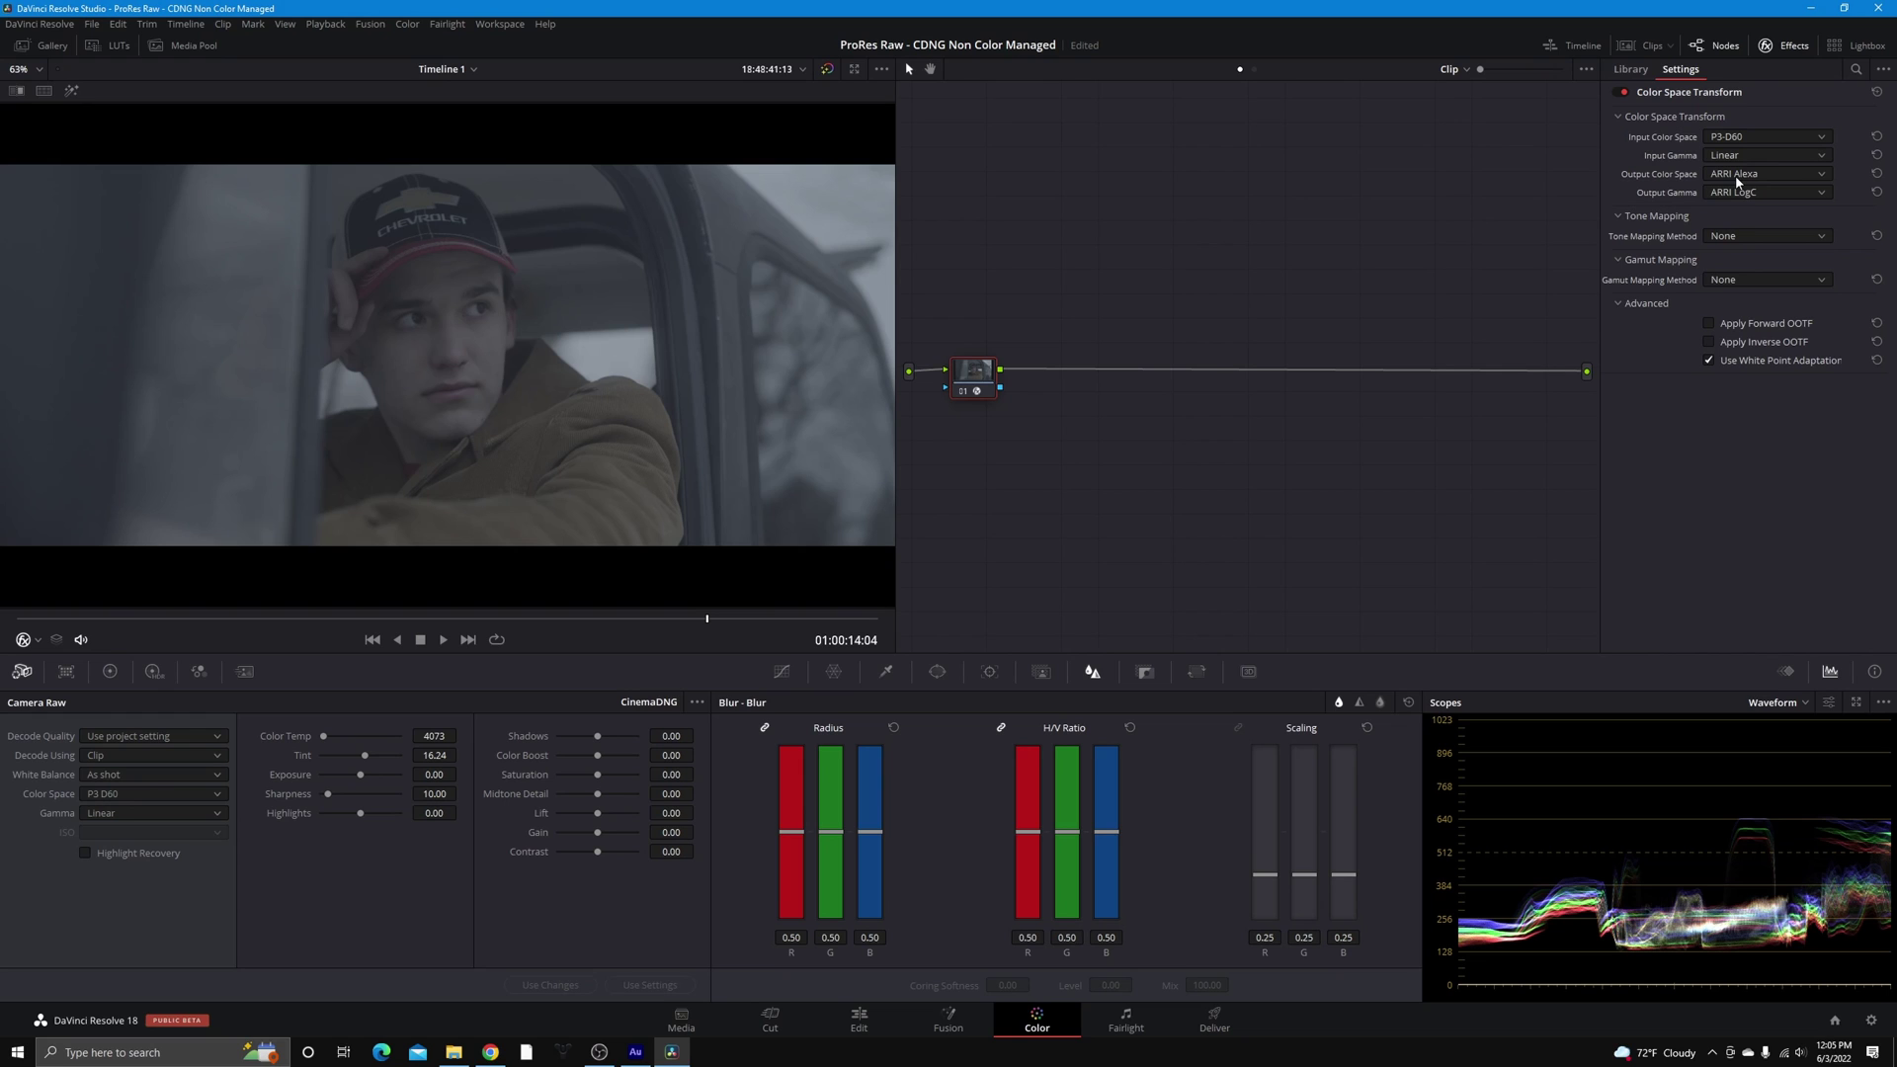
right_click(969, 384)
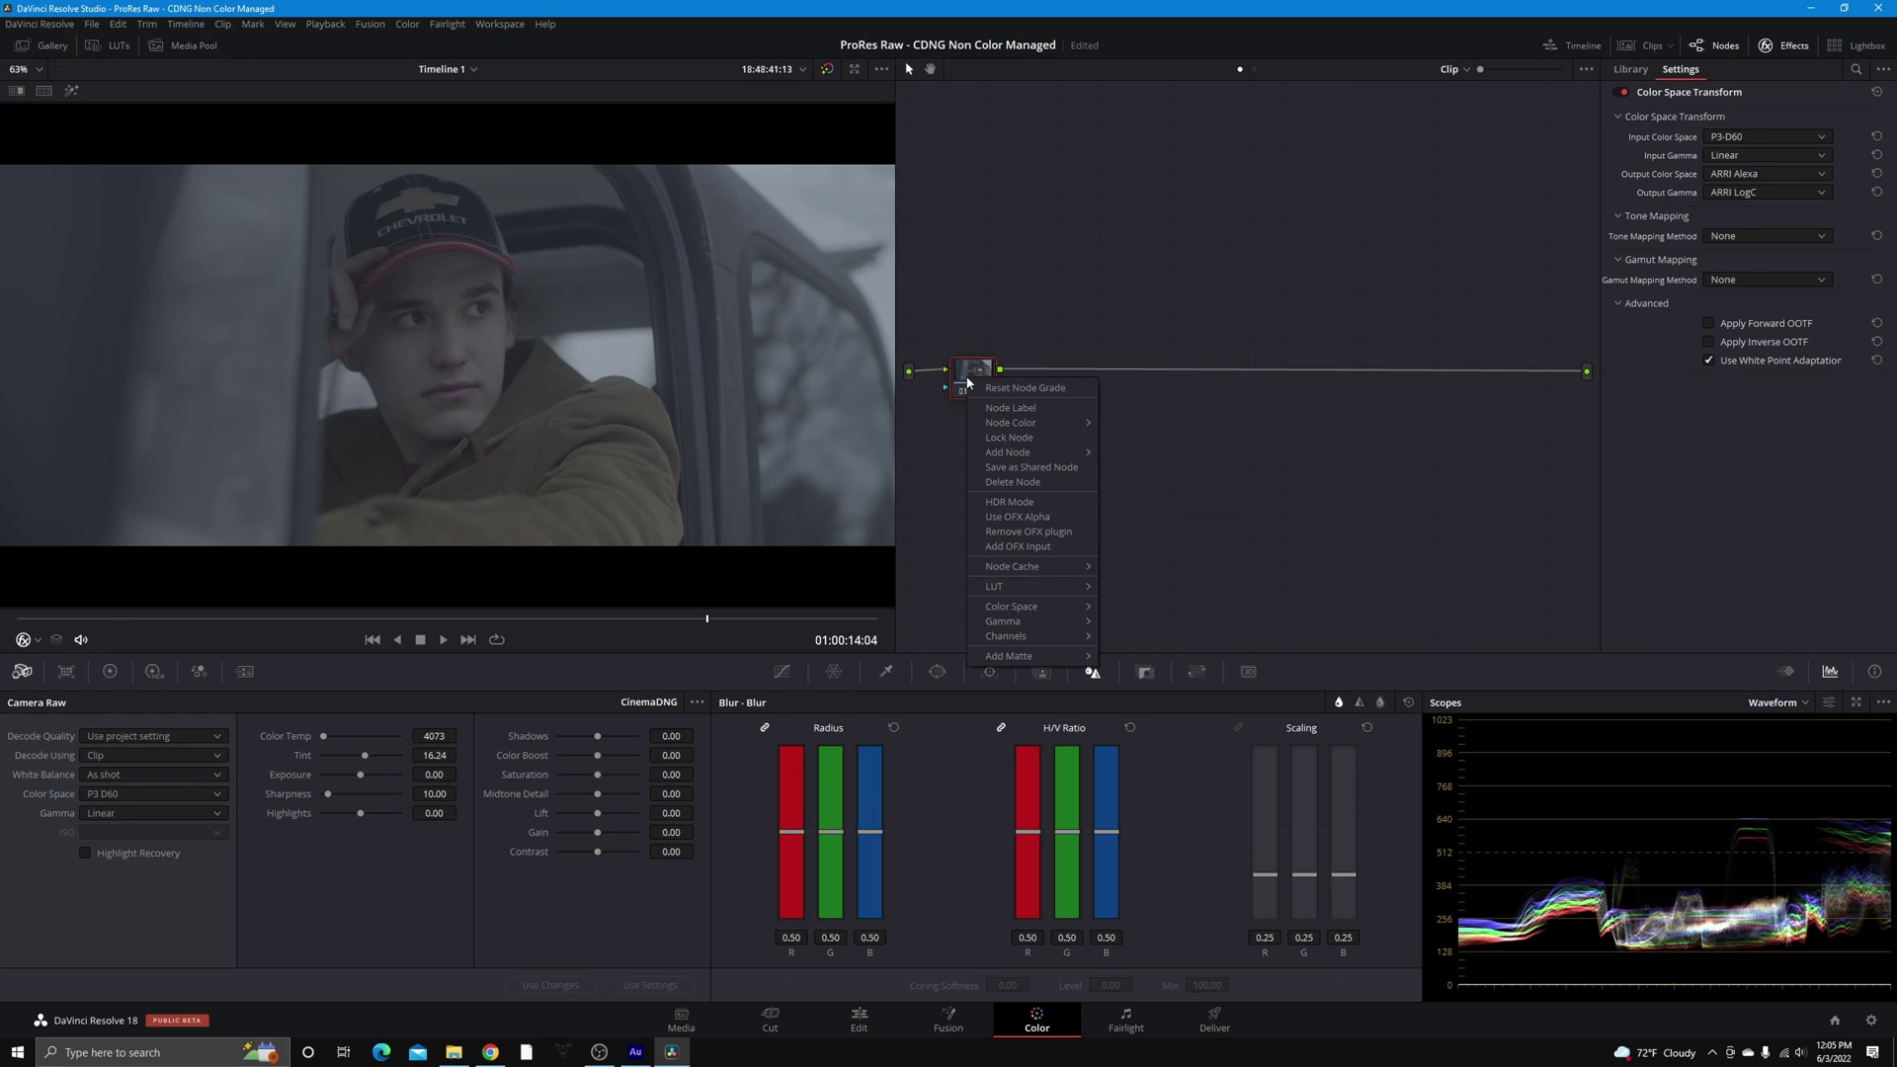
left_click(1126, 452)
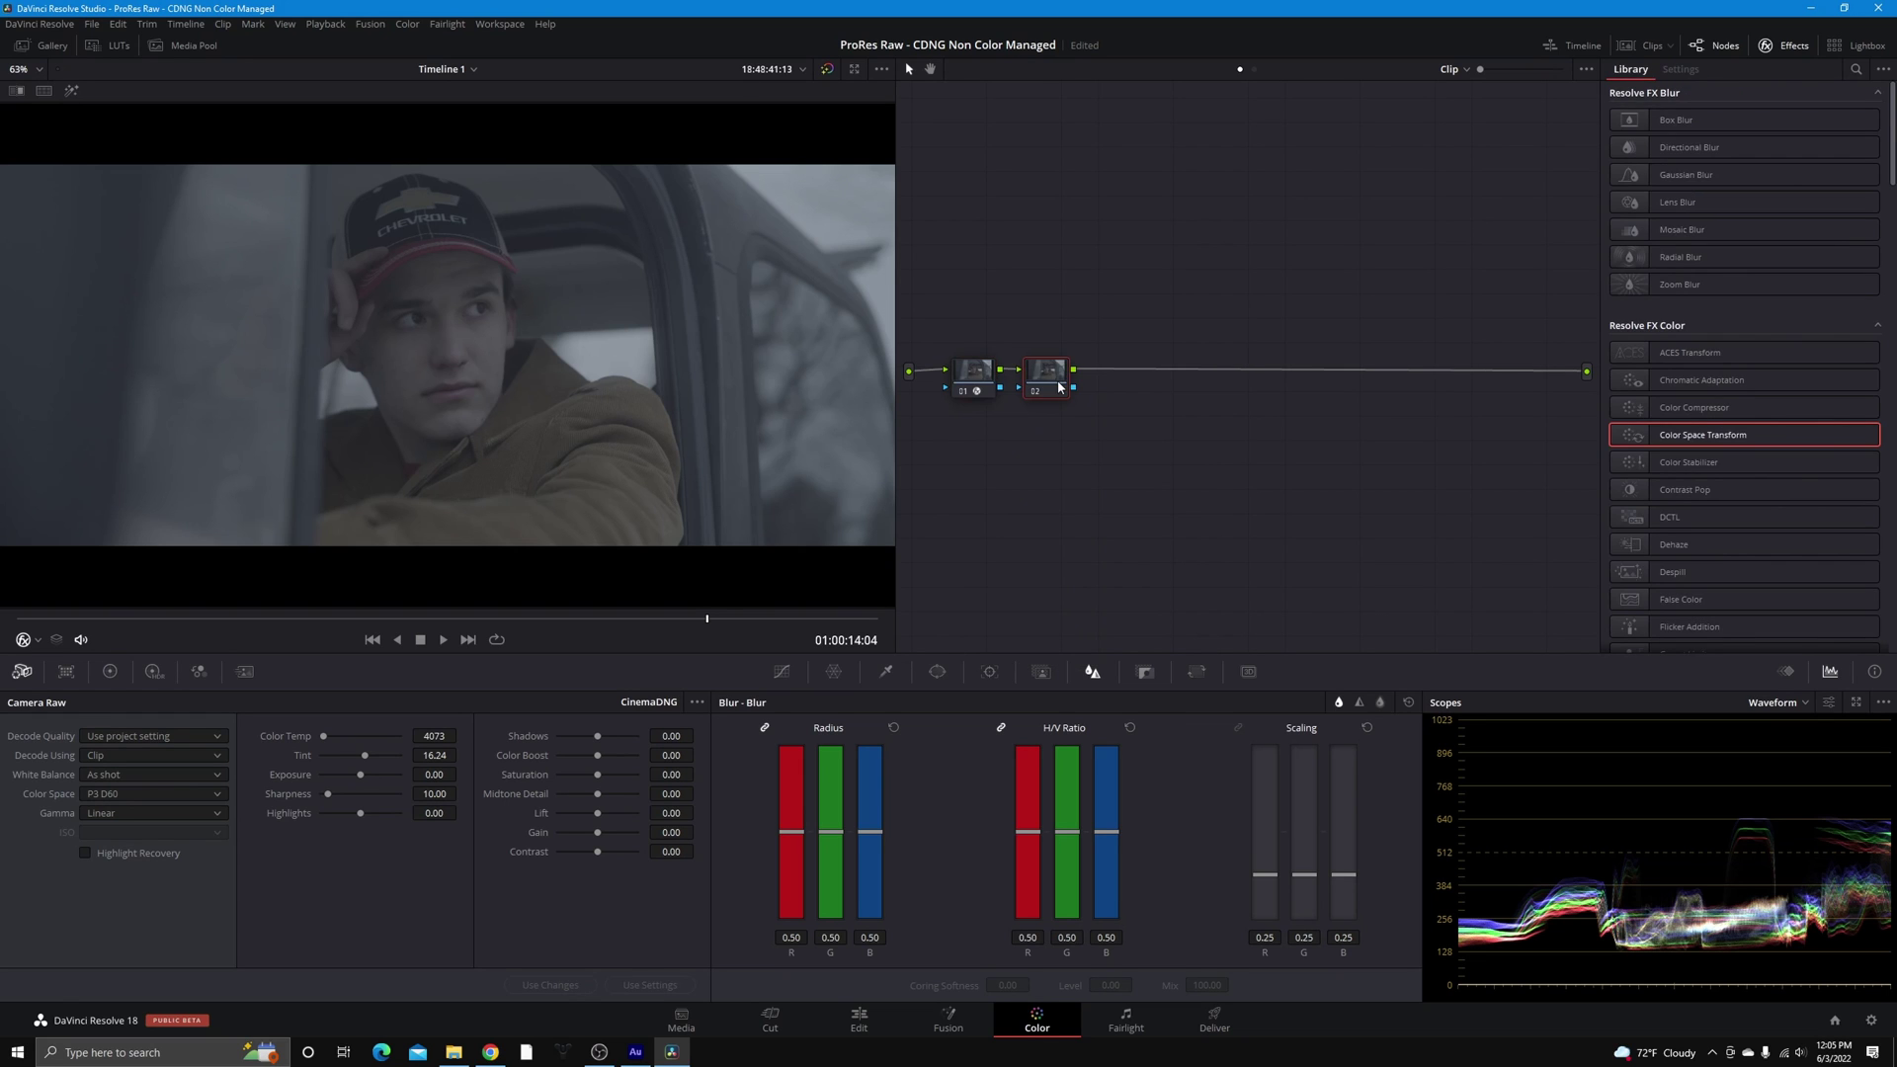
right_click(1060, 387)
mouse_move(1087, 457)
left_click(1223, 458)
left_click(1050, 369)
left_click(1124, 371)
Apply Color Space Transform to node 03 with input ARRI Alexa and ARRI LogC gamma
left_click_drag(1771, 433, 1119, 373)
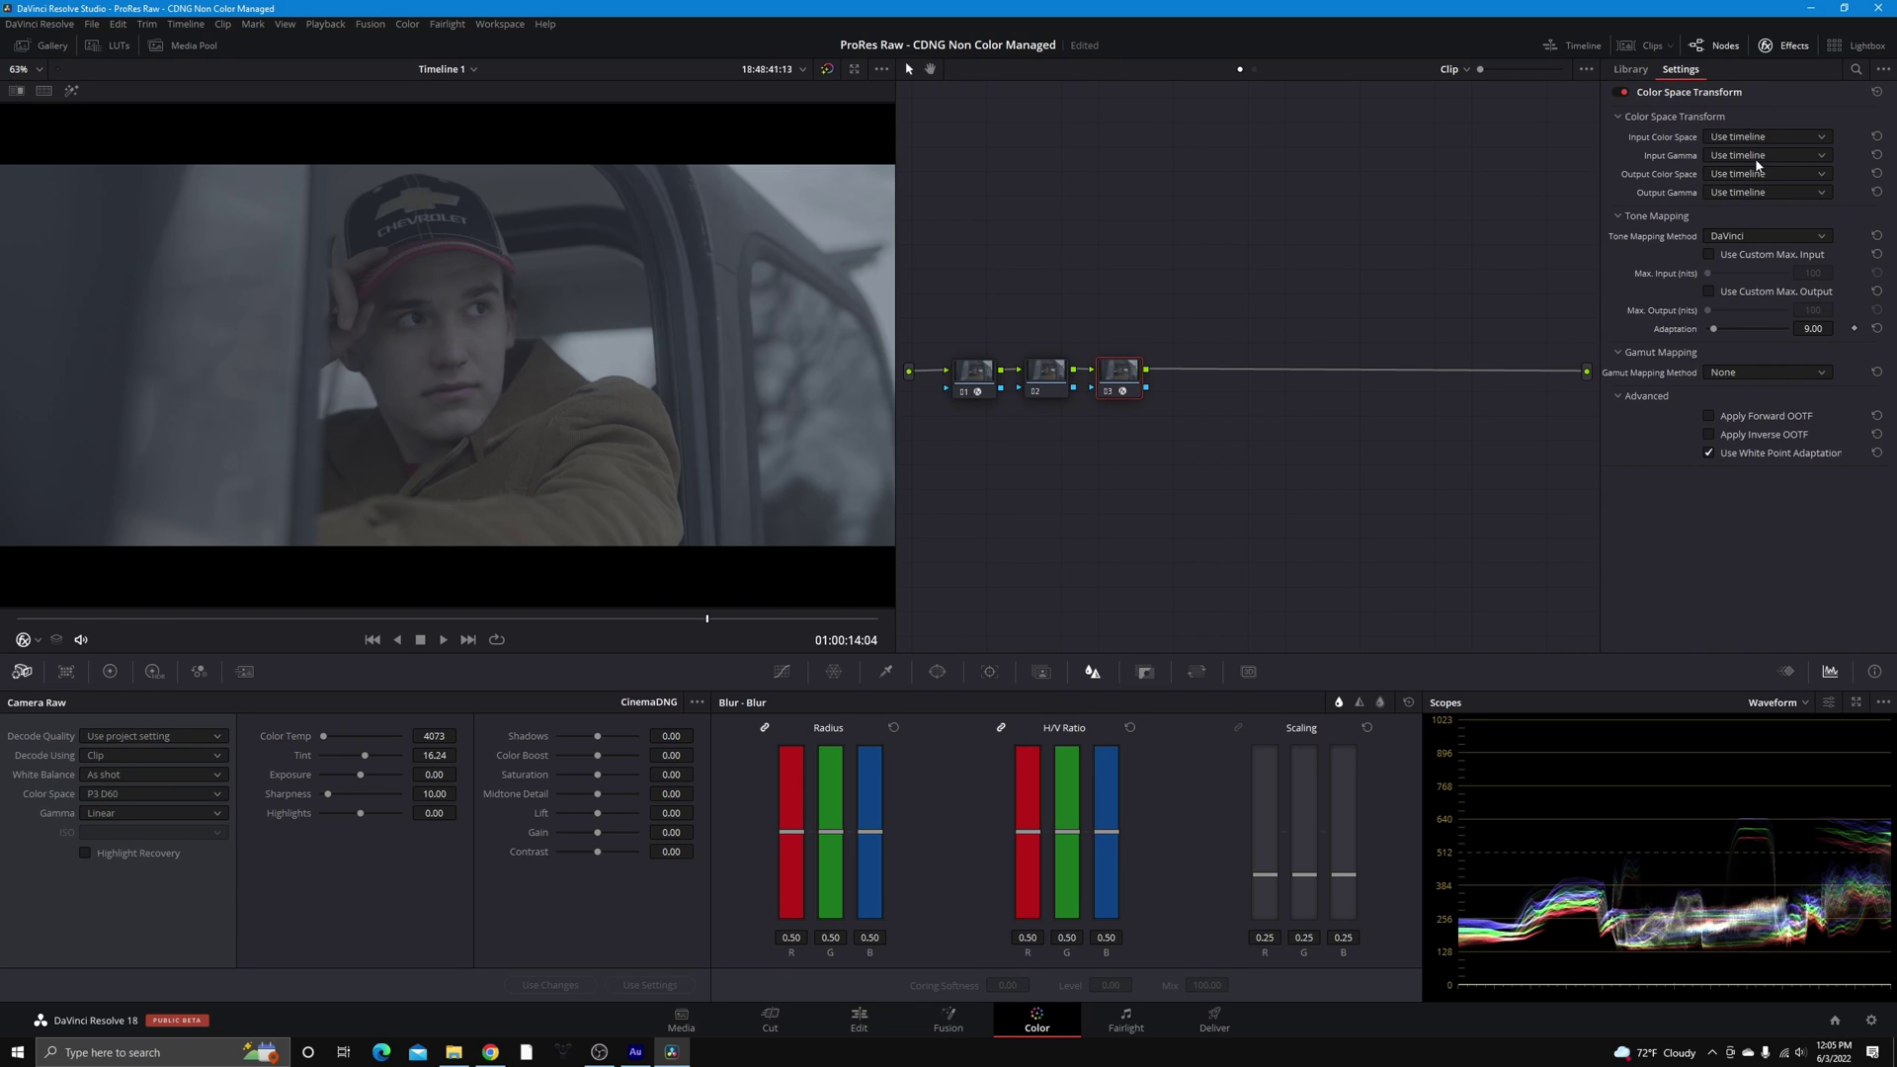
left_click(976, 375)
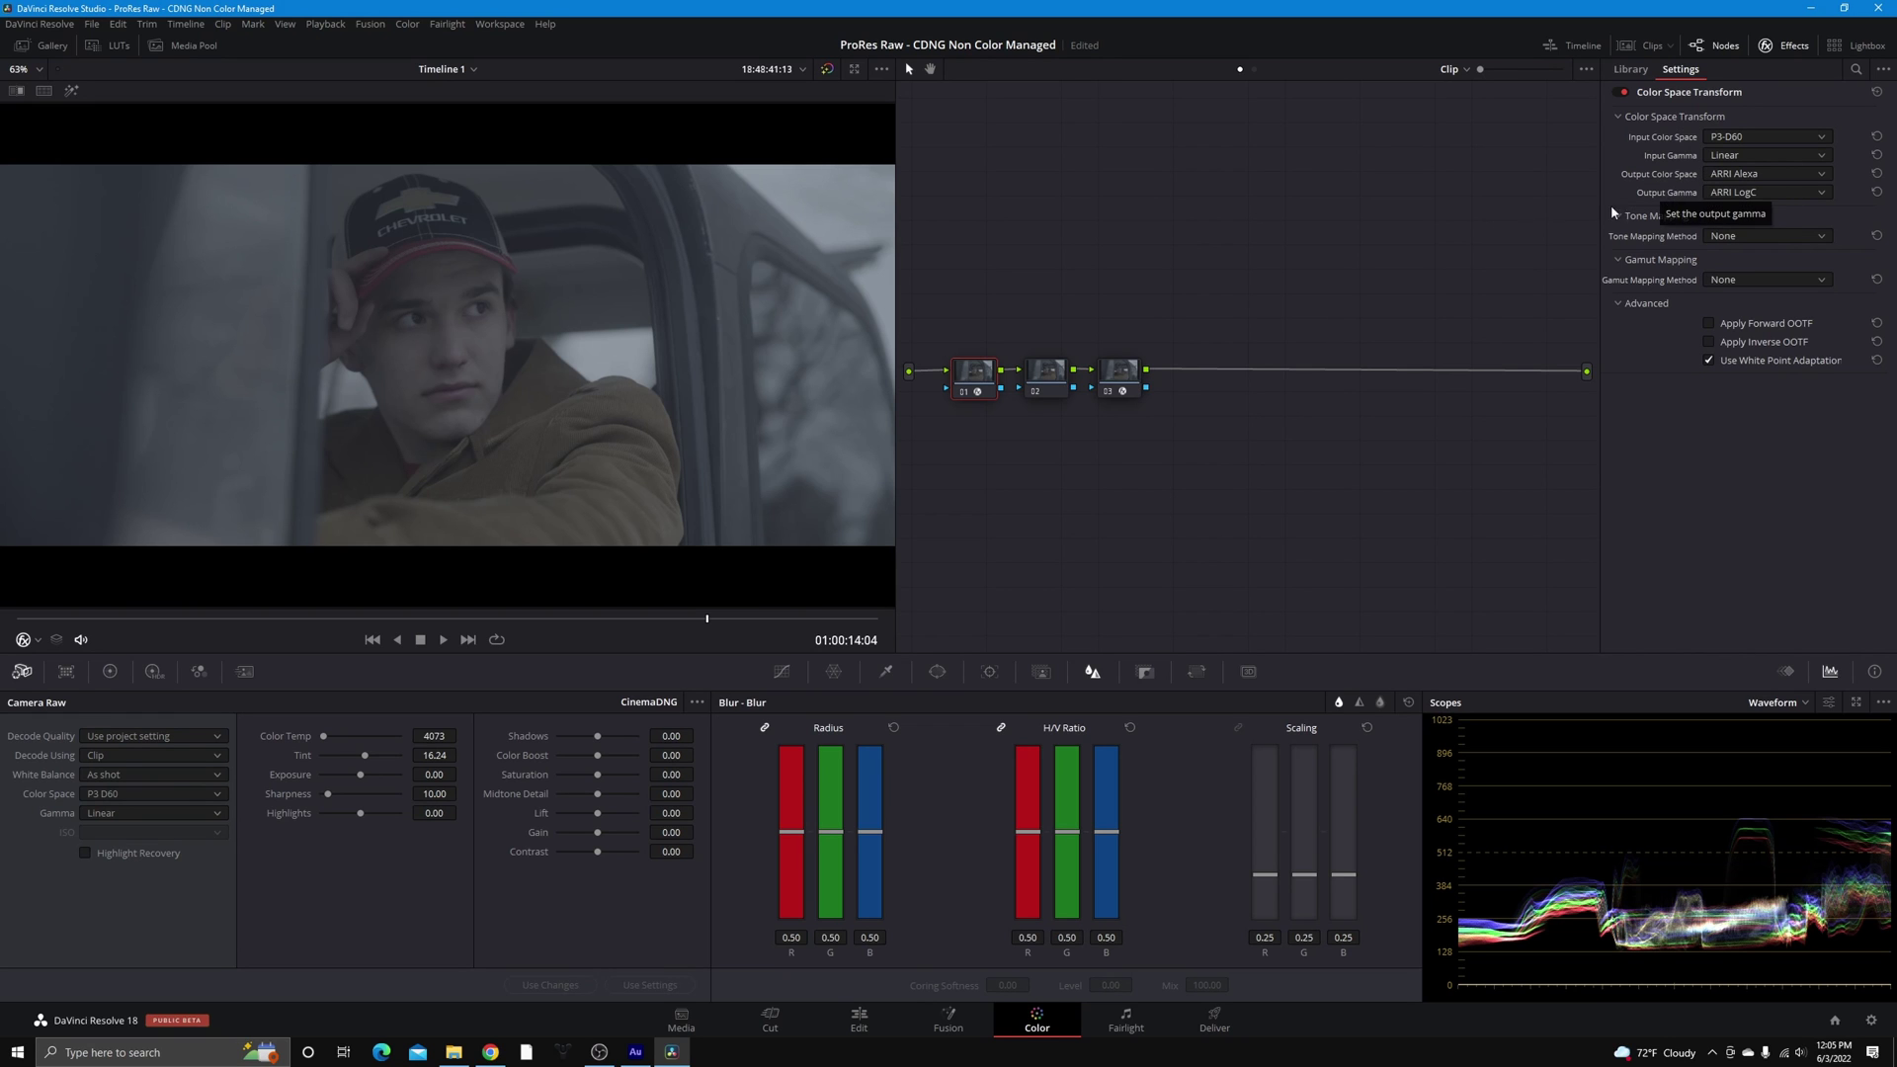
left_click(1106, 378)
left_click(1733, 139)
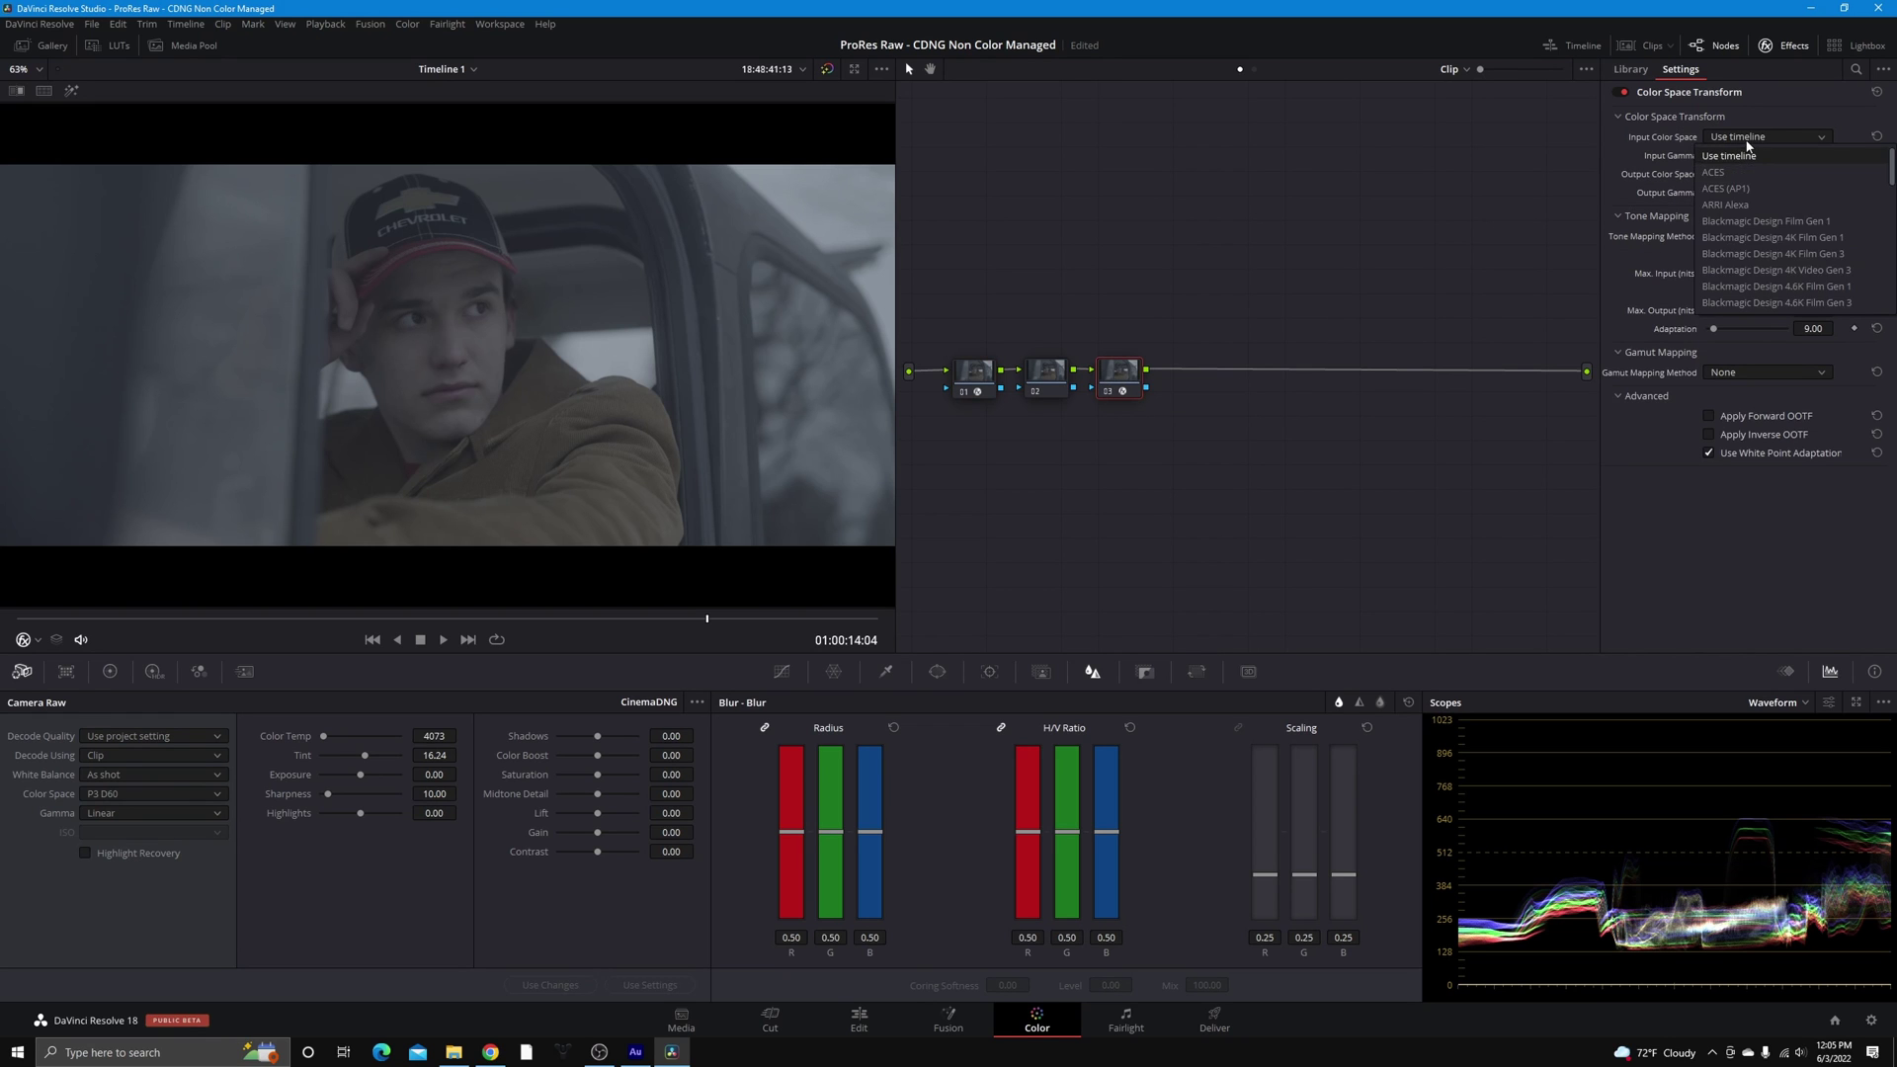
scroll(1737, 265, "down", 5)
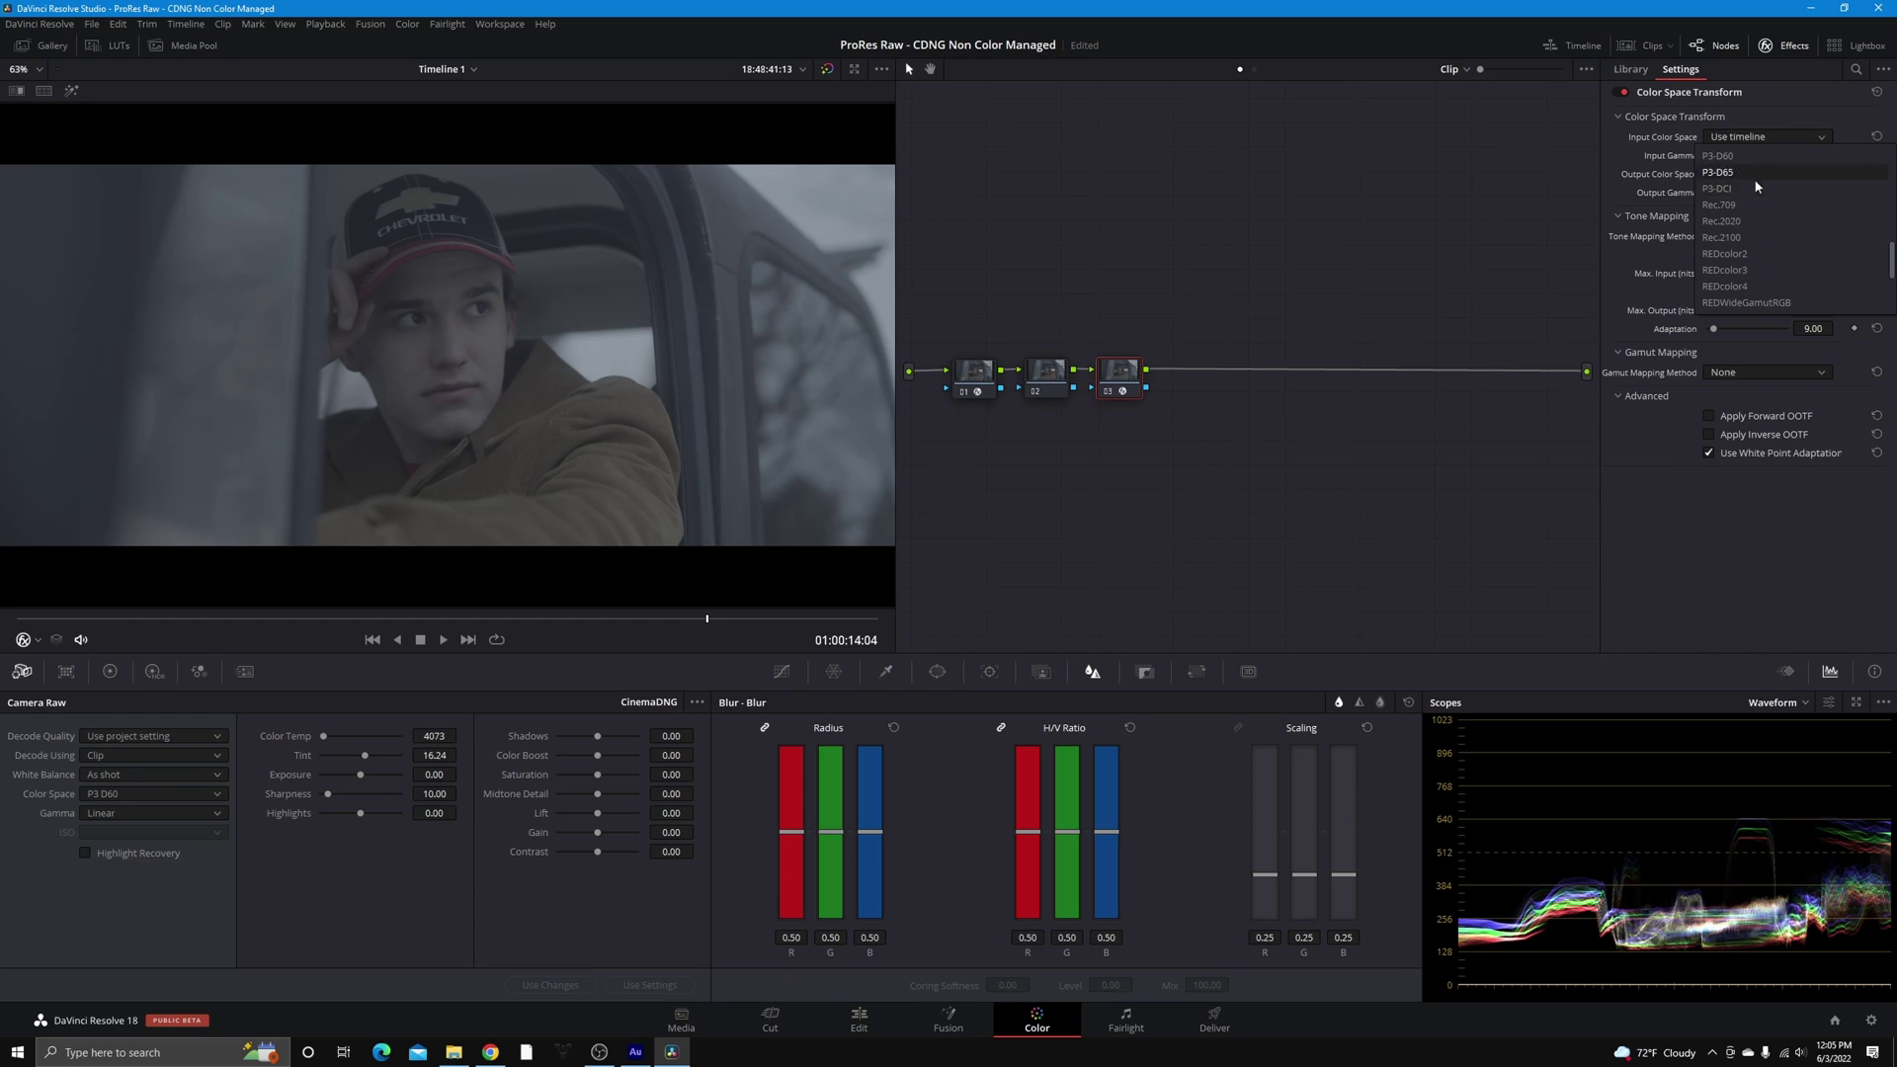
scroll(1751, 227, "up", 6)
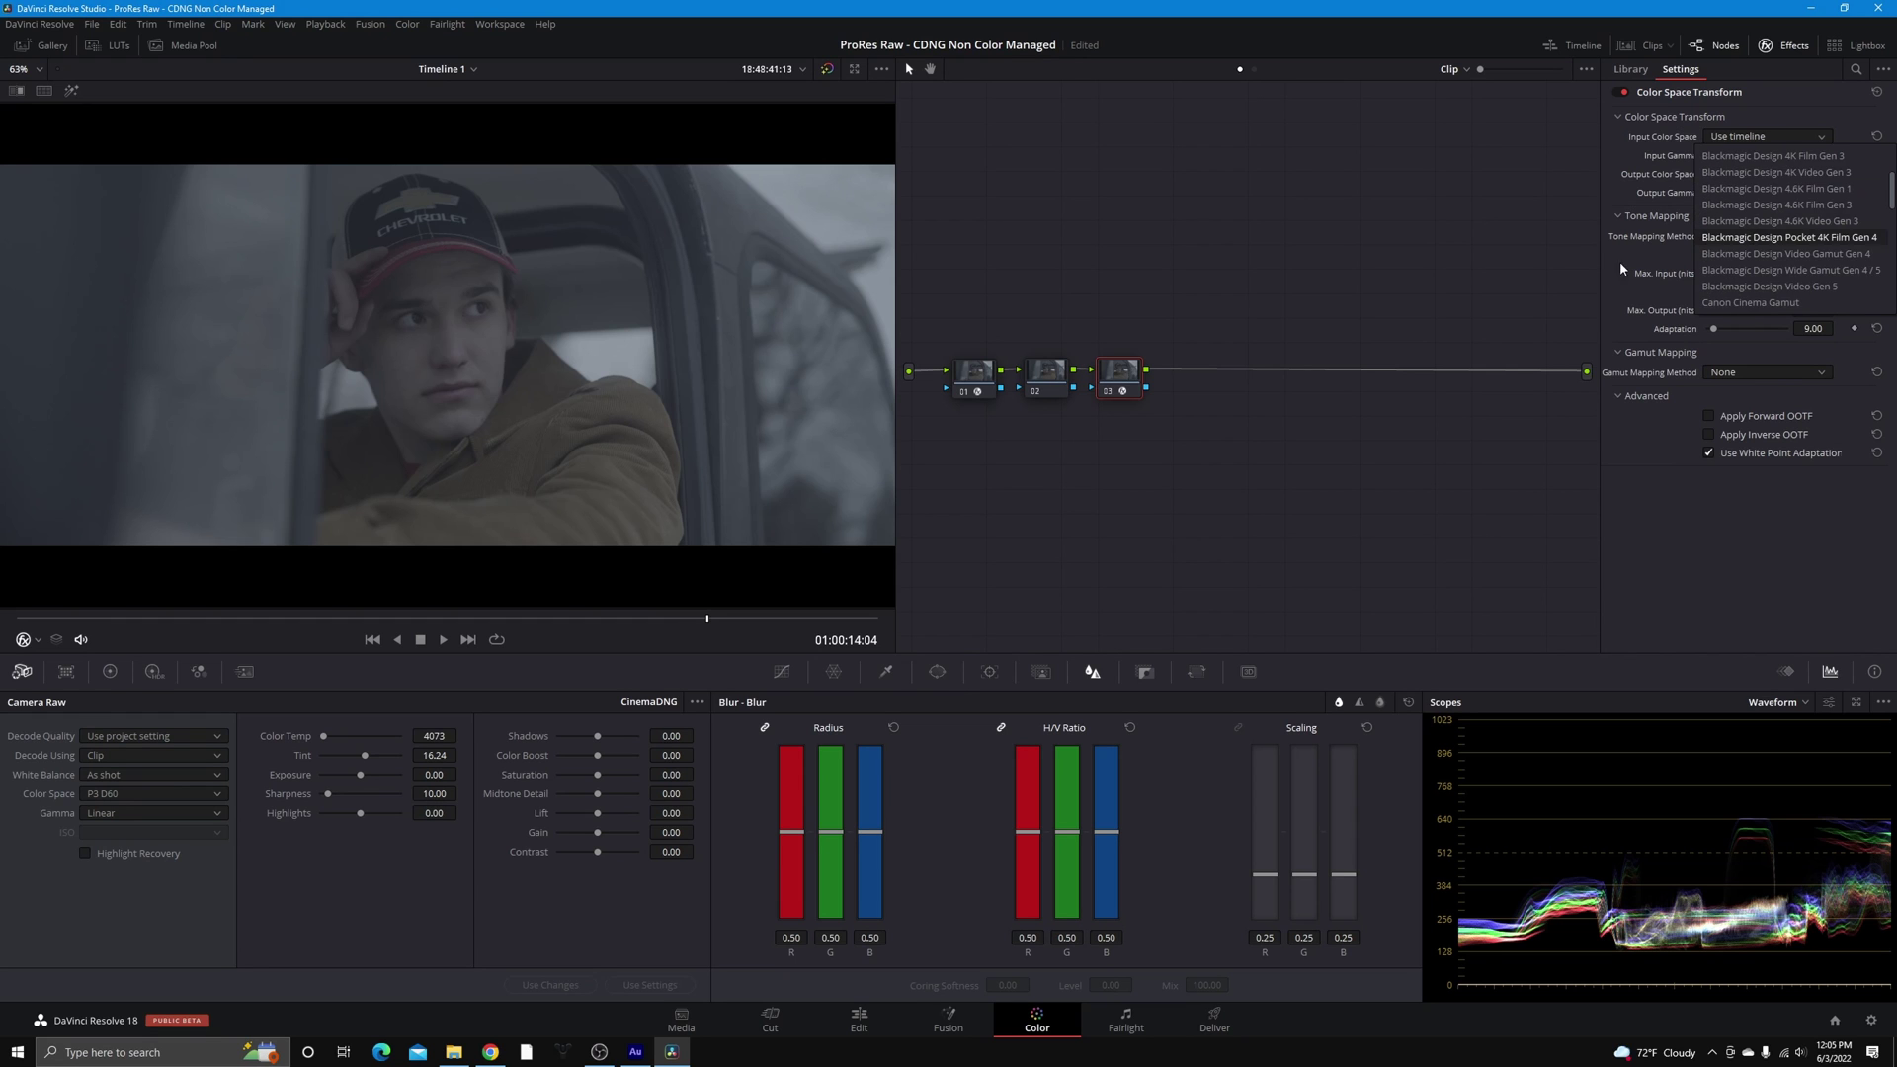
left_click(1726, 204)
left_click(1764, 155)
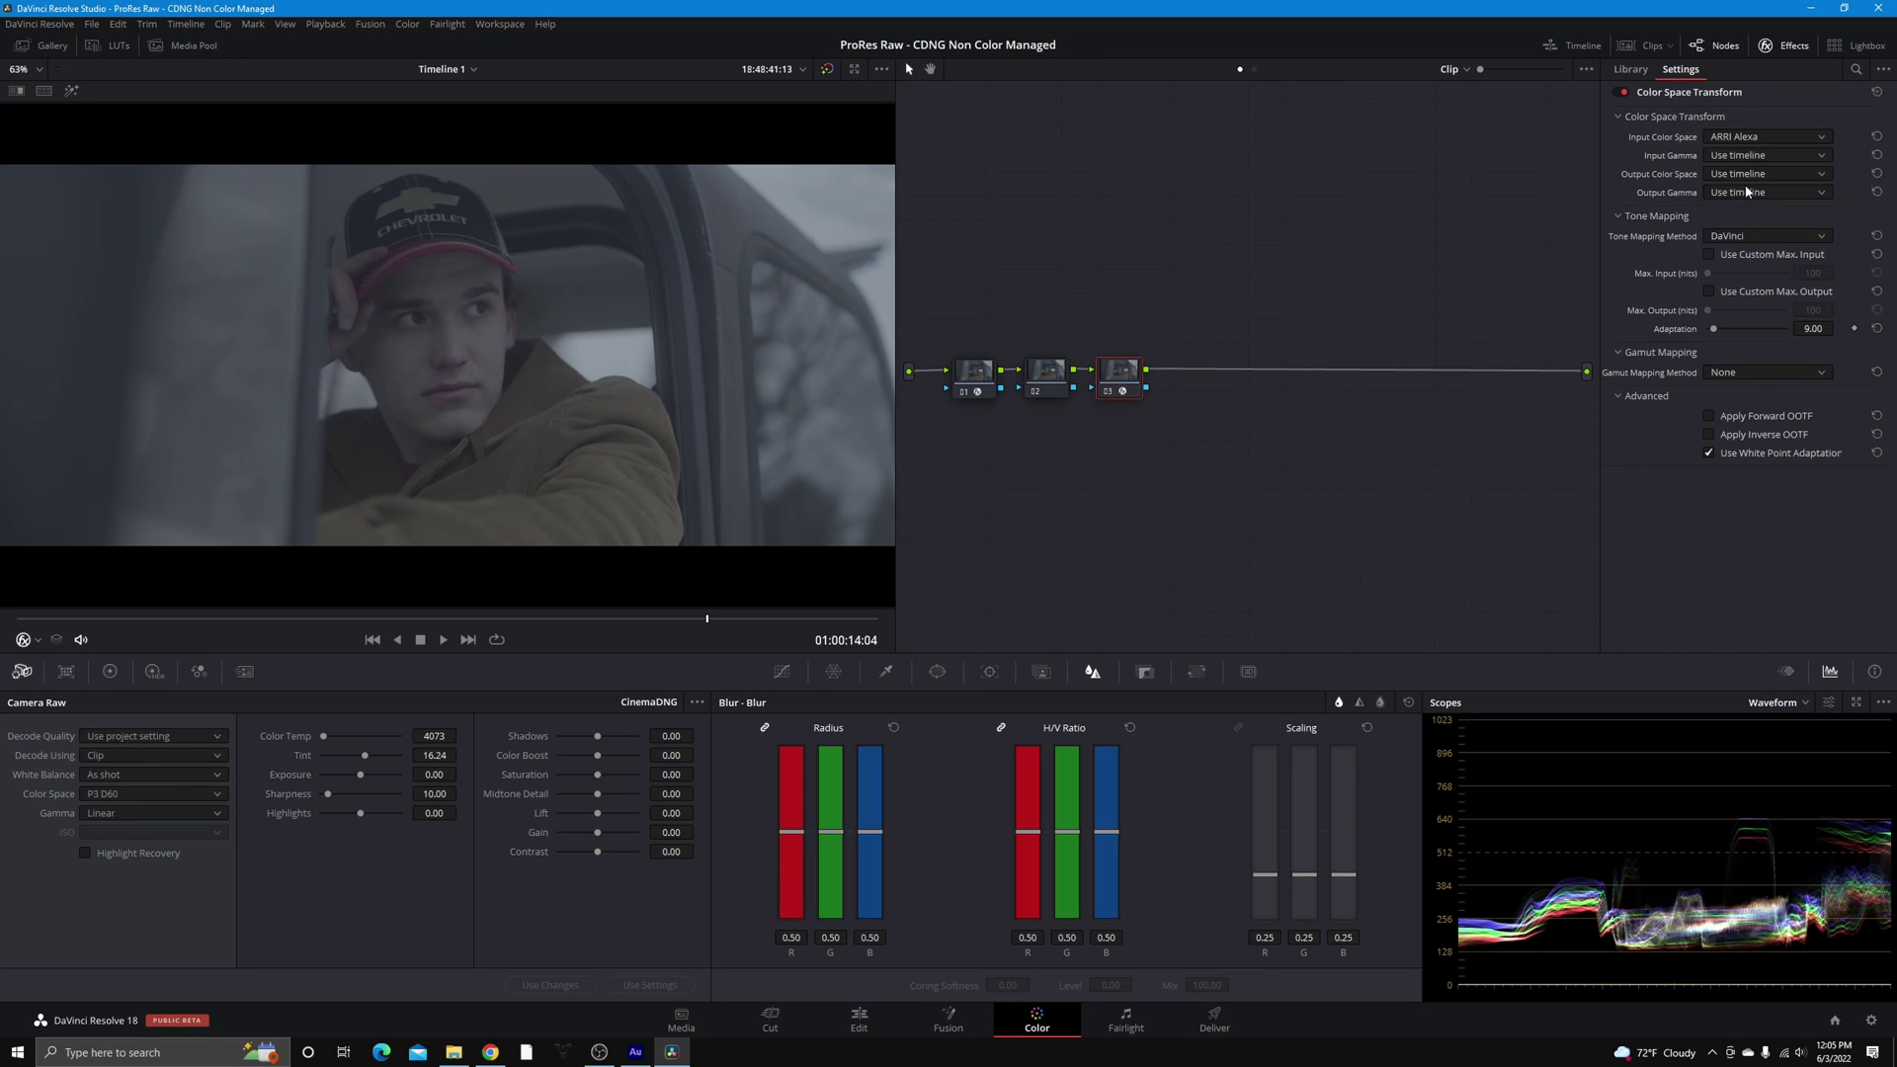
left_click(1725, 239)
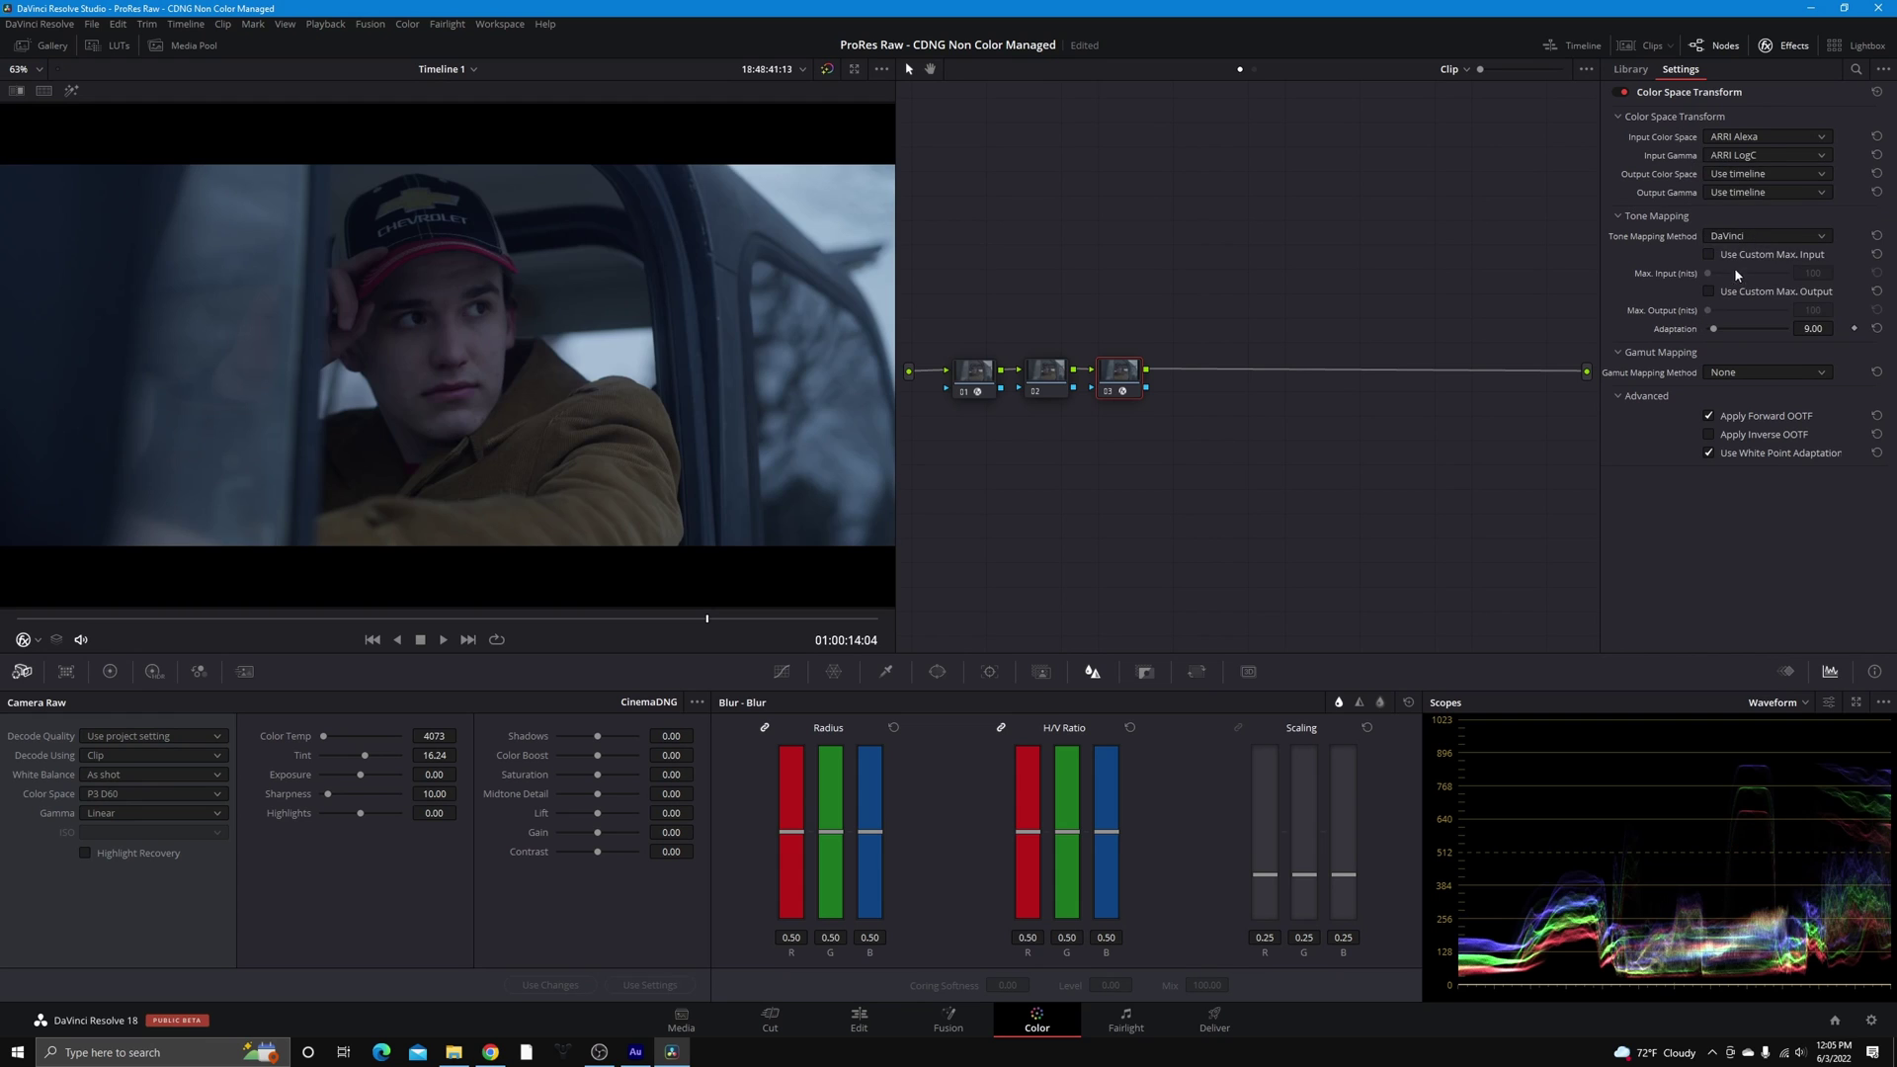
Set node 03's output to Rec.709 with Gamma 2.4, comparing against Gamma 2.2
left_click(1764, 174)
scroll(1754, 287, "down", 5)
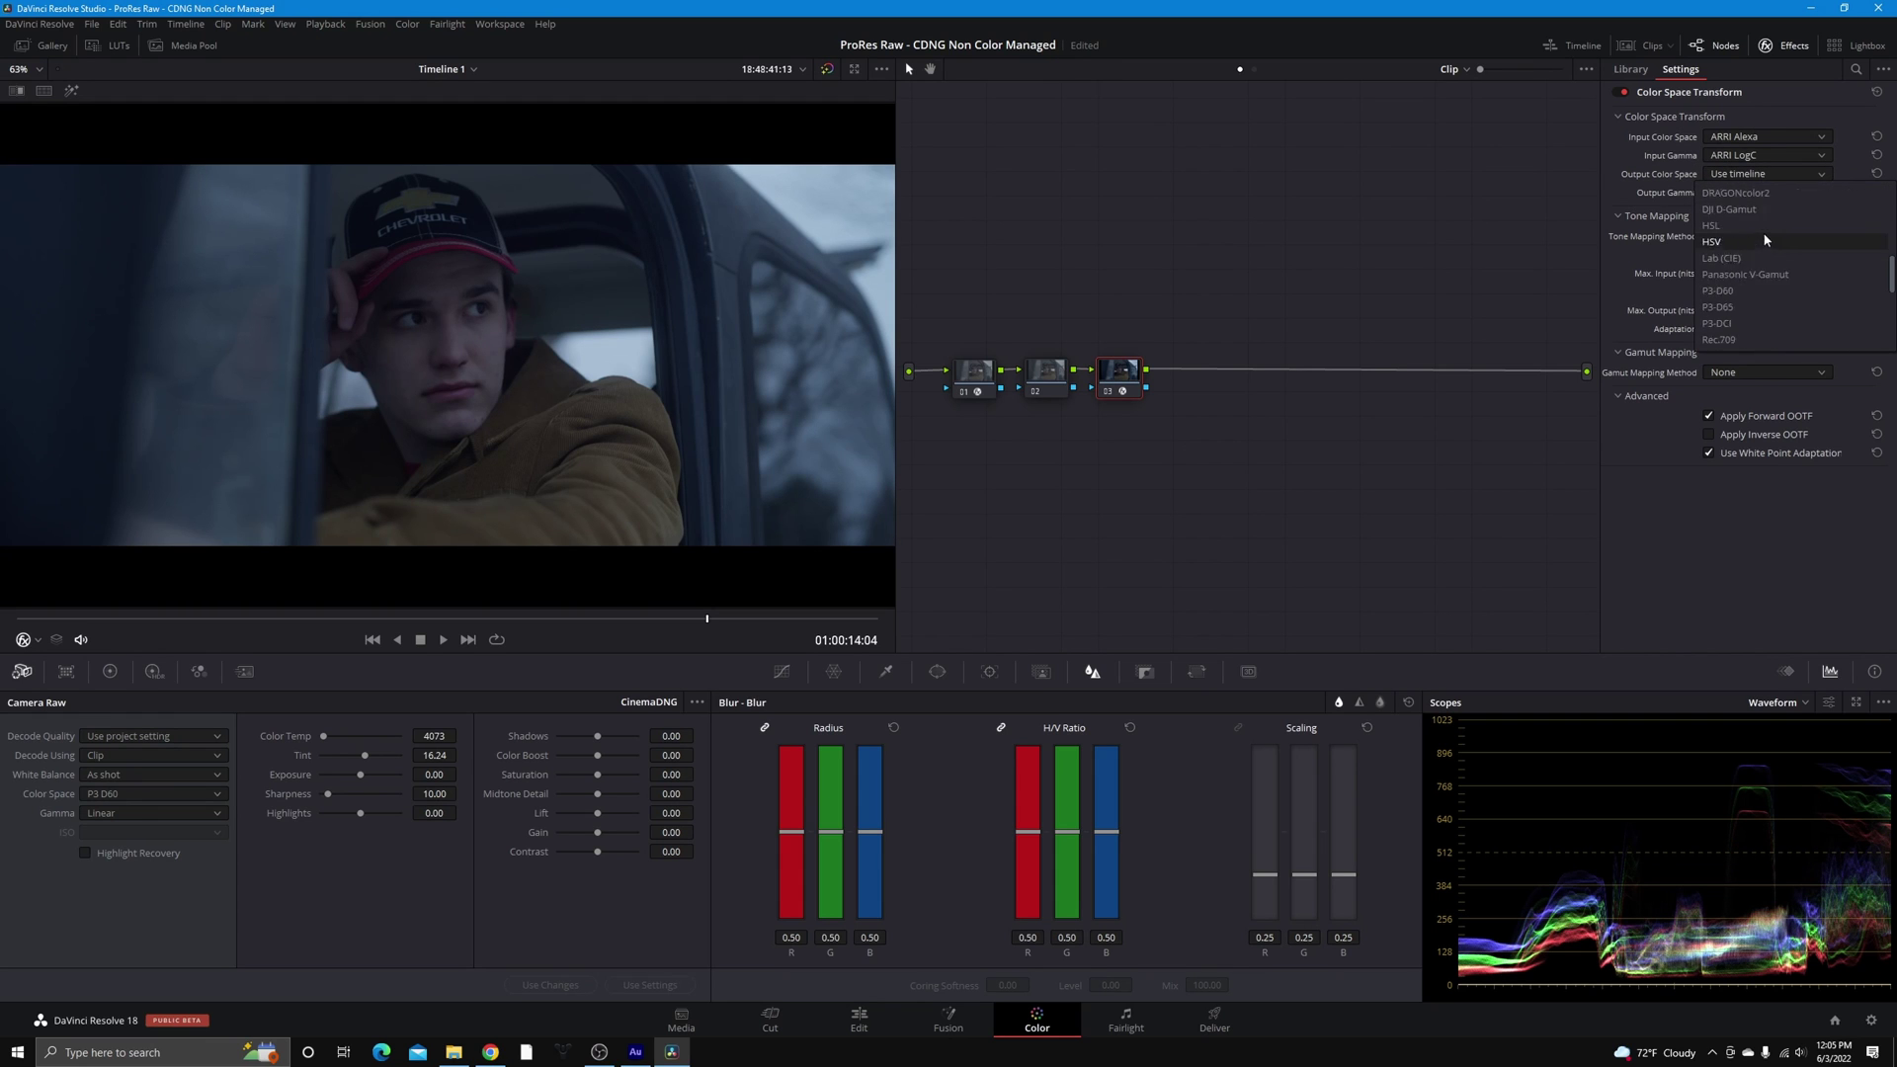
left_click(1752, 292)
left_click(1764, 193)
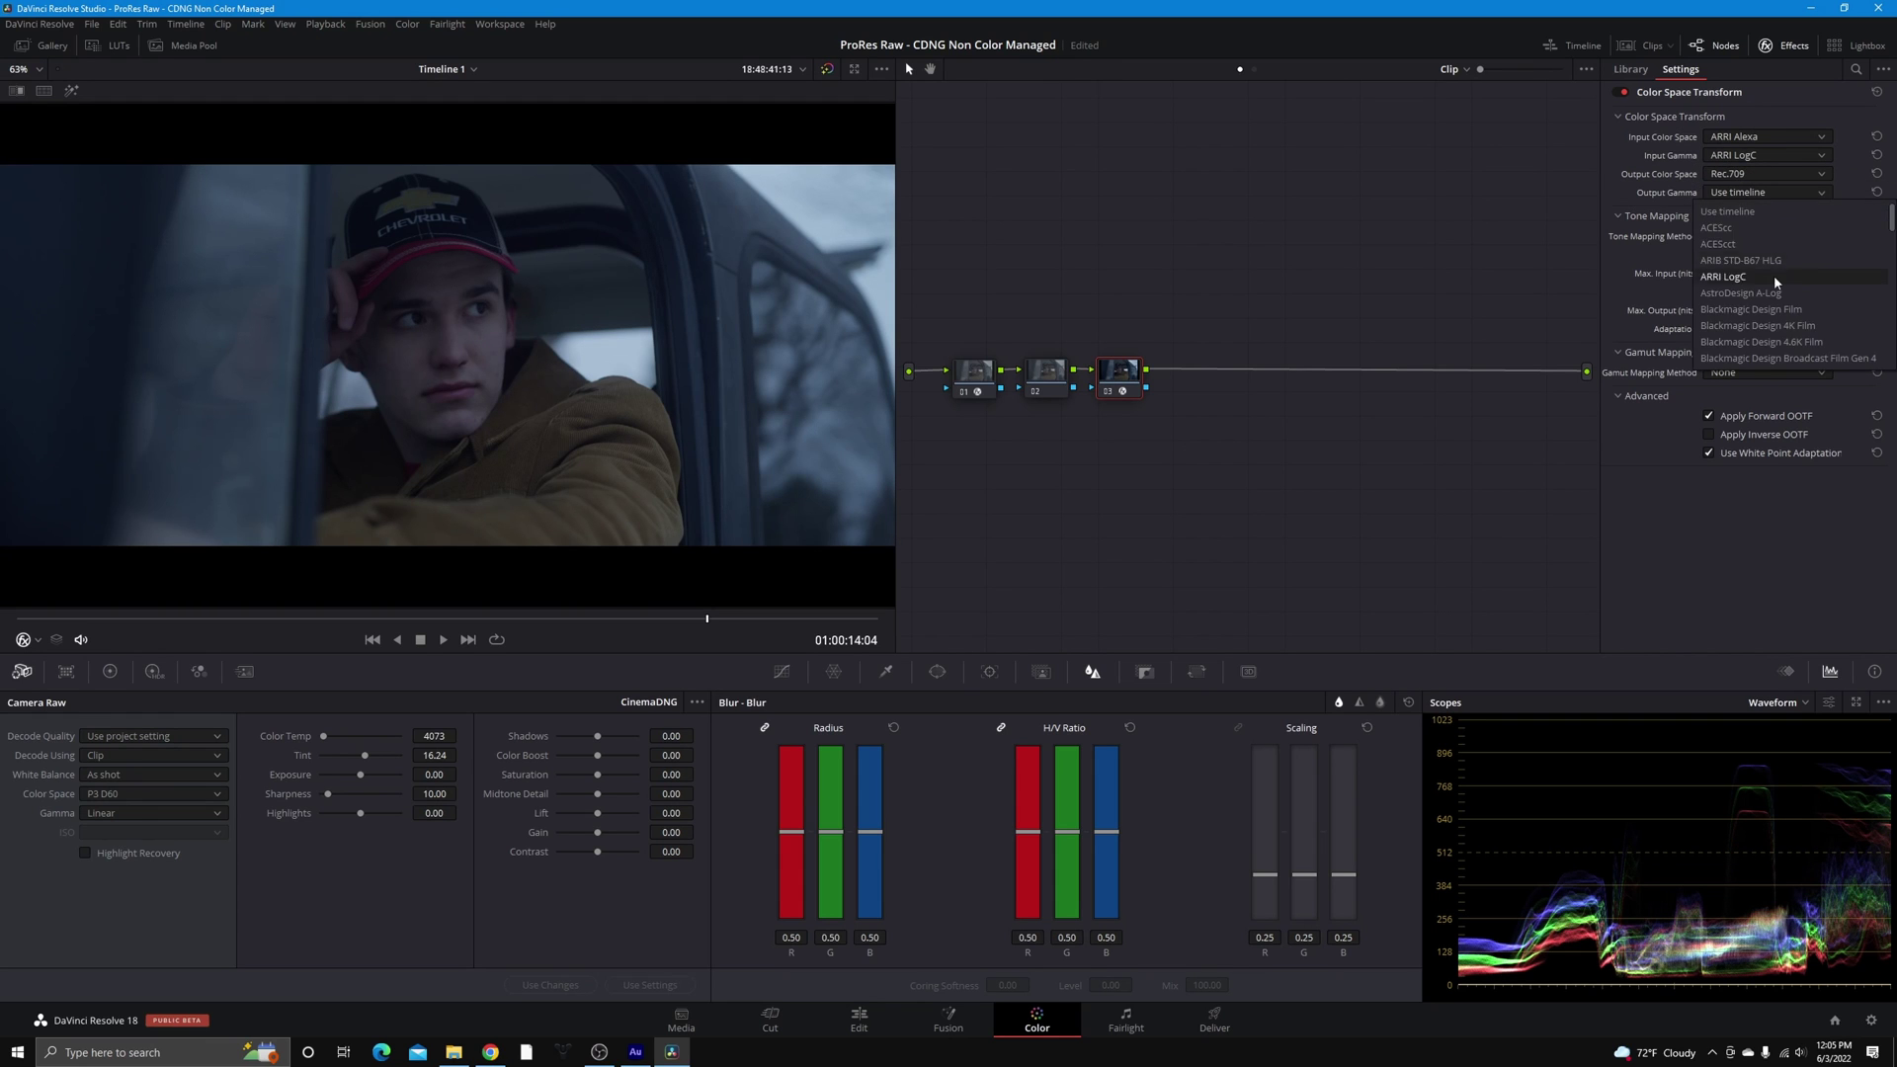
scroll(1775, 275, "down", 5)
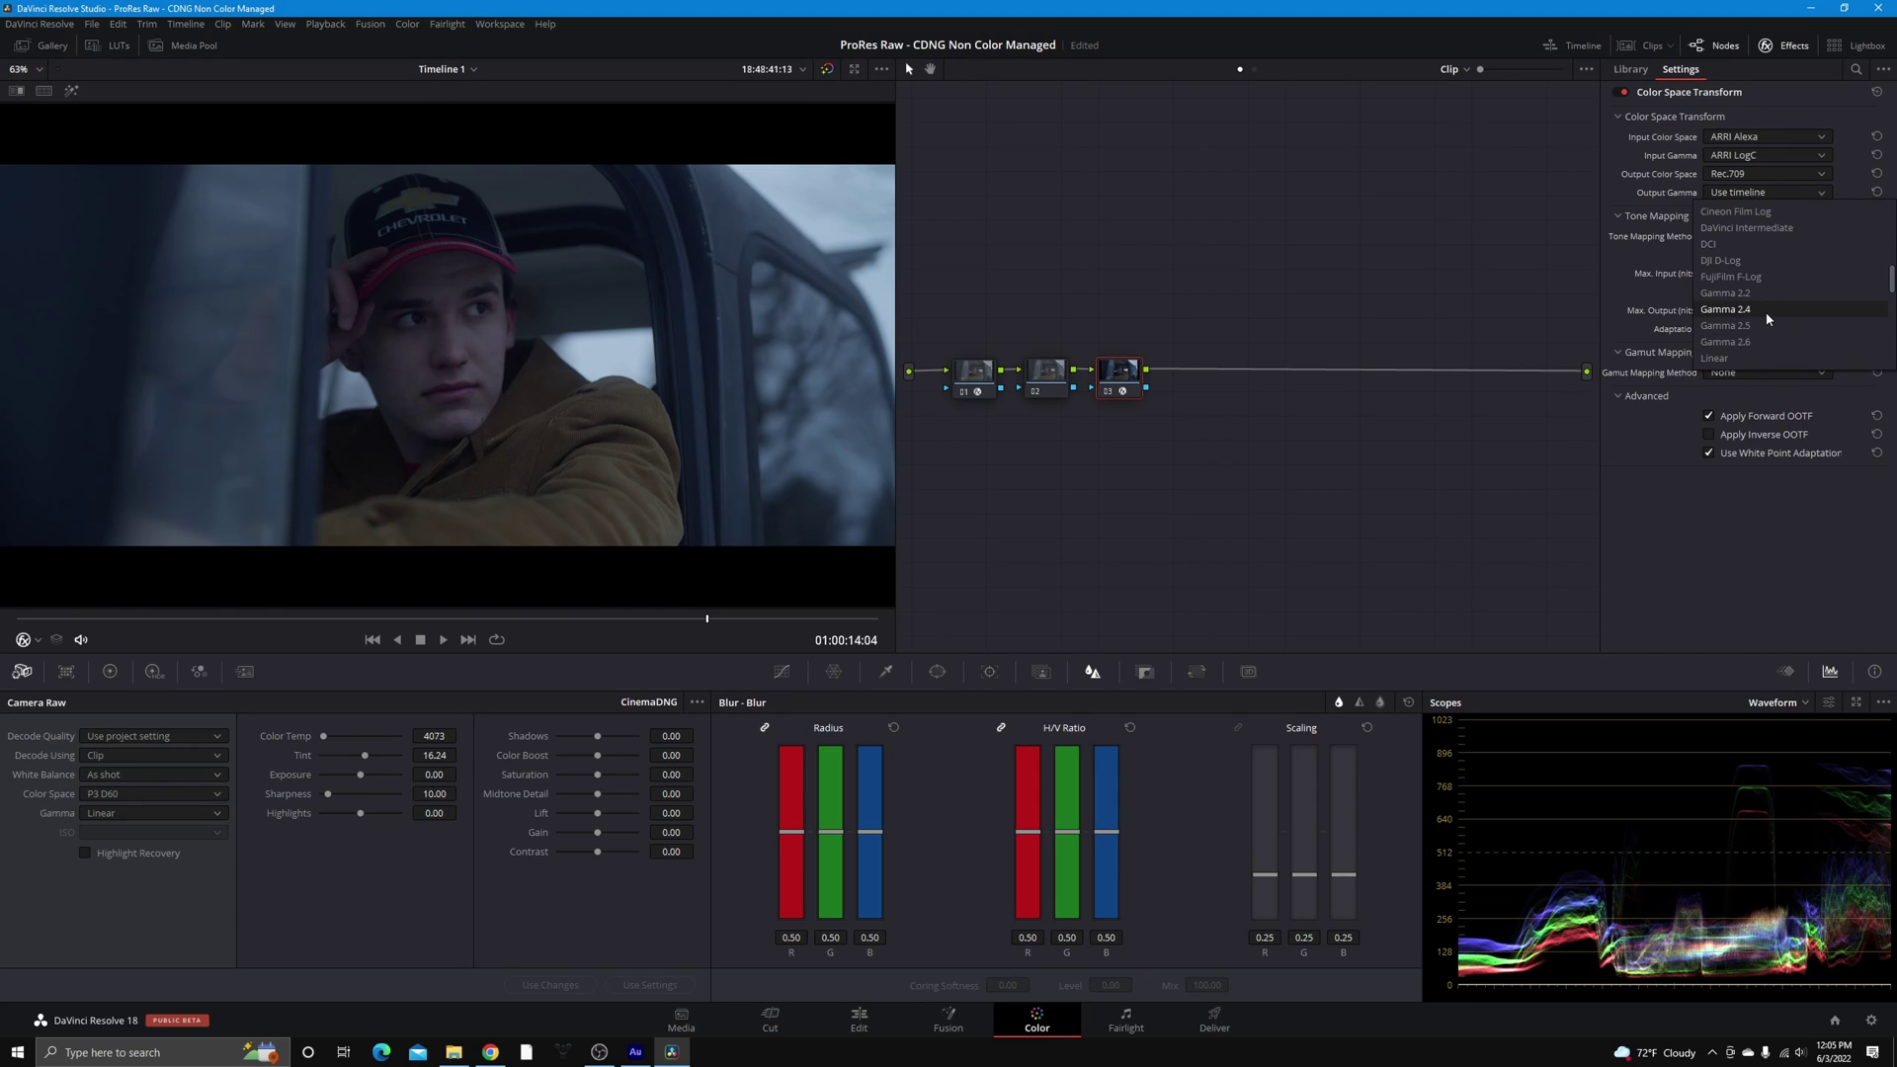
left_click(1725, 309)
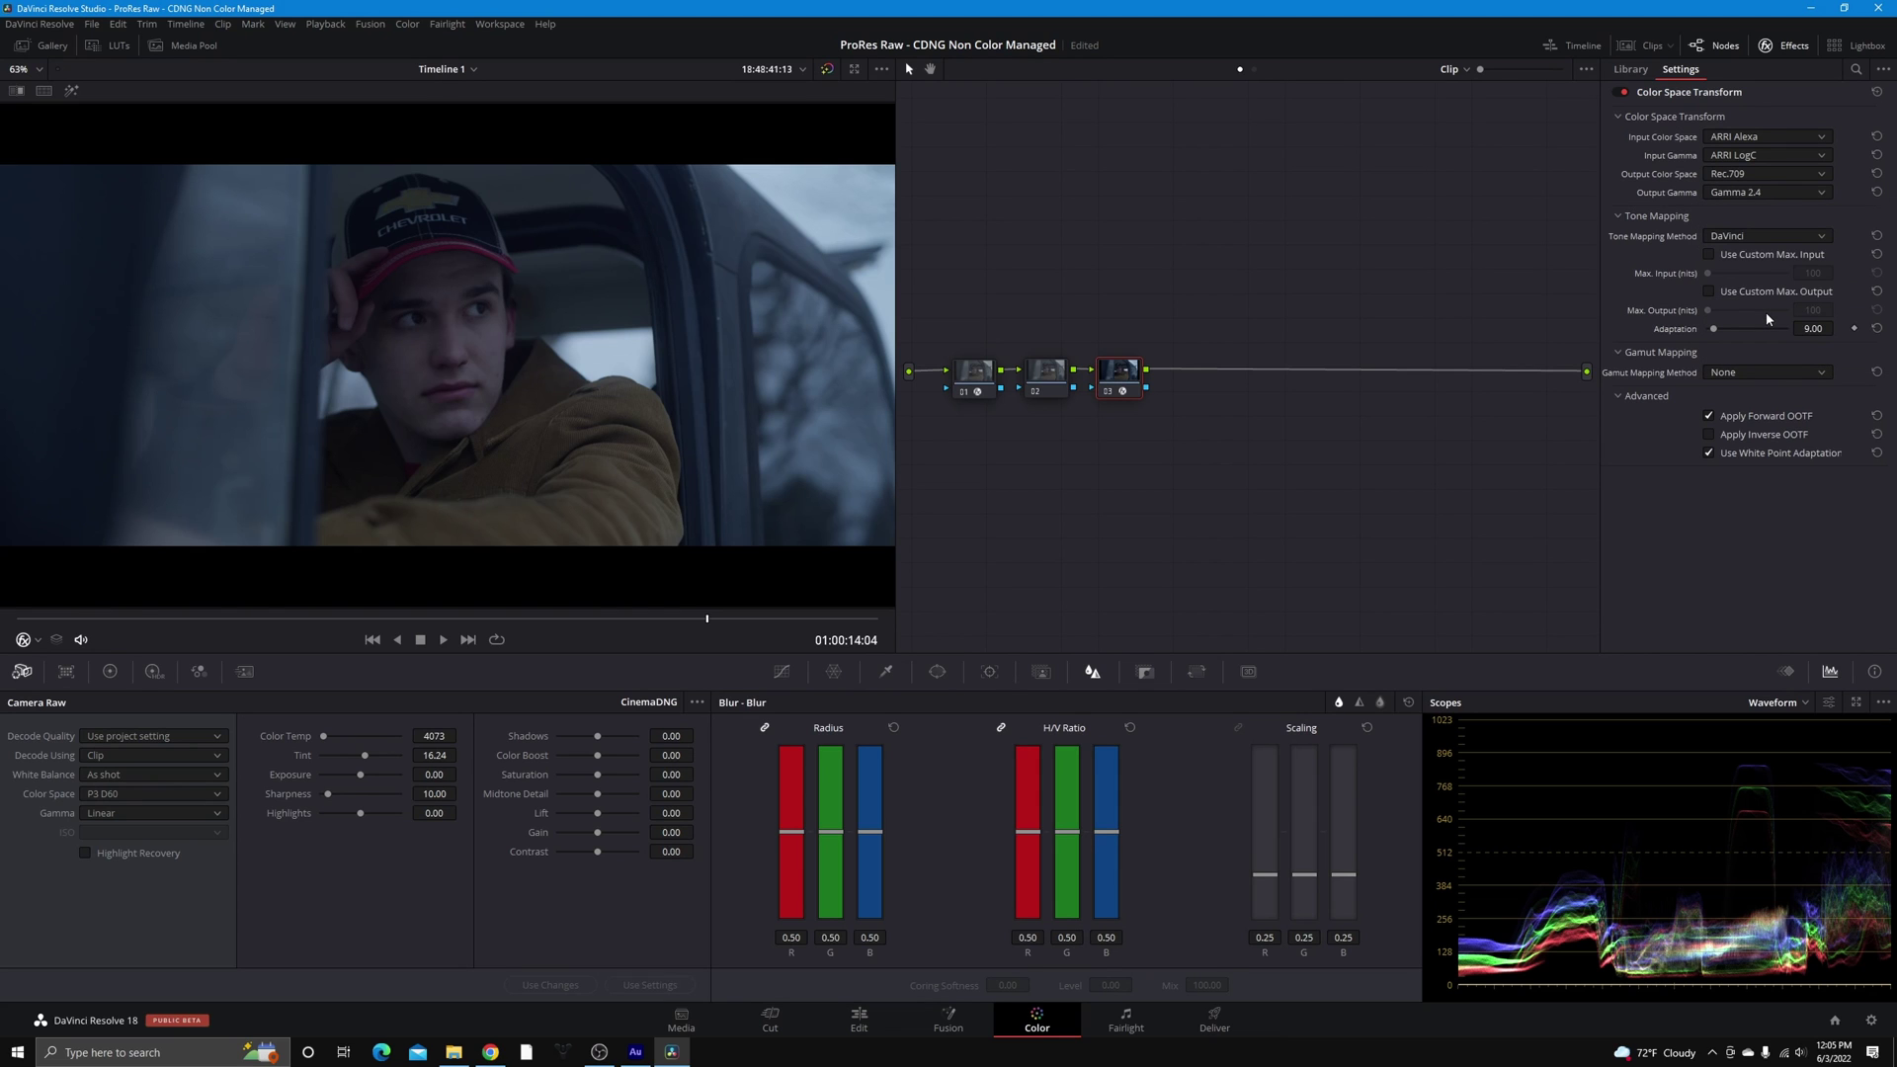
left_click(1823, 195)
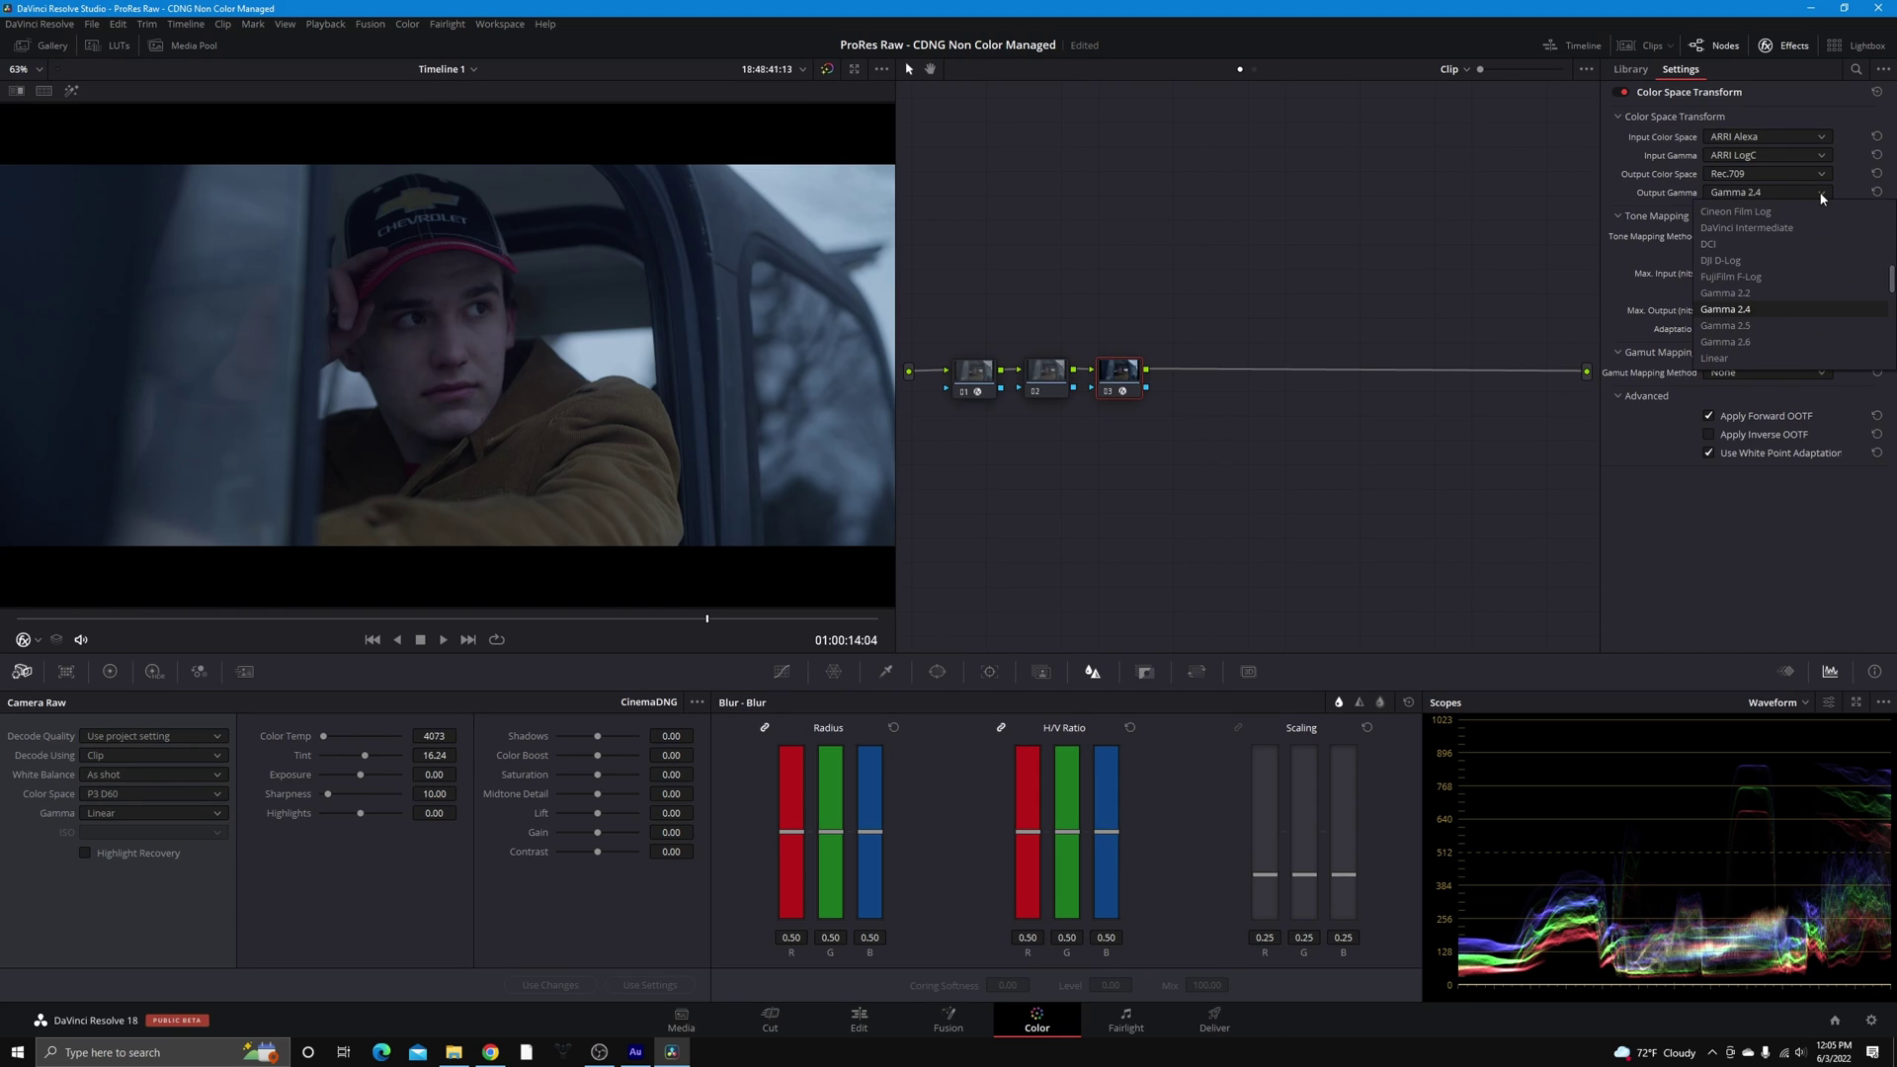
left_click(1751, 294)
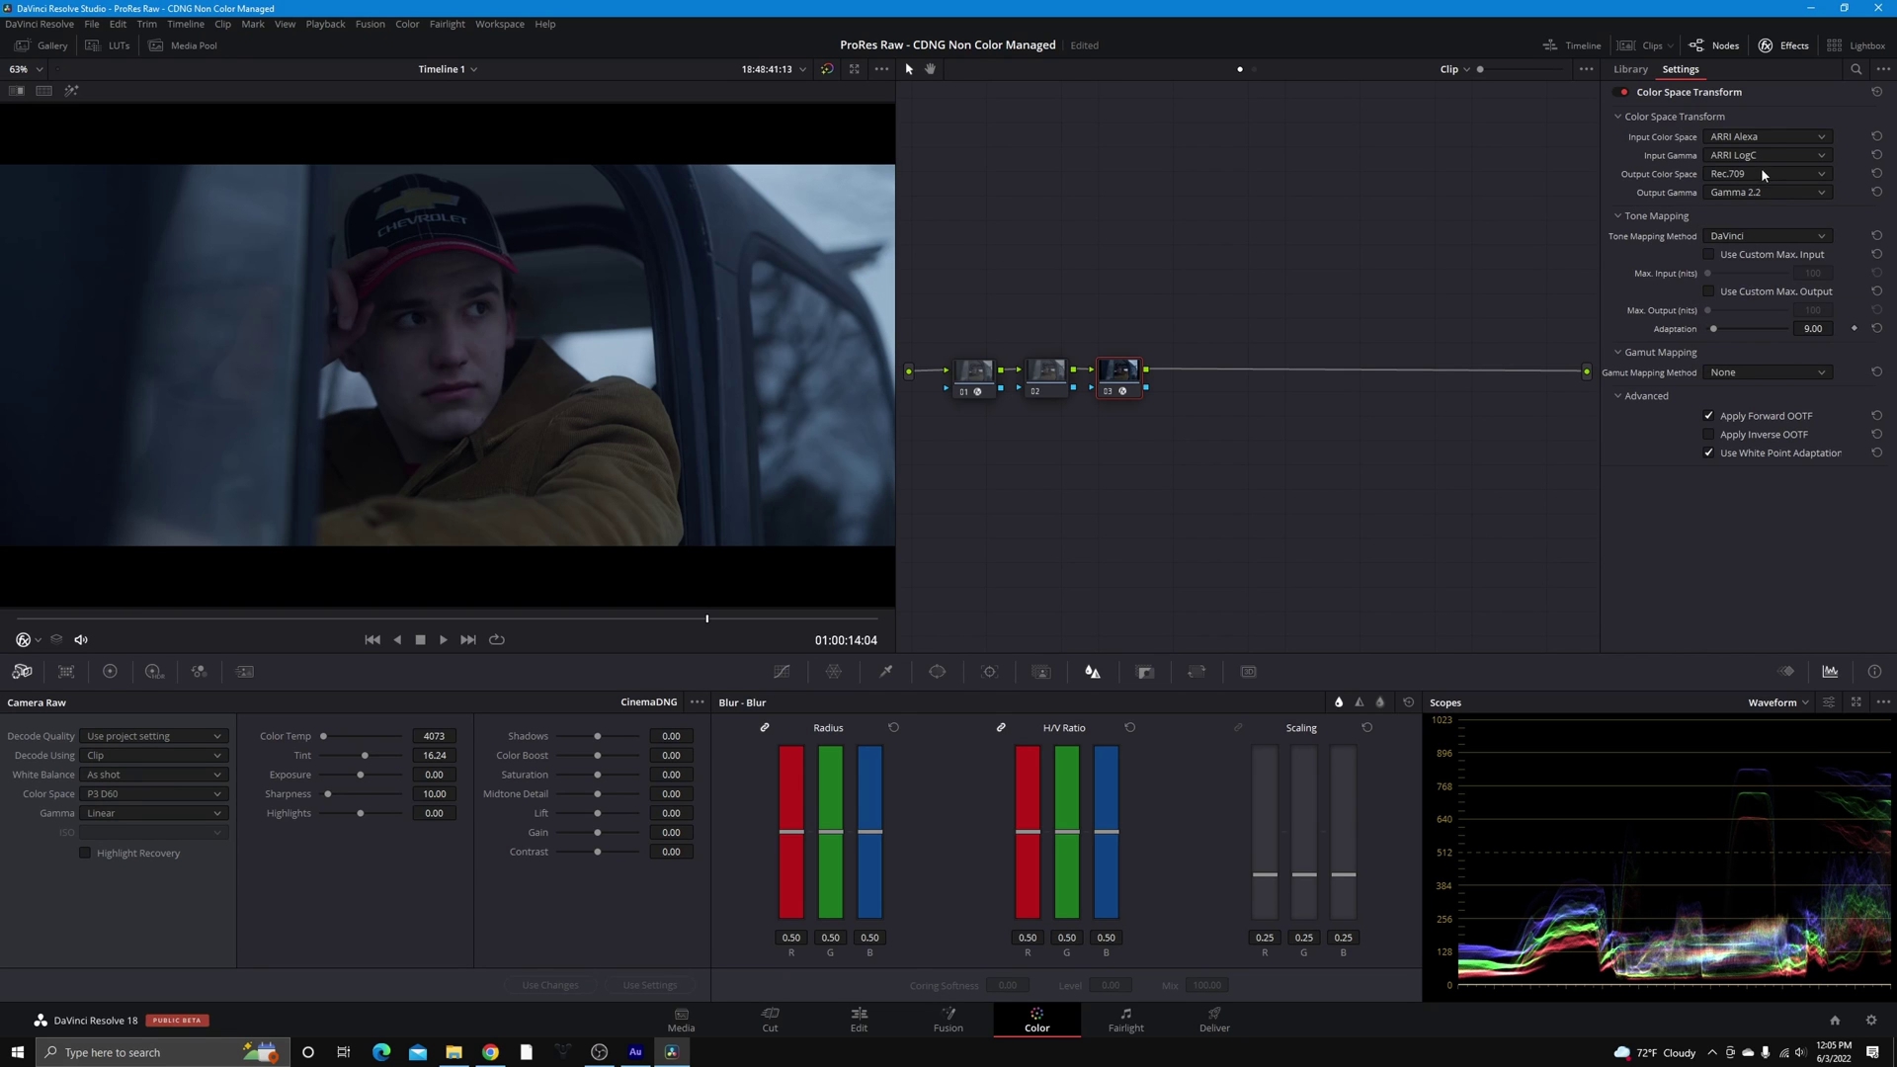
Set node 03's tone mapping to Luminance Mapping, toggling forward OOTF to compare
left_click(1754, 236)
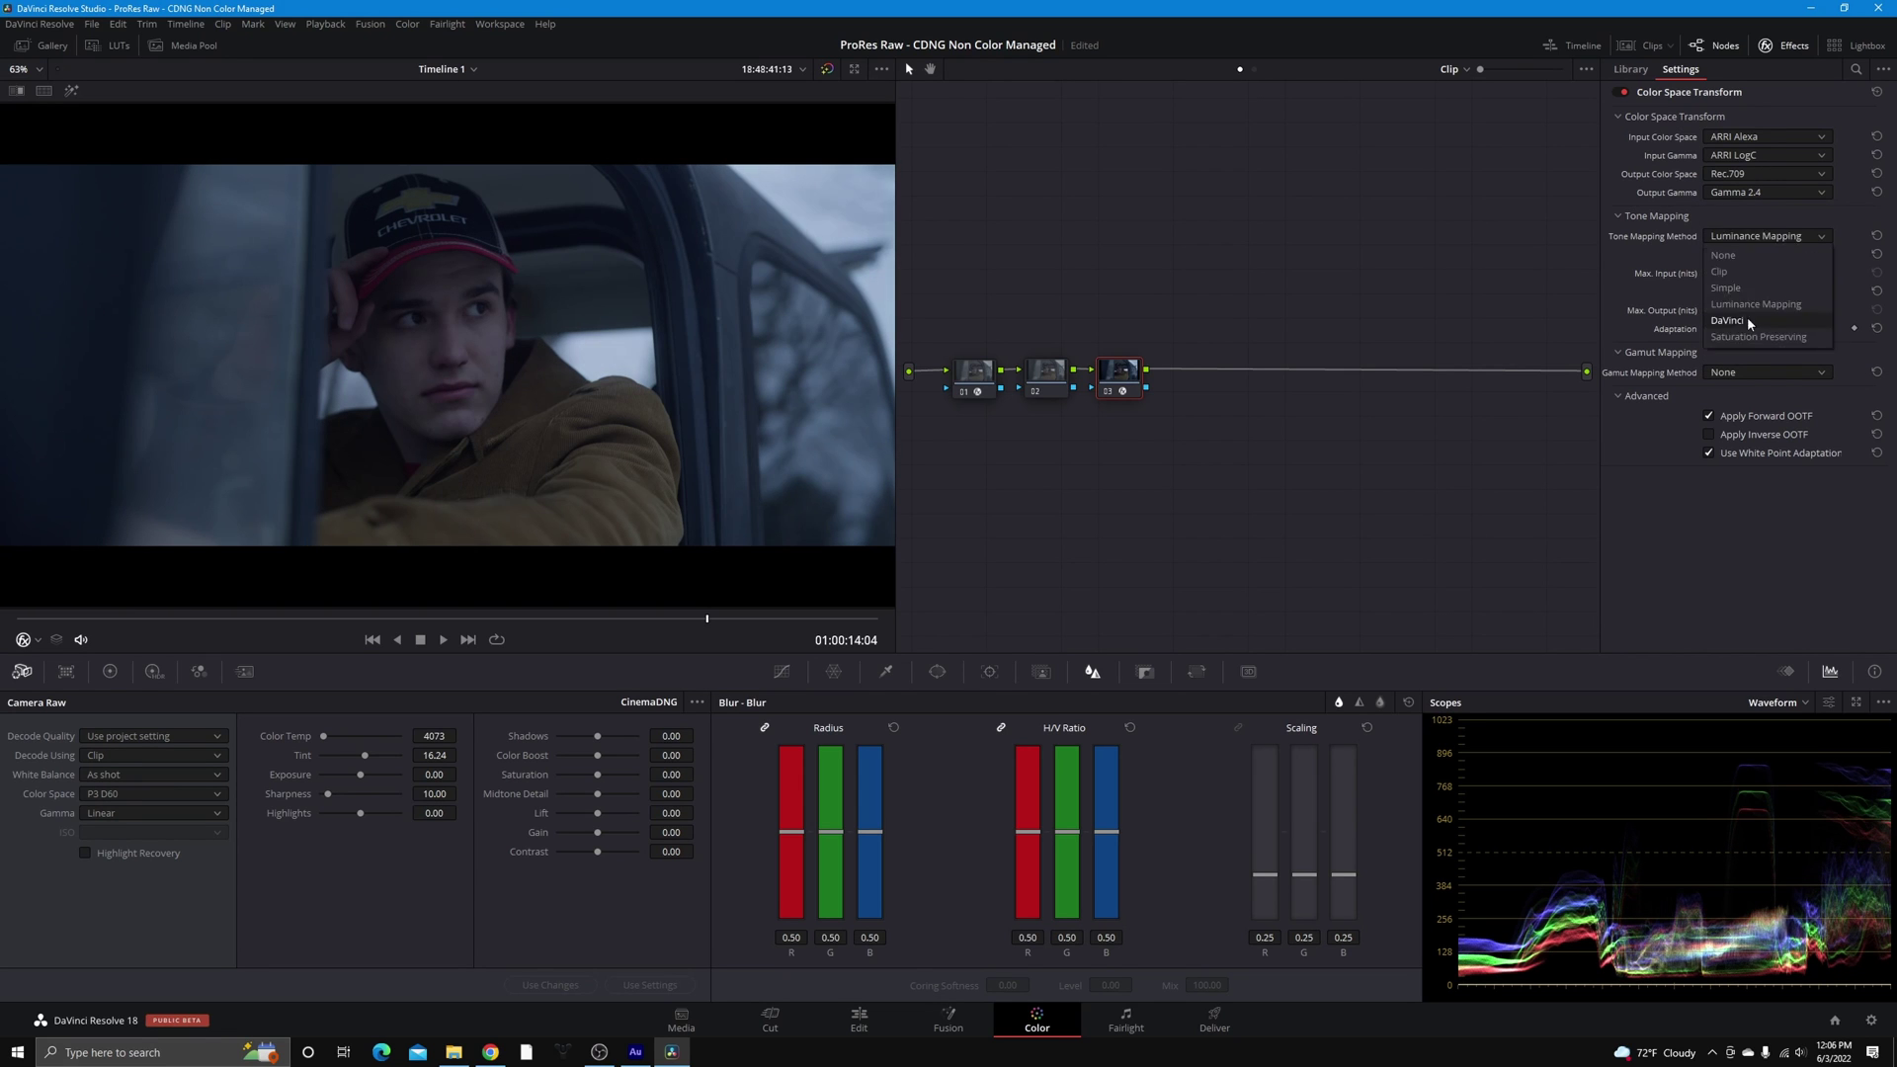
left_click(1749, 322)
left_click(1733, 238)
left_click(1741, 305)
left_click(1712, 417)
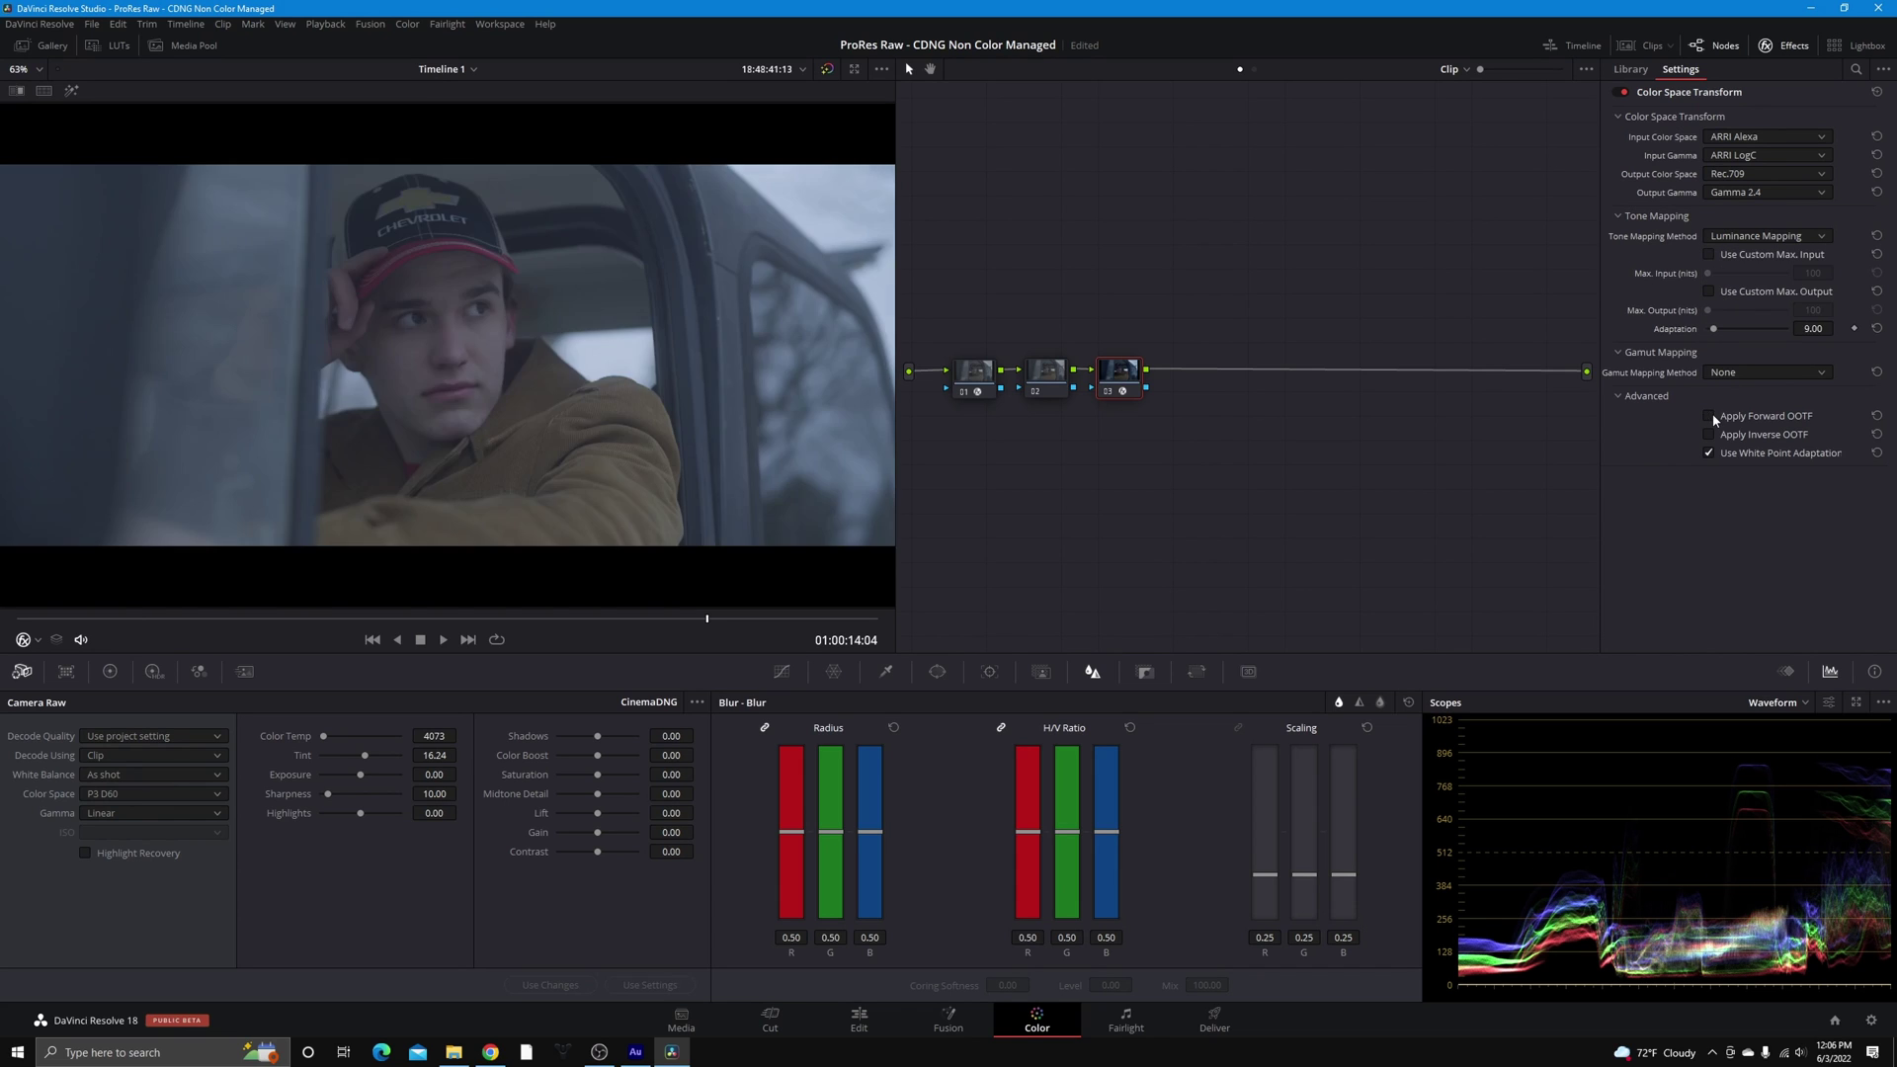
left_click(1711, 416)
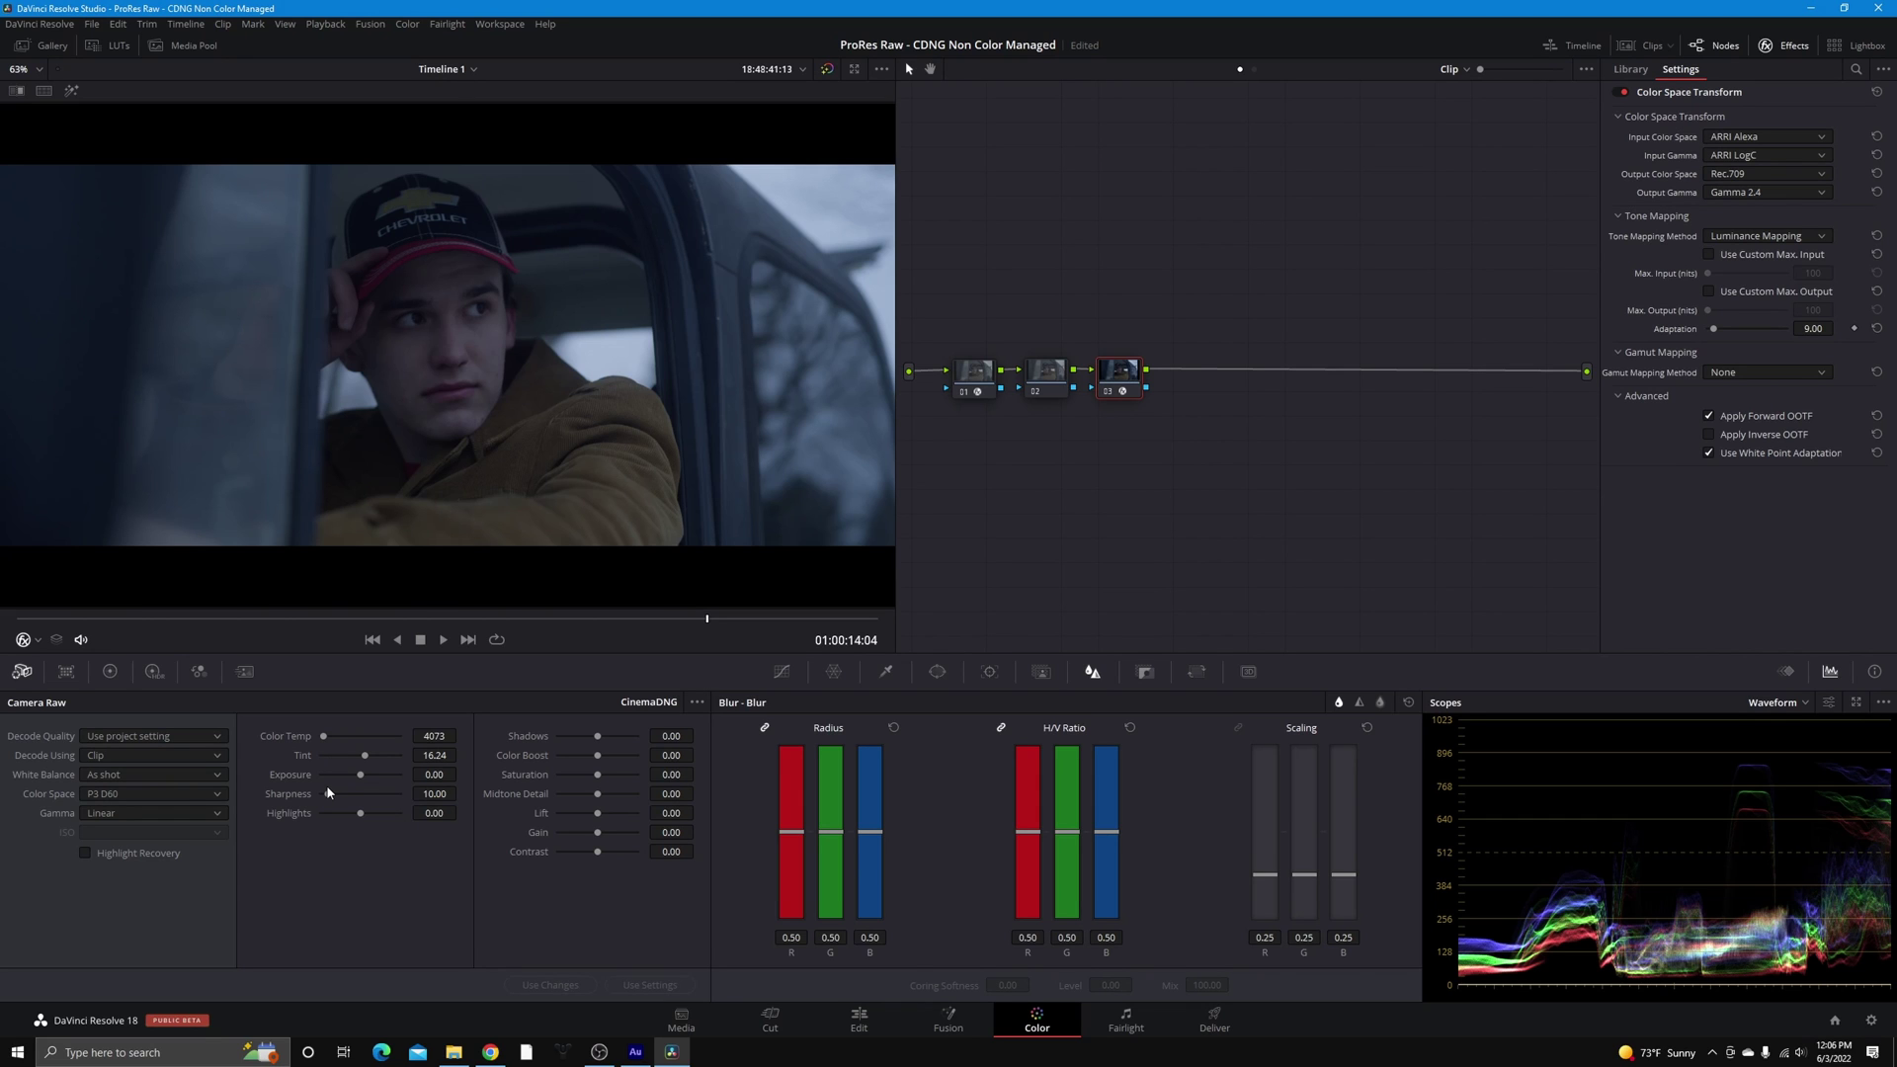
Select node 02 so the Effects library lists Color Space Transform again
left_click(1059, 382)
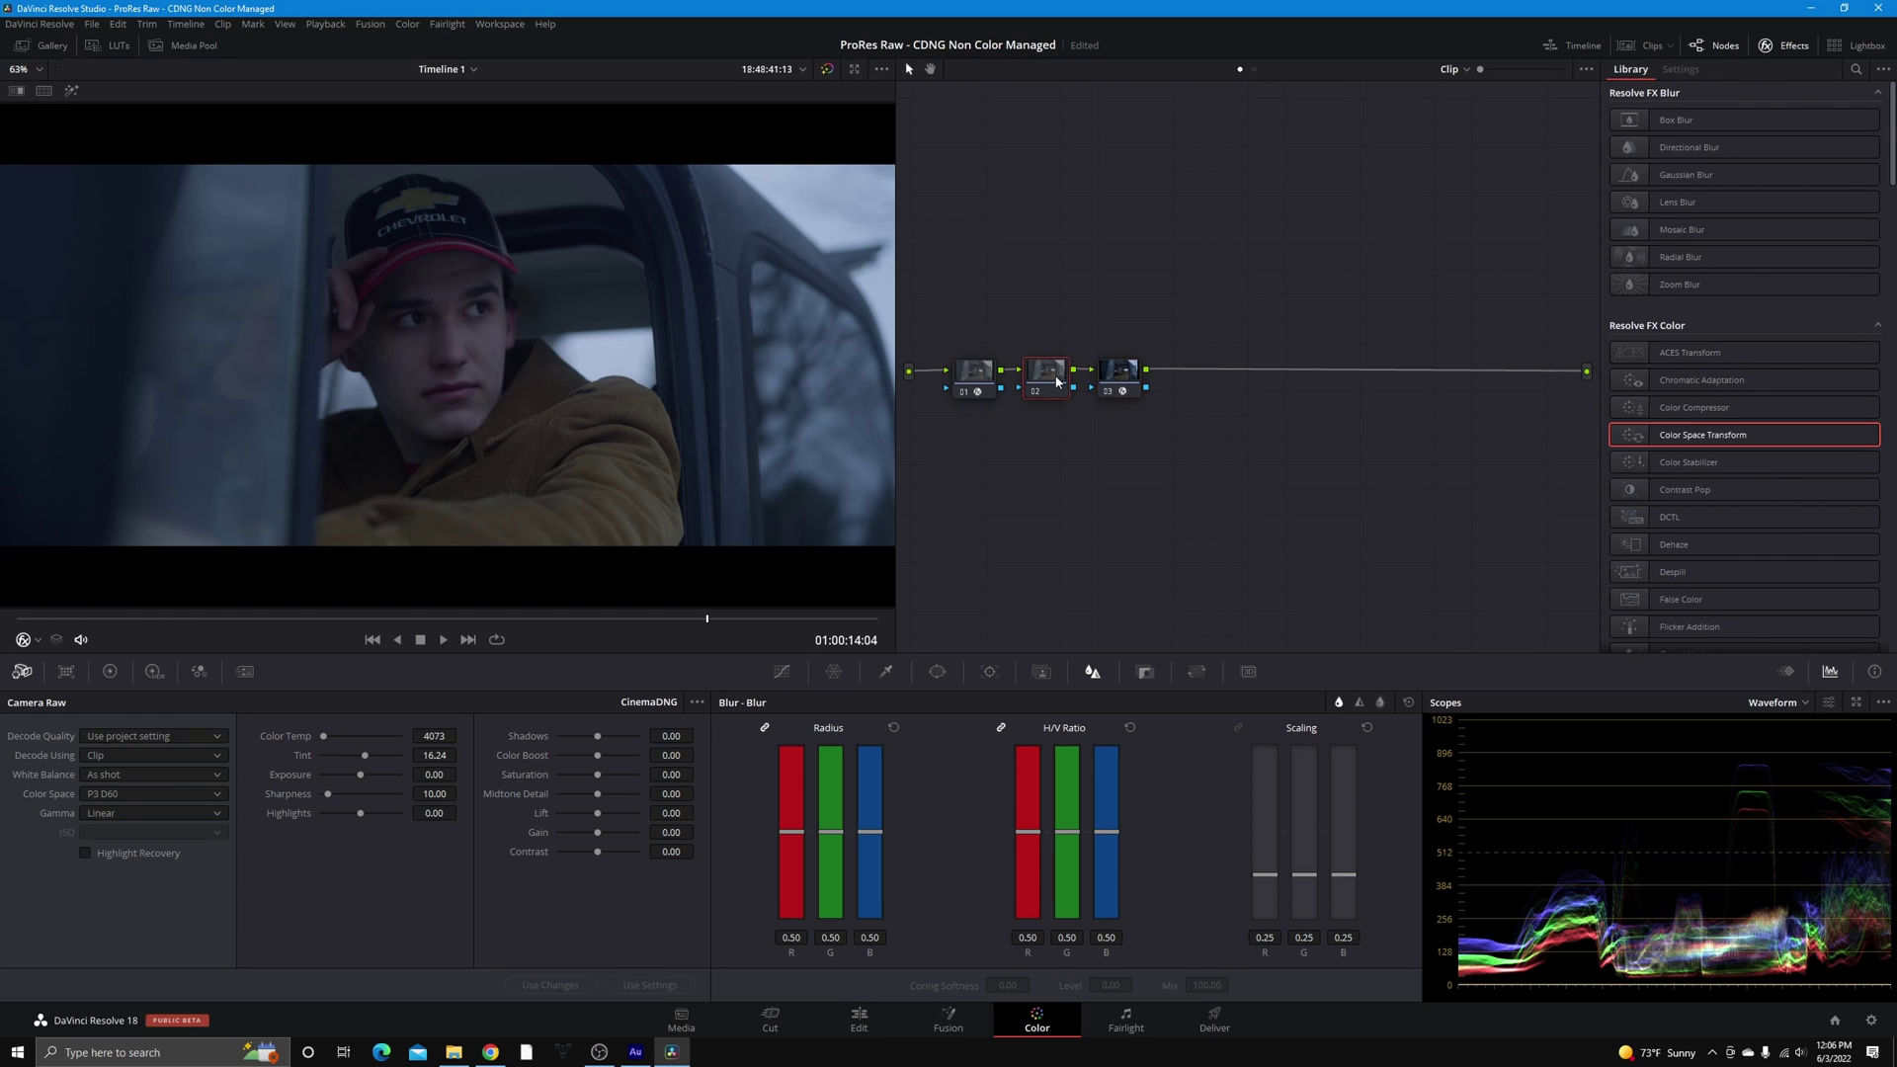
Test the Camera Raw Highlights slider up to 100, then reset Highlights to 0
left_click(71, 91)
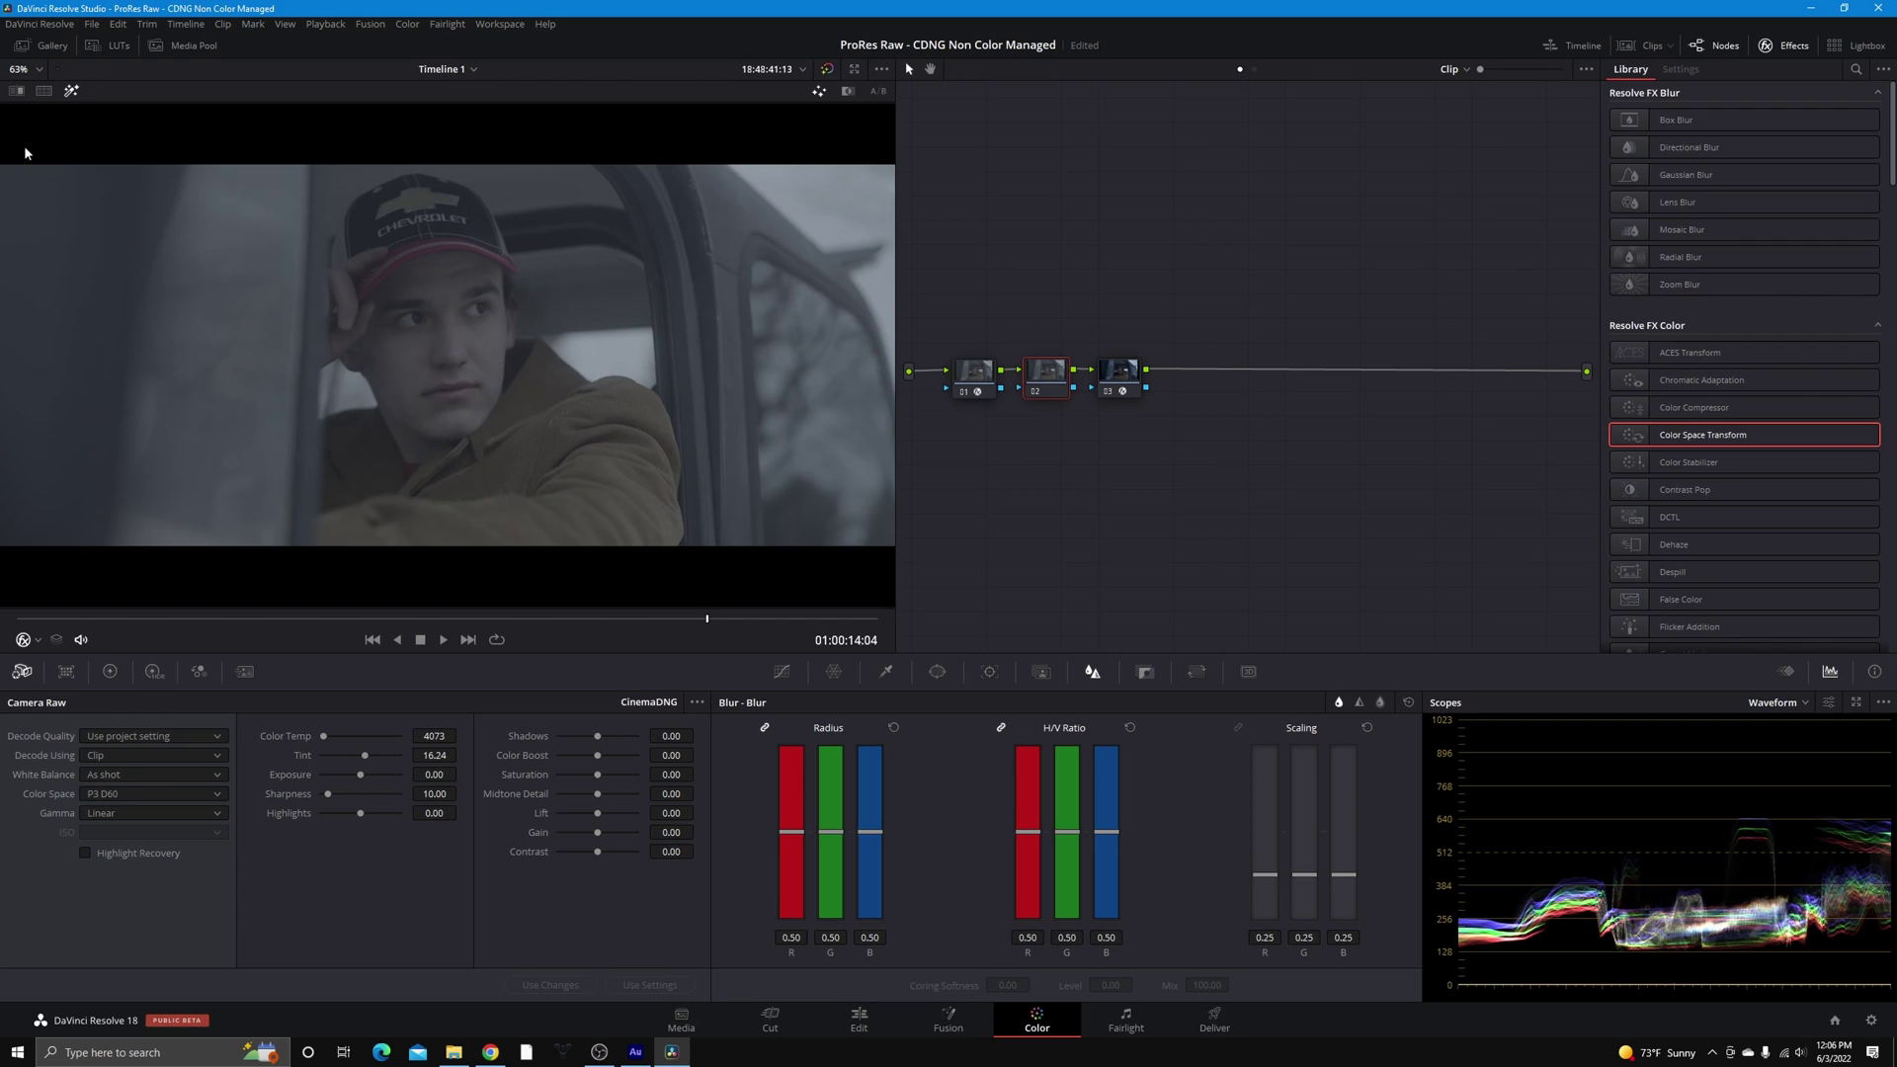
key("shift+h")
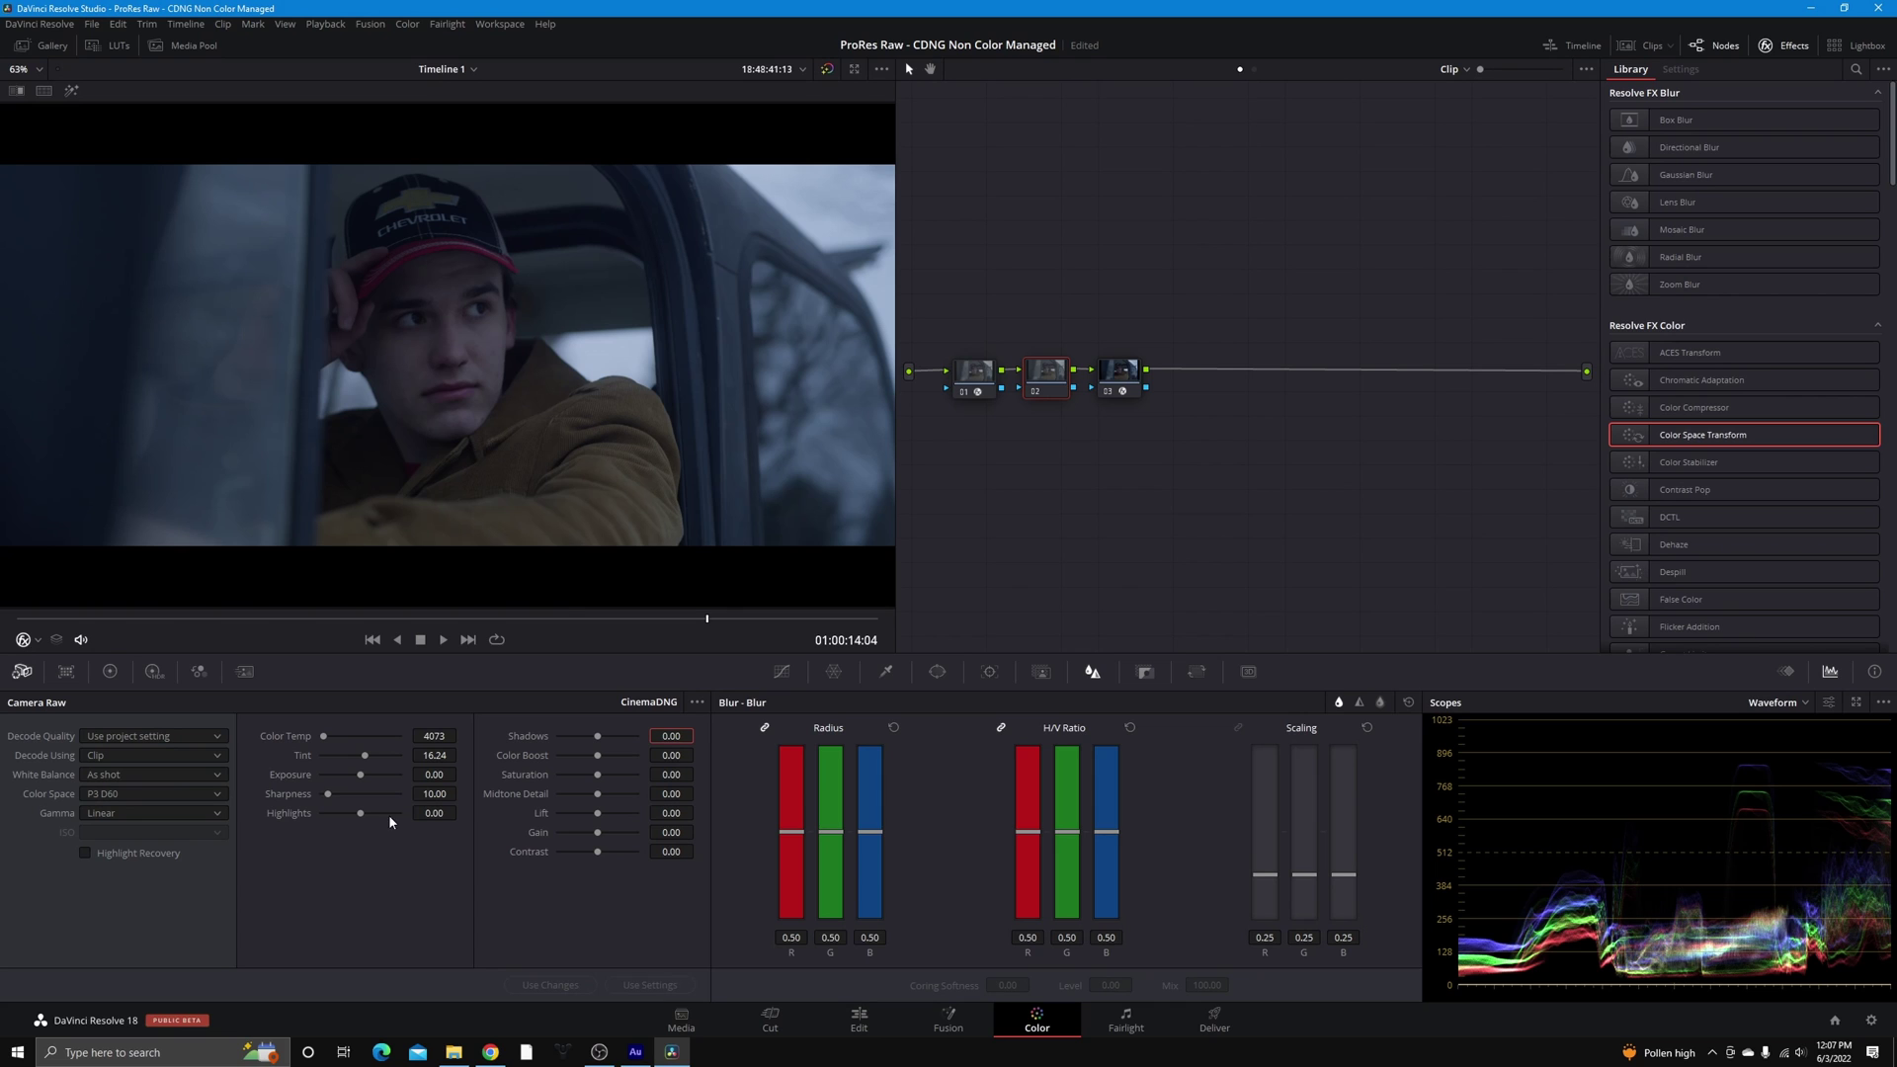
left_click_drag(362, 815, 275, 829)
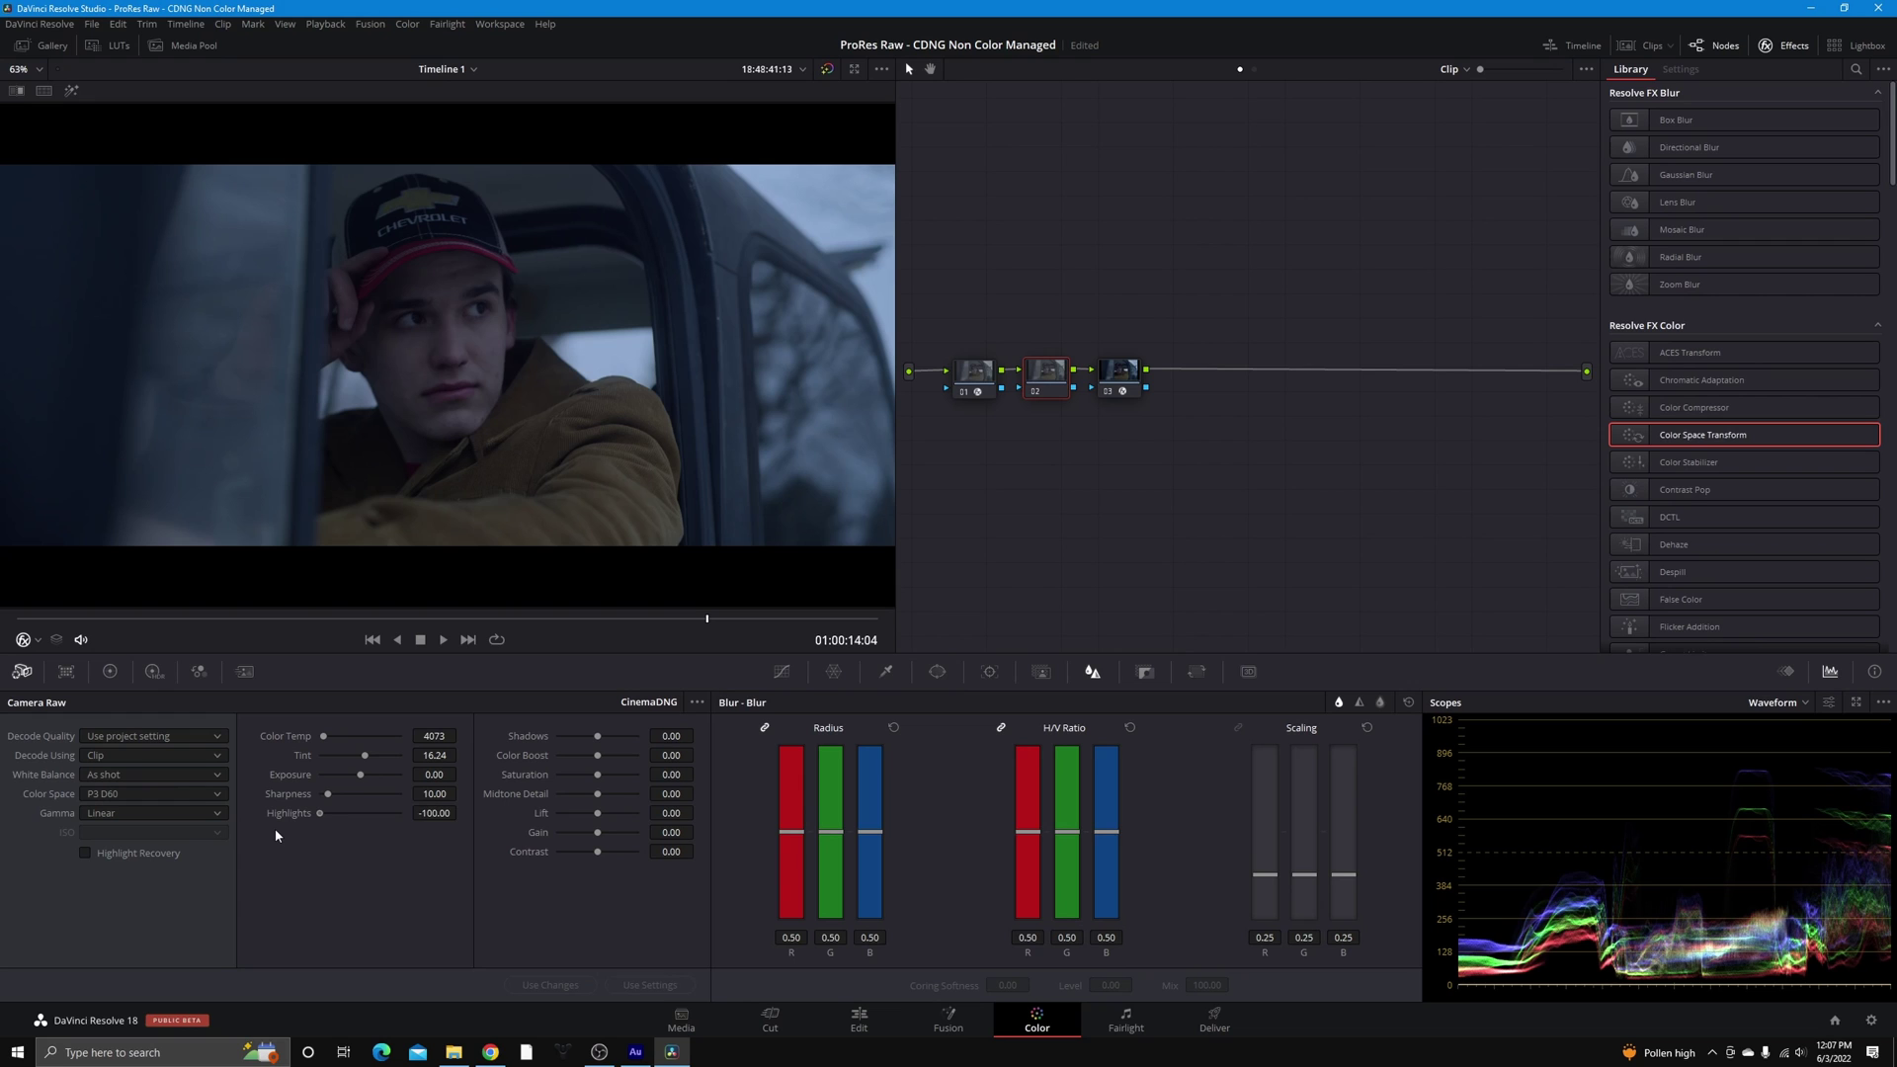
left_click_drag(275, 829, 518, 805)
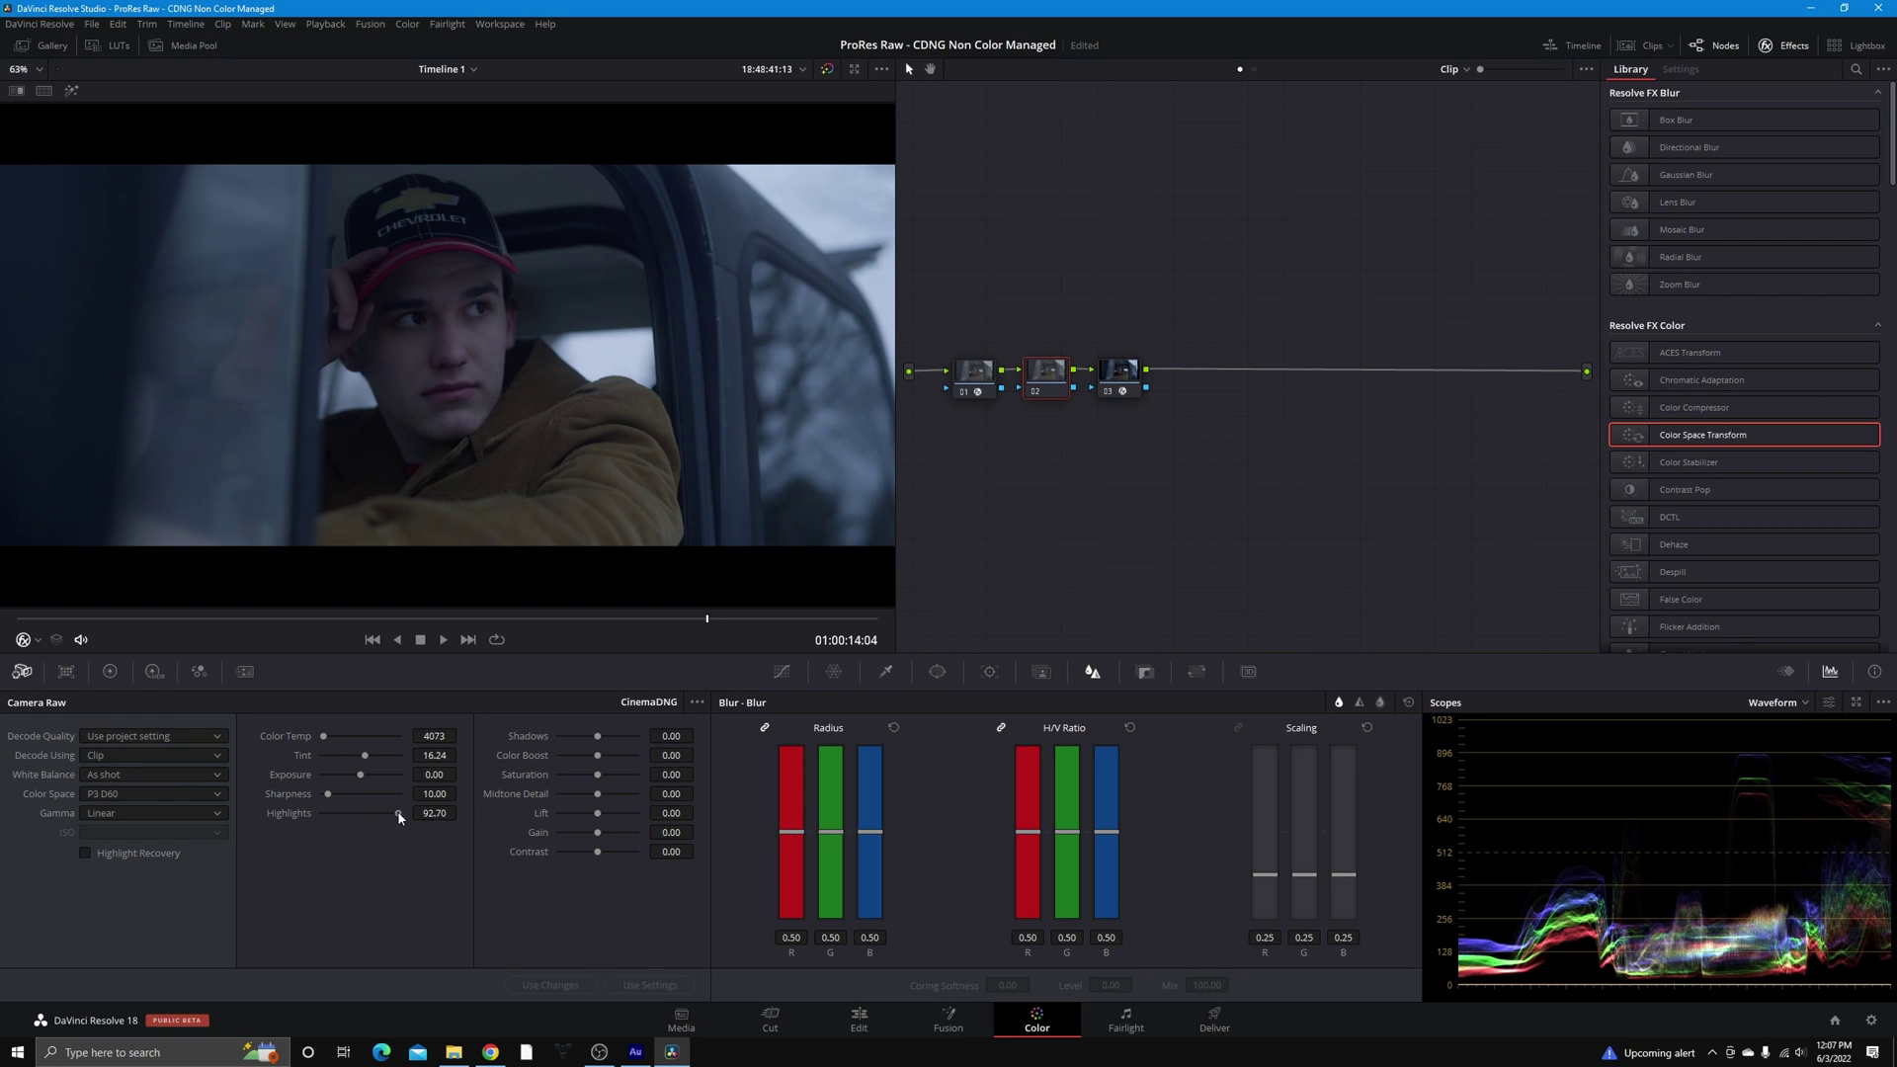
left_click(435, 813)
type("0")
key("Return")
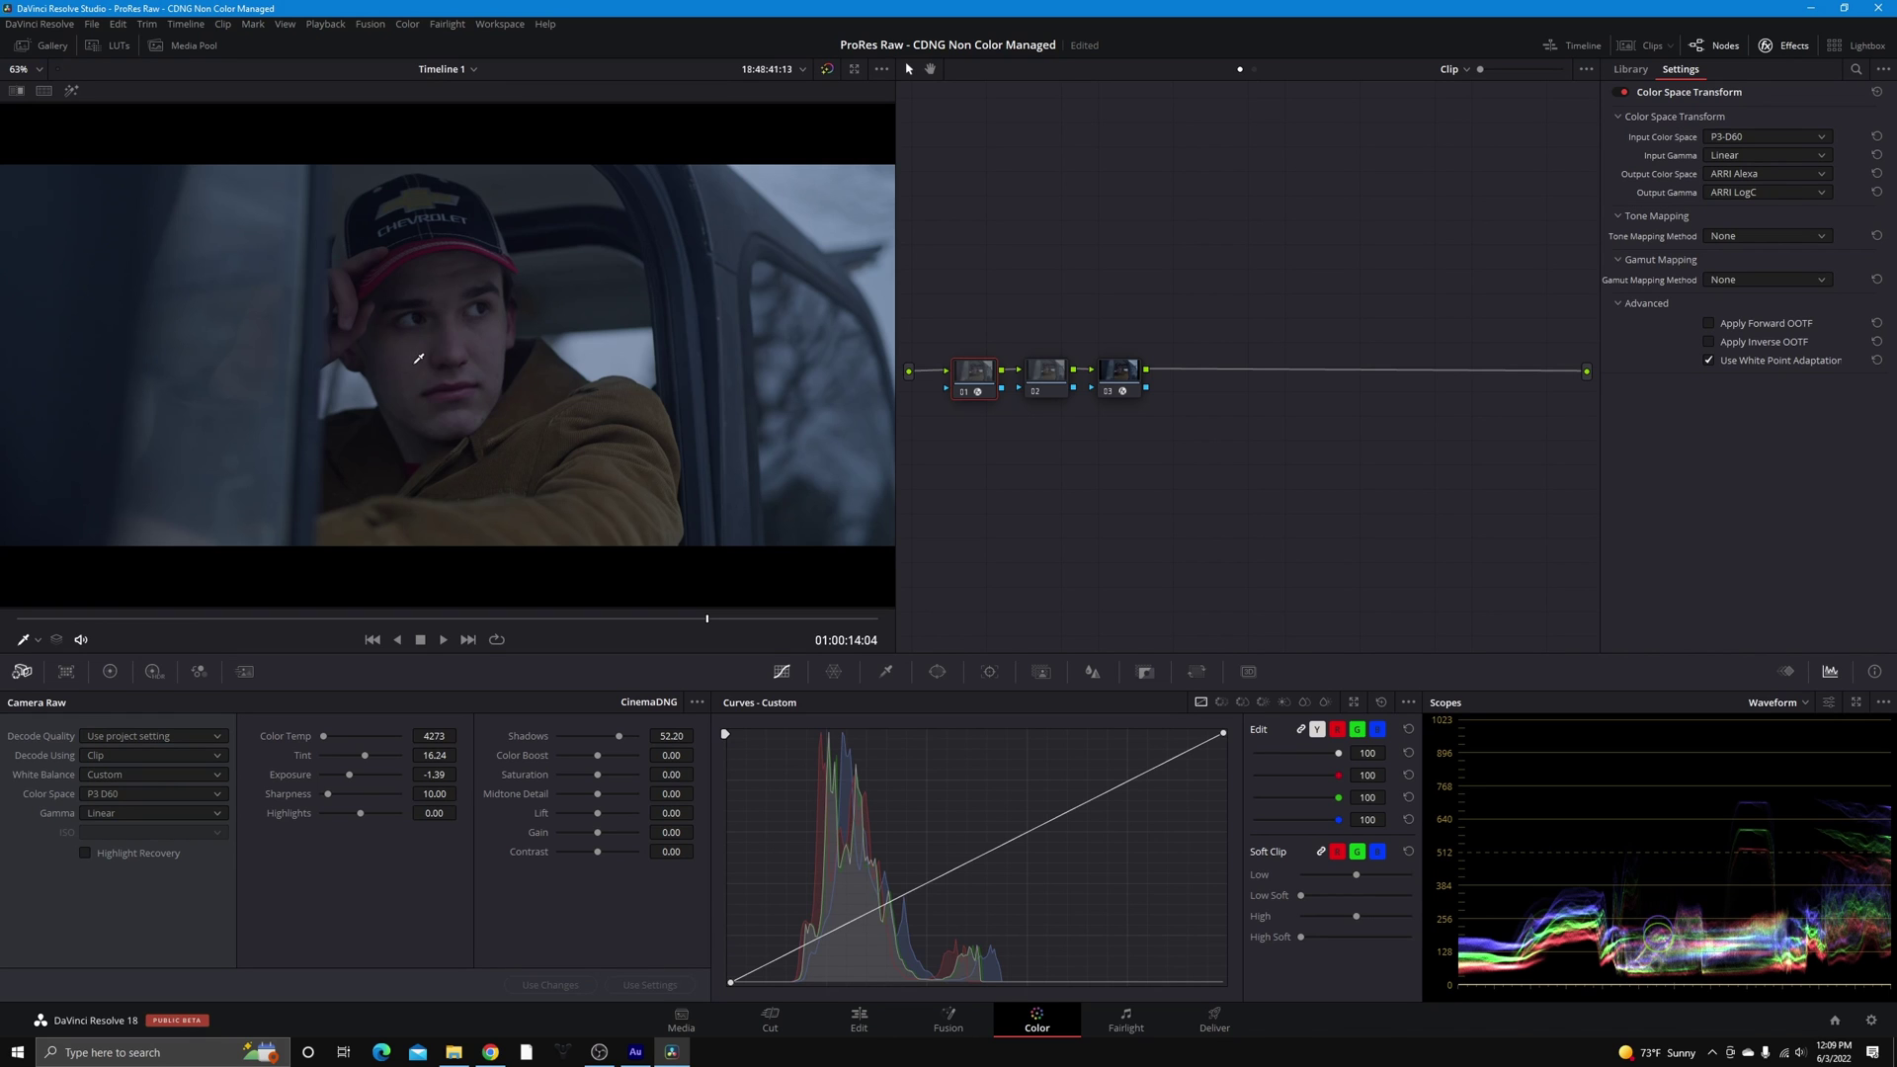
left_click(1138, 373)
Add serial node 04 after node 03 and qualify the face's skin tone, viewing the matte
right_click(1138, 373)
mouse_move(1200, 451)
left_click(1304, 448)
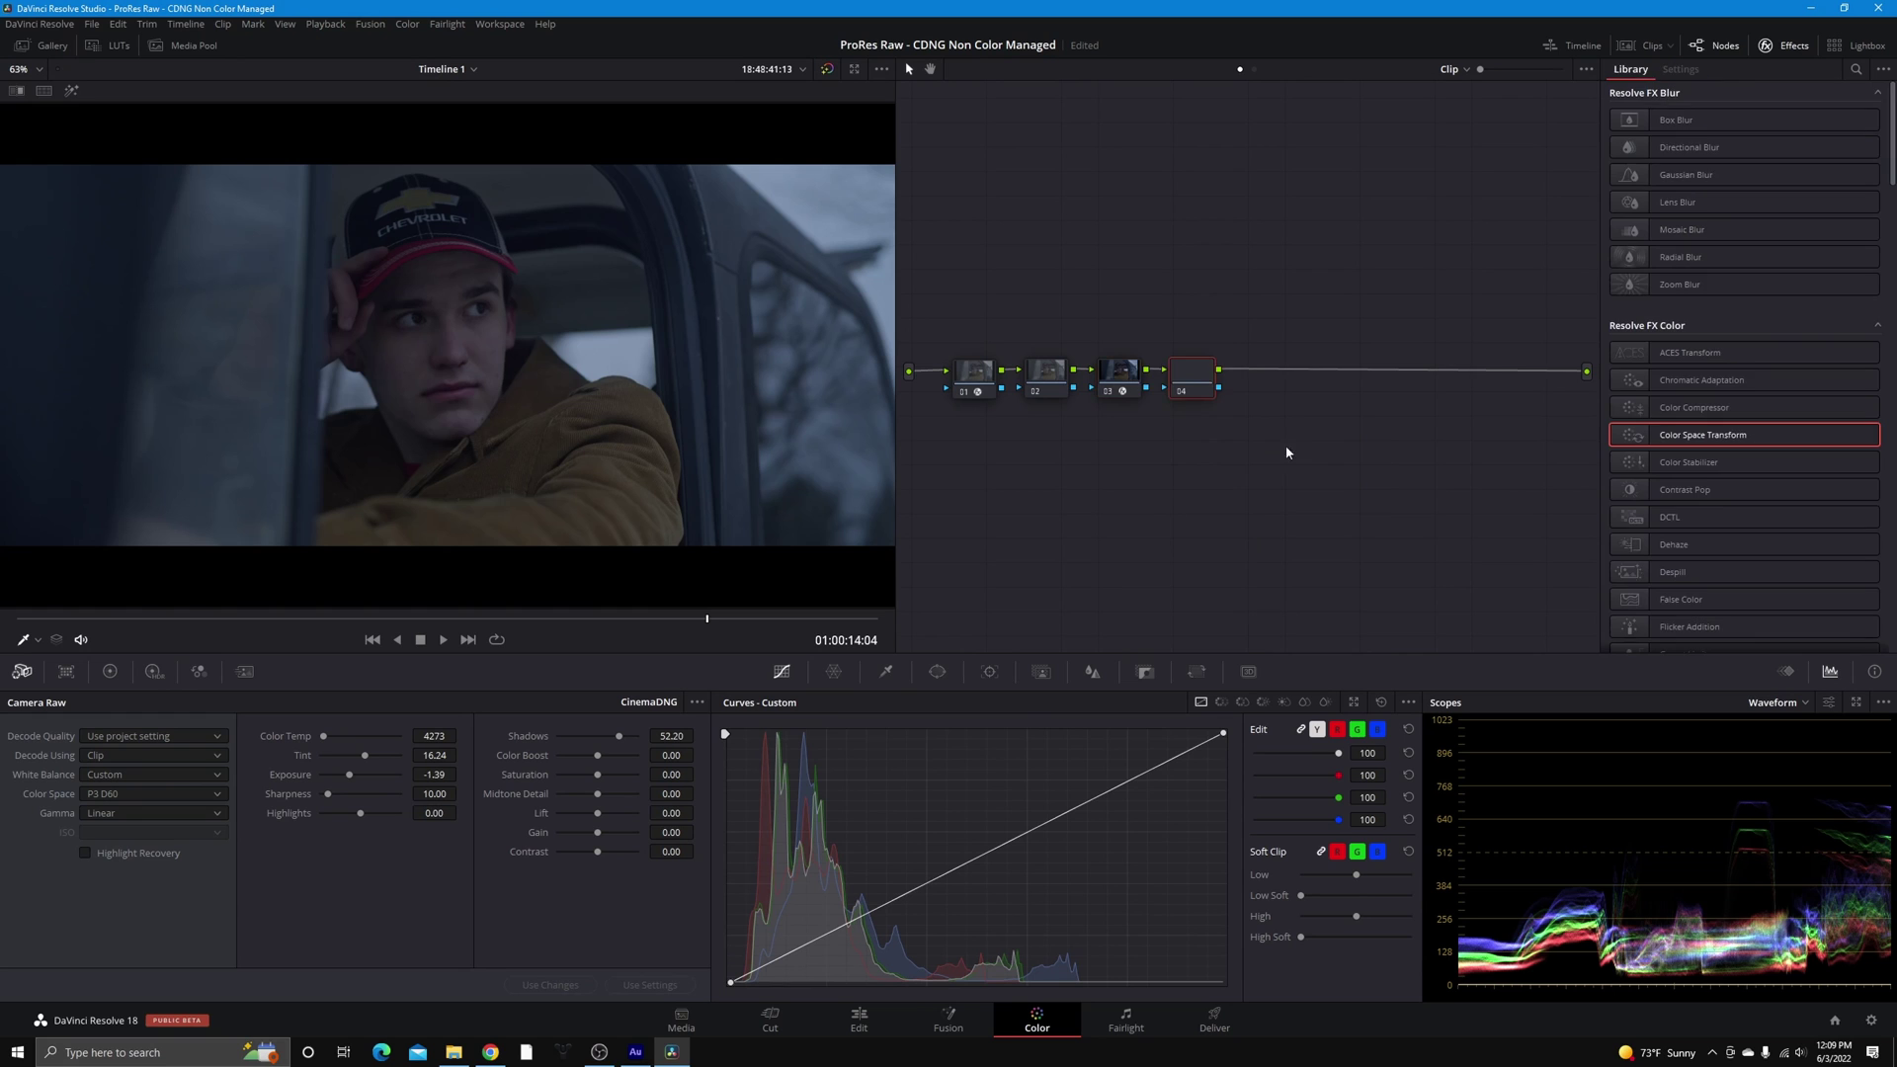
left_click(887, 672)
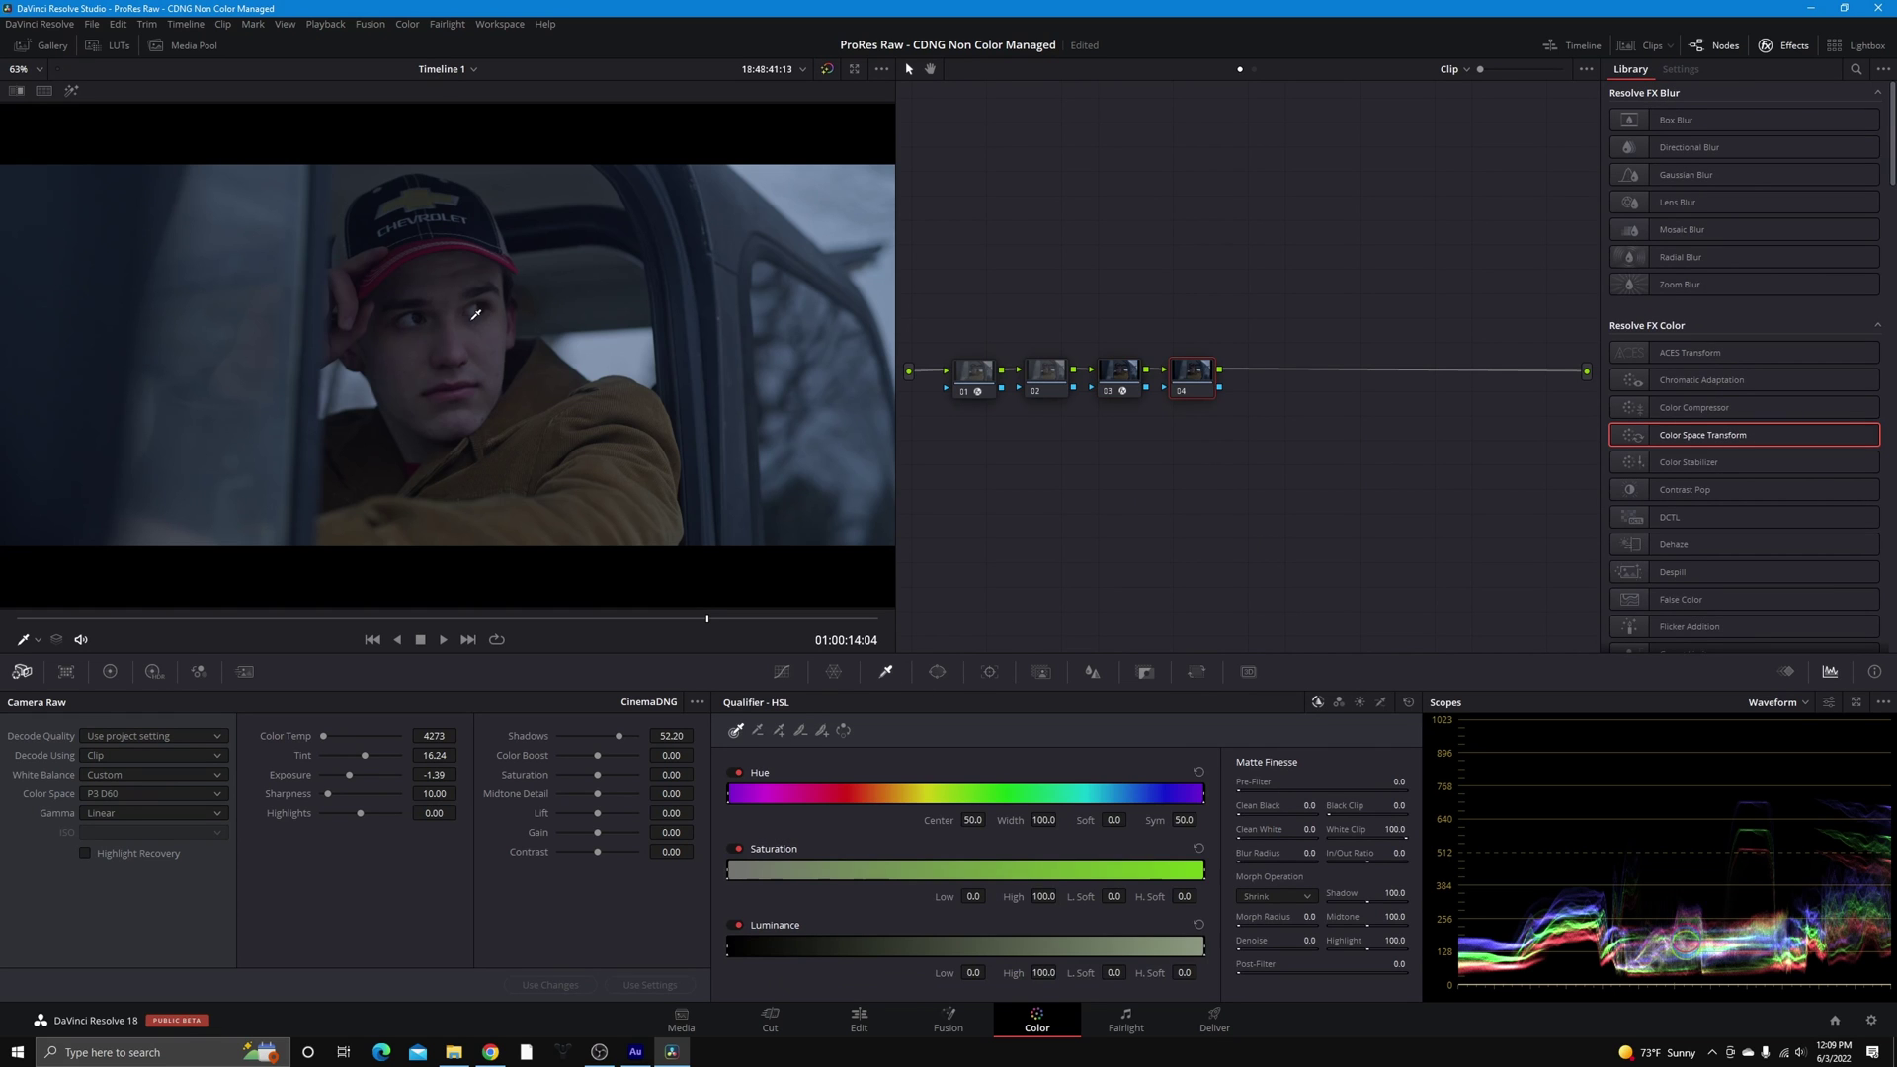
left_click(290, 193)
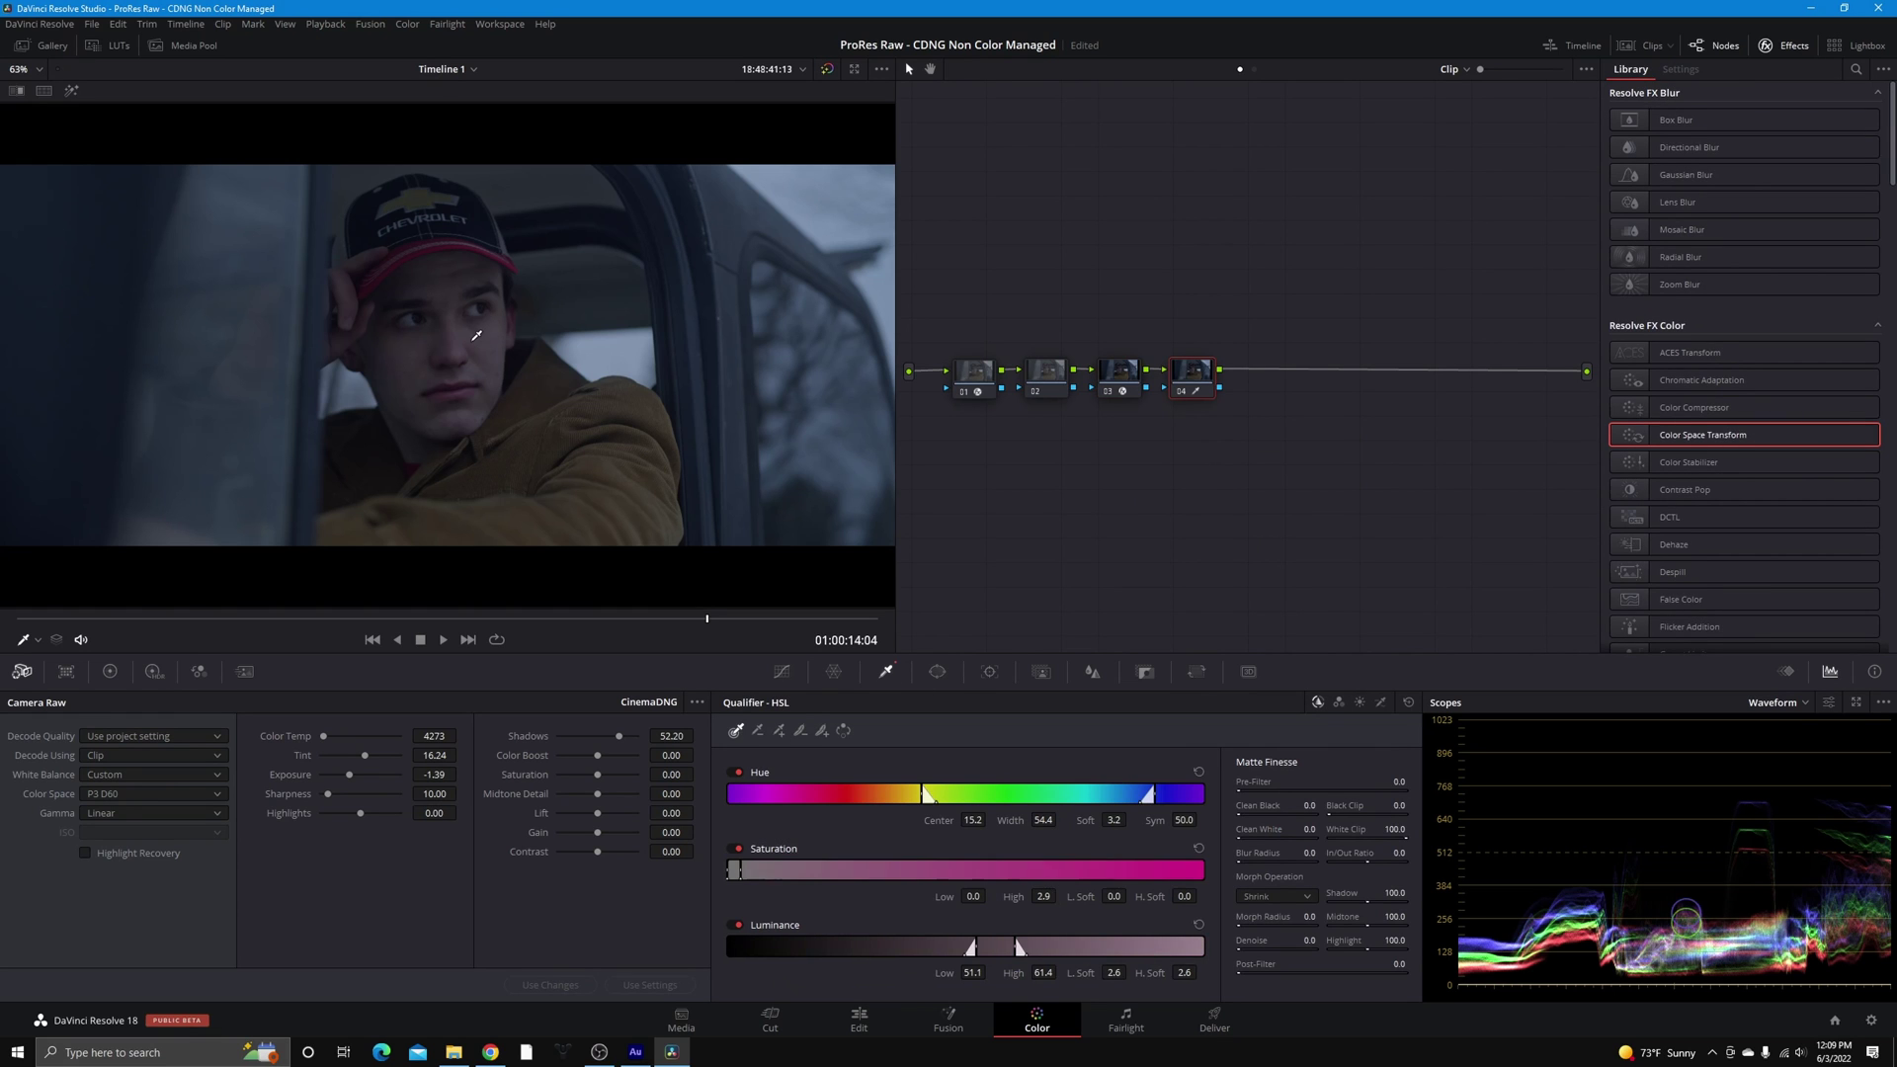
left_click(72, 90)
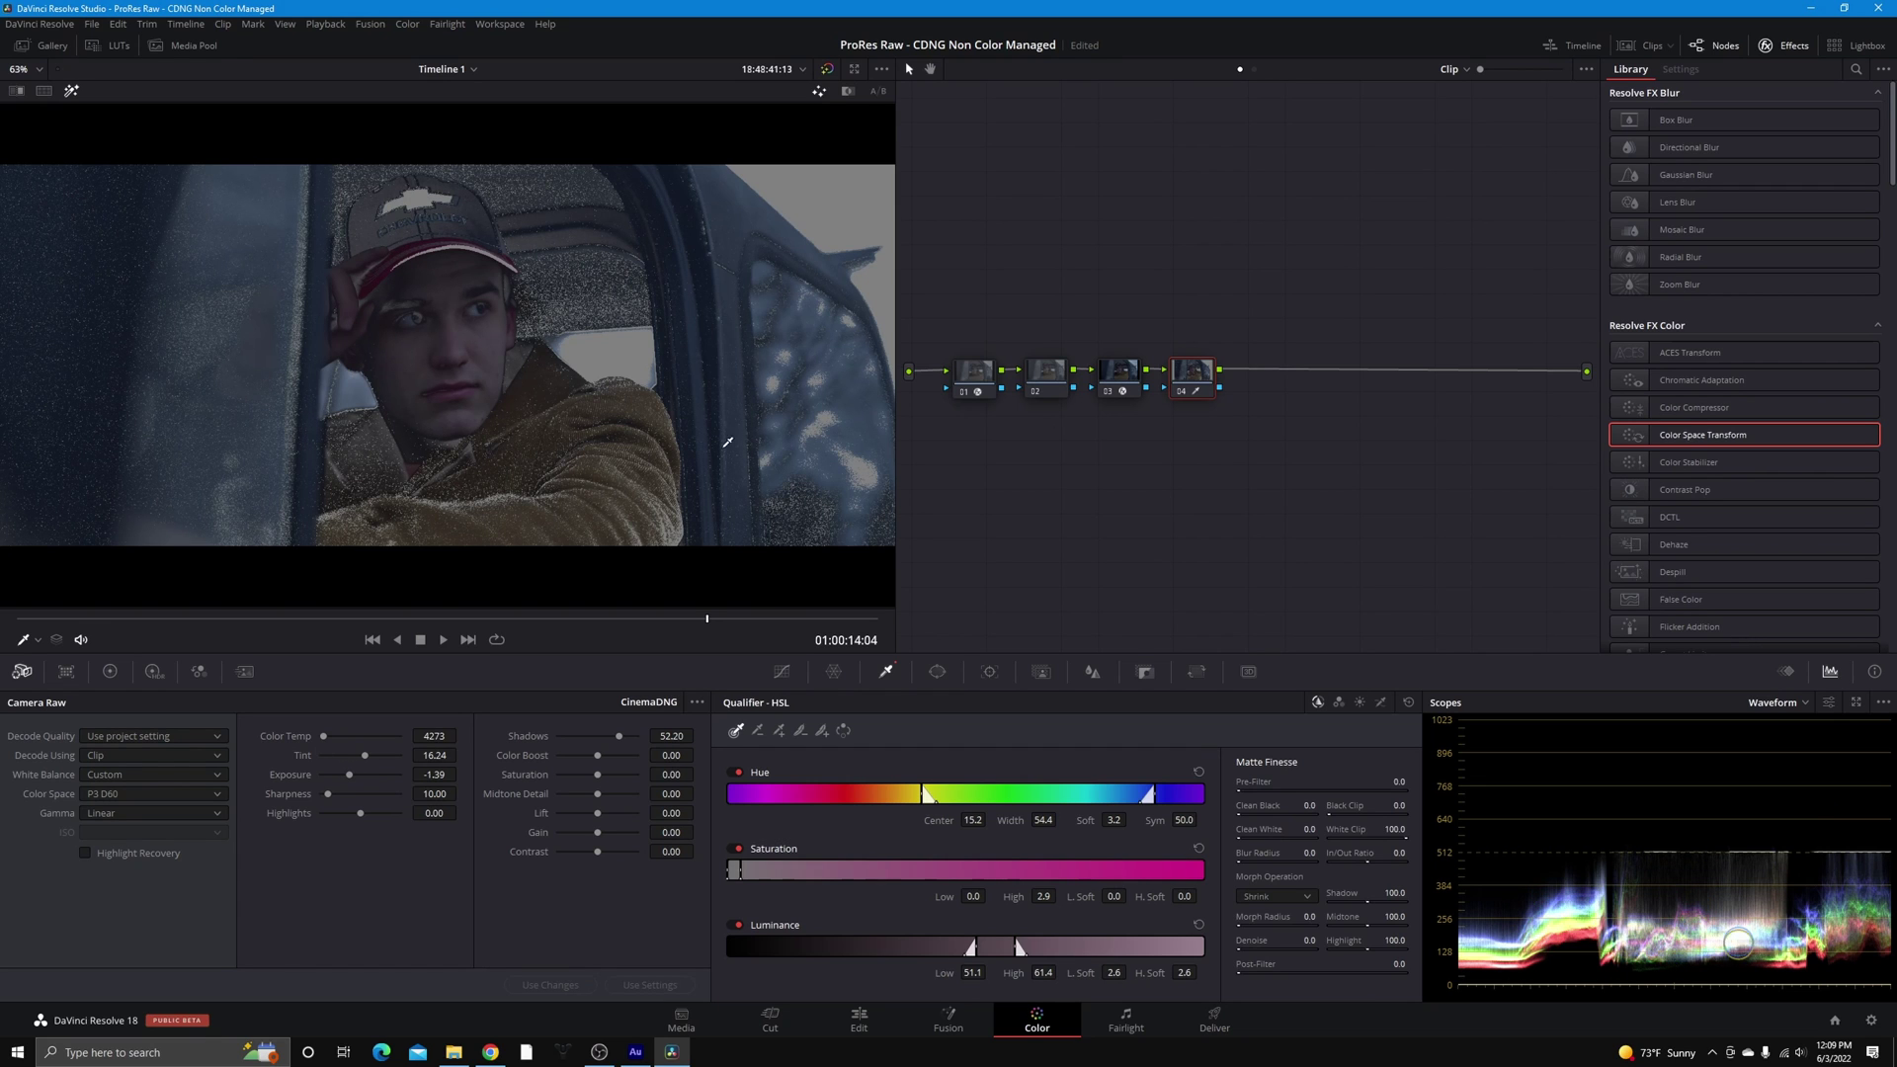
Reset node 04's grade, warm Color Temp to 4873, and re-sample the face skin
right_click(1199, 382)
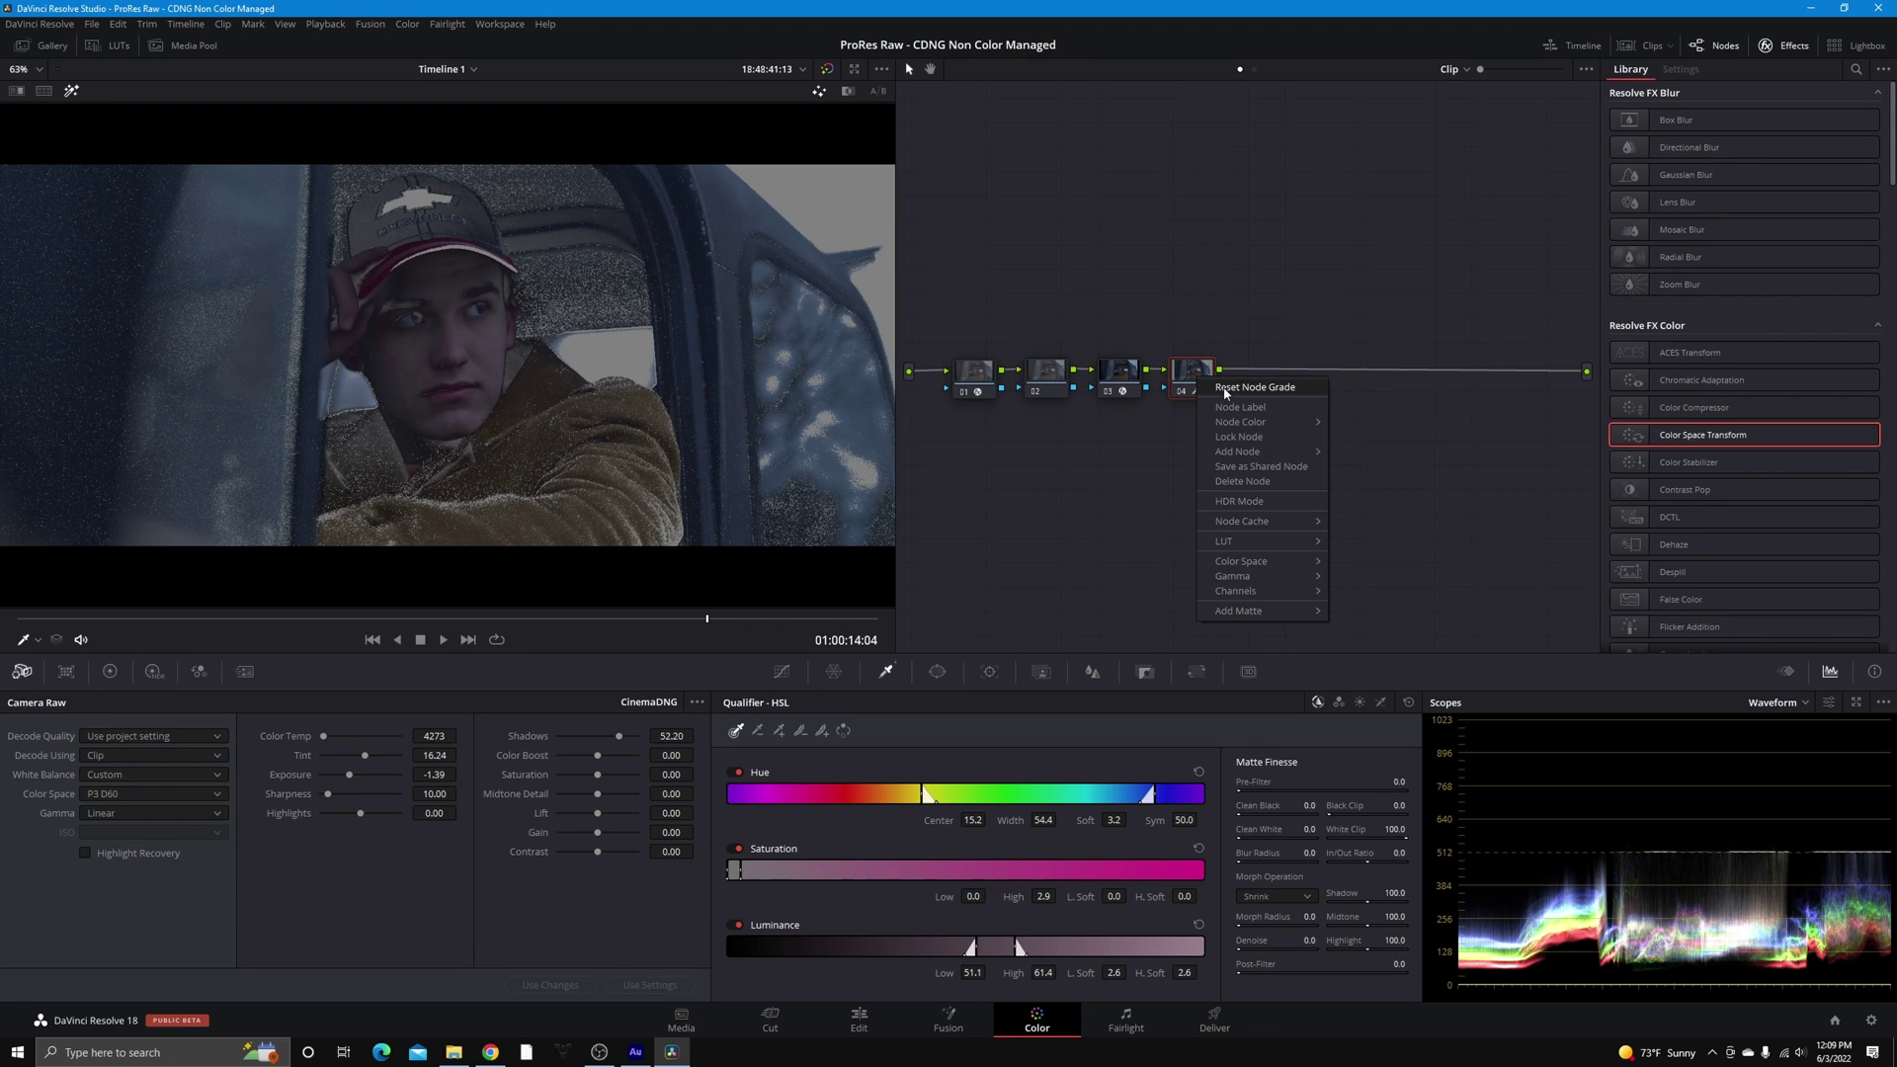
left_click(1226, 388)
left_click_drag(436, 738, 460, 735)
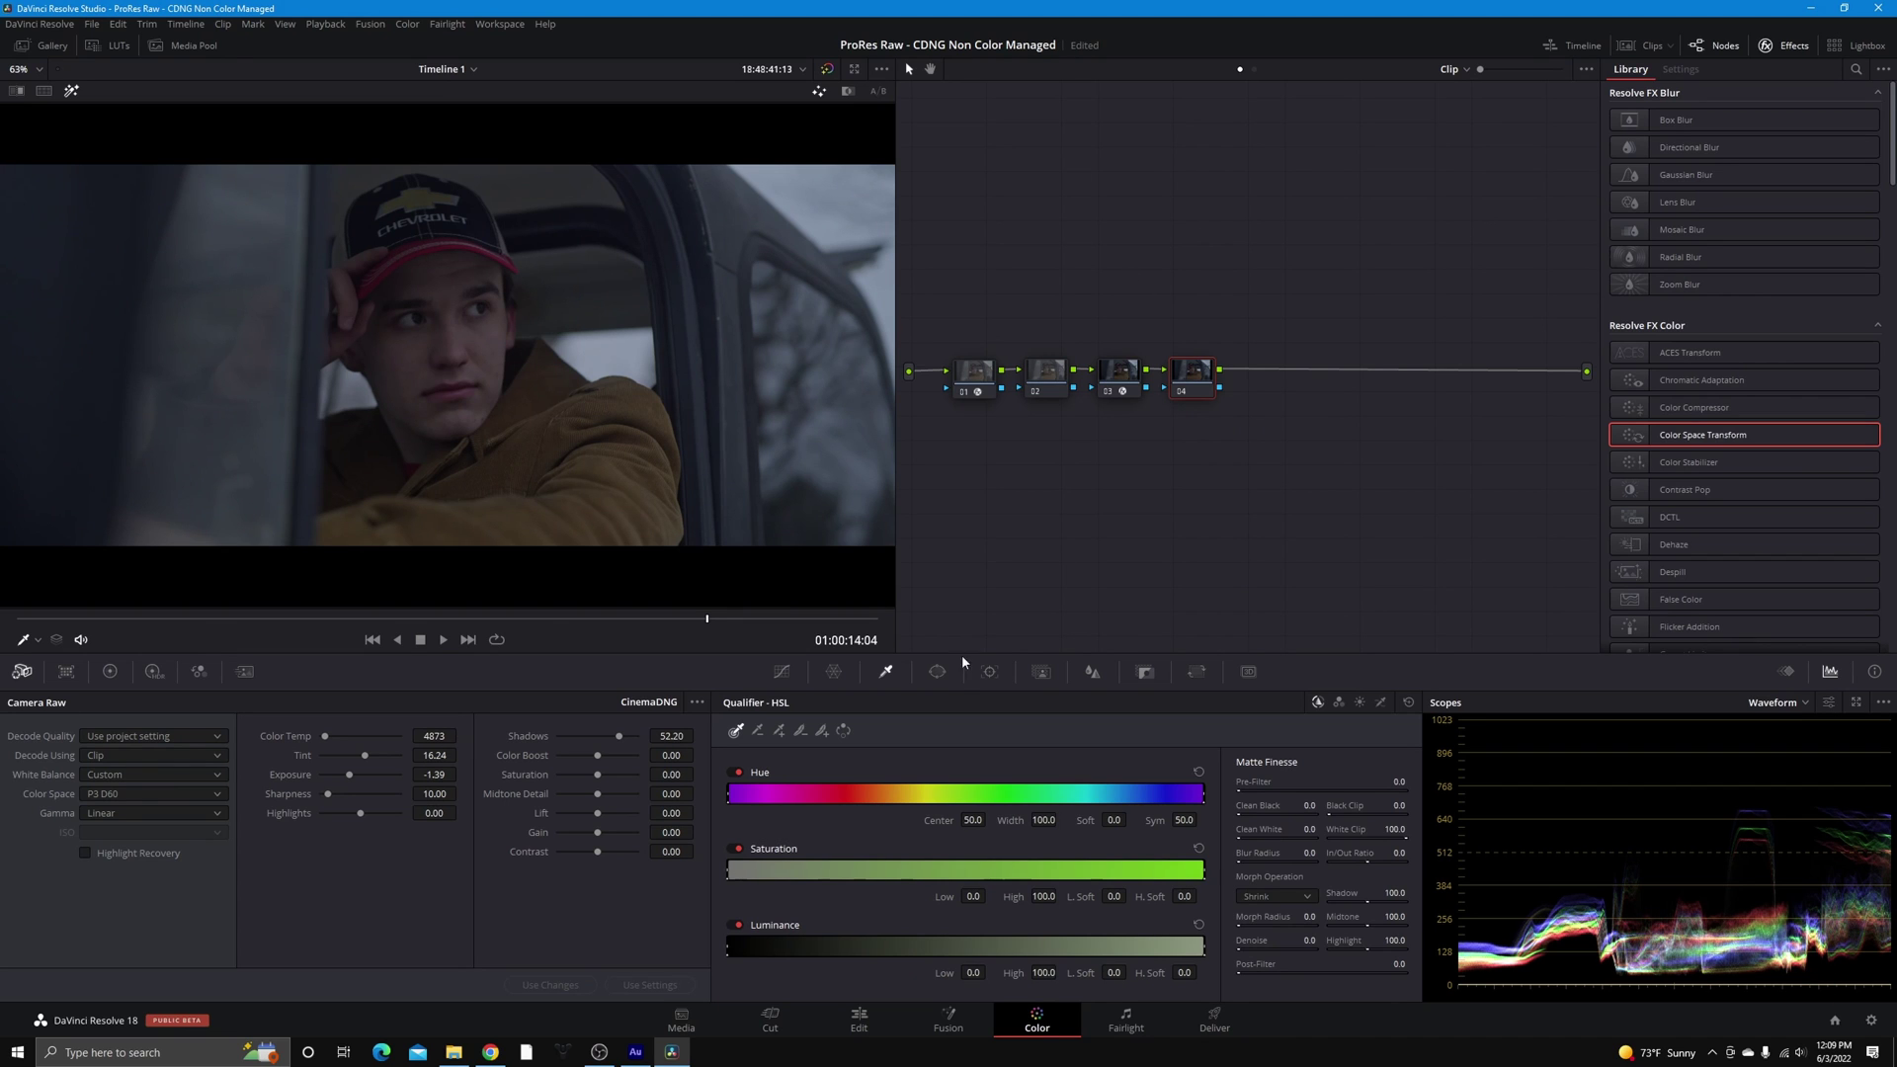
left_click(460, 317)
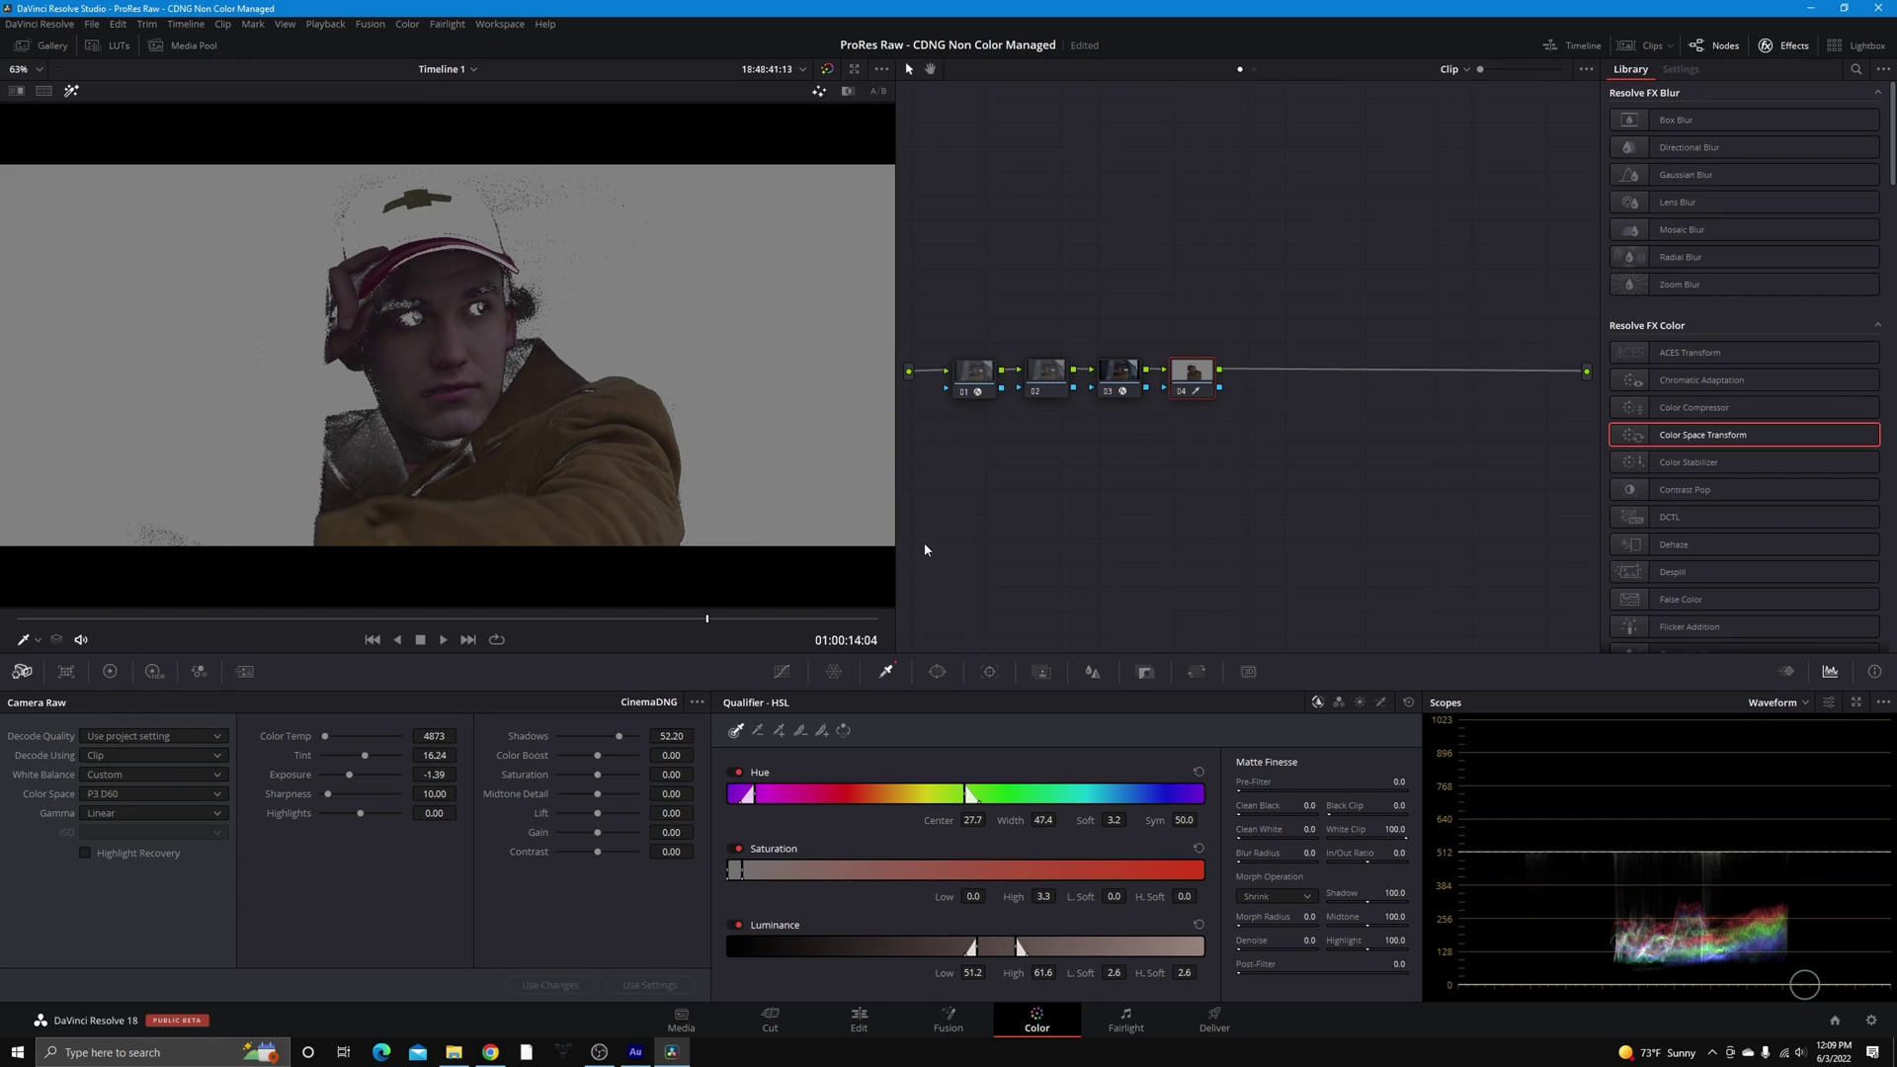
Add parallel node 05 beside node 04
right_click(1213, 379)
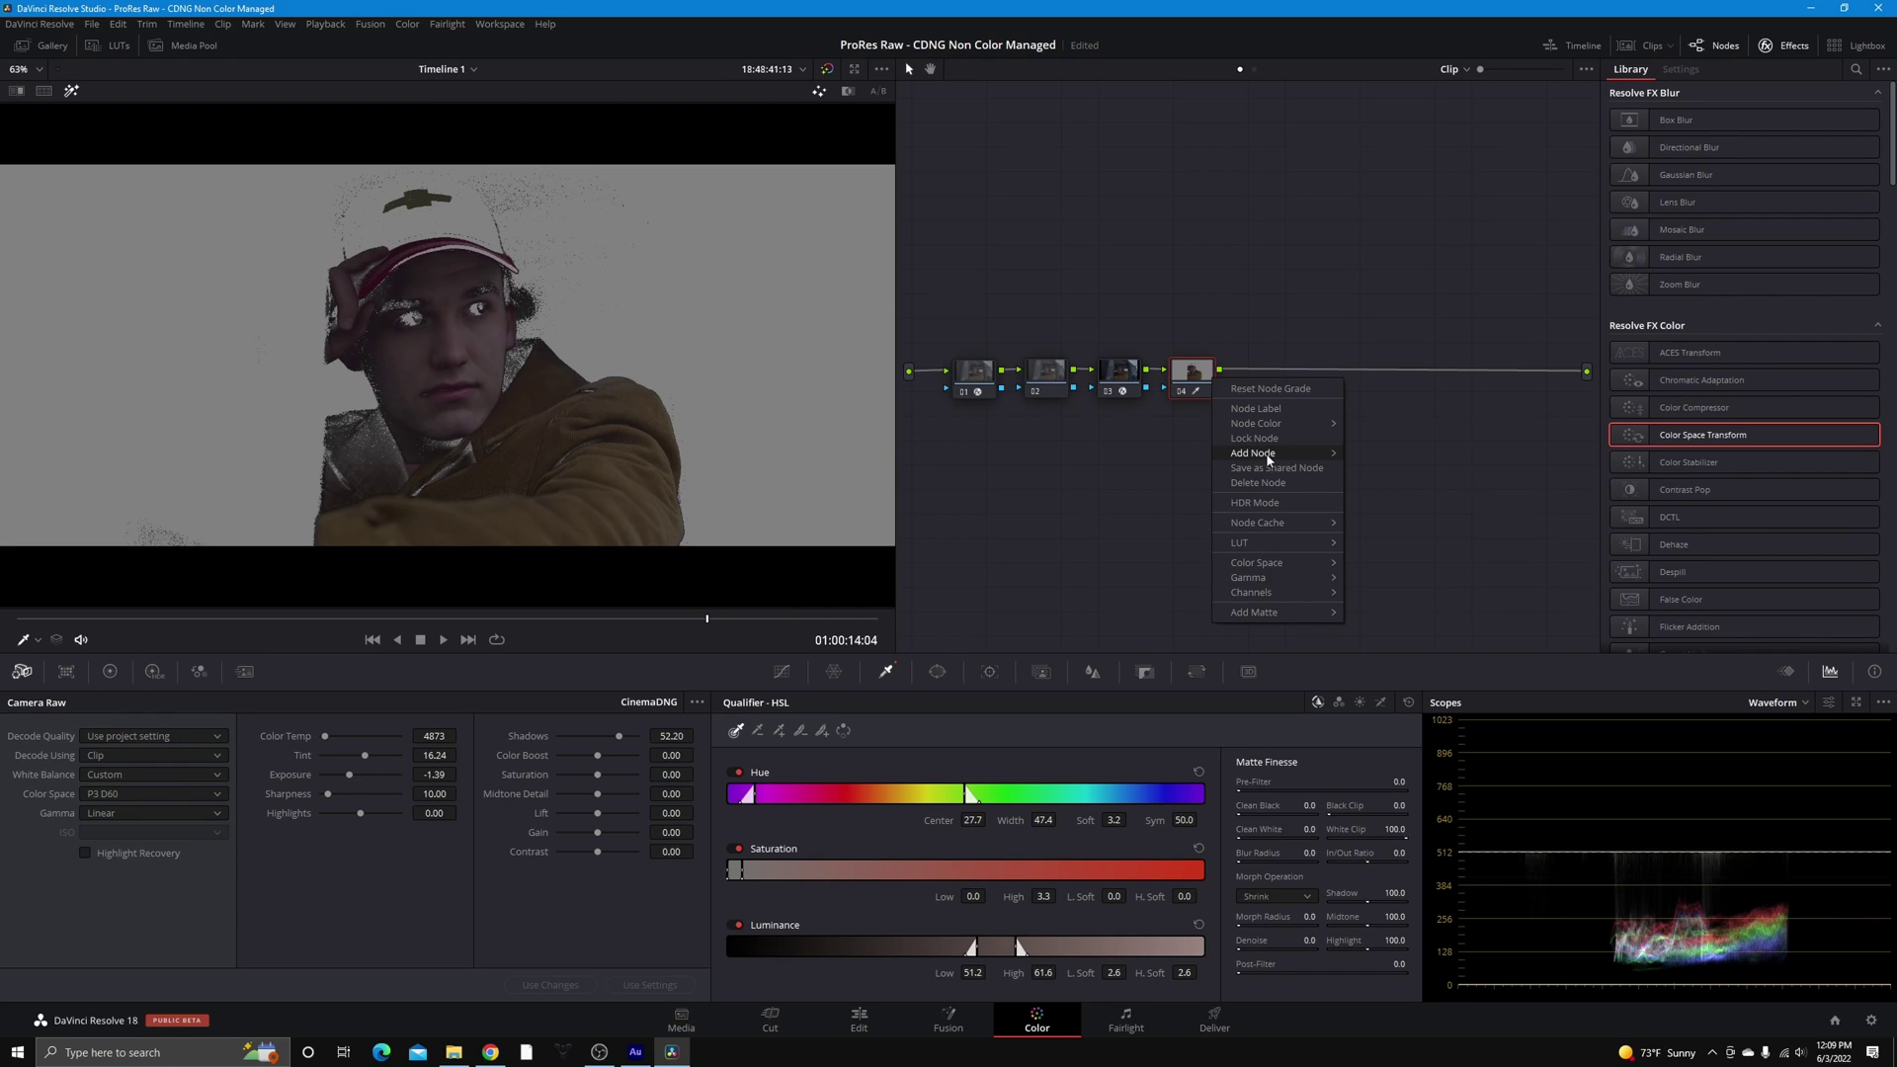
mouse_move(1268, 459)
left_click(1385, 483)
Add parallel node 06 and step through nodes 04 to 06 to check their keys
right_click(1196, 441)
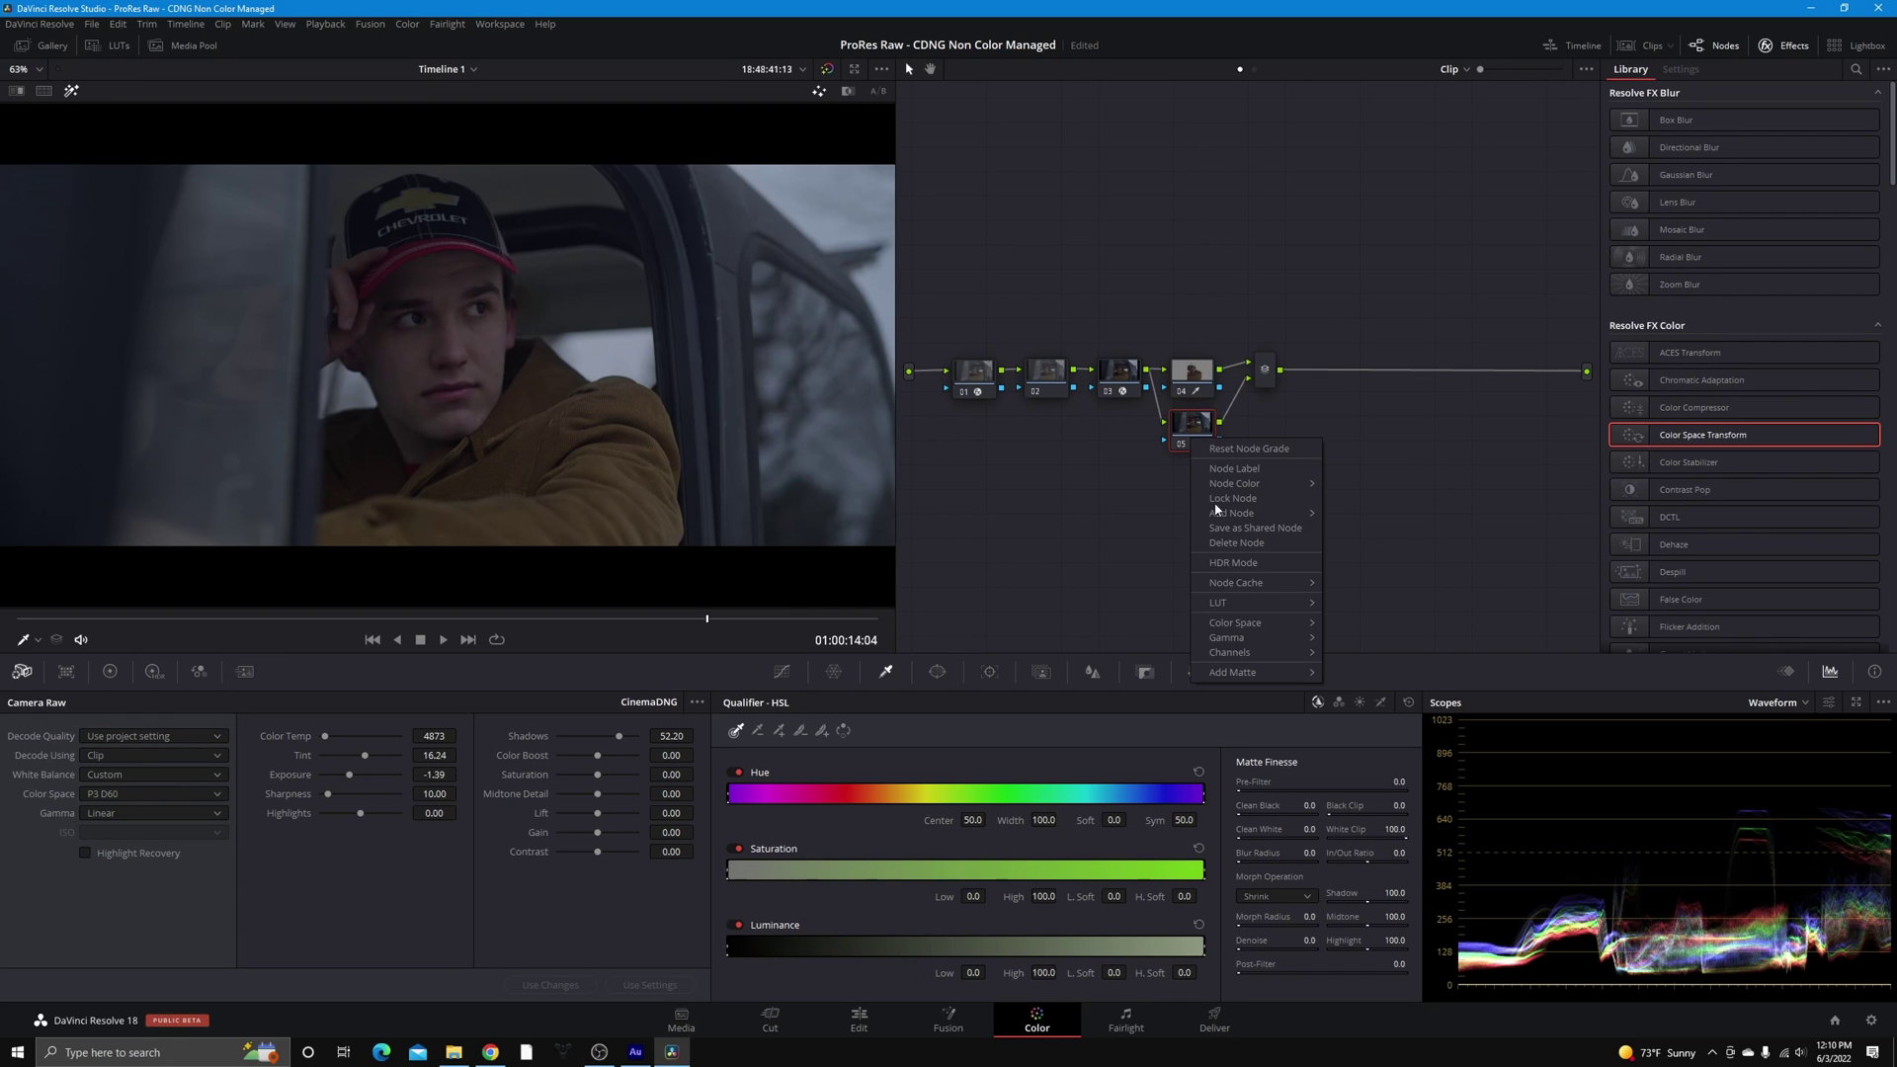
mouse_move(1263, 508)
left_click(1378, 543)
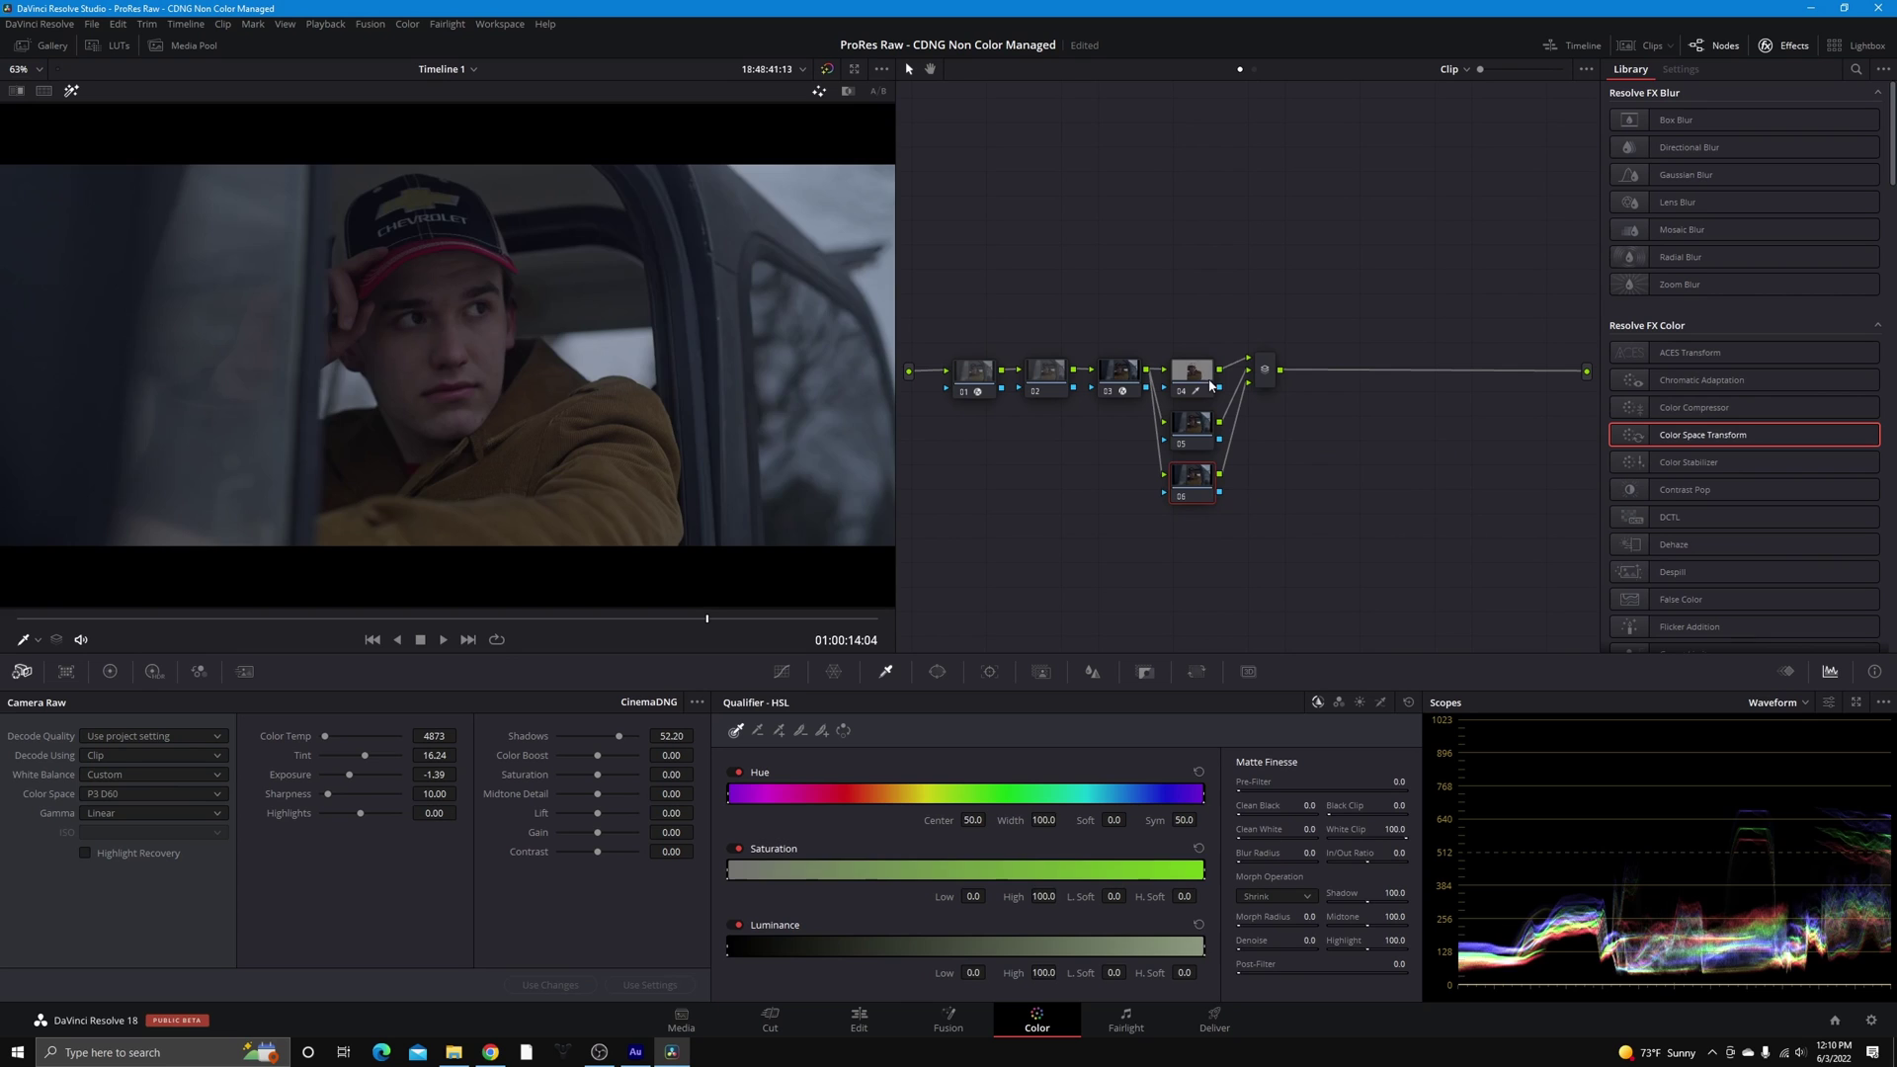
left_click(1193, 375)
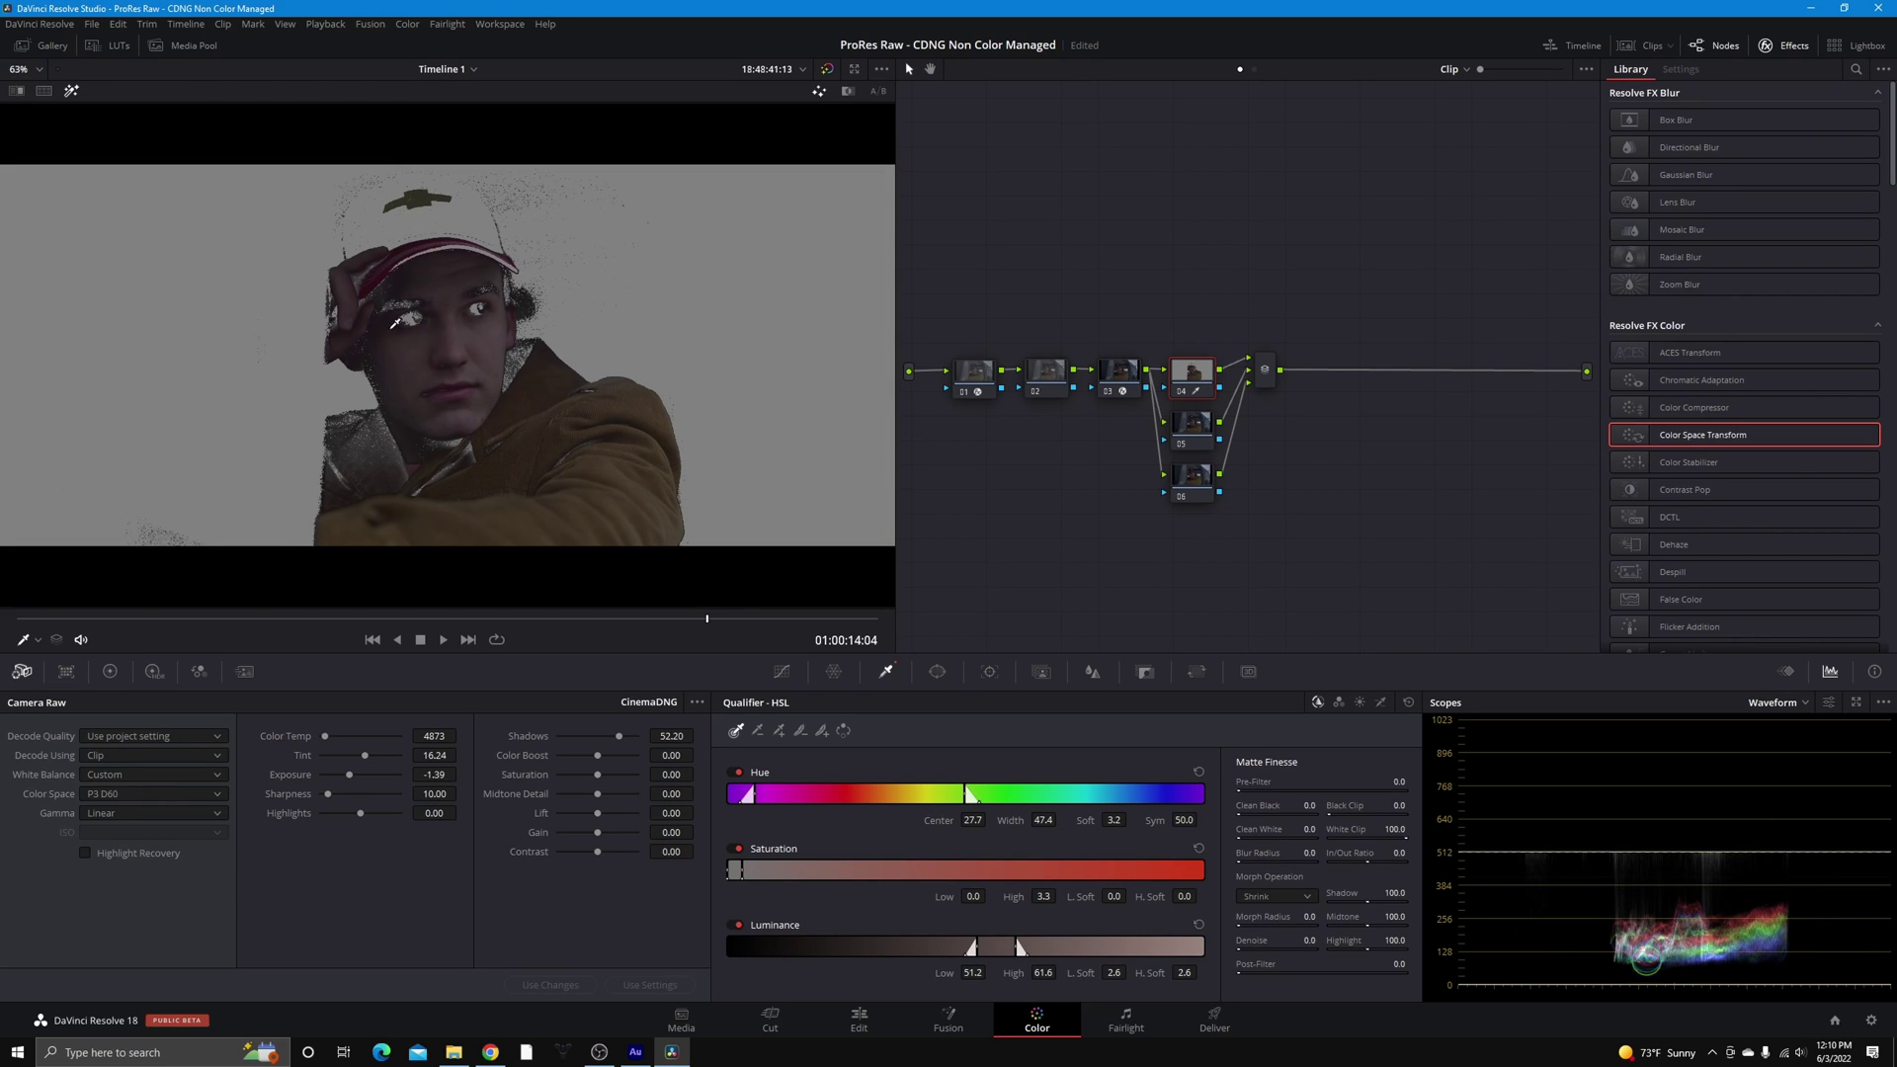
key("shift+alt+apostrophe")
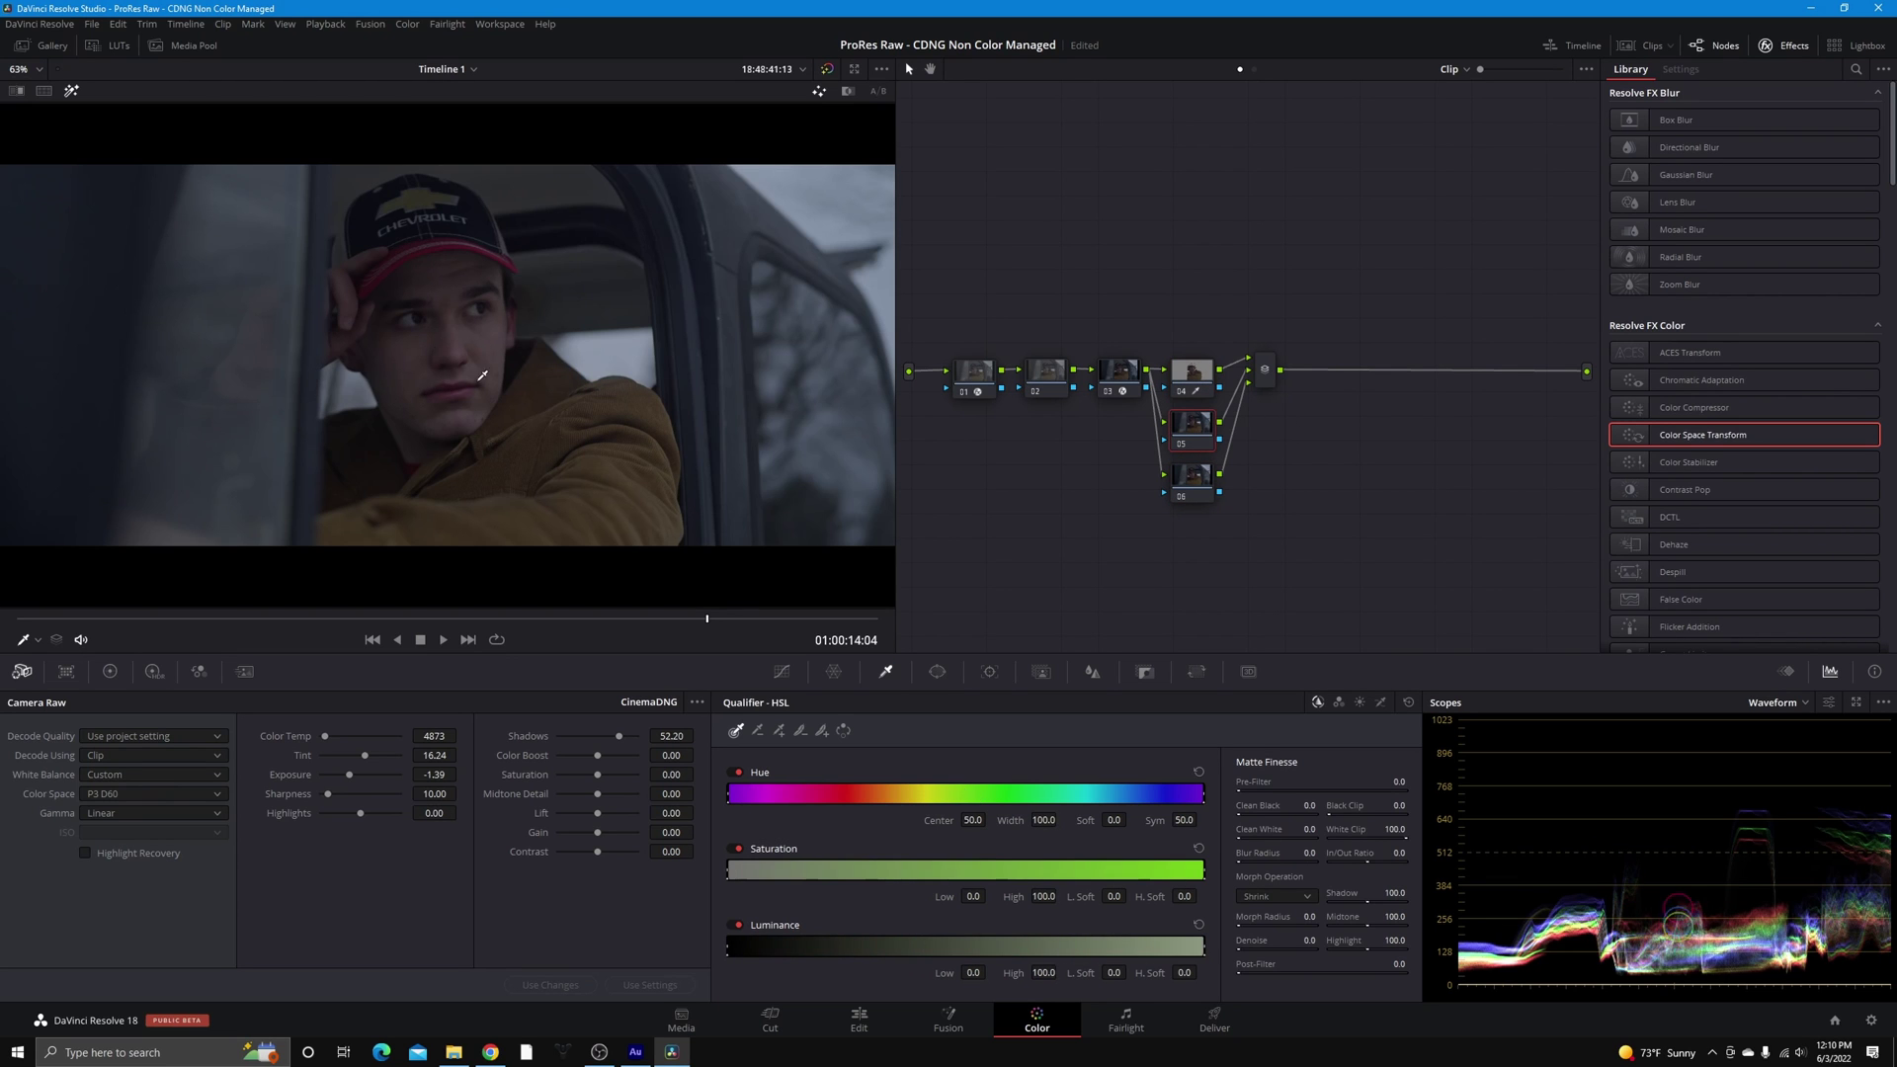
key("shift+alt+apostrophe")
Add serial node 08 after the mixer node
left_click(1266, 372)
right_click(1273, 374)
mouse_move(1324, 382)
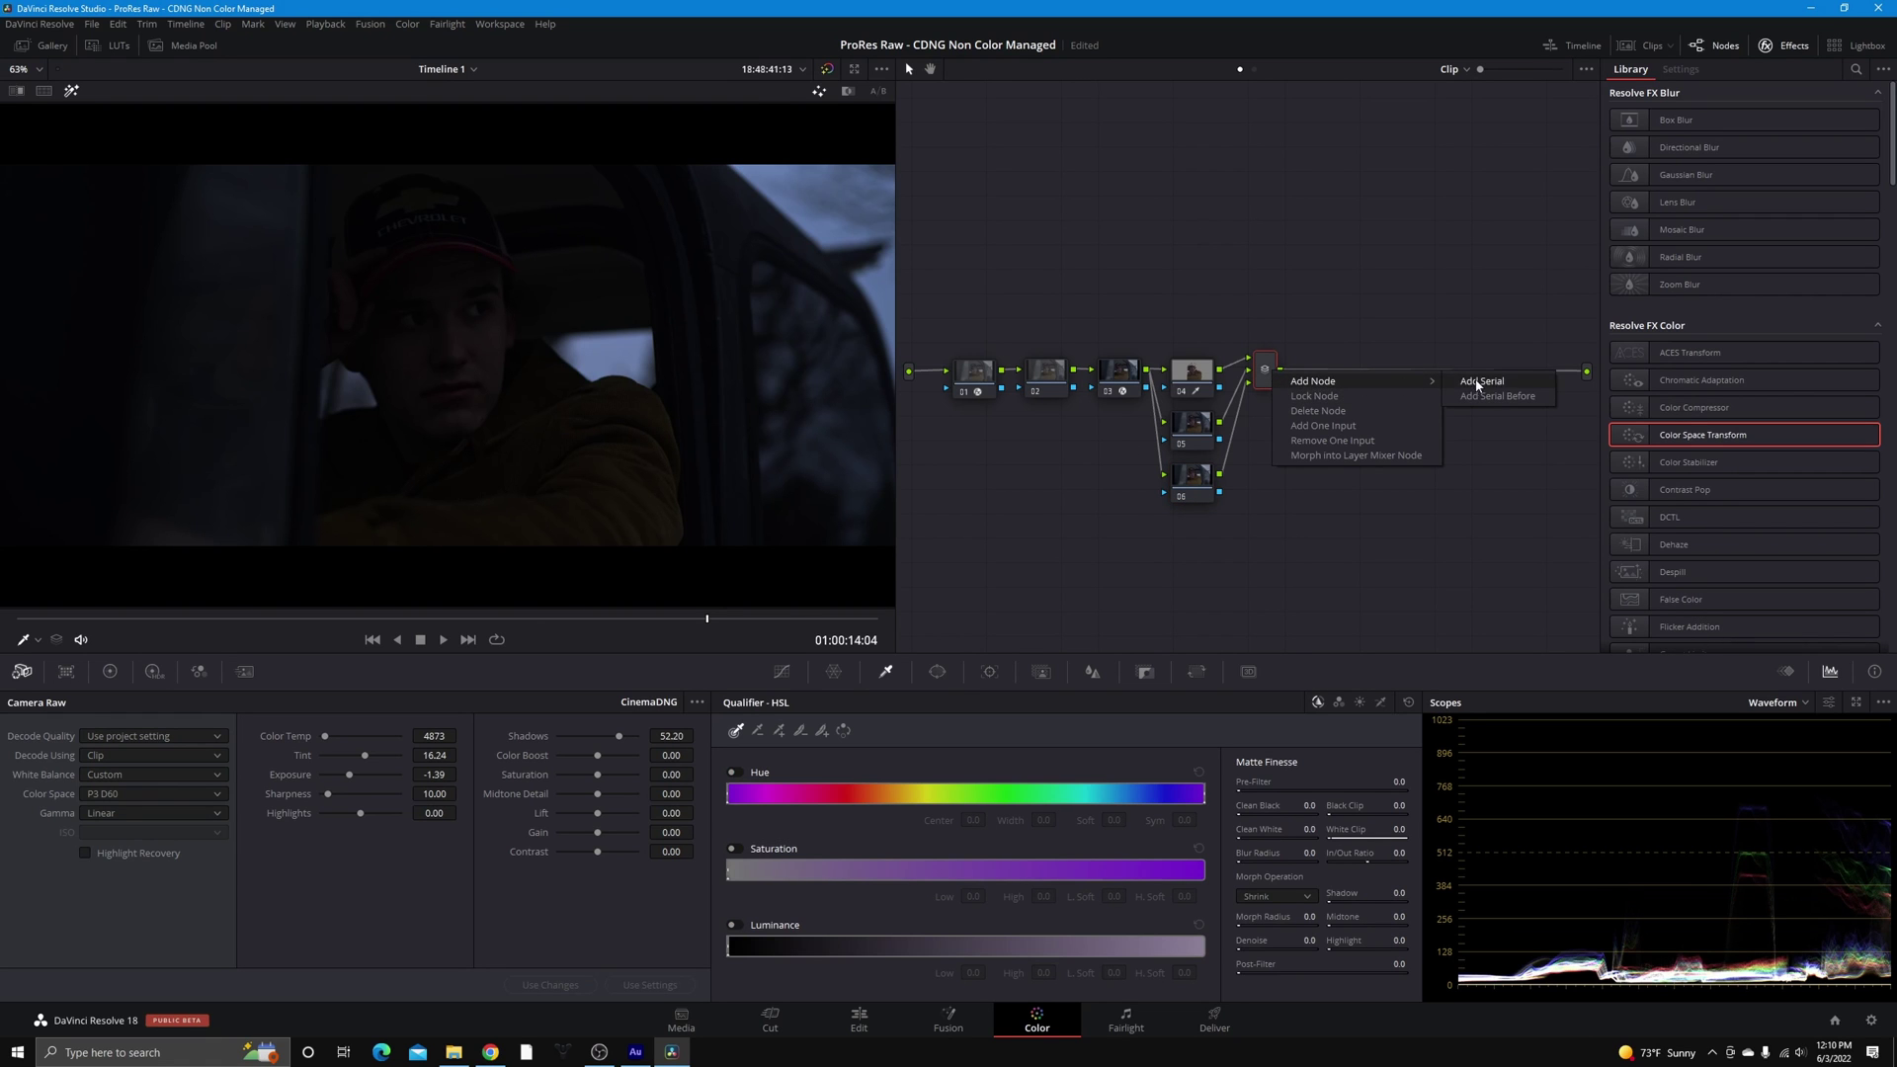
left_click(1477, 382)
Add parallel node 09 beside node 08 and key the face skin on it
right_click(1344, 382)
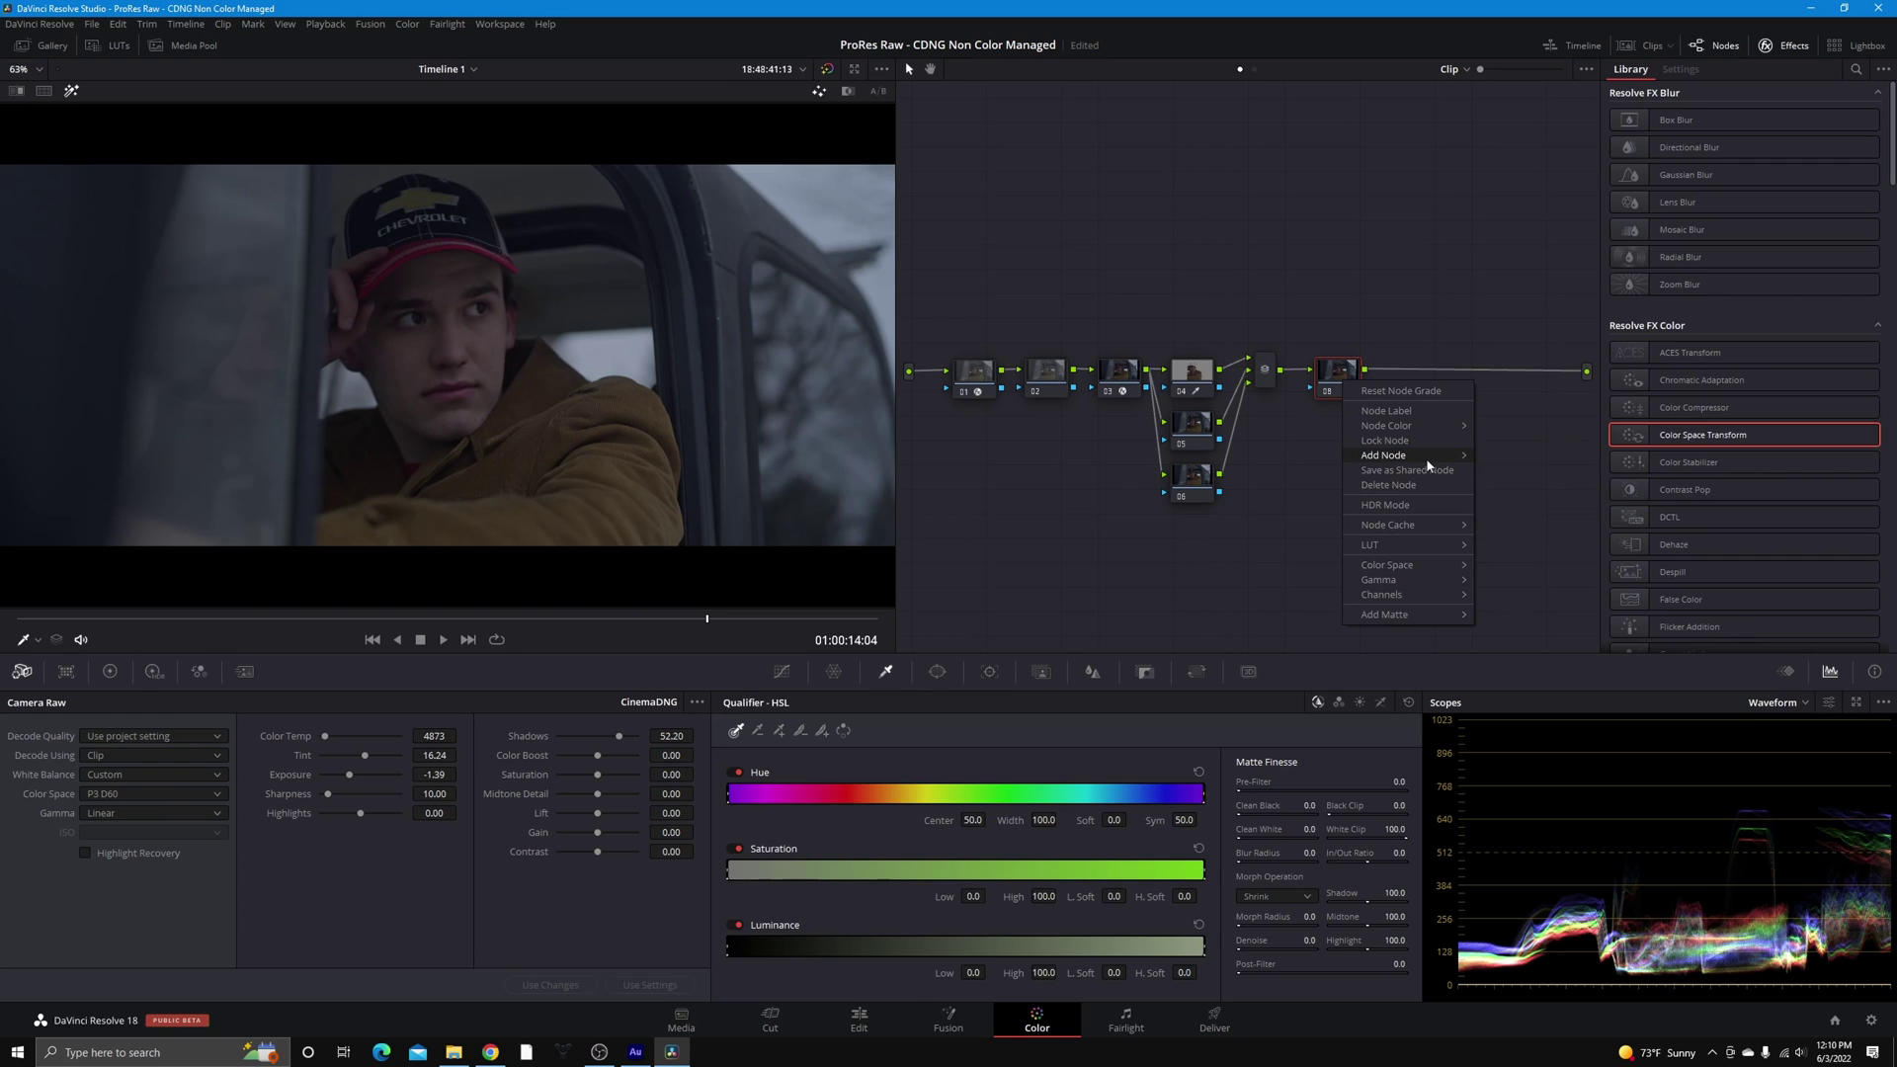
mouse_move(1428, 465)
left_click(1502, 499)
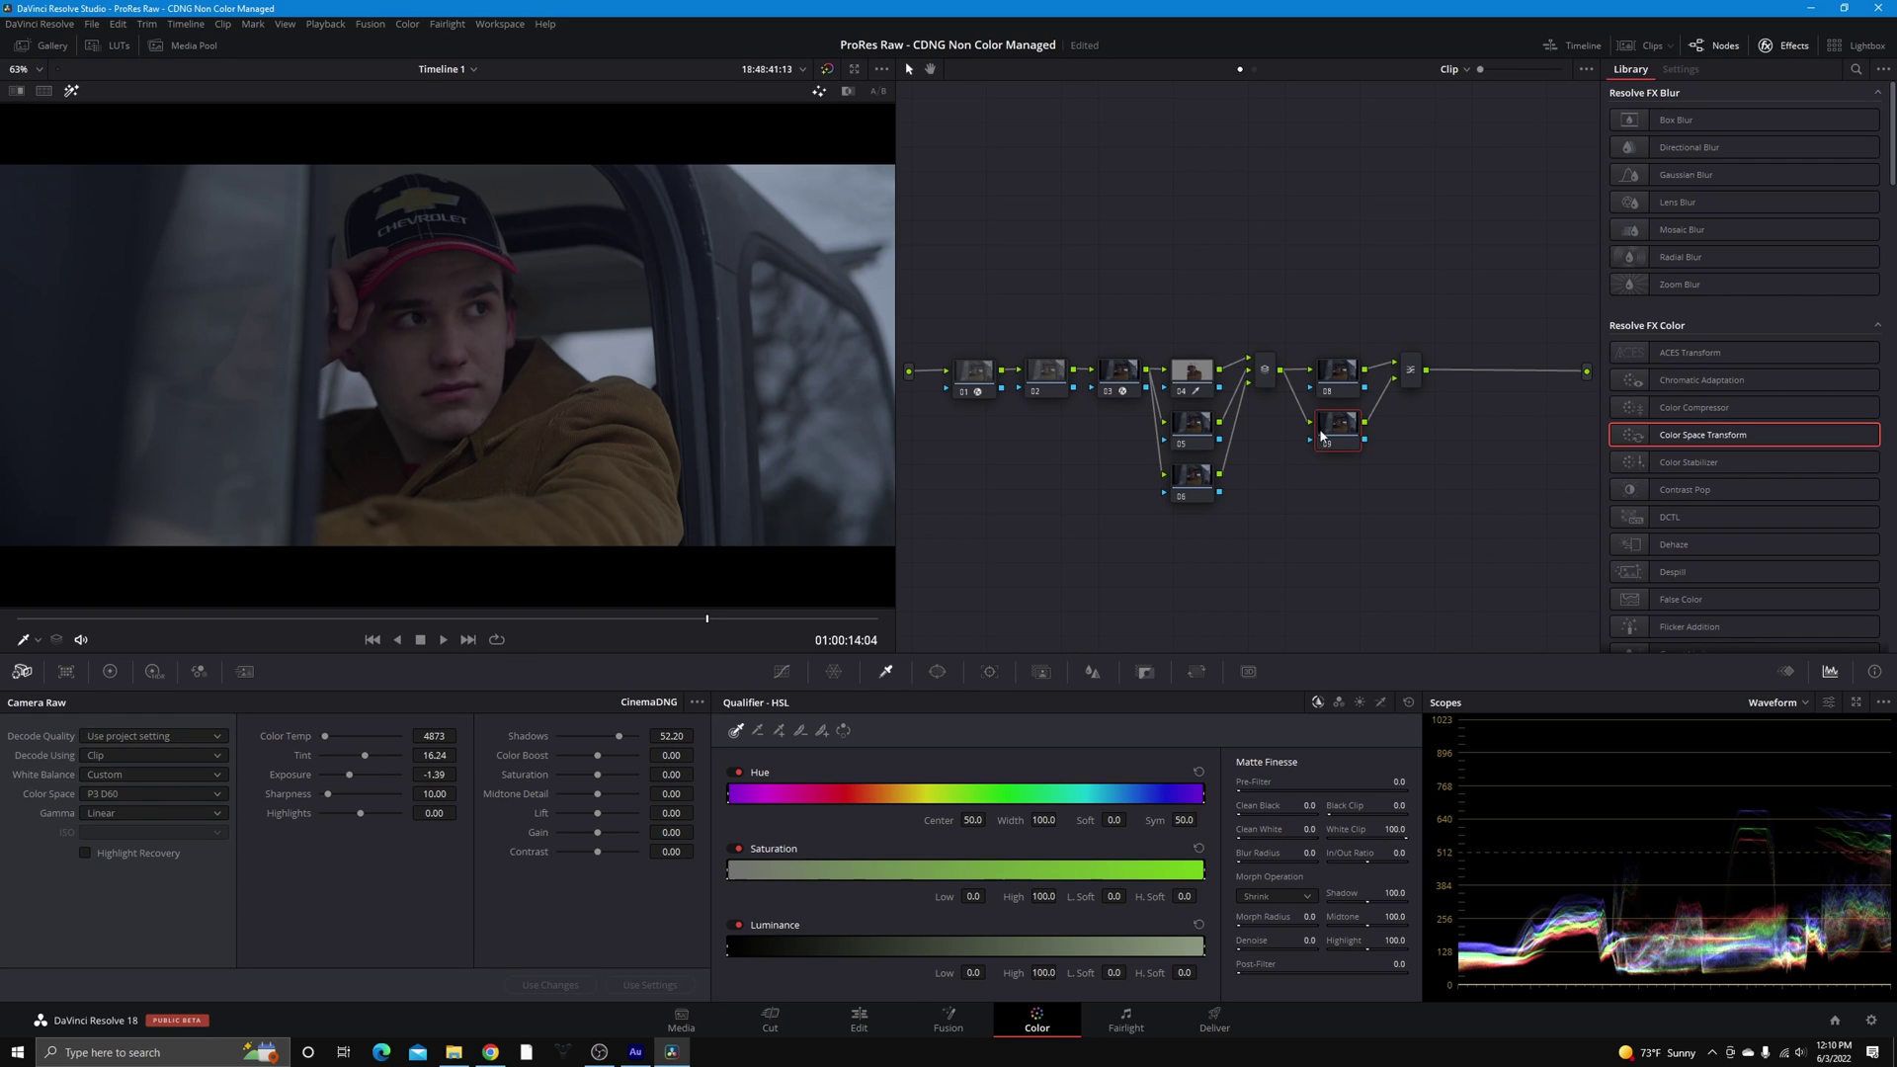
left_click(435, 375)
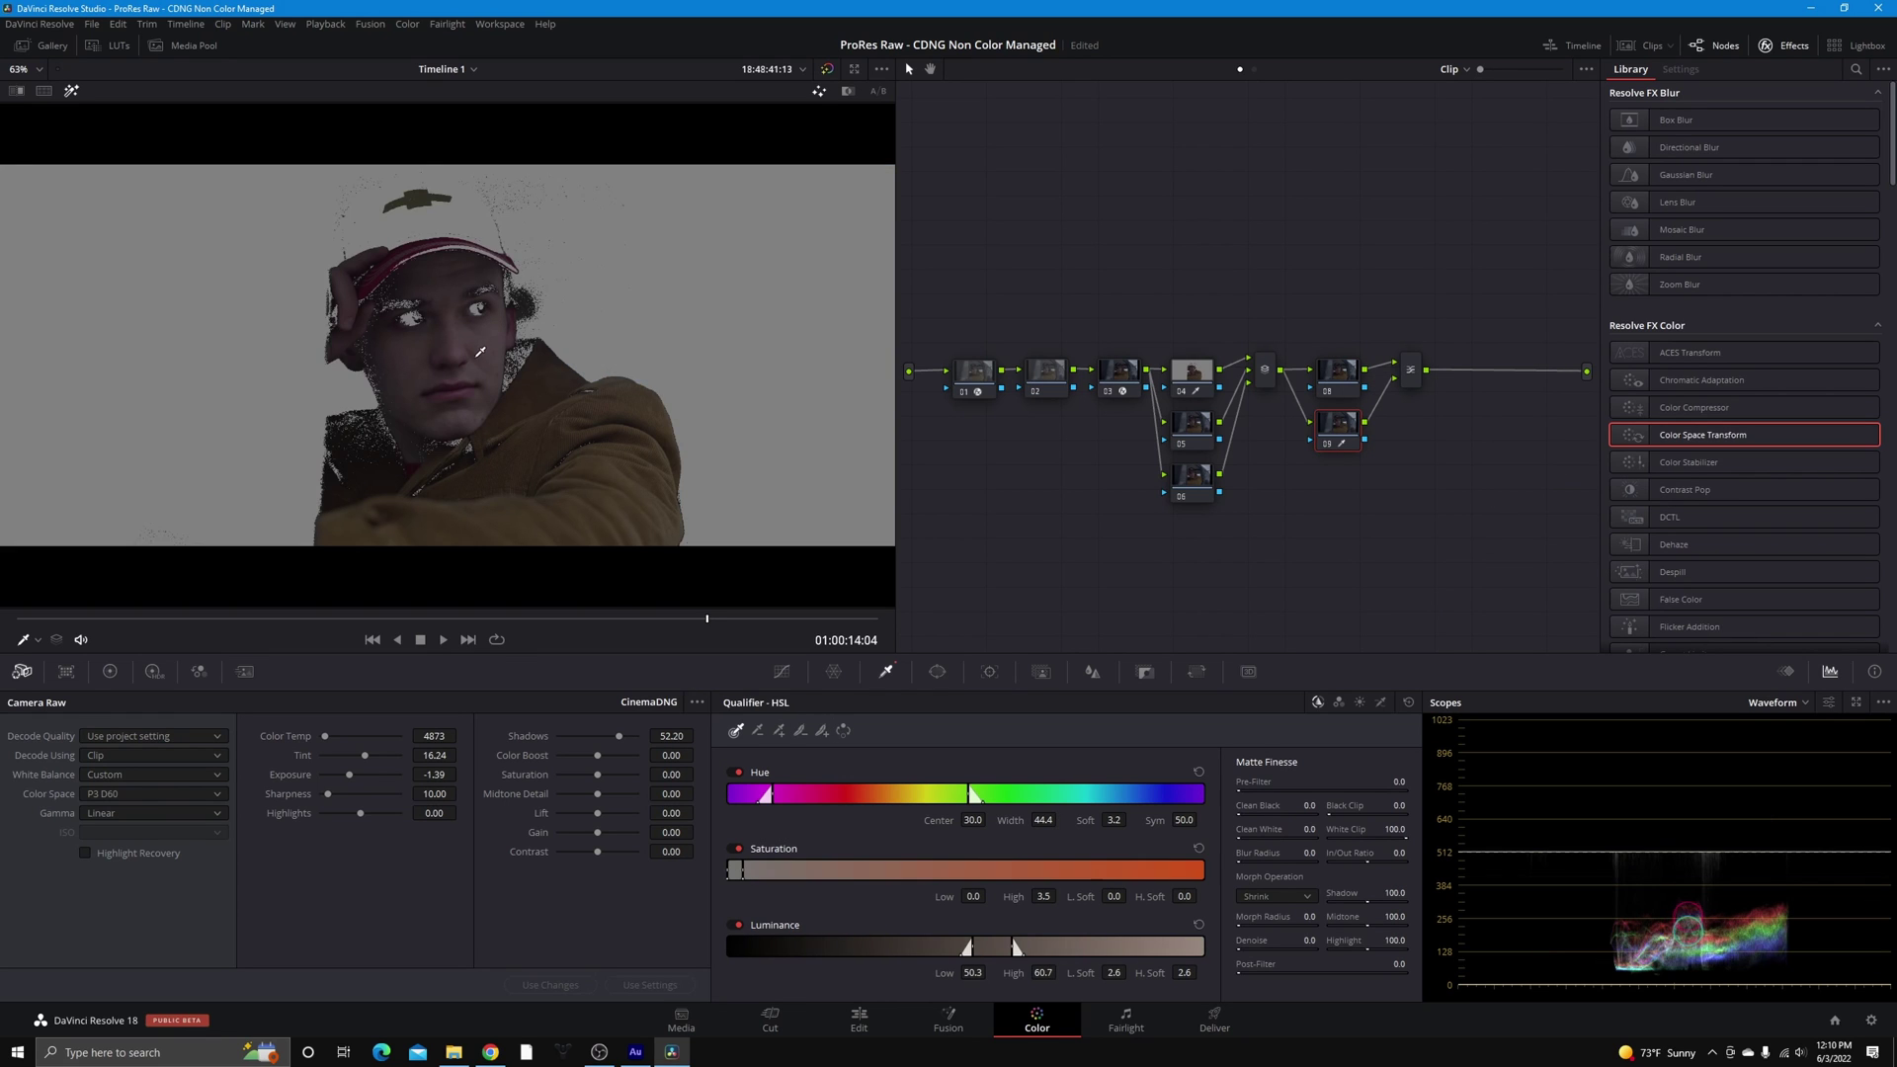
left_click(72, 92)
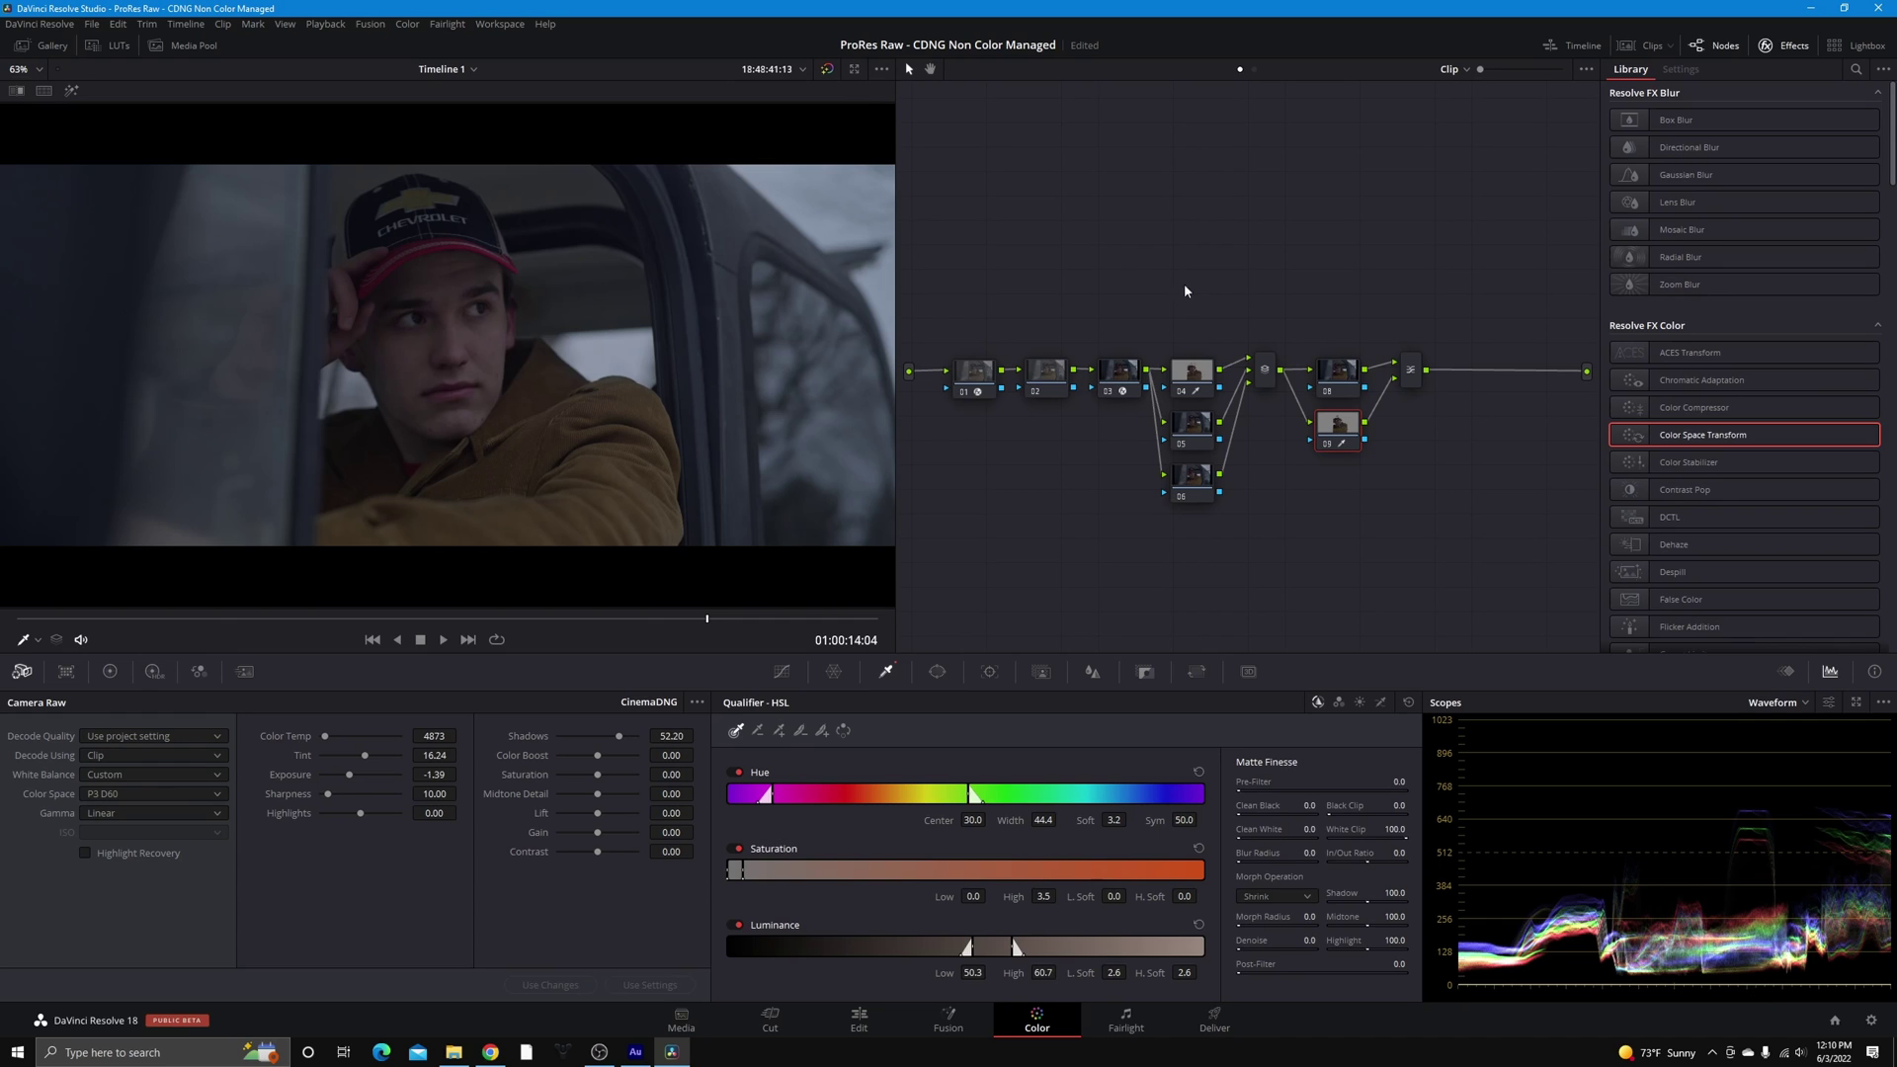
left_click(1352, 380)
Nudge the HDR Global wheel slightly cooler, then select all nodes 01 through 09 for deletion
left_click(154, 671)
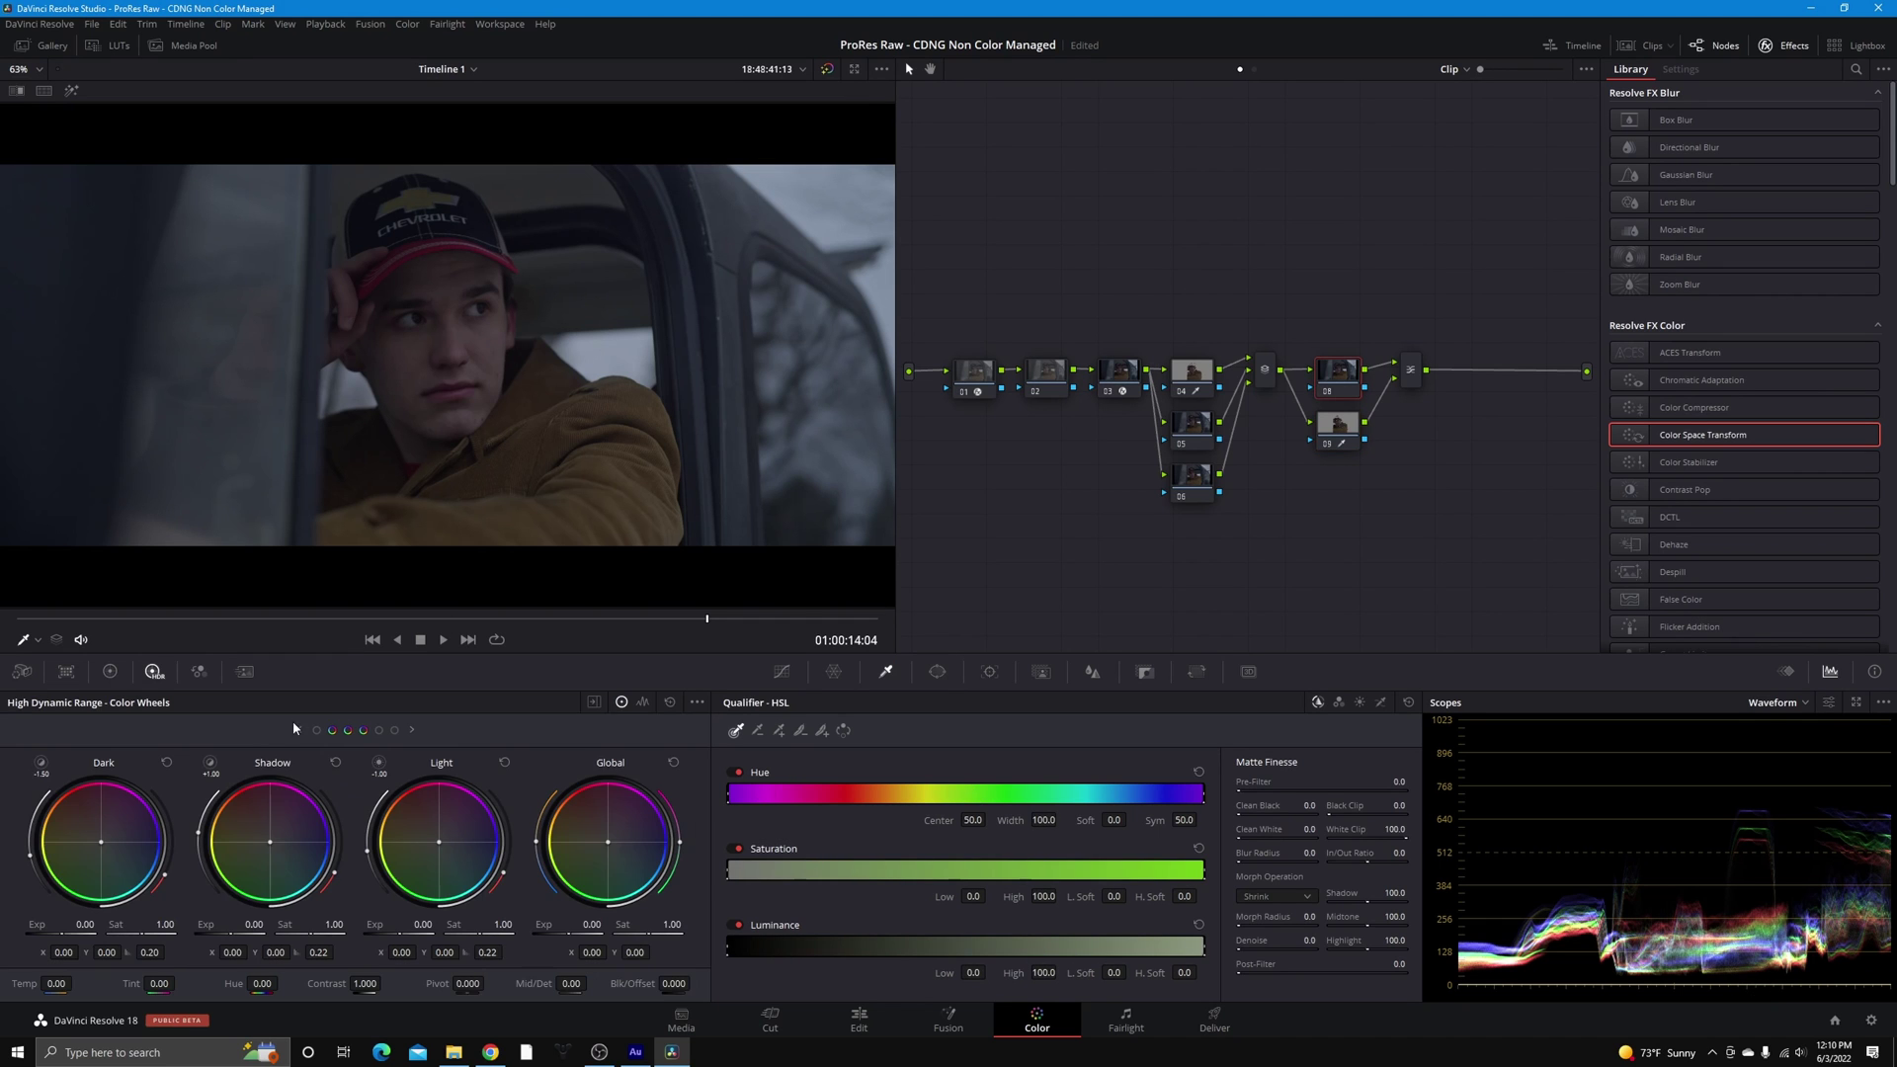
left_click_drag(608, 842, 610, 841)
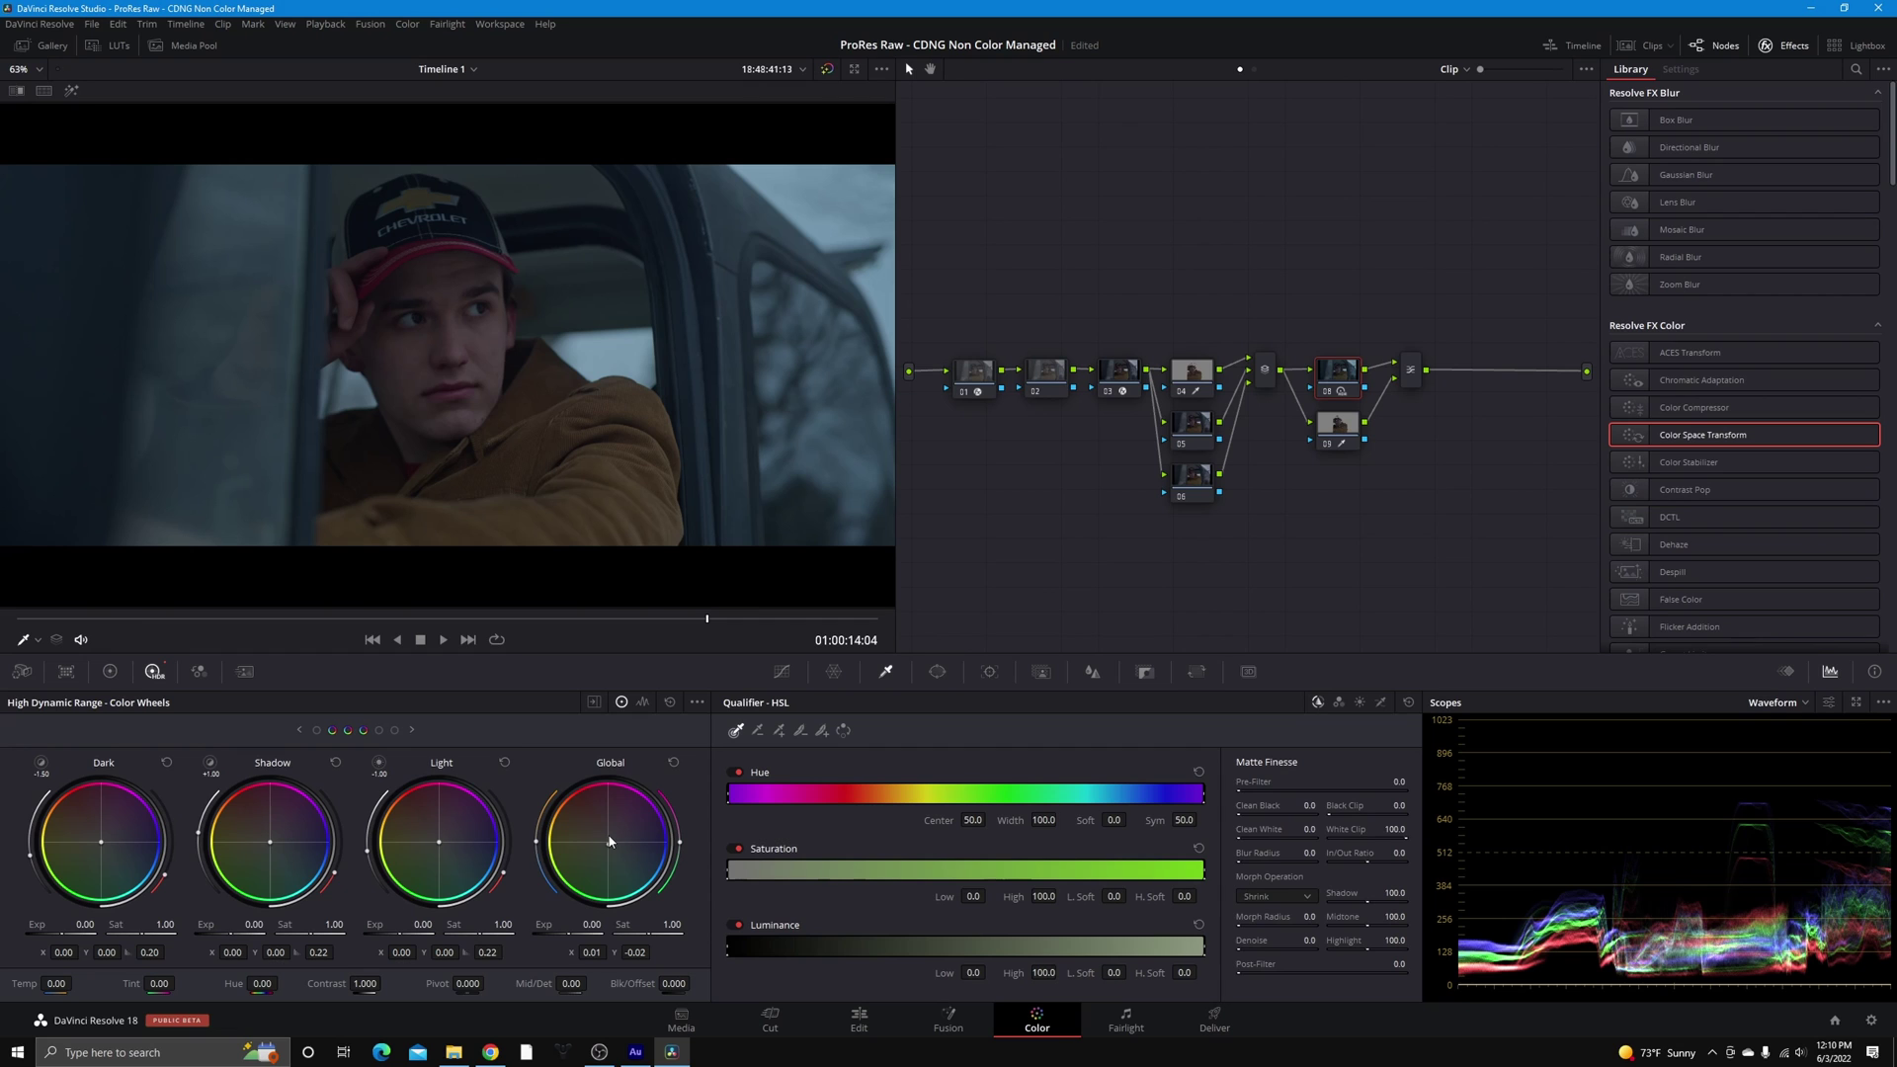
left_click_drag(953, 327, 1125, 446)
left_click_drag(1188, 261, 1448, 531)
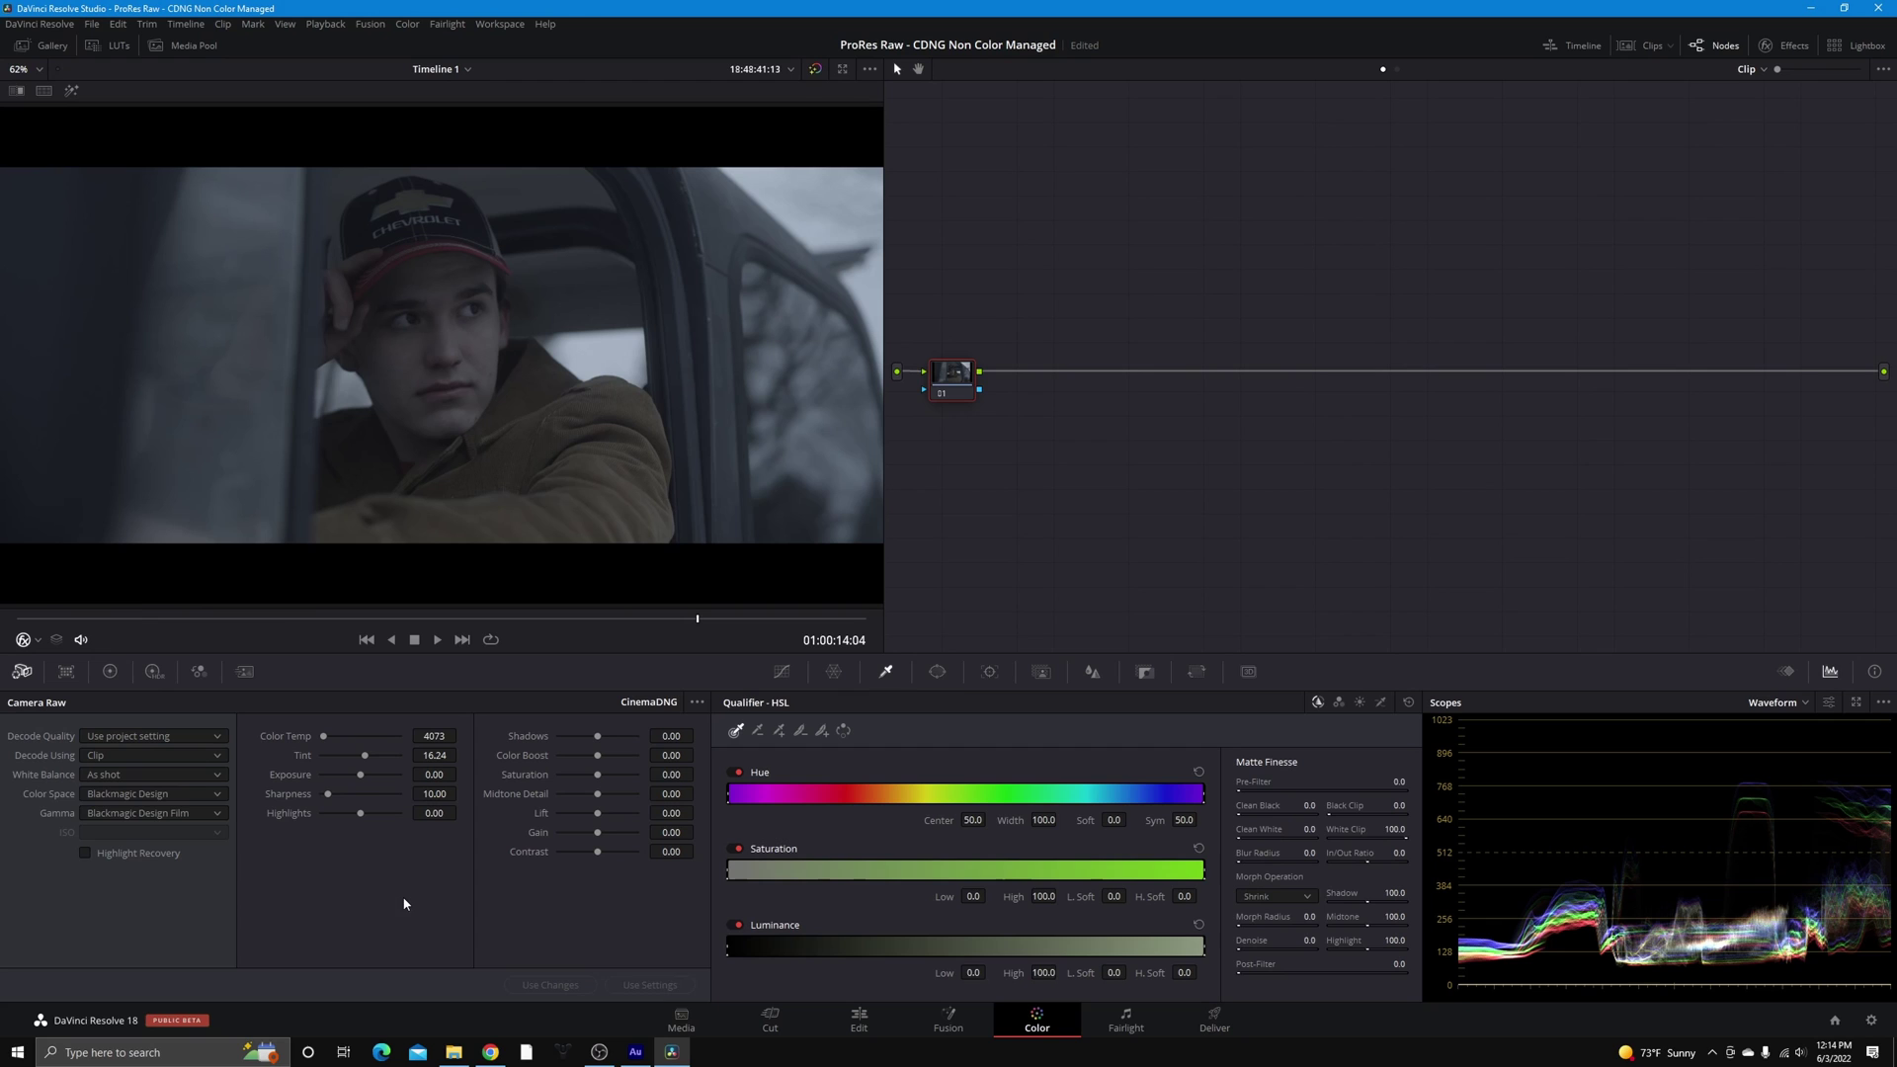
Choose P3 D60 as the Camera Raw color space and Linear as its gamma
left_click(112, 796)
left_click(108, 830)
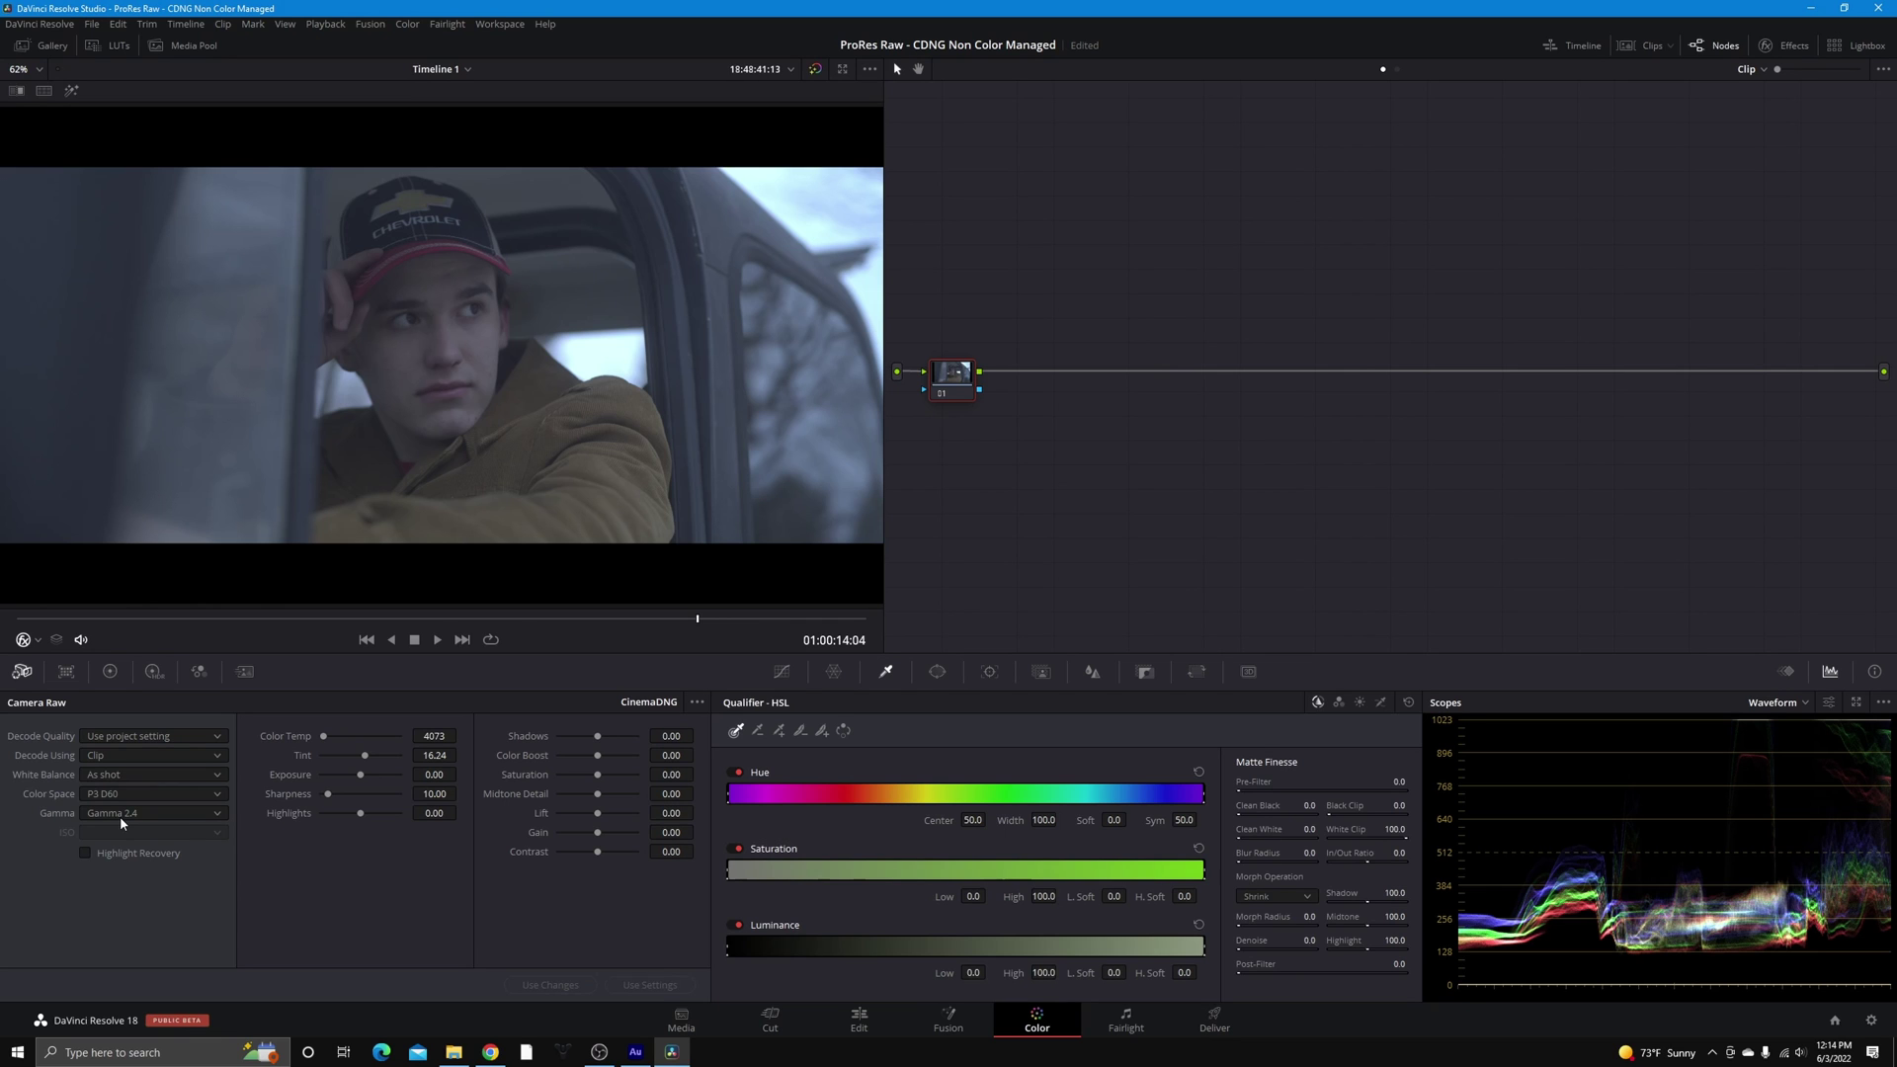
left_click(120, 817)
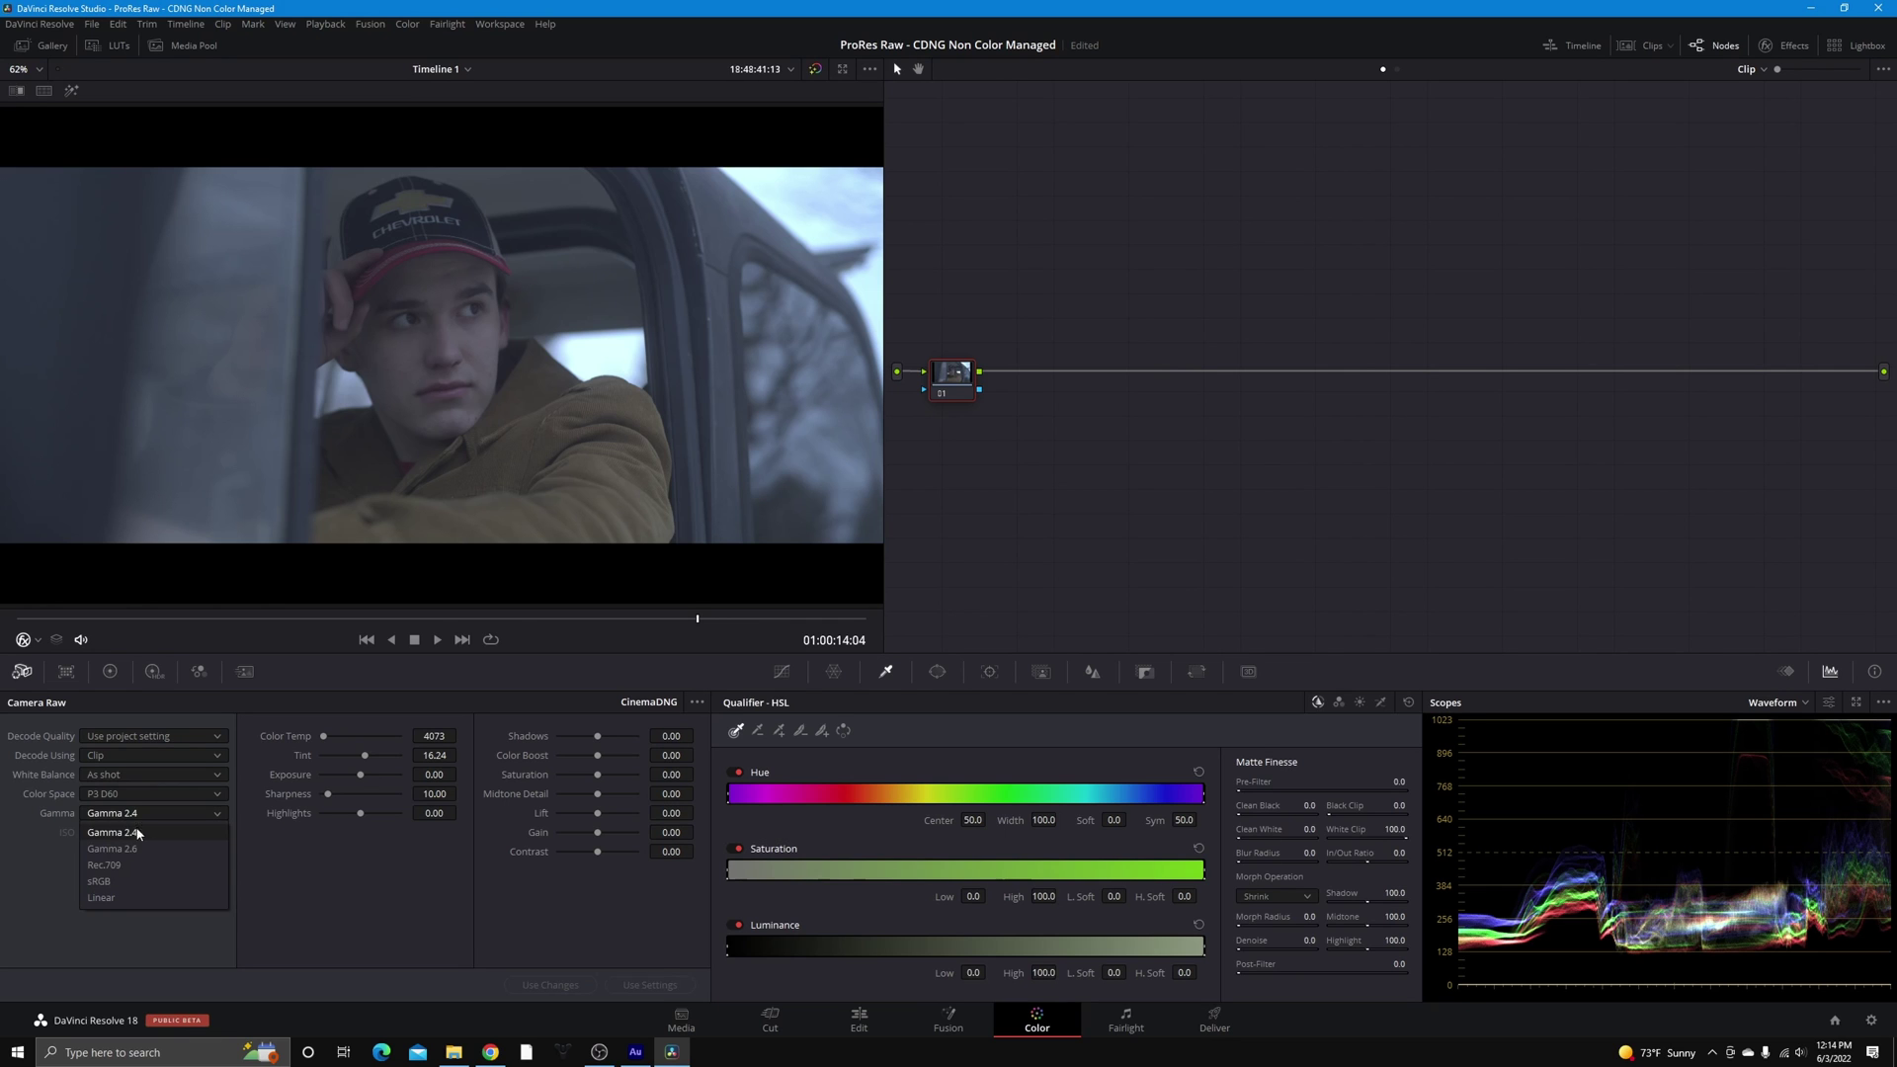
left_click(115, 896)
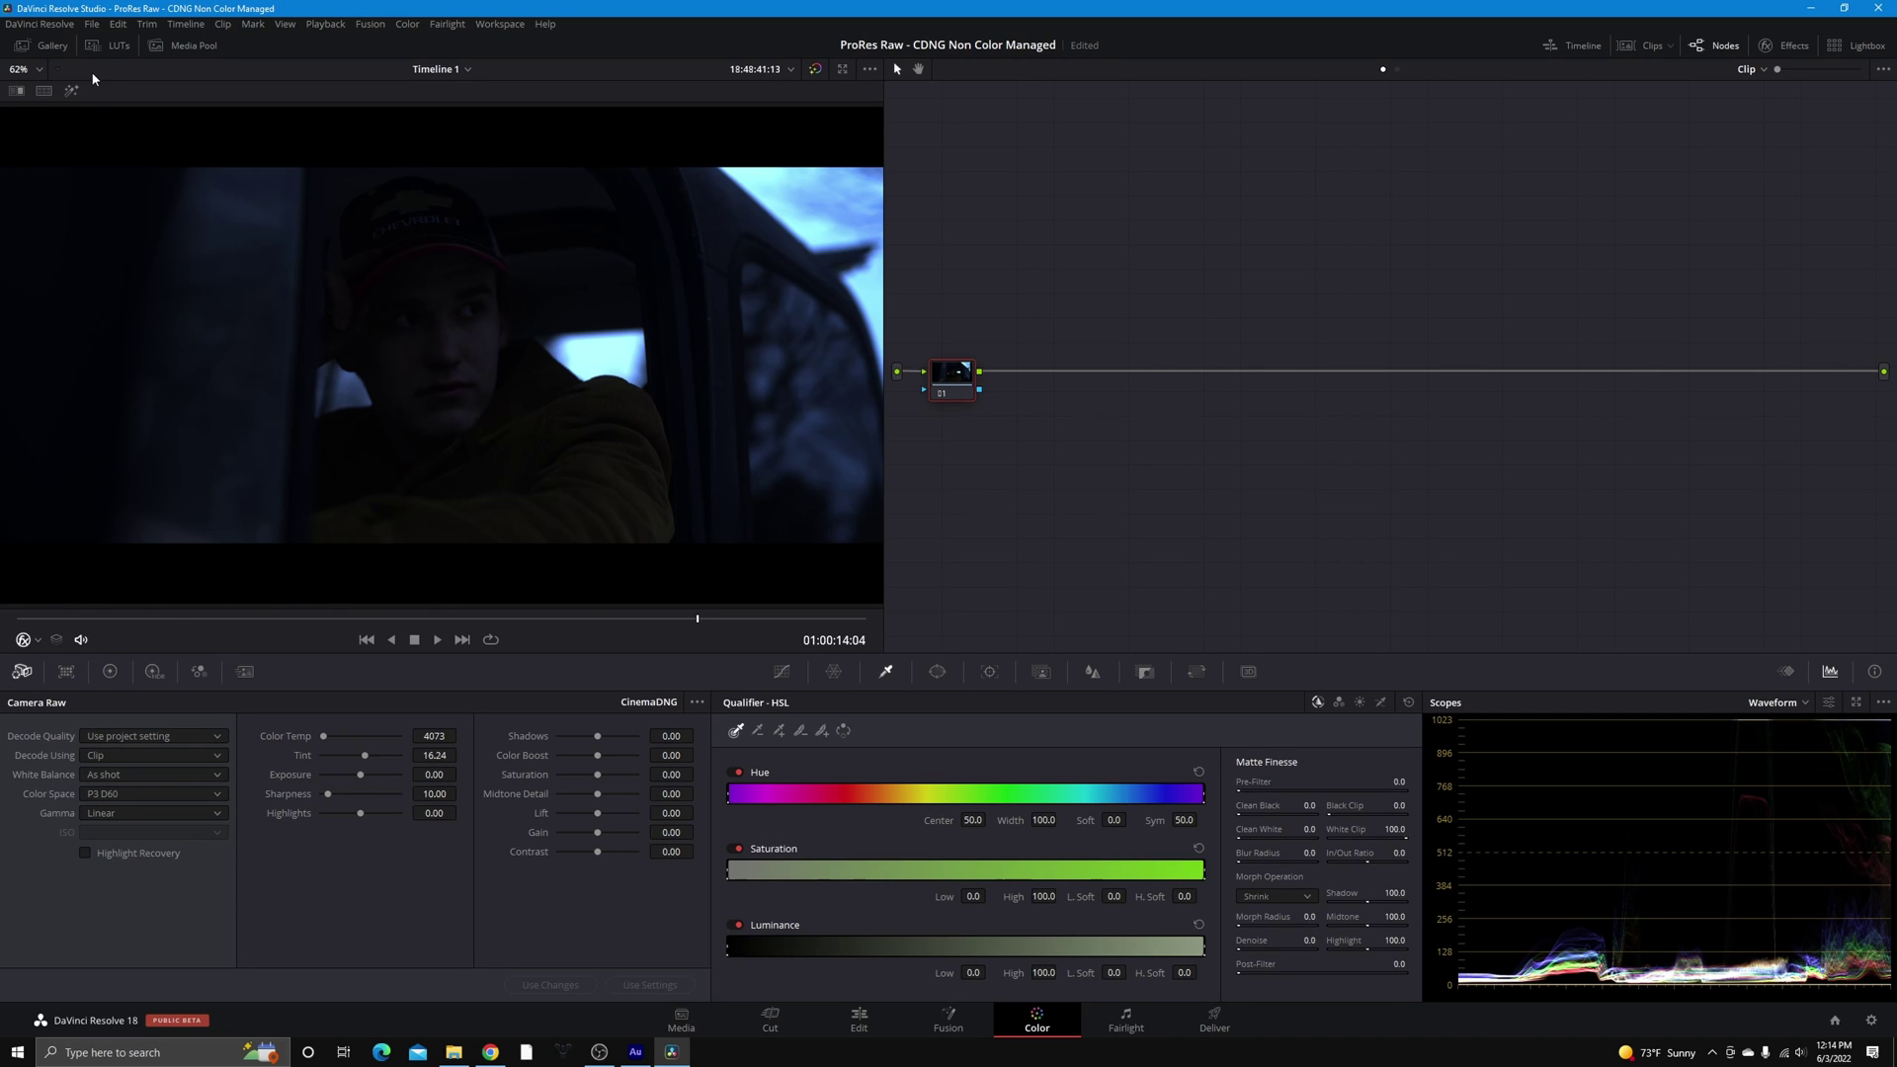
left_click(115, 47)
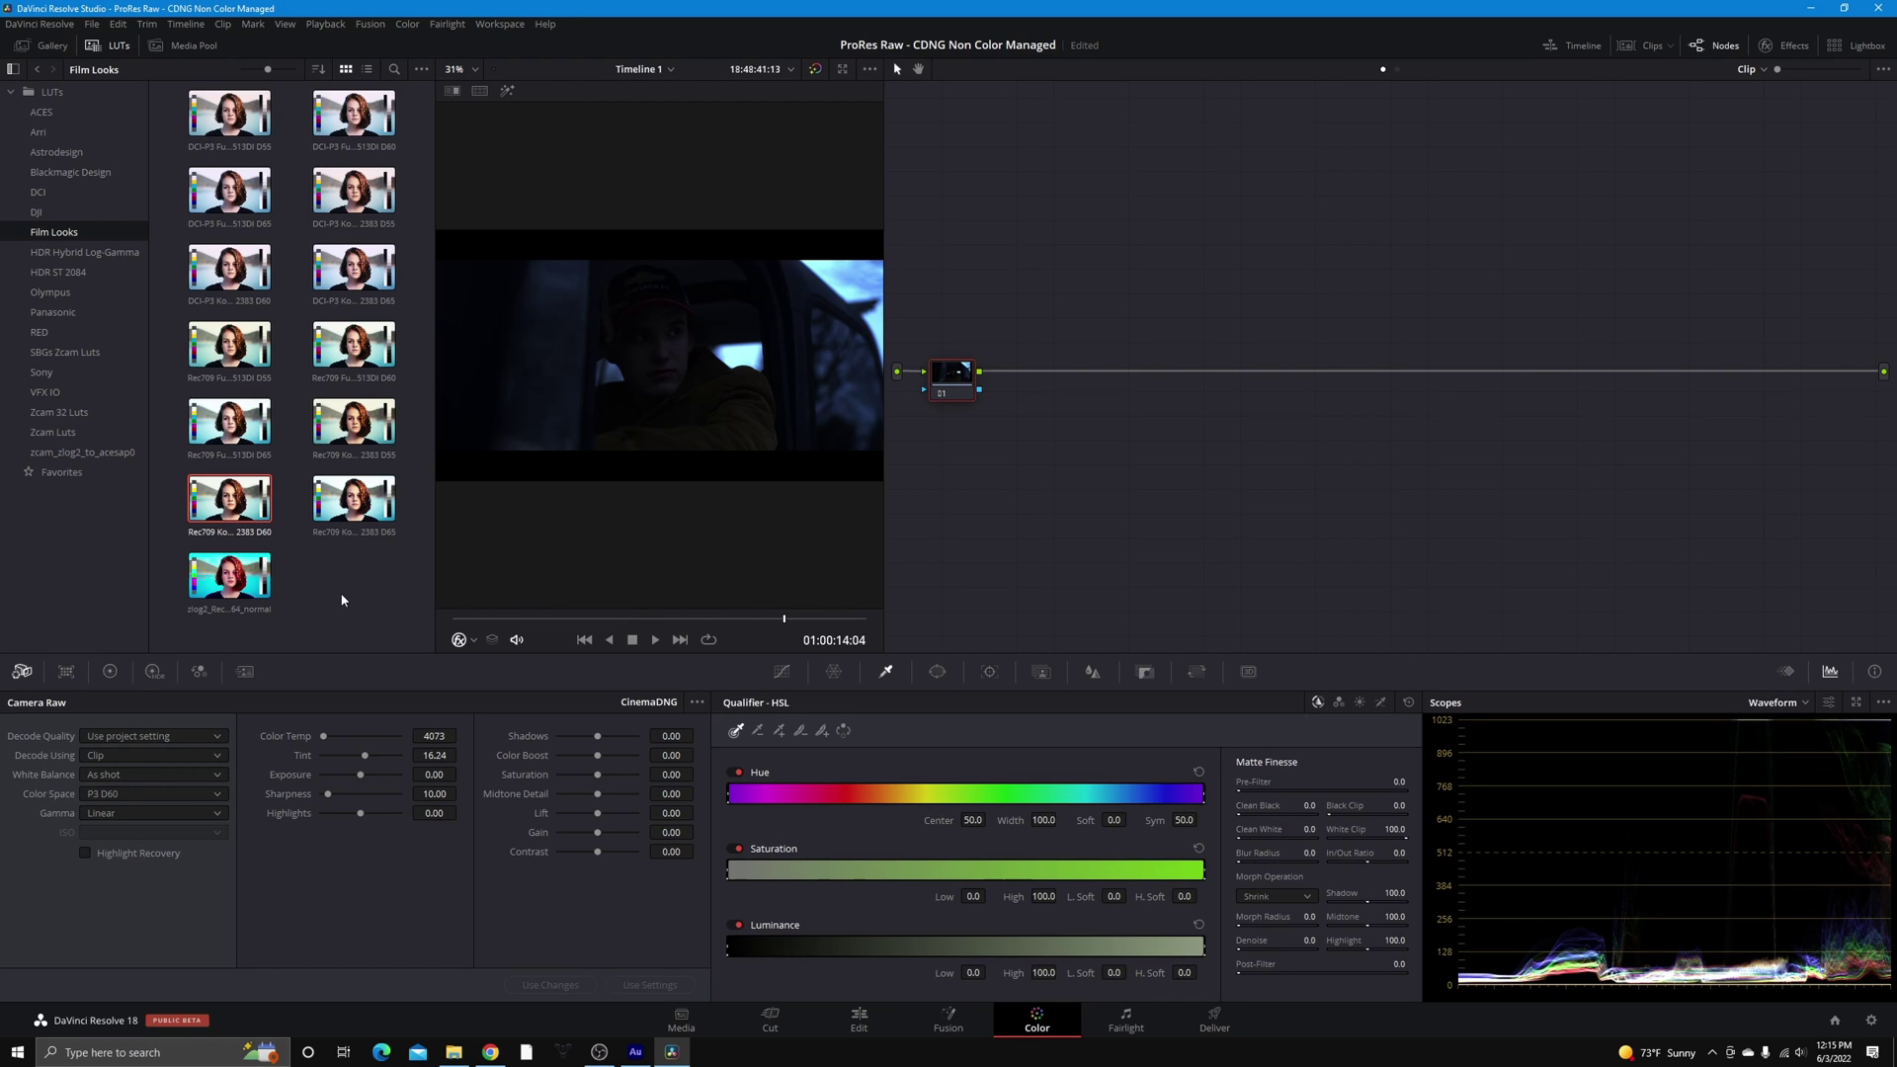
left_click(94, 45)
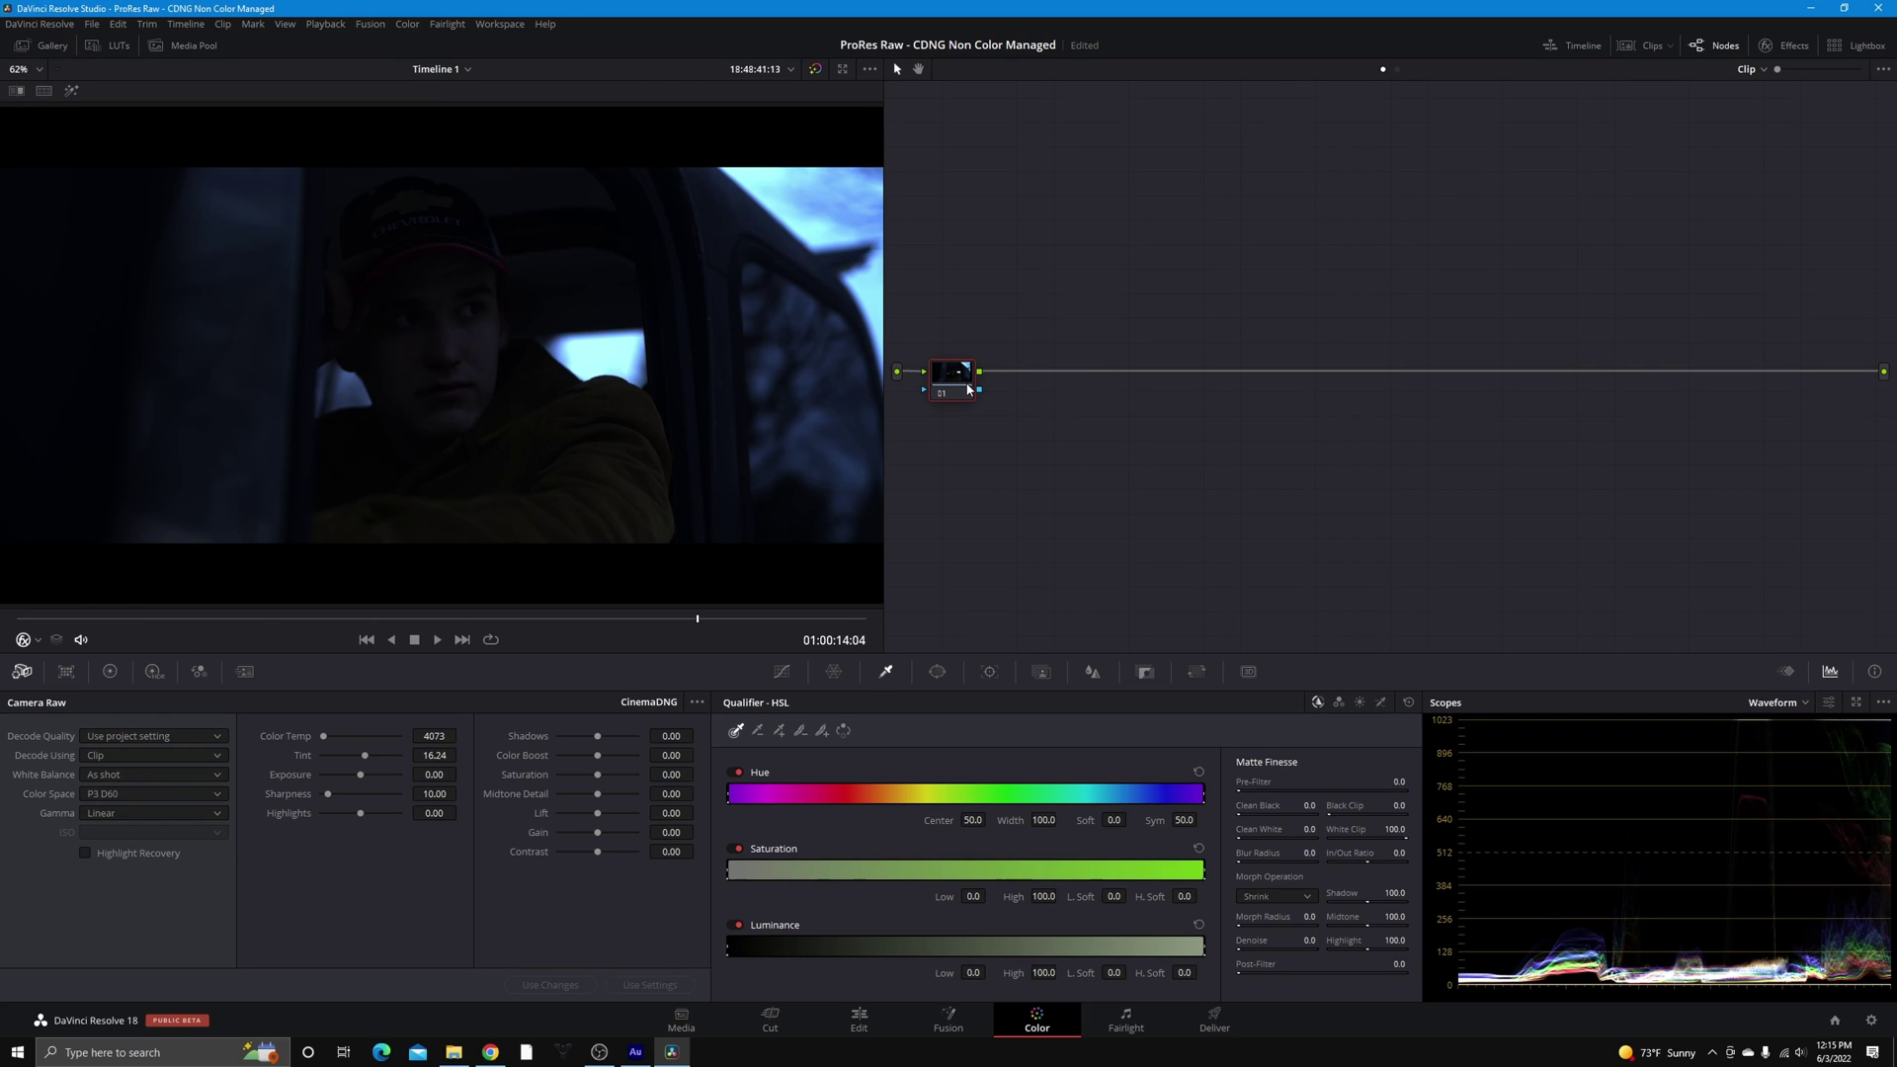
Insert a Color Space Transform on the node link with input color space P3-D60
left_click(1785, 45)
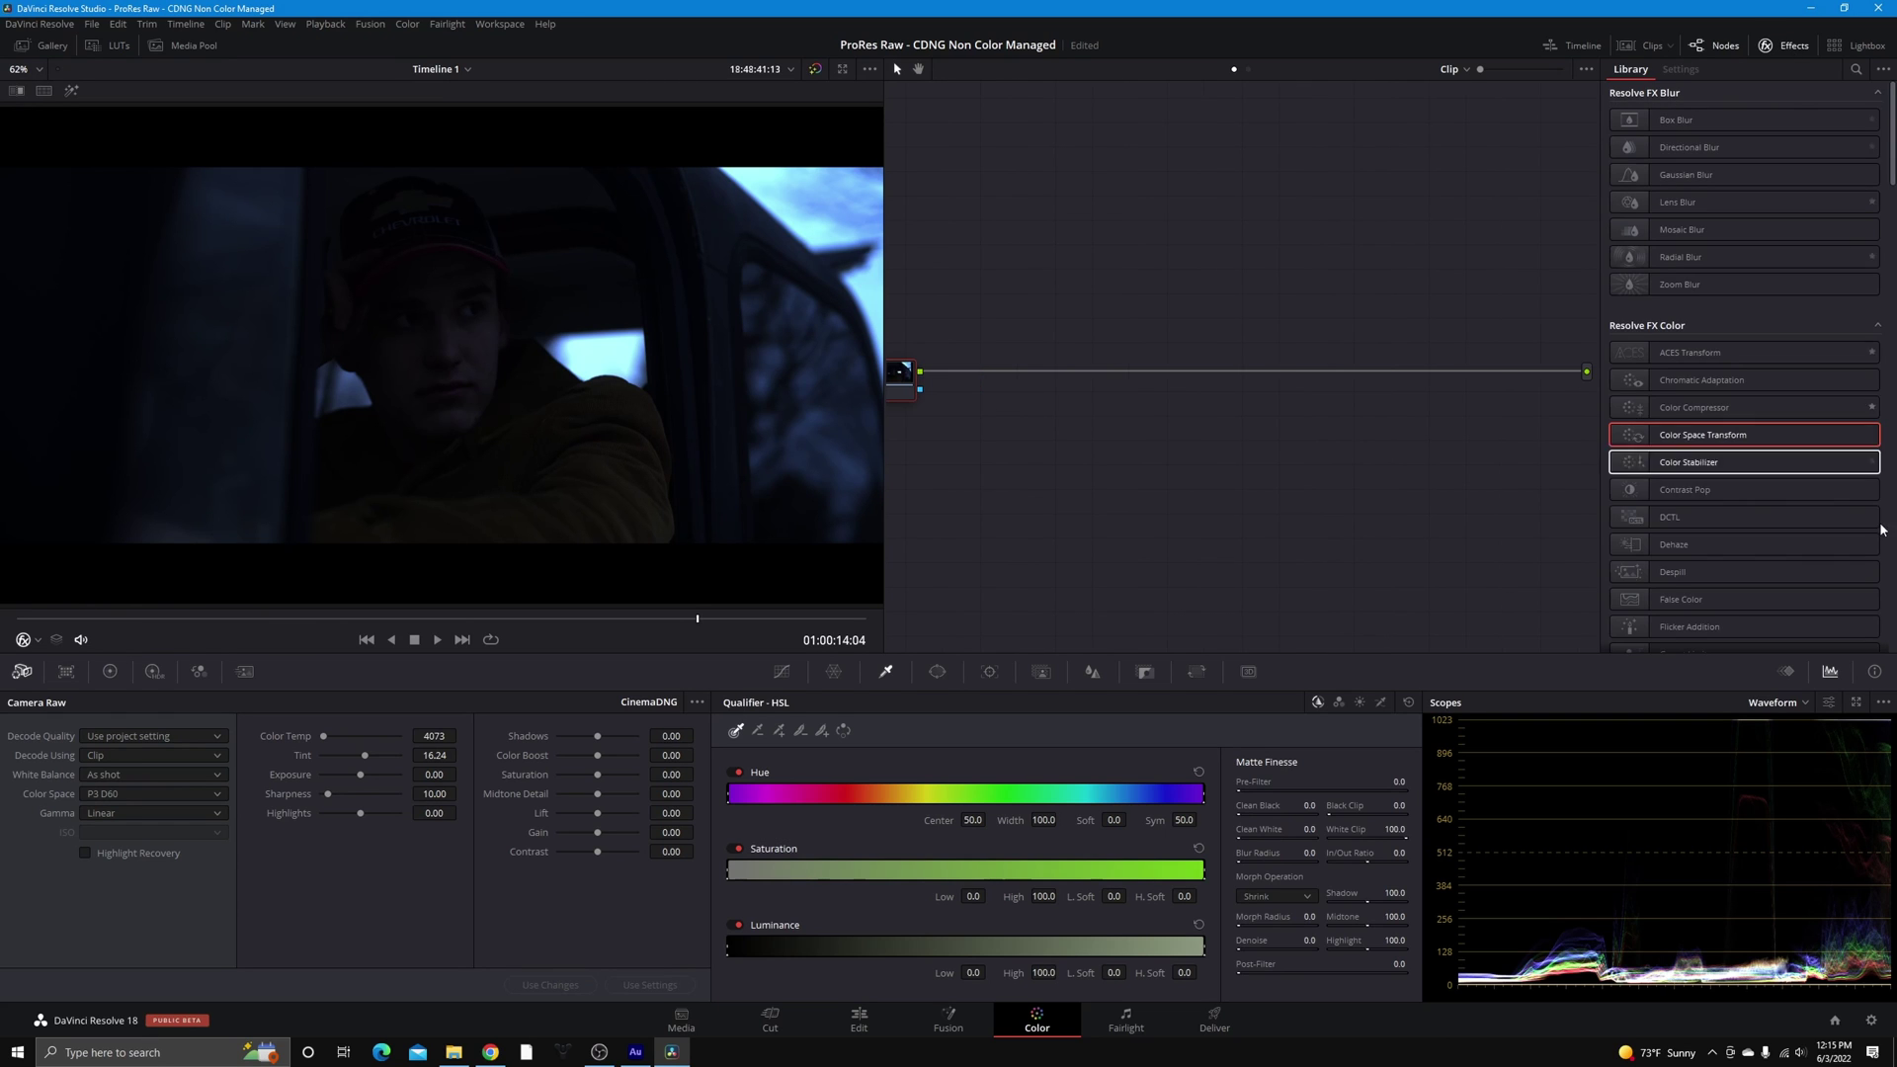
left_click_drag(1752, 431, 885, 368)
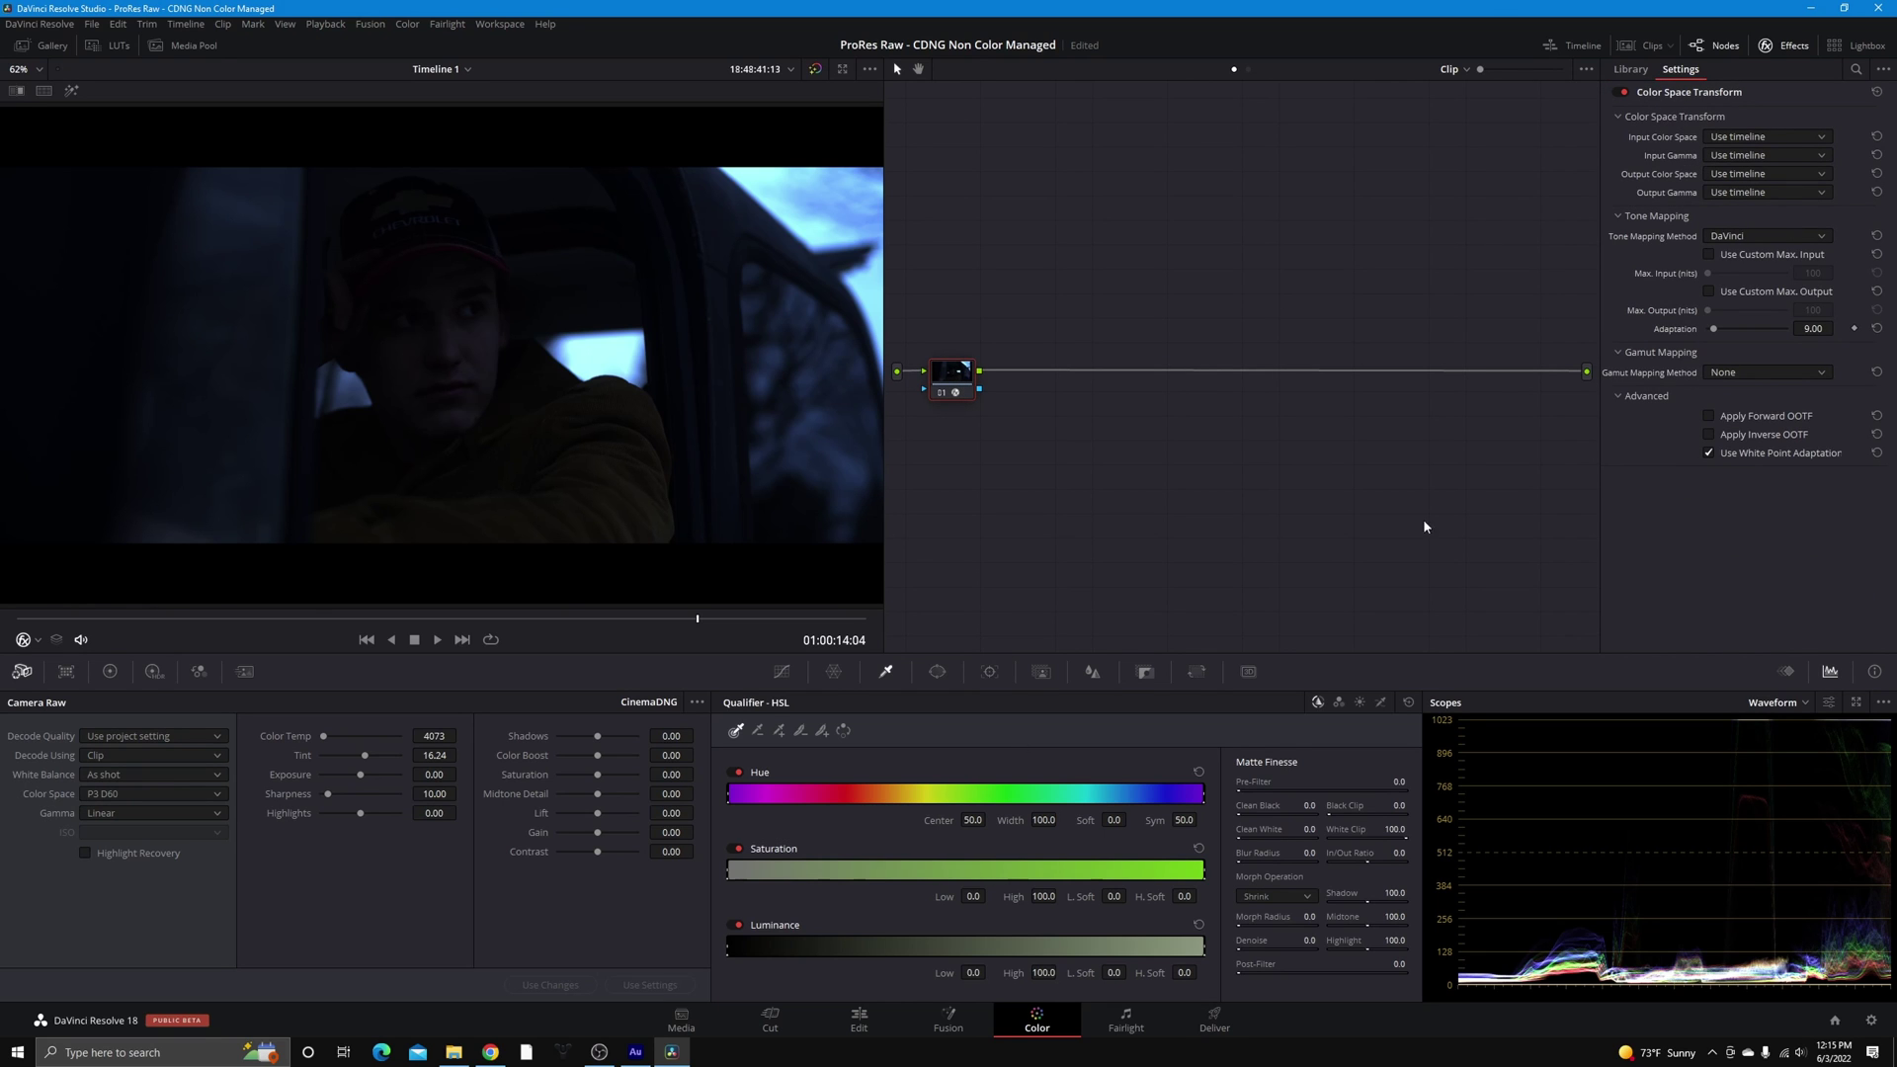
left_click(1731, 138)
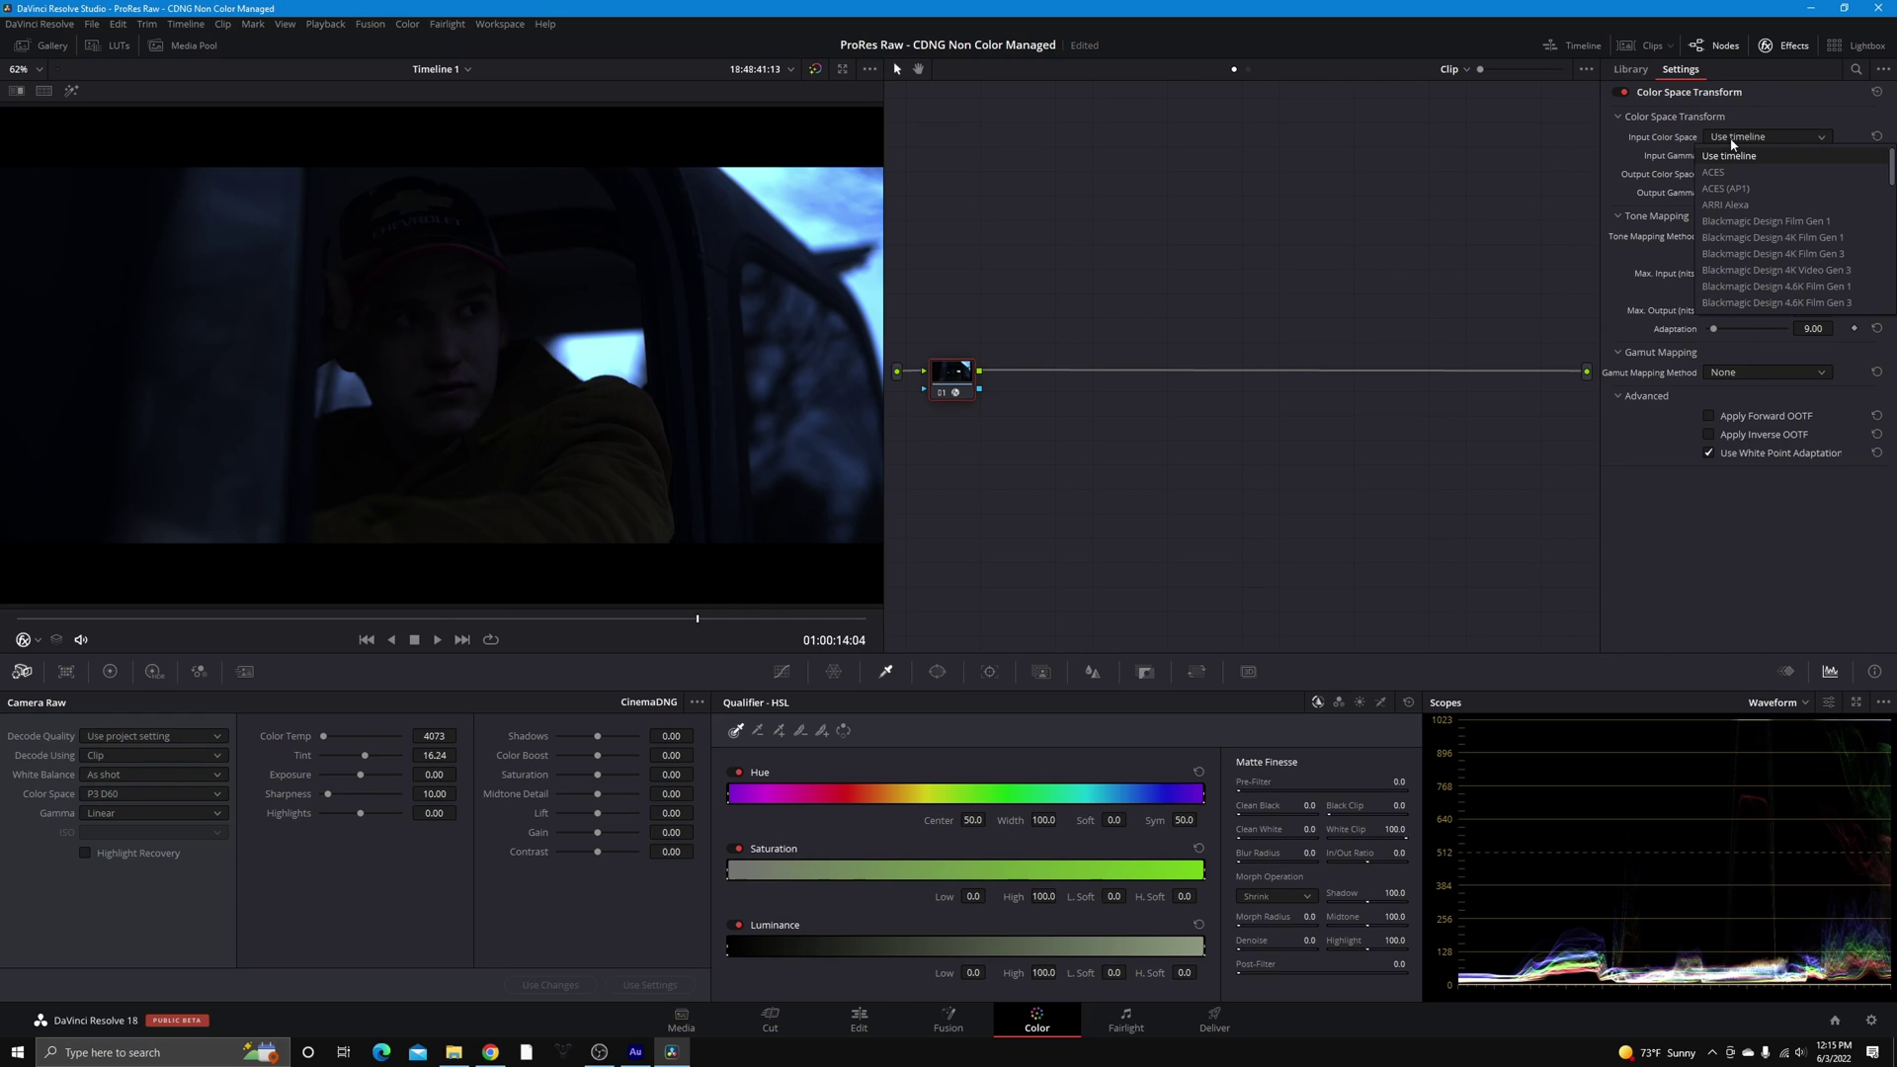
scroll(1734, 247, "down", 8)
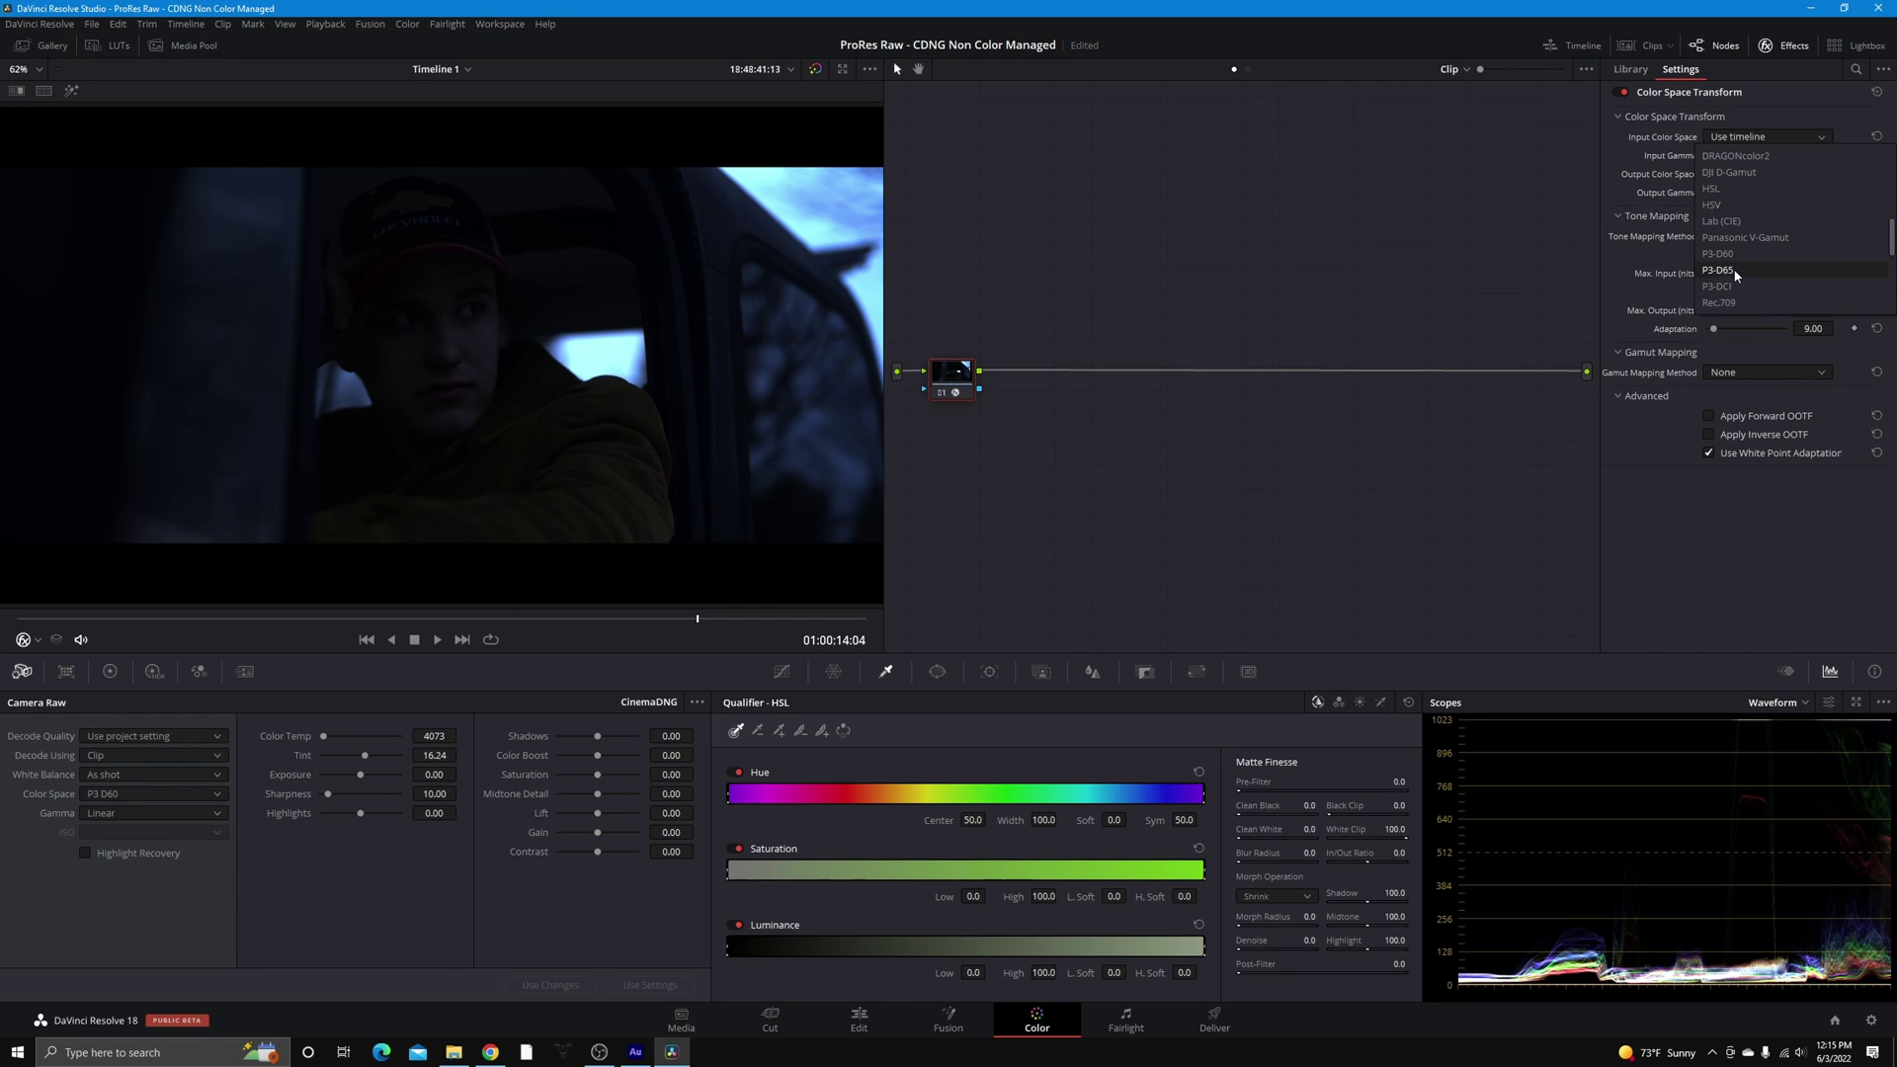
left_click(1741, 254)
Set the transform's input gamma to Linear
left_click(1741, 156)
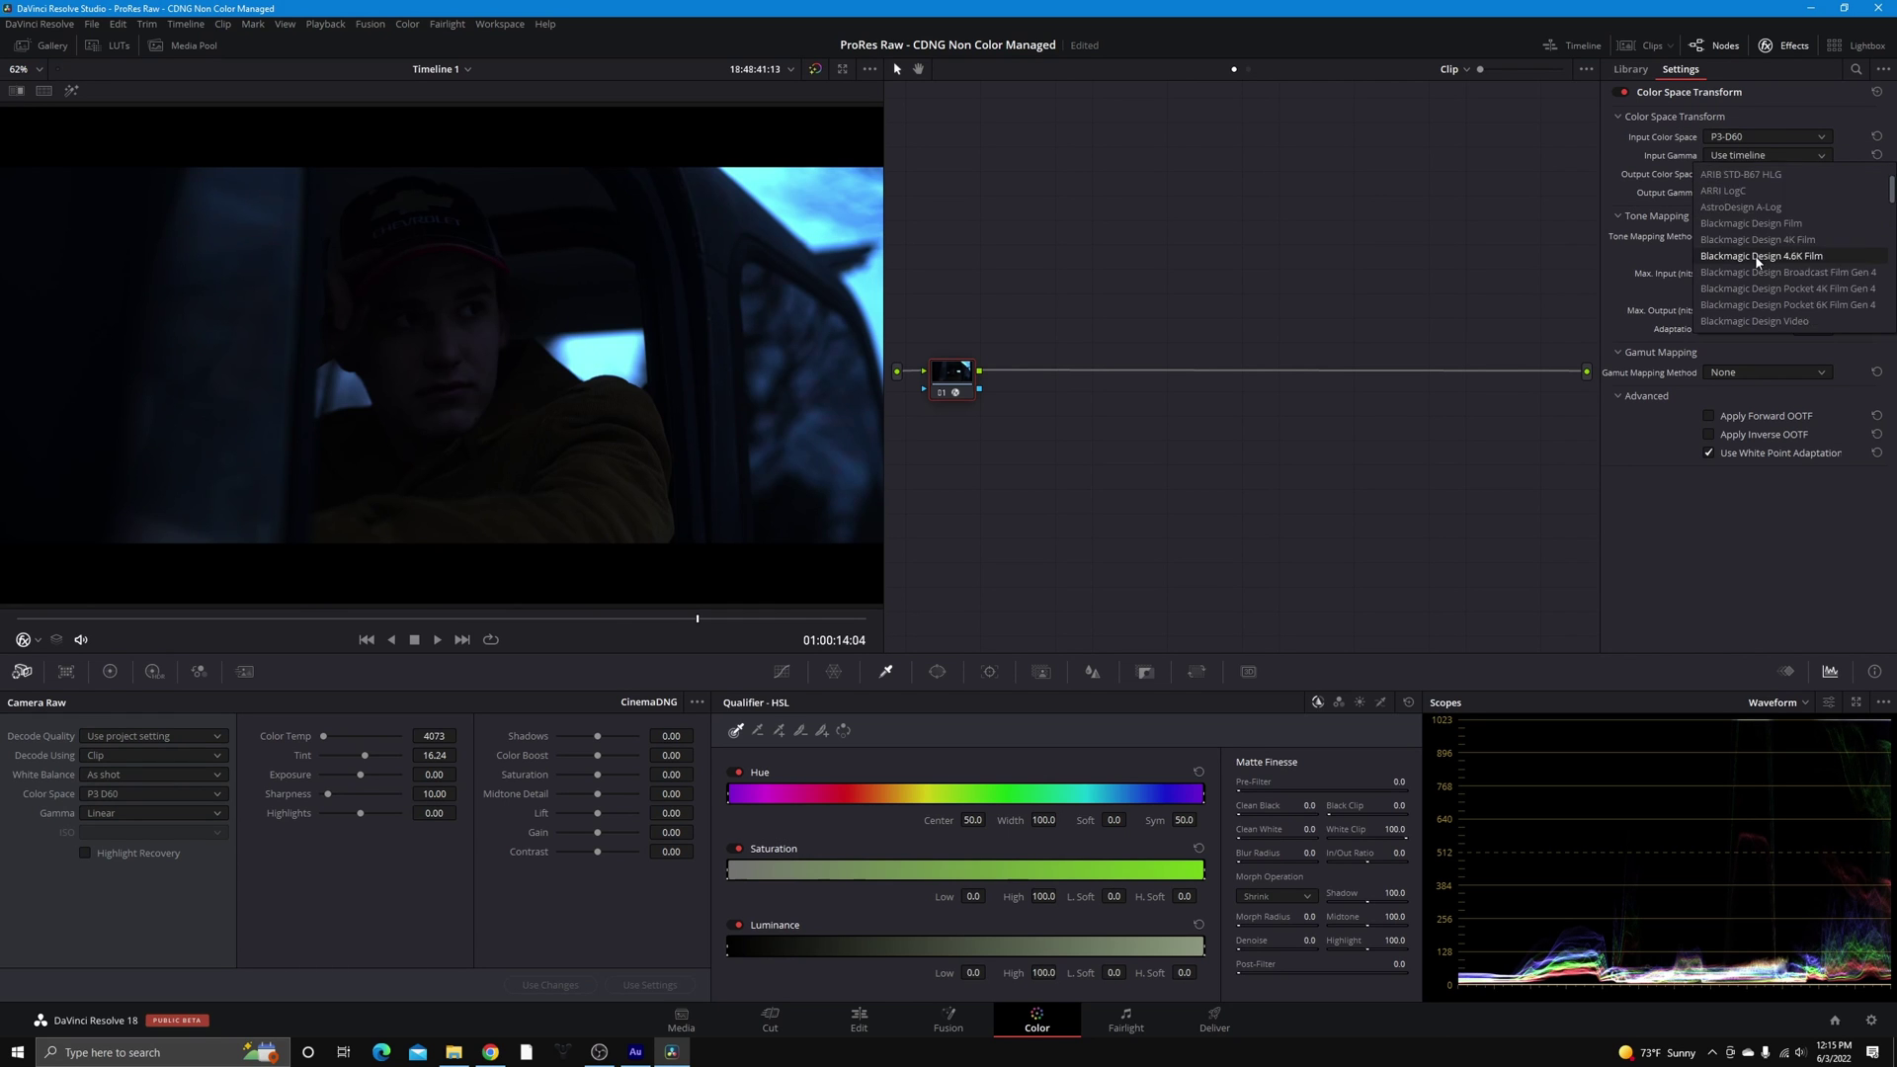
scroll(1751, 266, "down", 6)
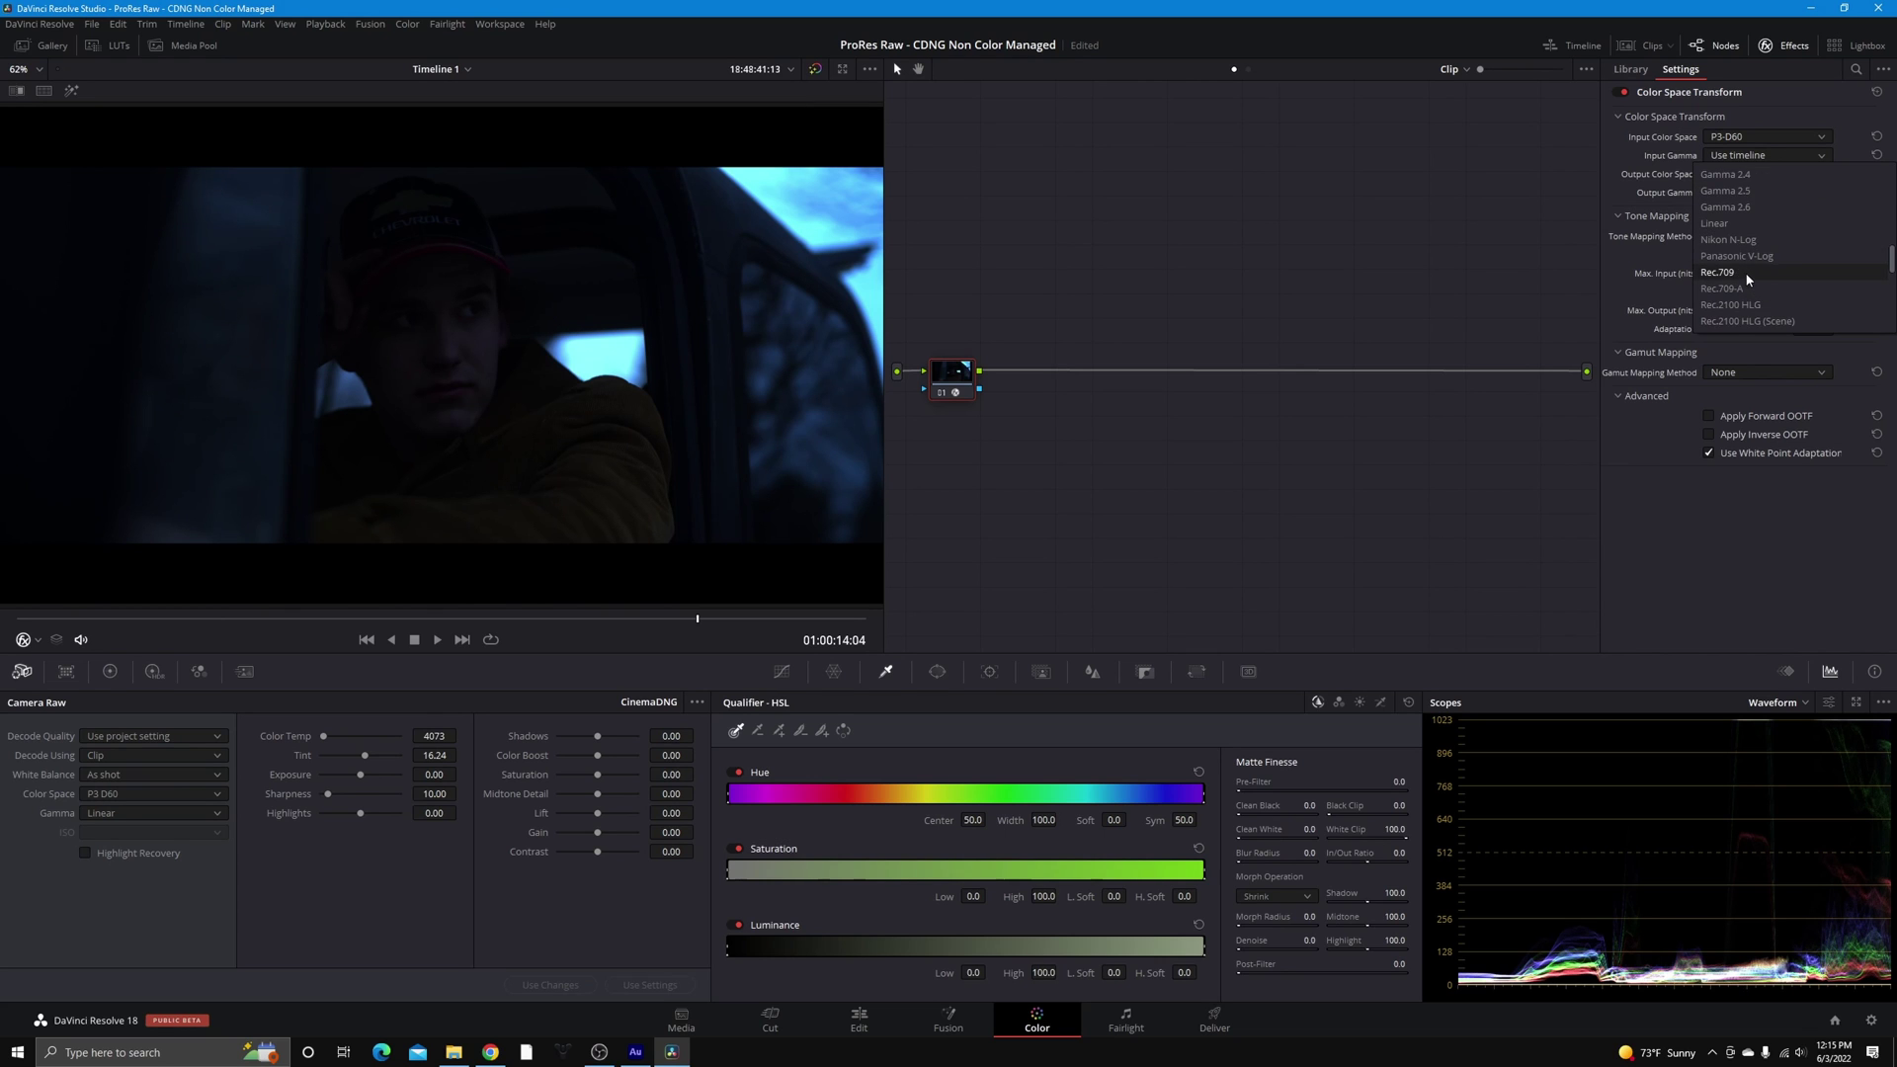
left_click(1748, 272)
left_click(1733, 156)
scroll(1746, 277, "down", 5)
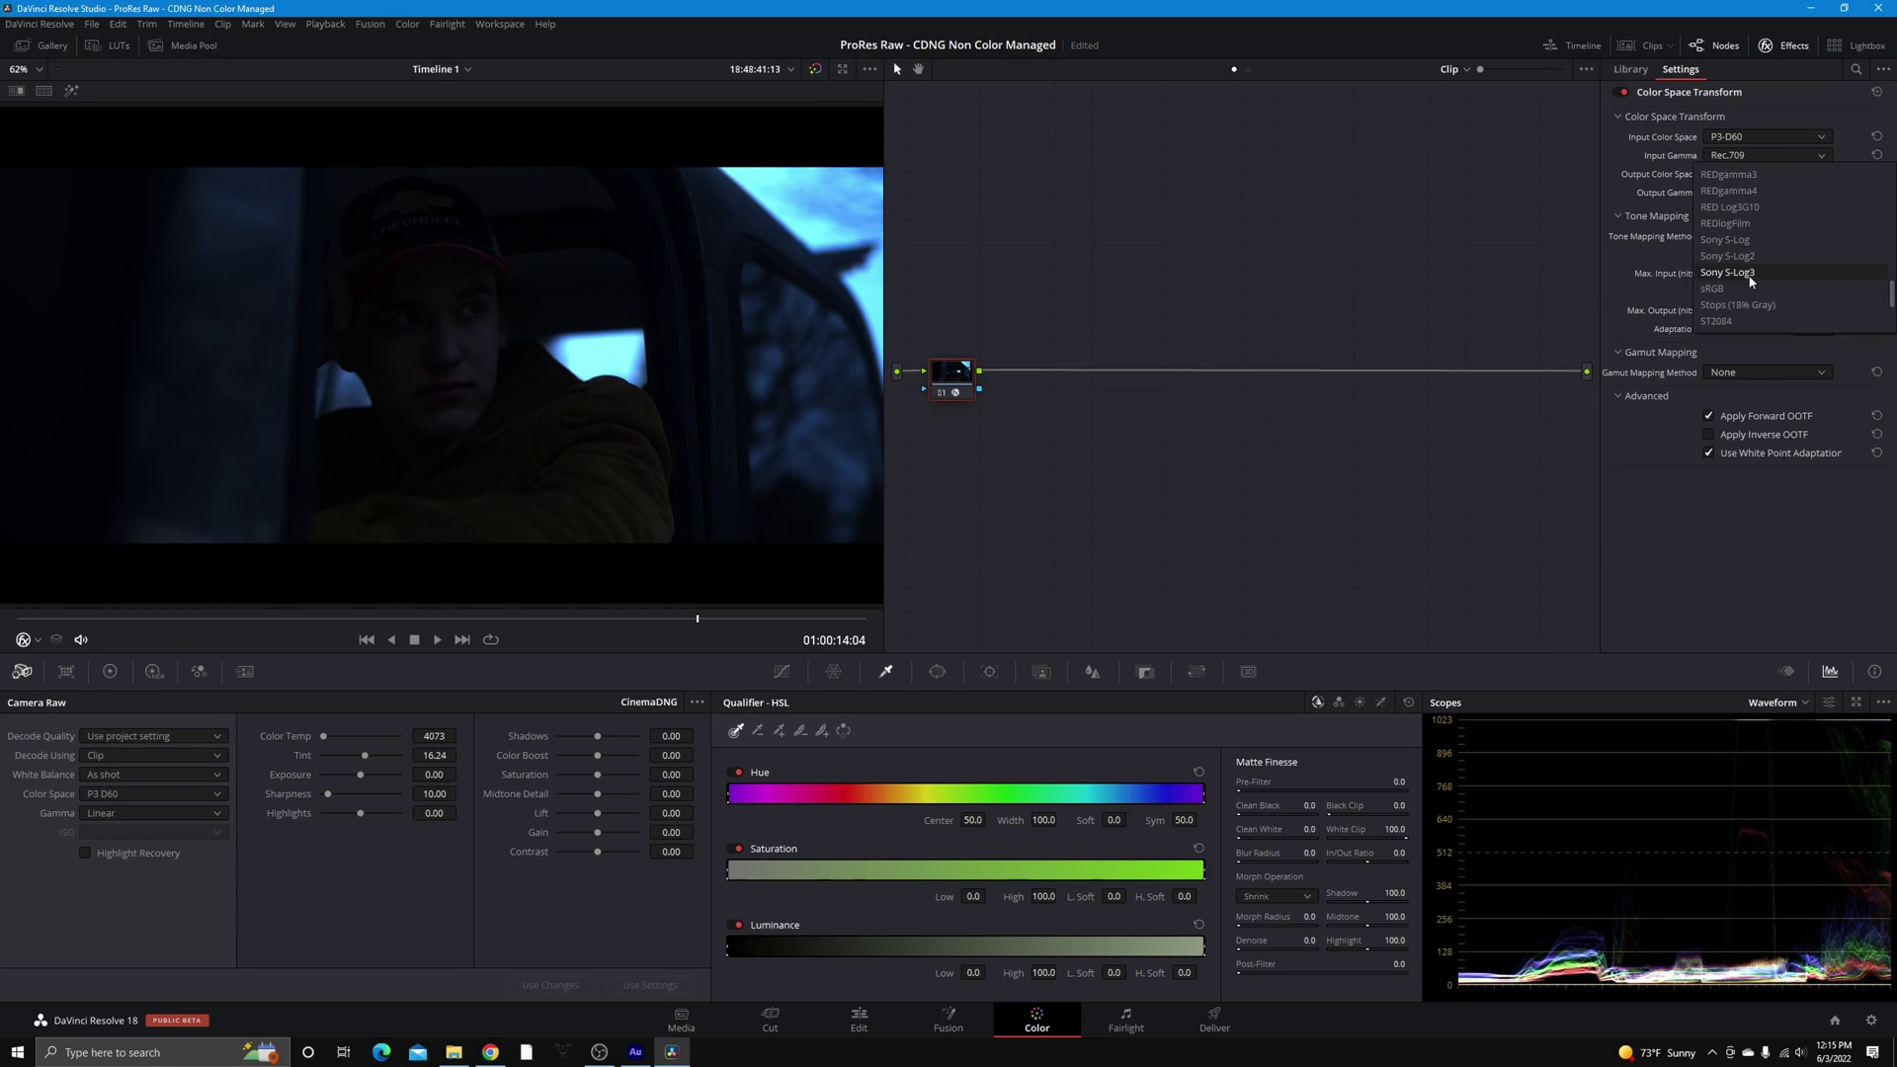
scroll(1746, 289, "up", 5)
scroll(1741, 253, "up", 3)
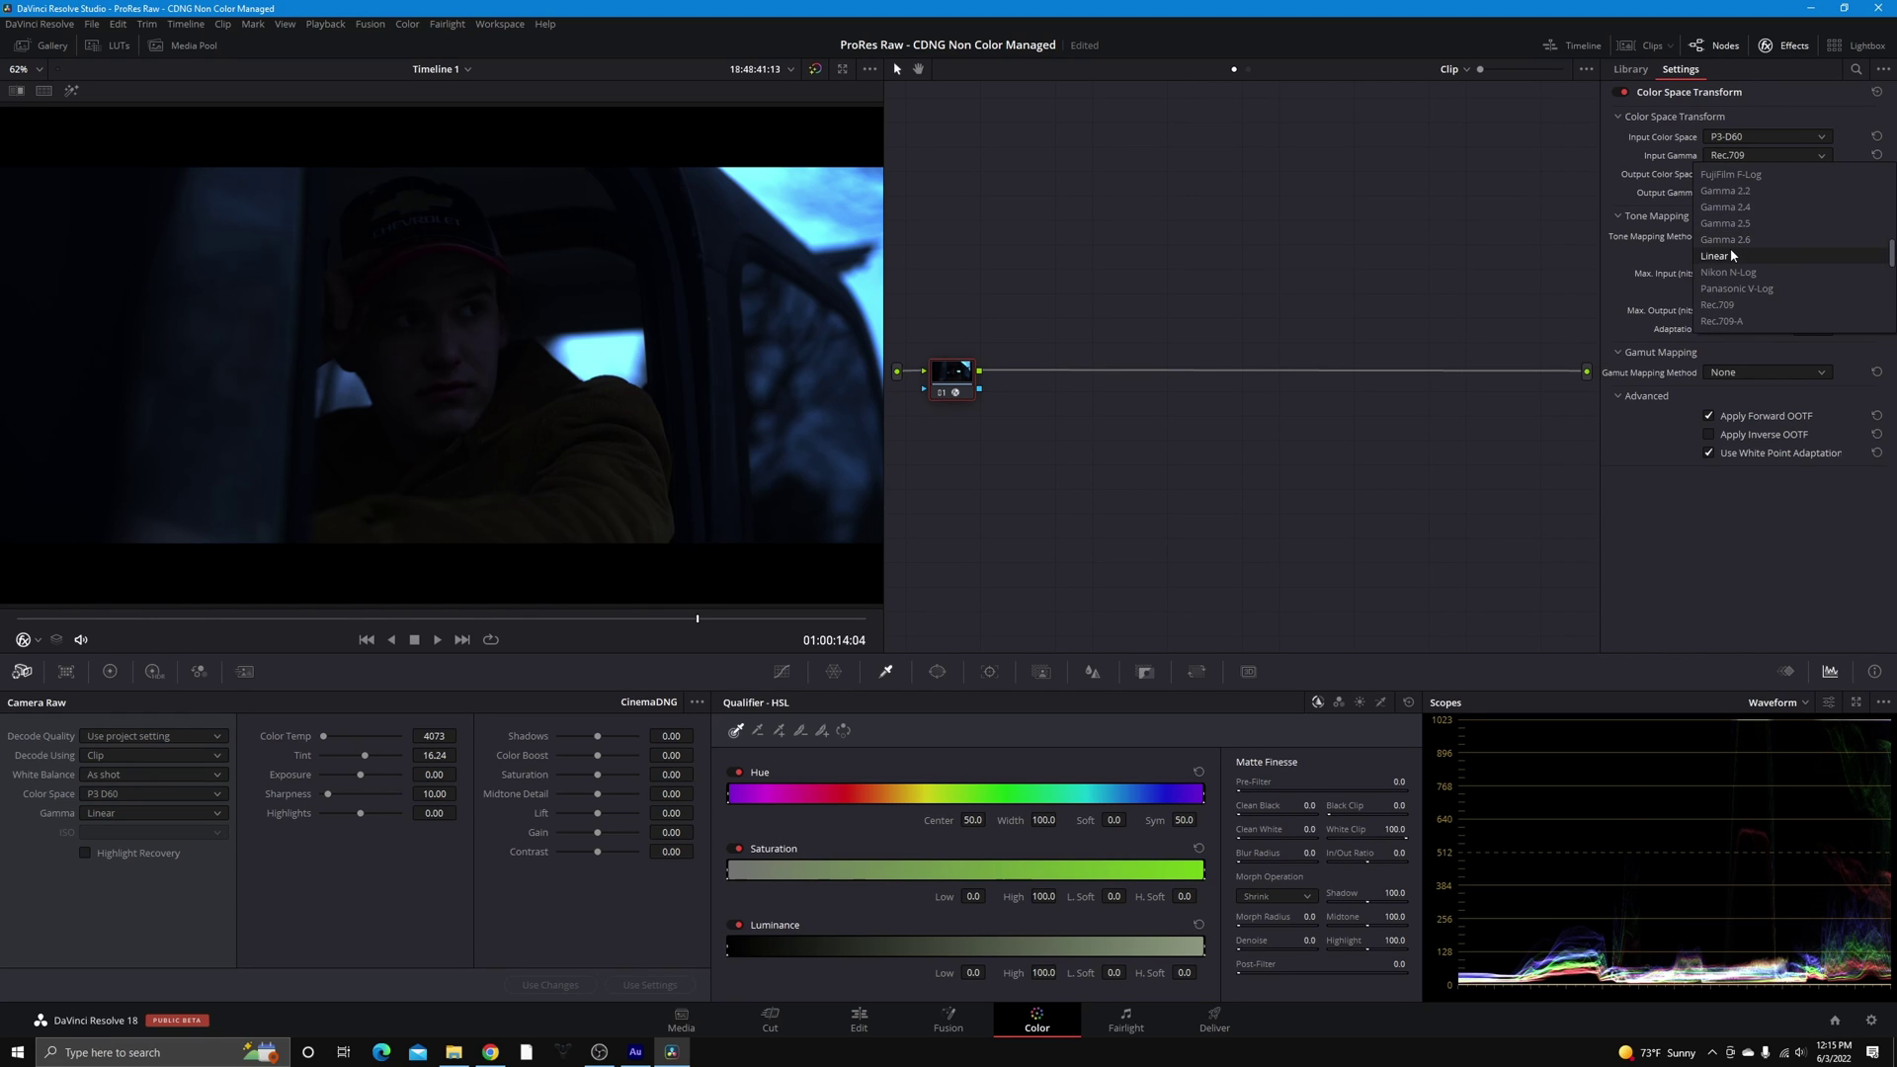
left_click(1730, 247)
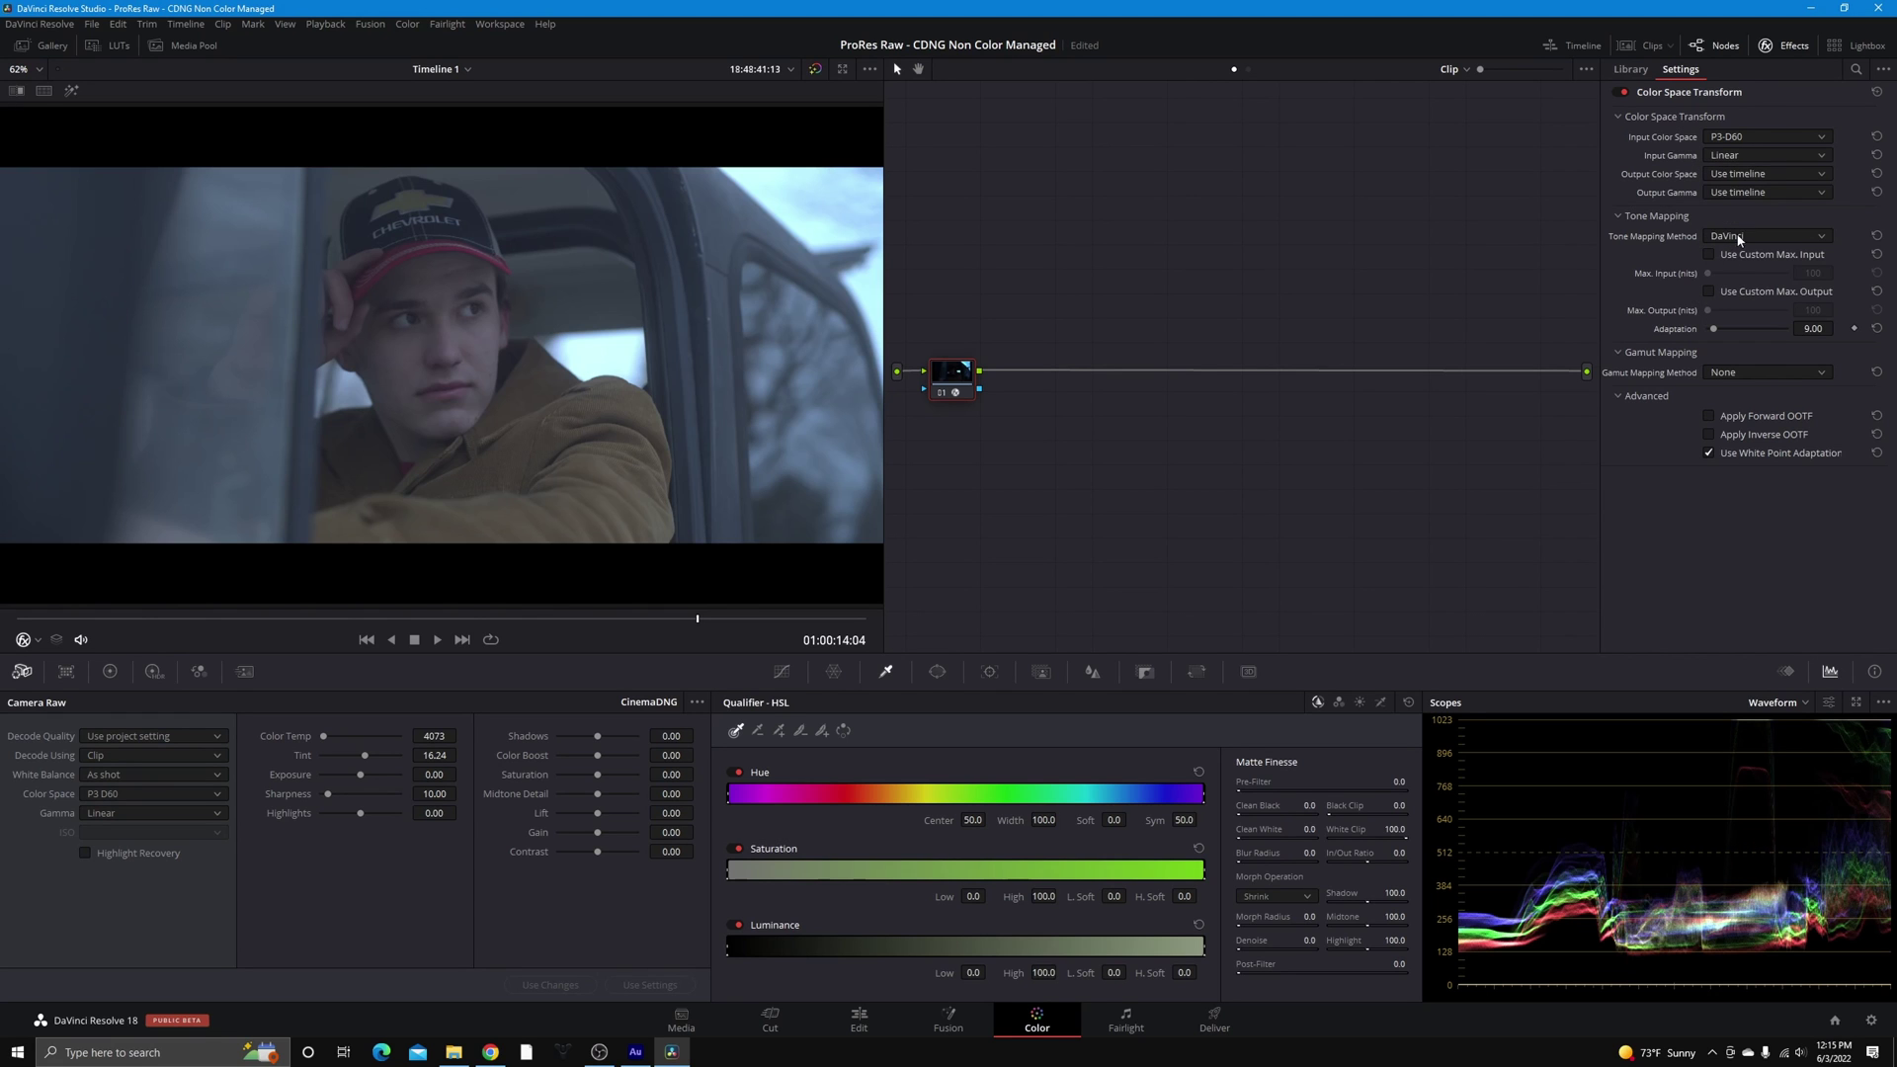
Set the output color space to Rec.709 and output gamma to Cineon Film Log
left_click(1727, 182)
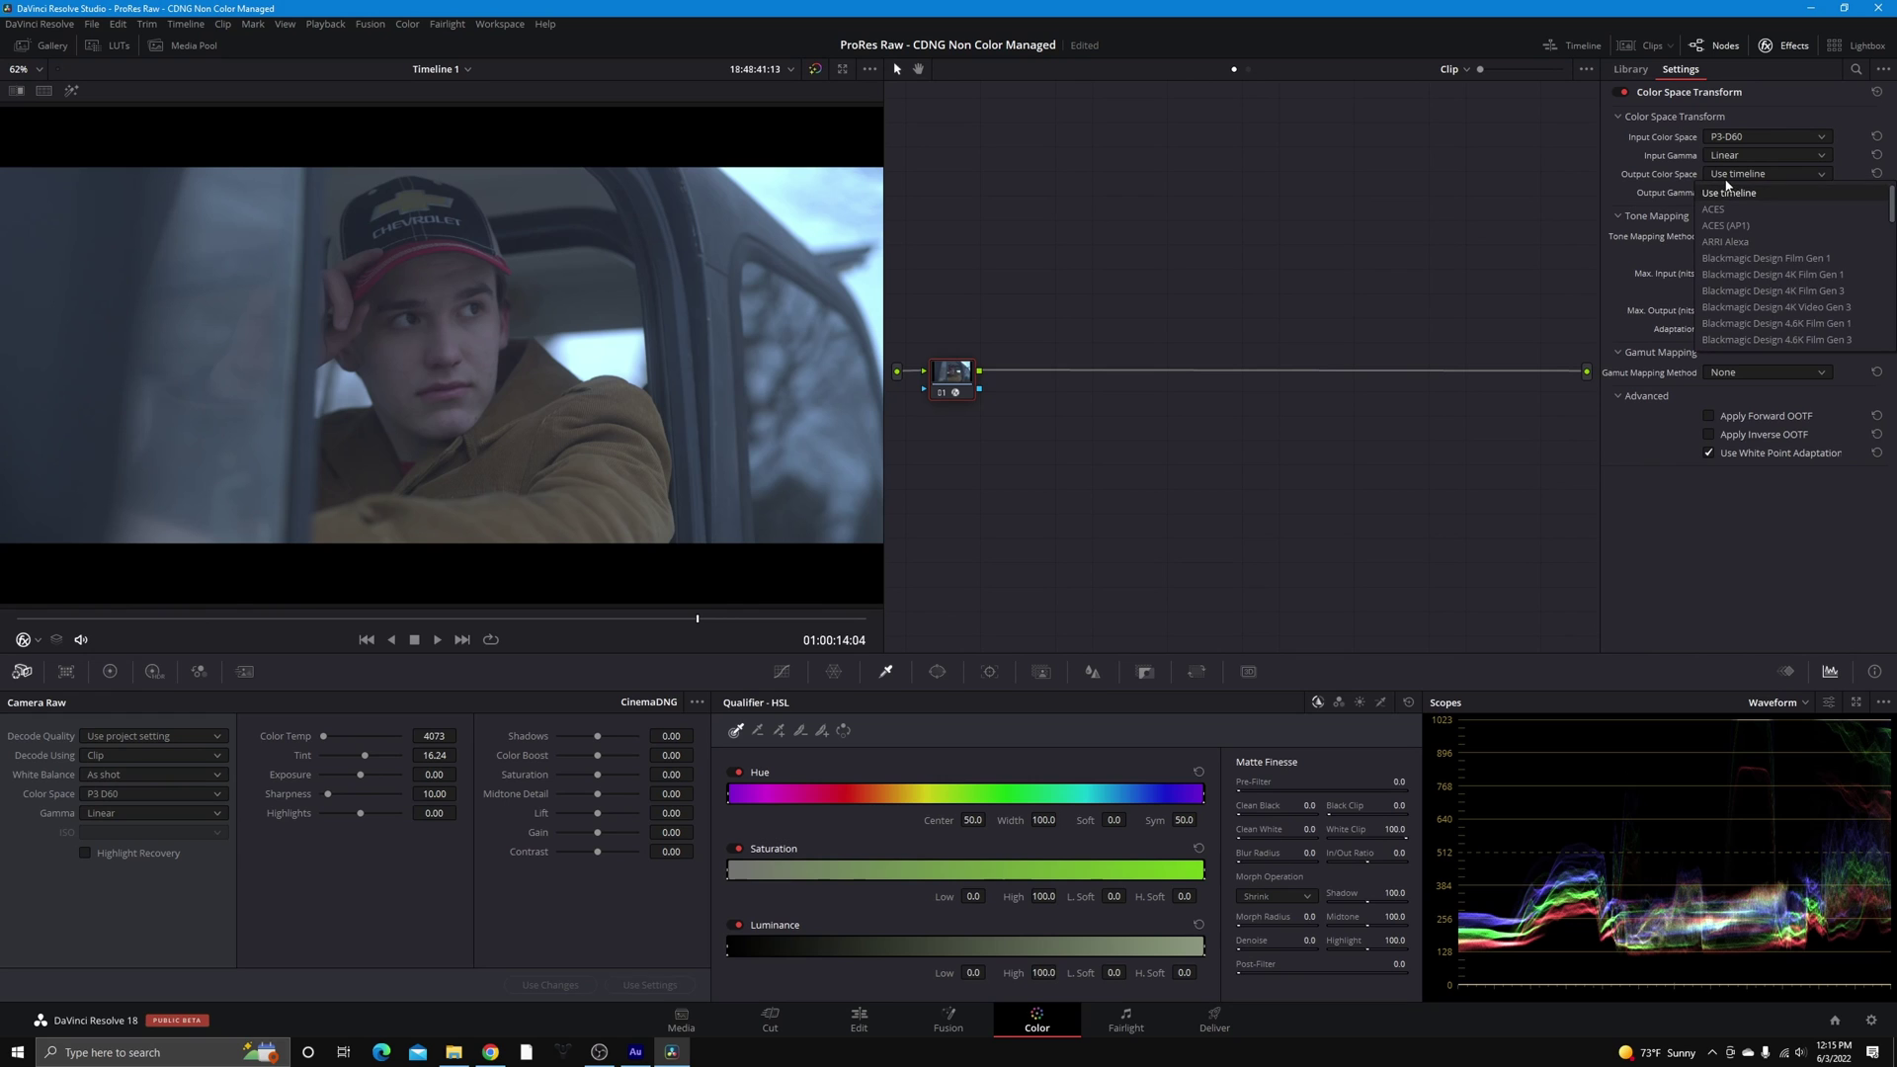
scroll(1745, 326, "down", 6)
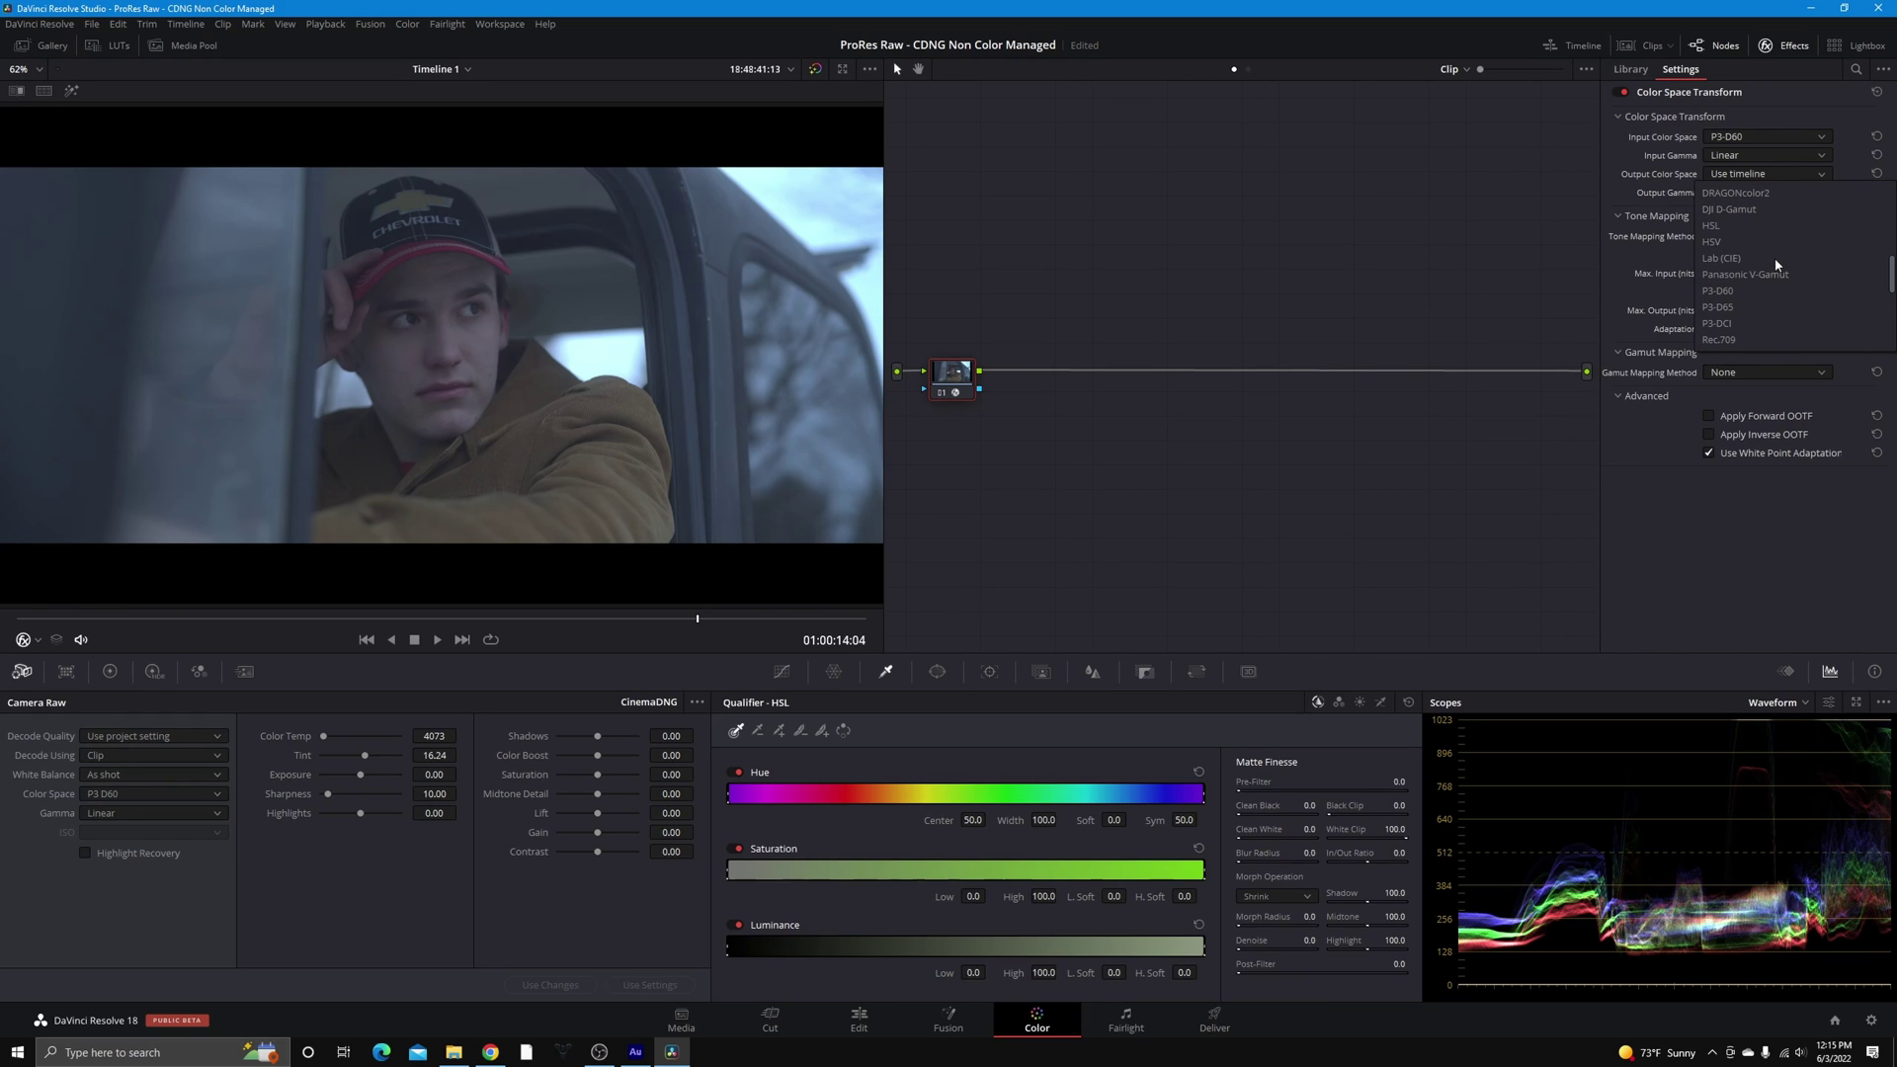
left_click(1744, 341)
left_click(1749, 192)
scroll(1740, 244, "down", 5)
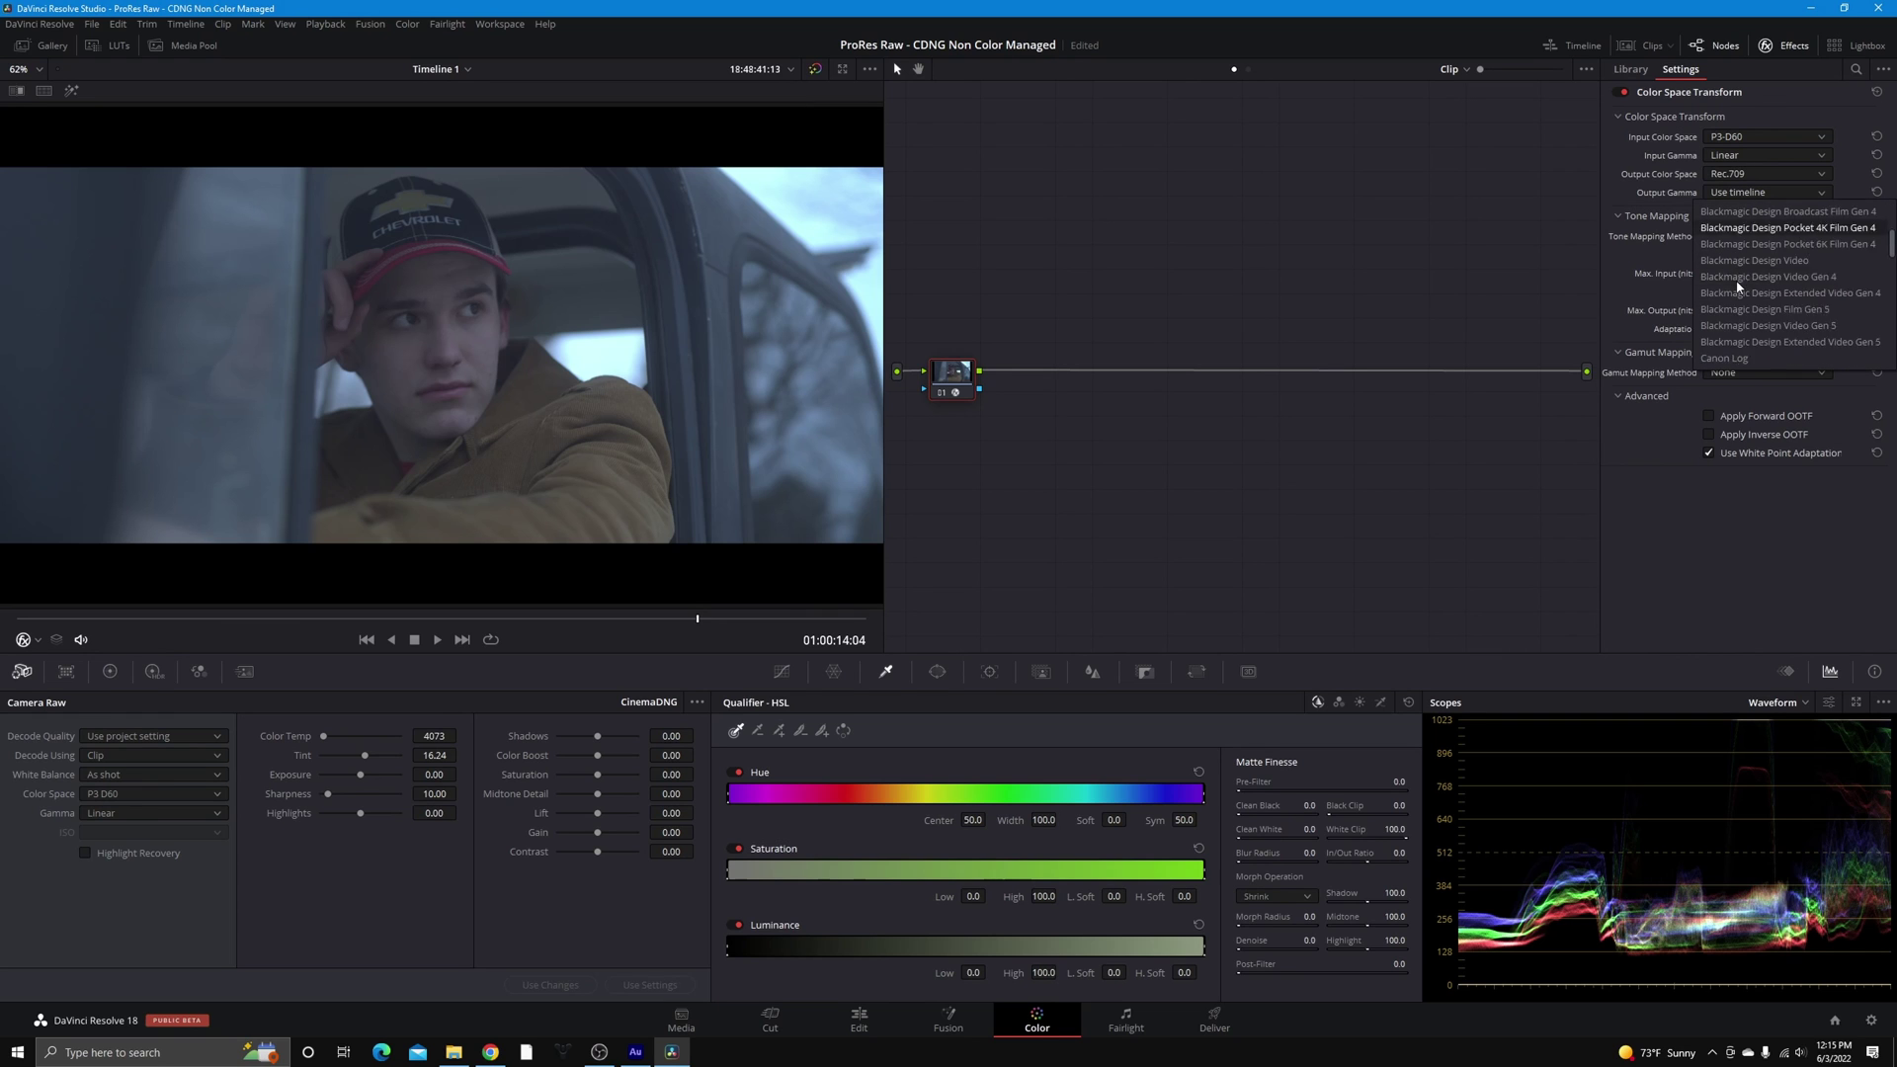
scroll(1739, 357, "up", 3)
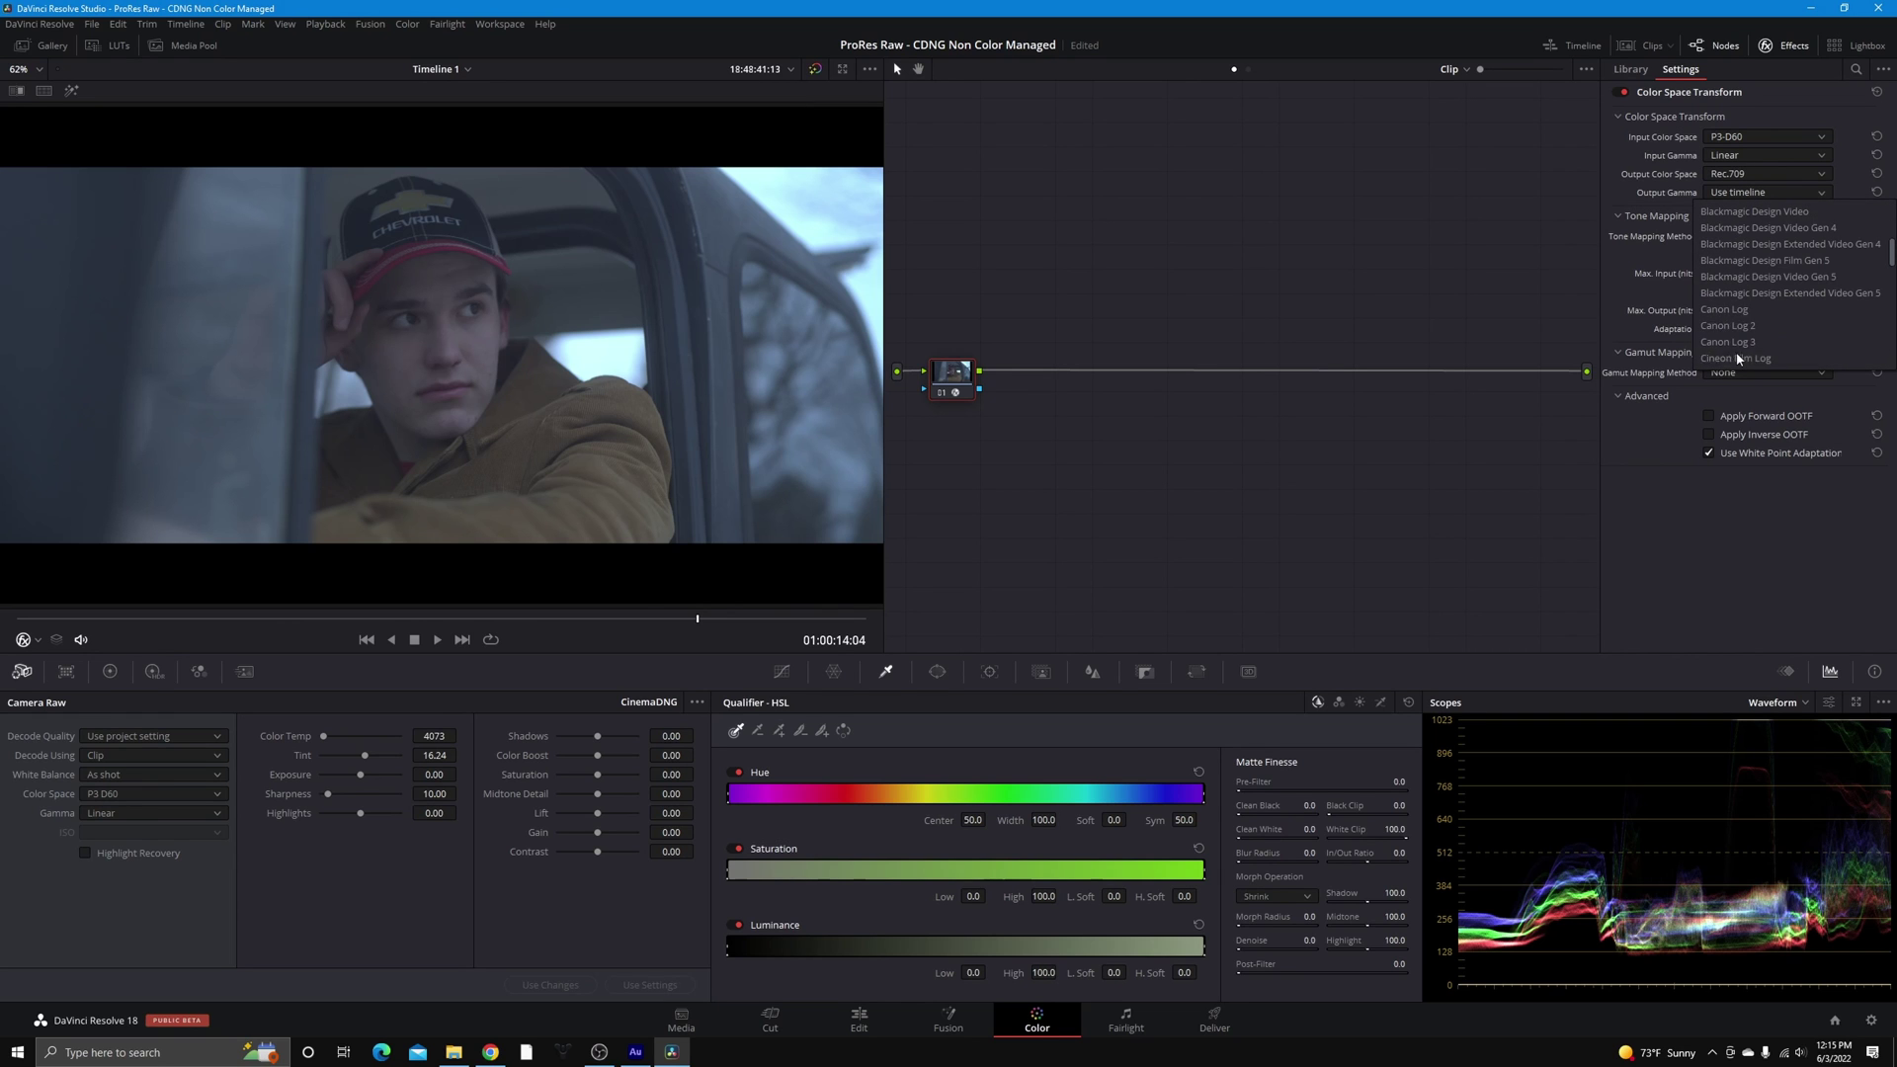
left_click(1772, 358)
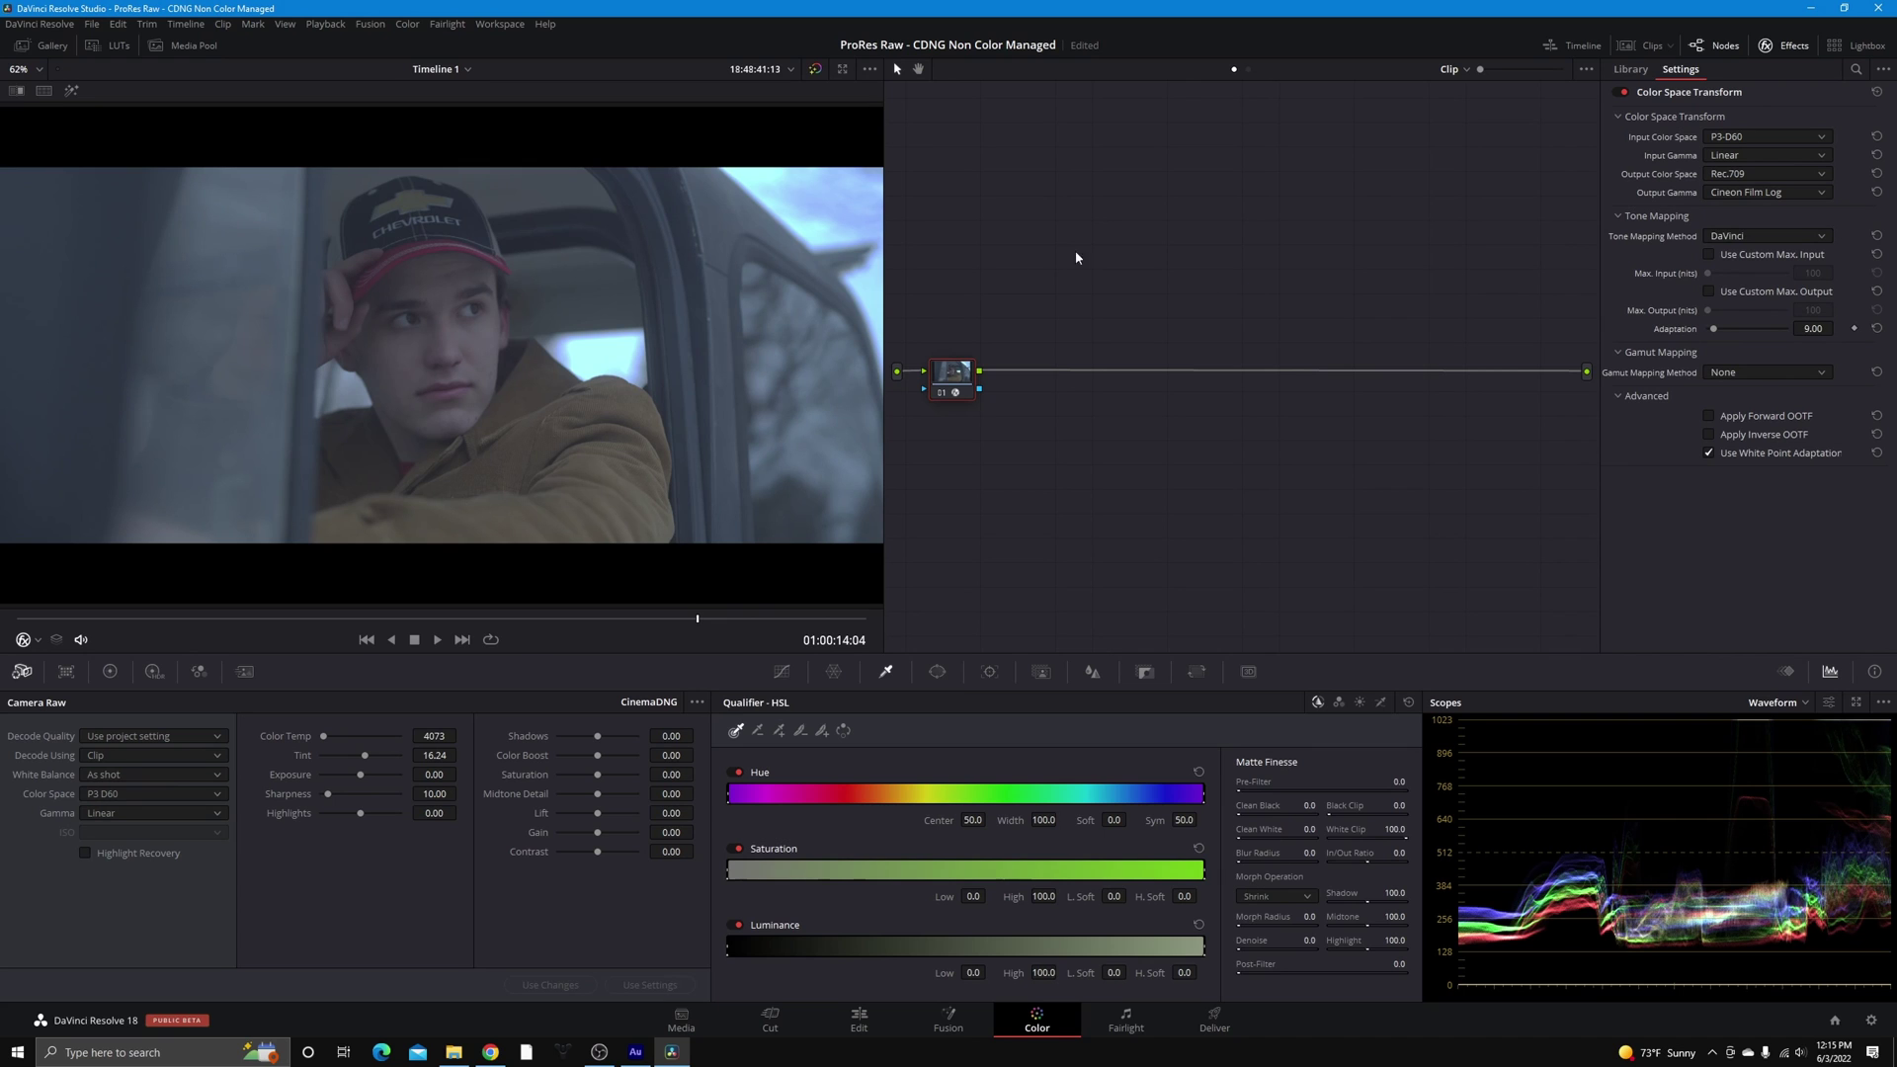
Briefly look through the Film Looks LUT browser, then bring up the tone mapping choices
left_click(89, 45)
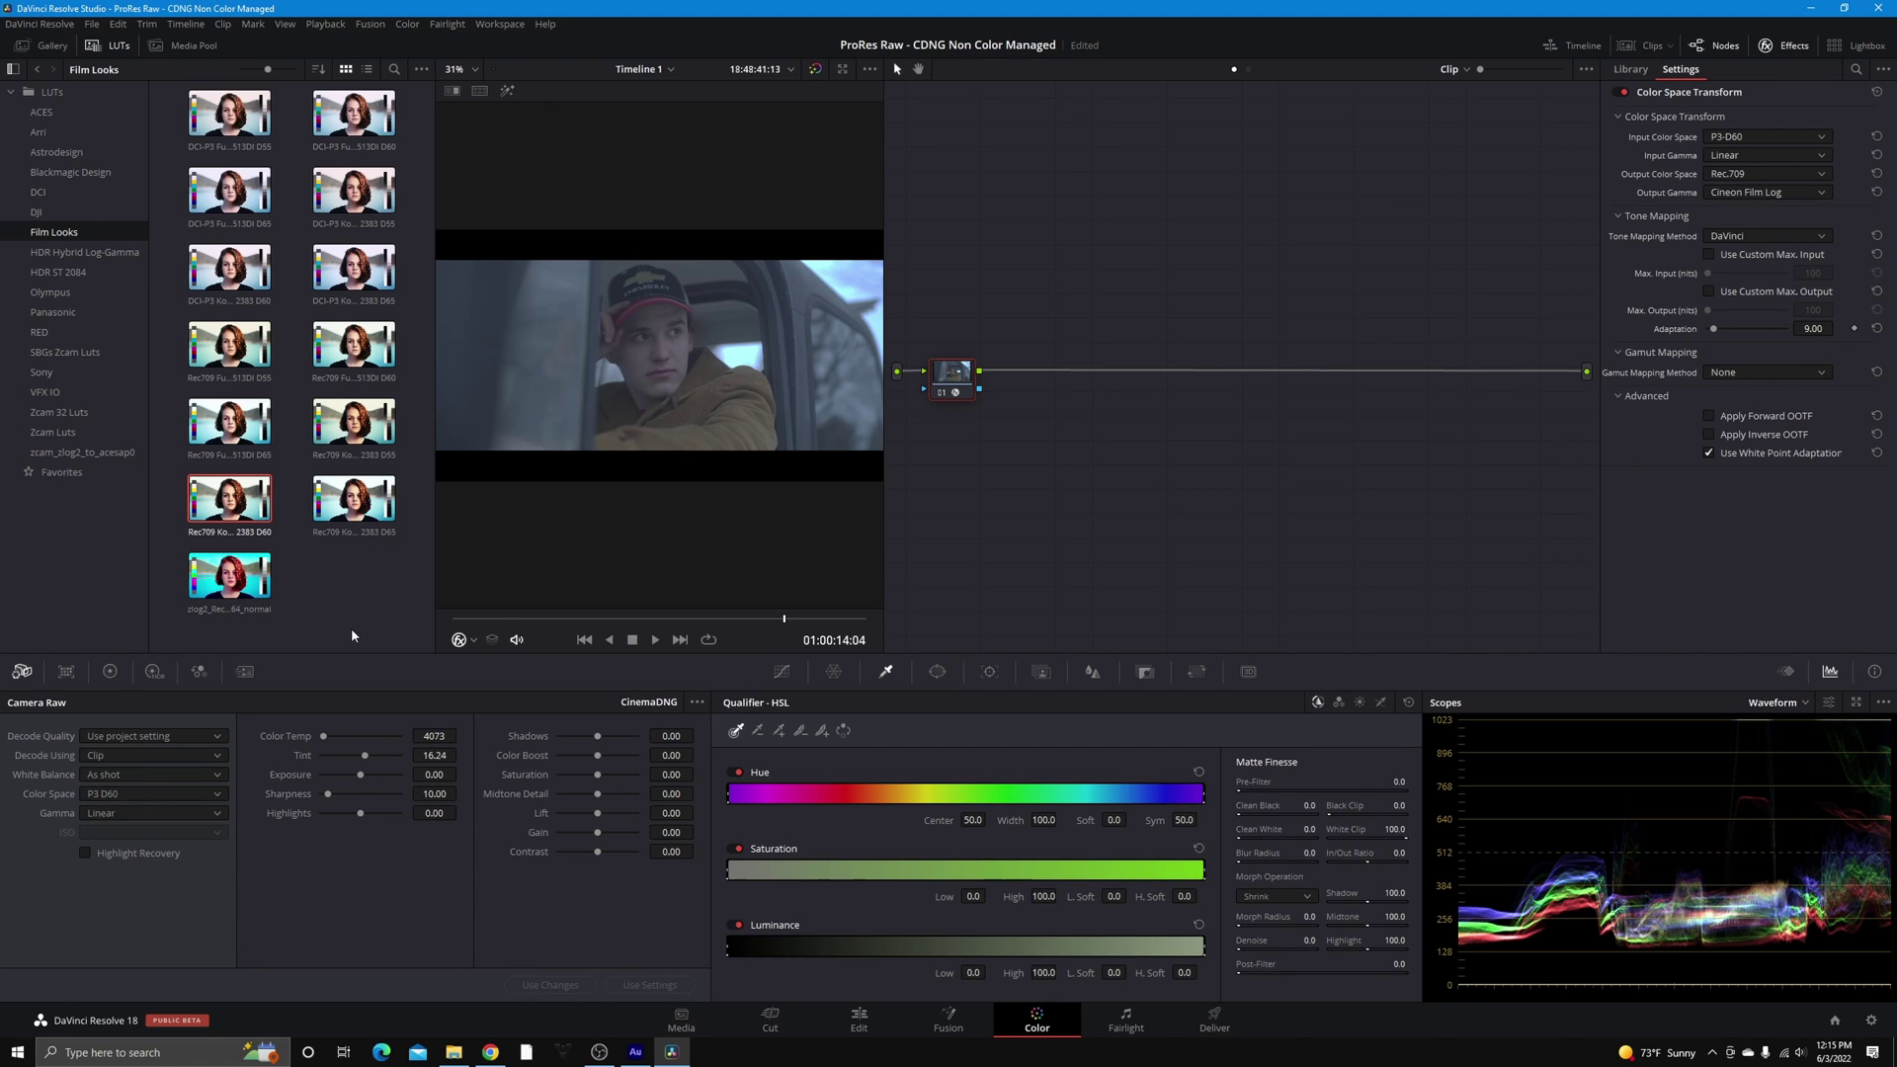
left_click(102, 48)
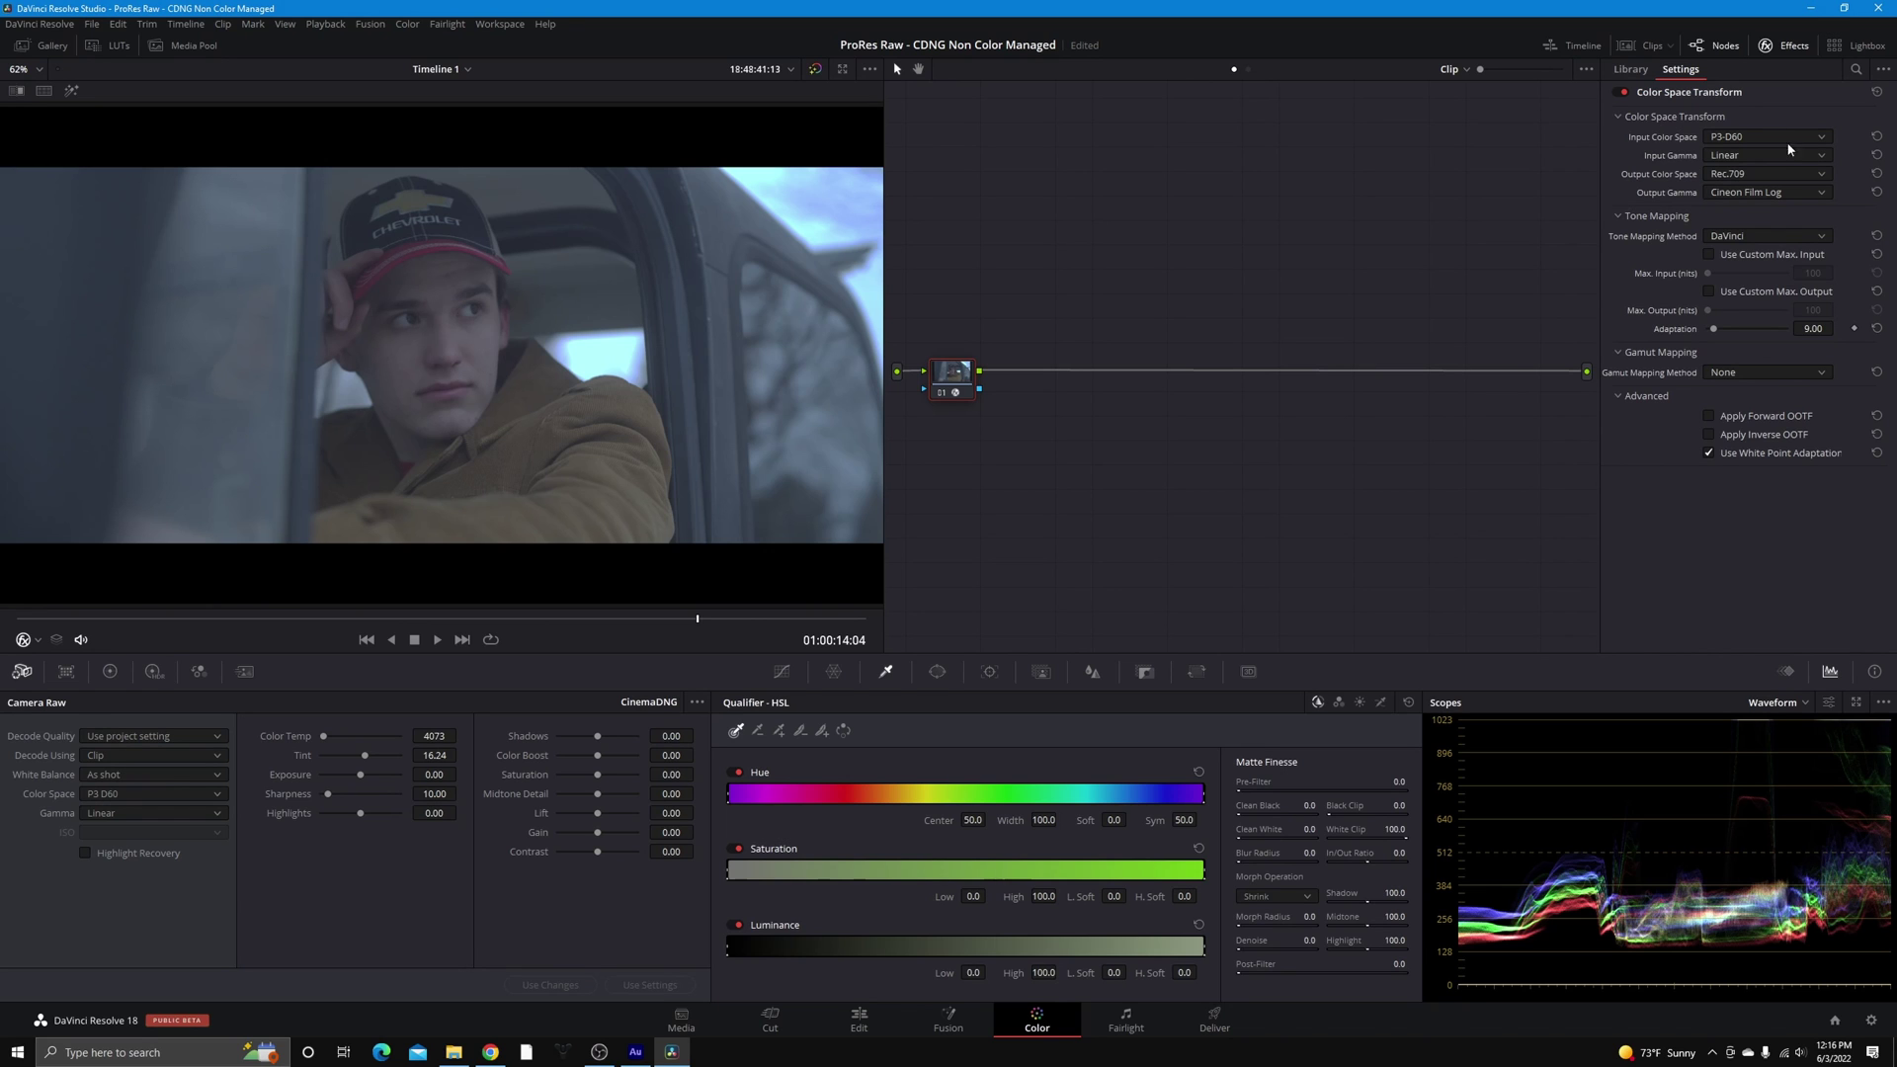
left_click(1751, 229)
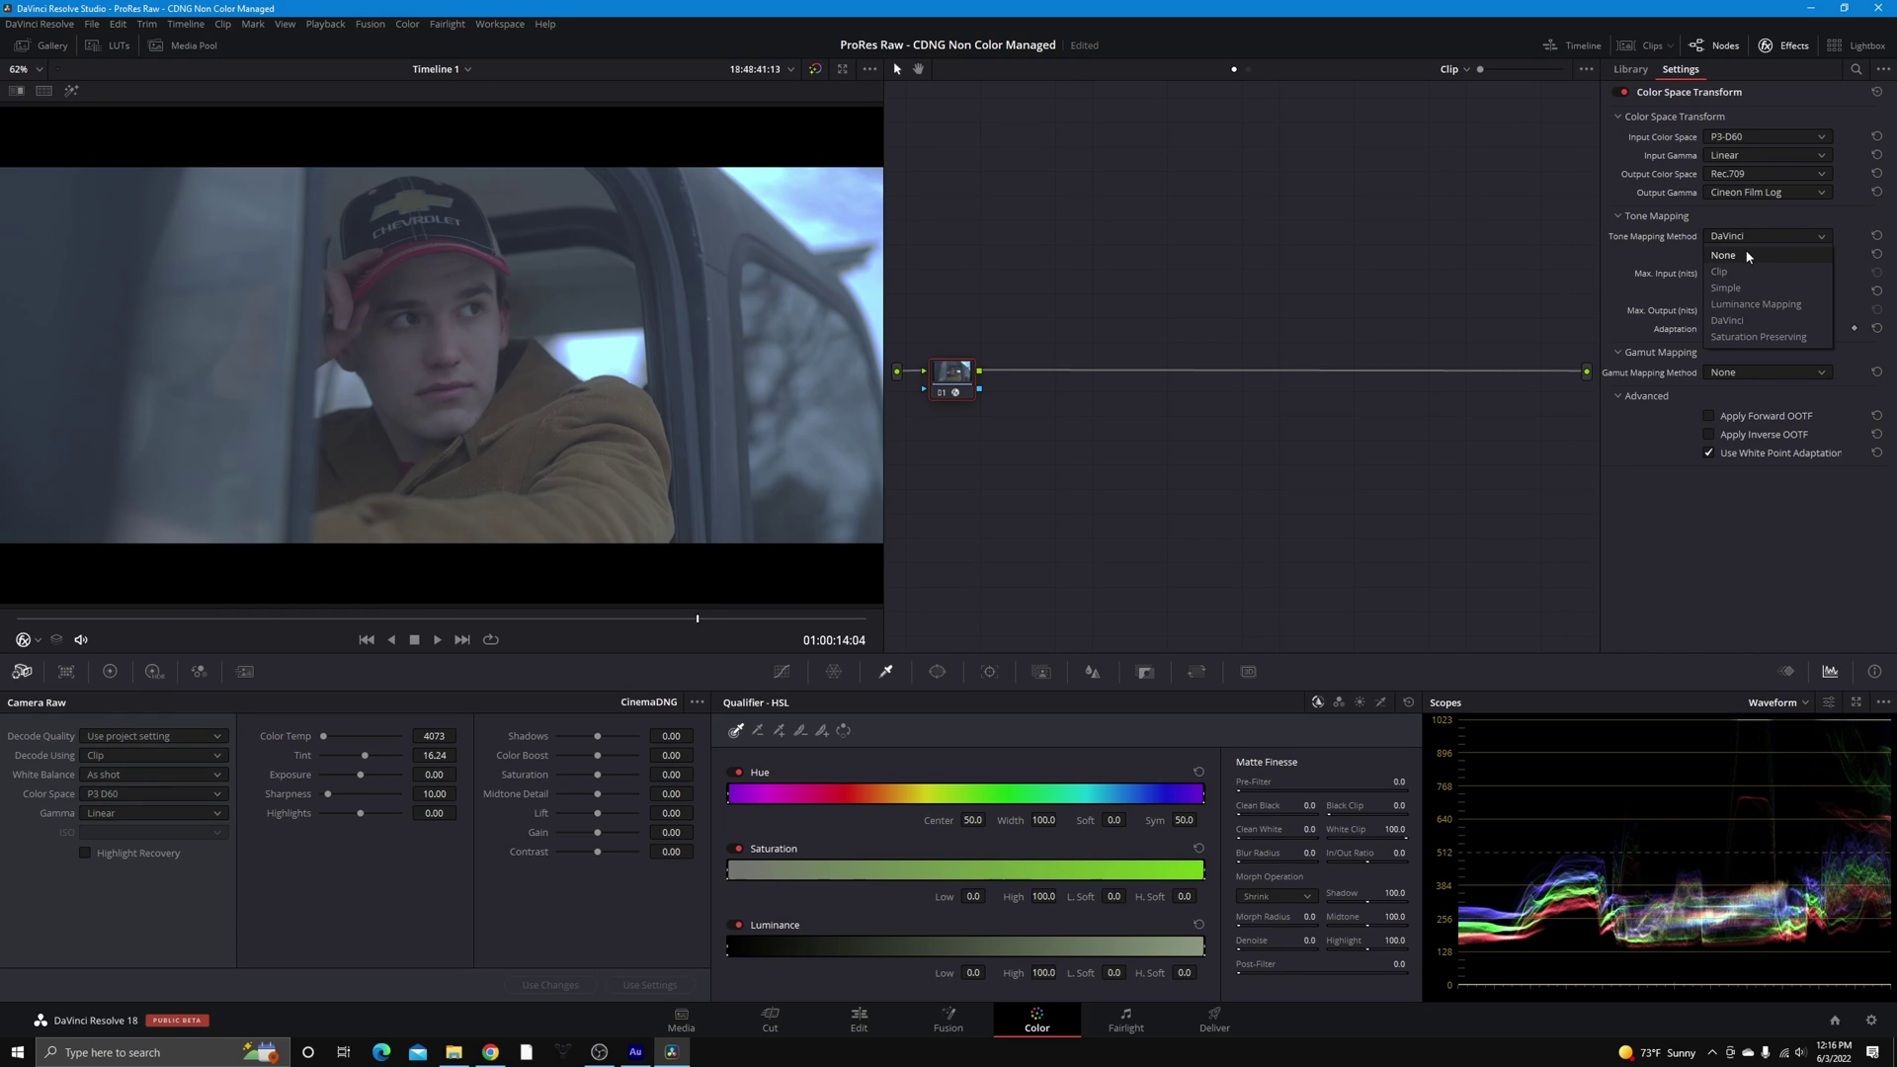
Set tone mapping to None, add serial nodes 02 and 03, and show the Film Looks LUTs
left_click(1748, 257)
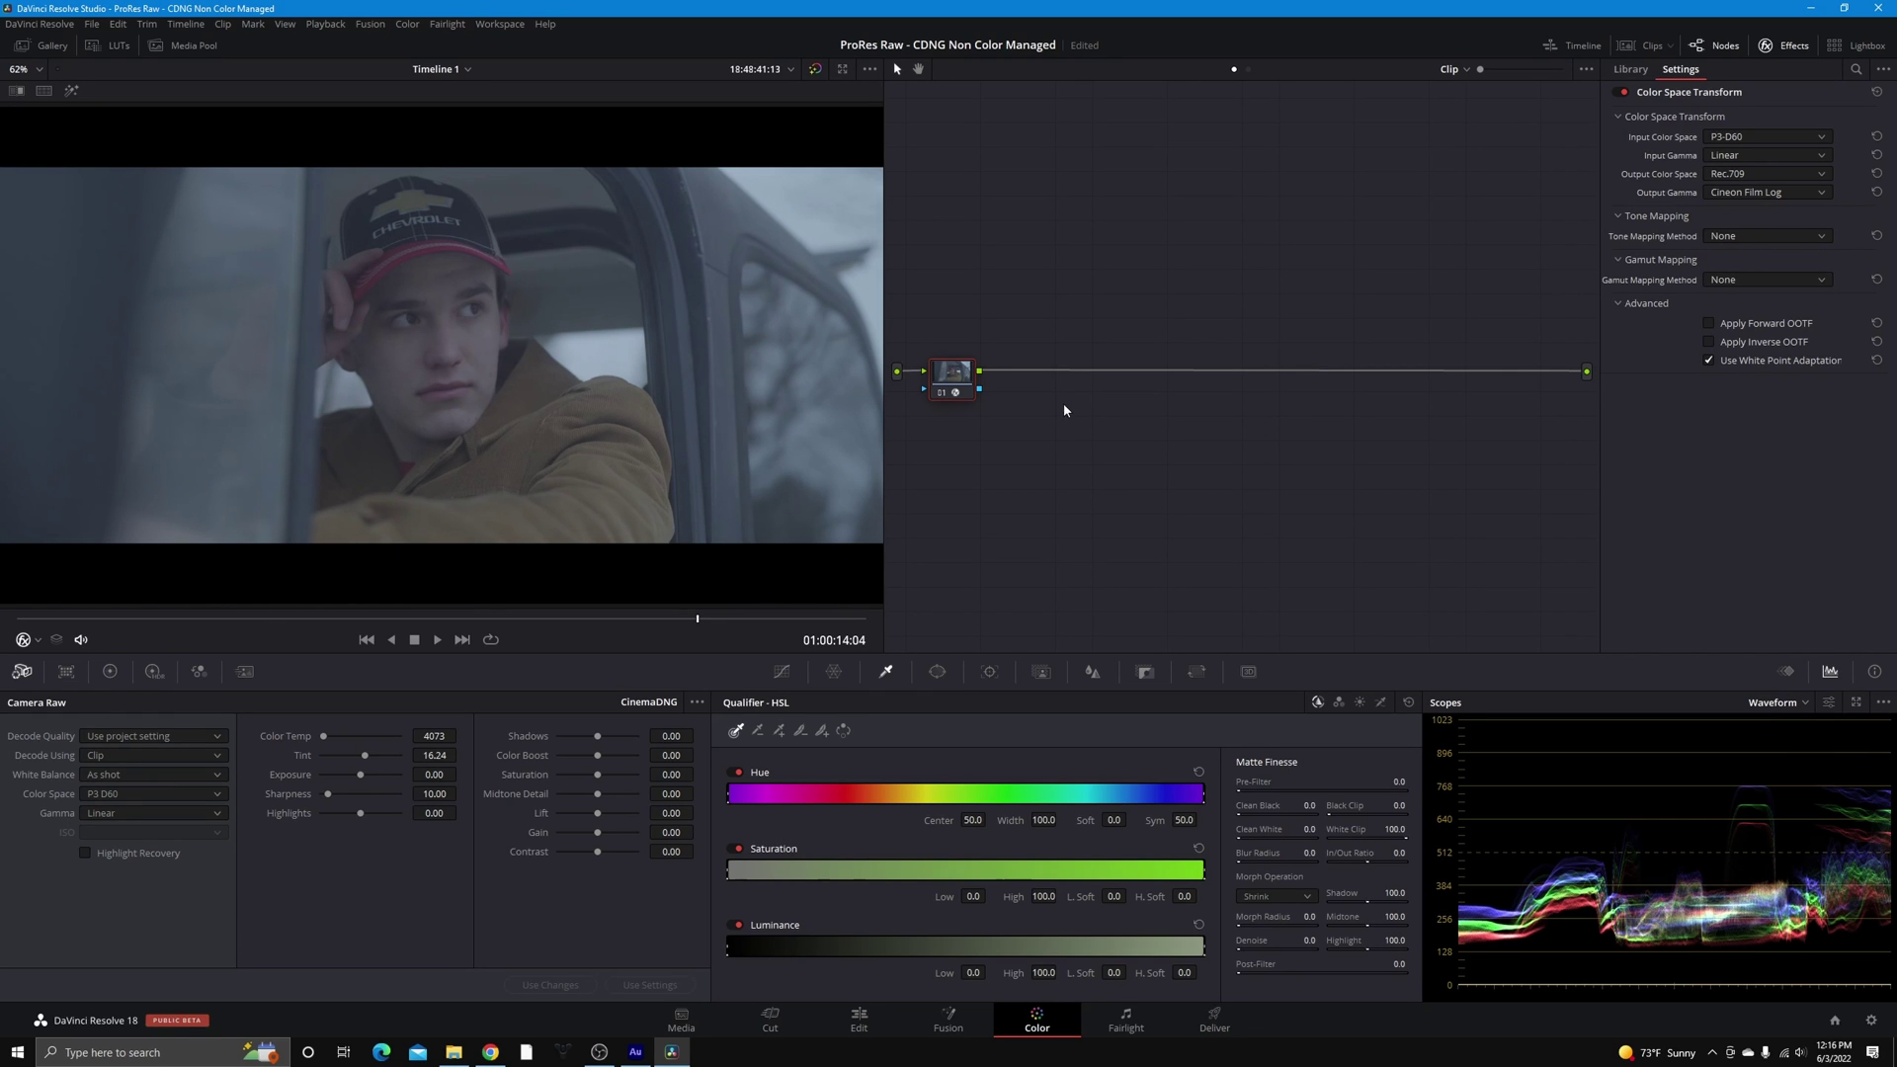
right_click(953, 380)
mouse_move(1048, 454)
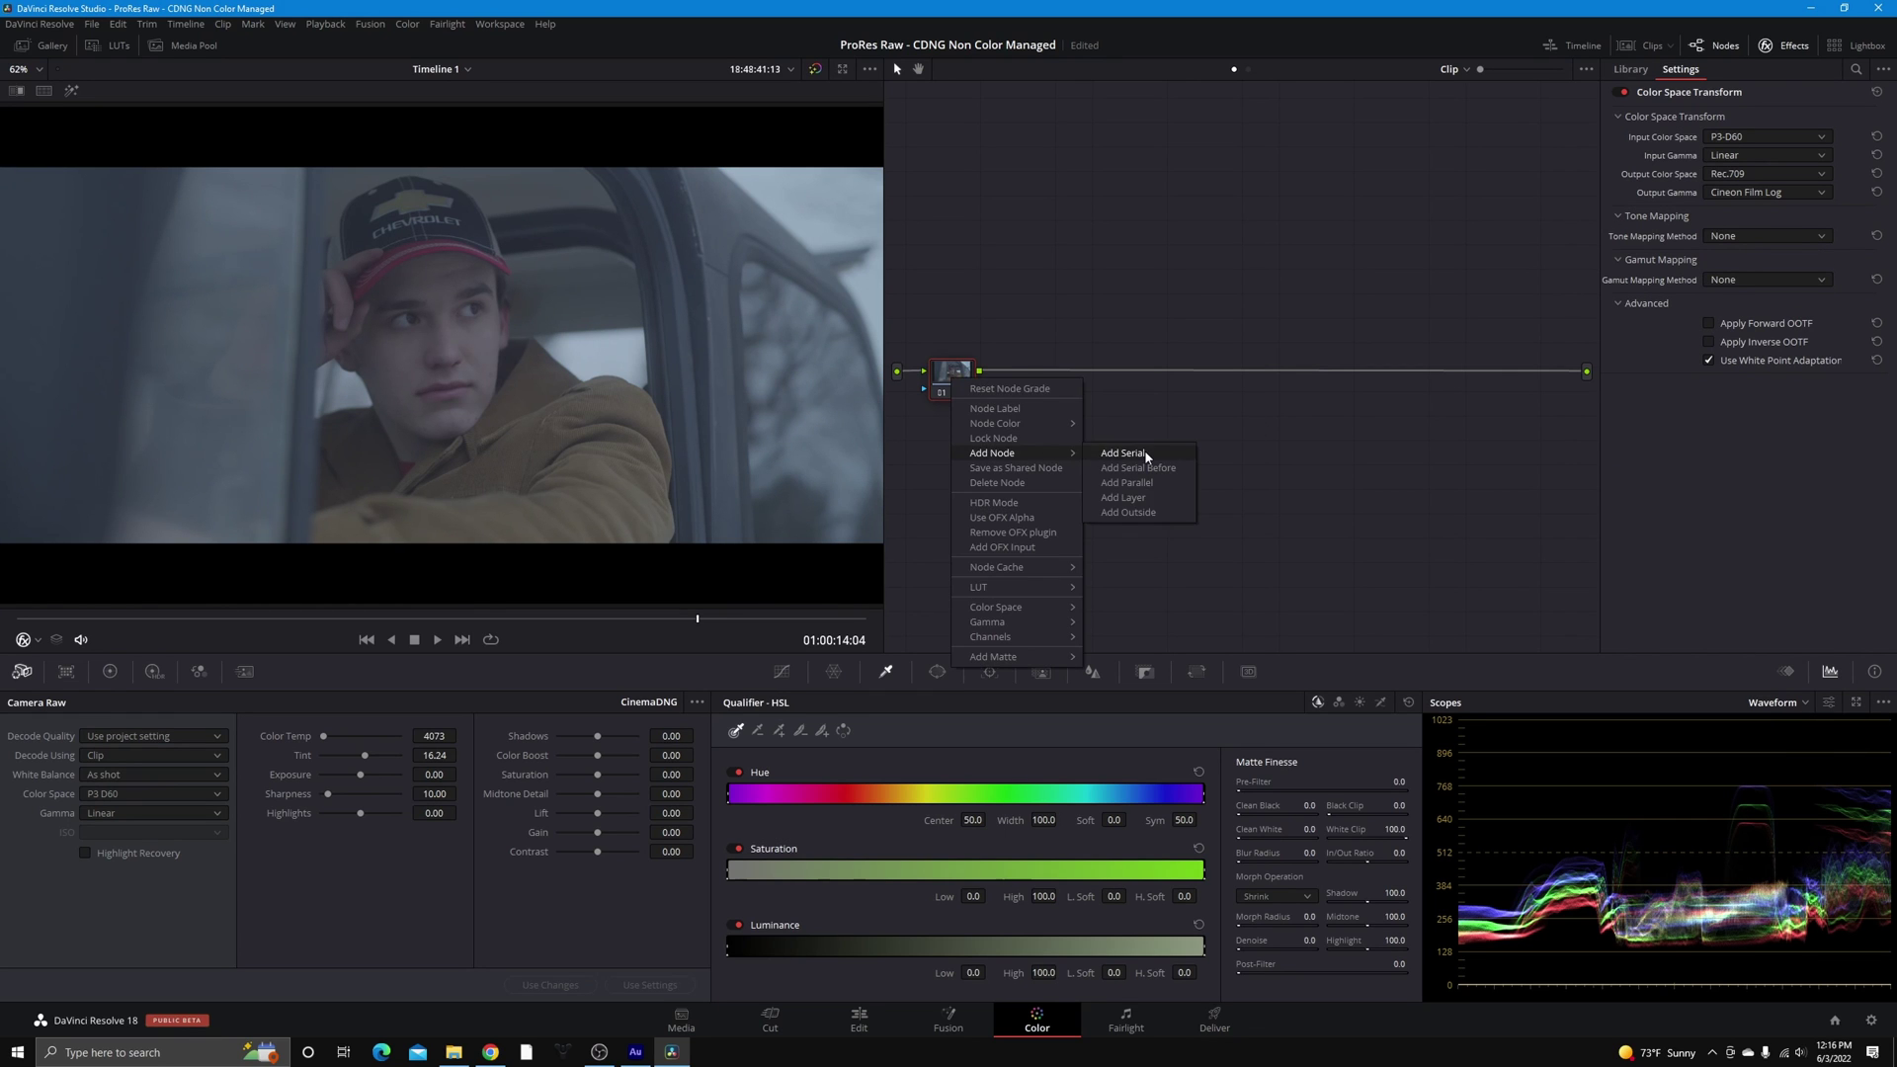
left_click(1127, 459)
right_click(1035, 377)
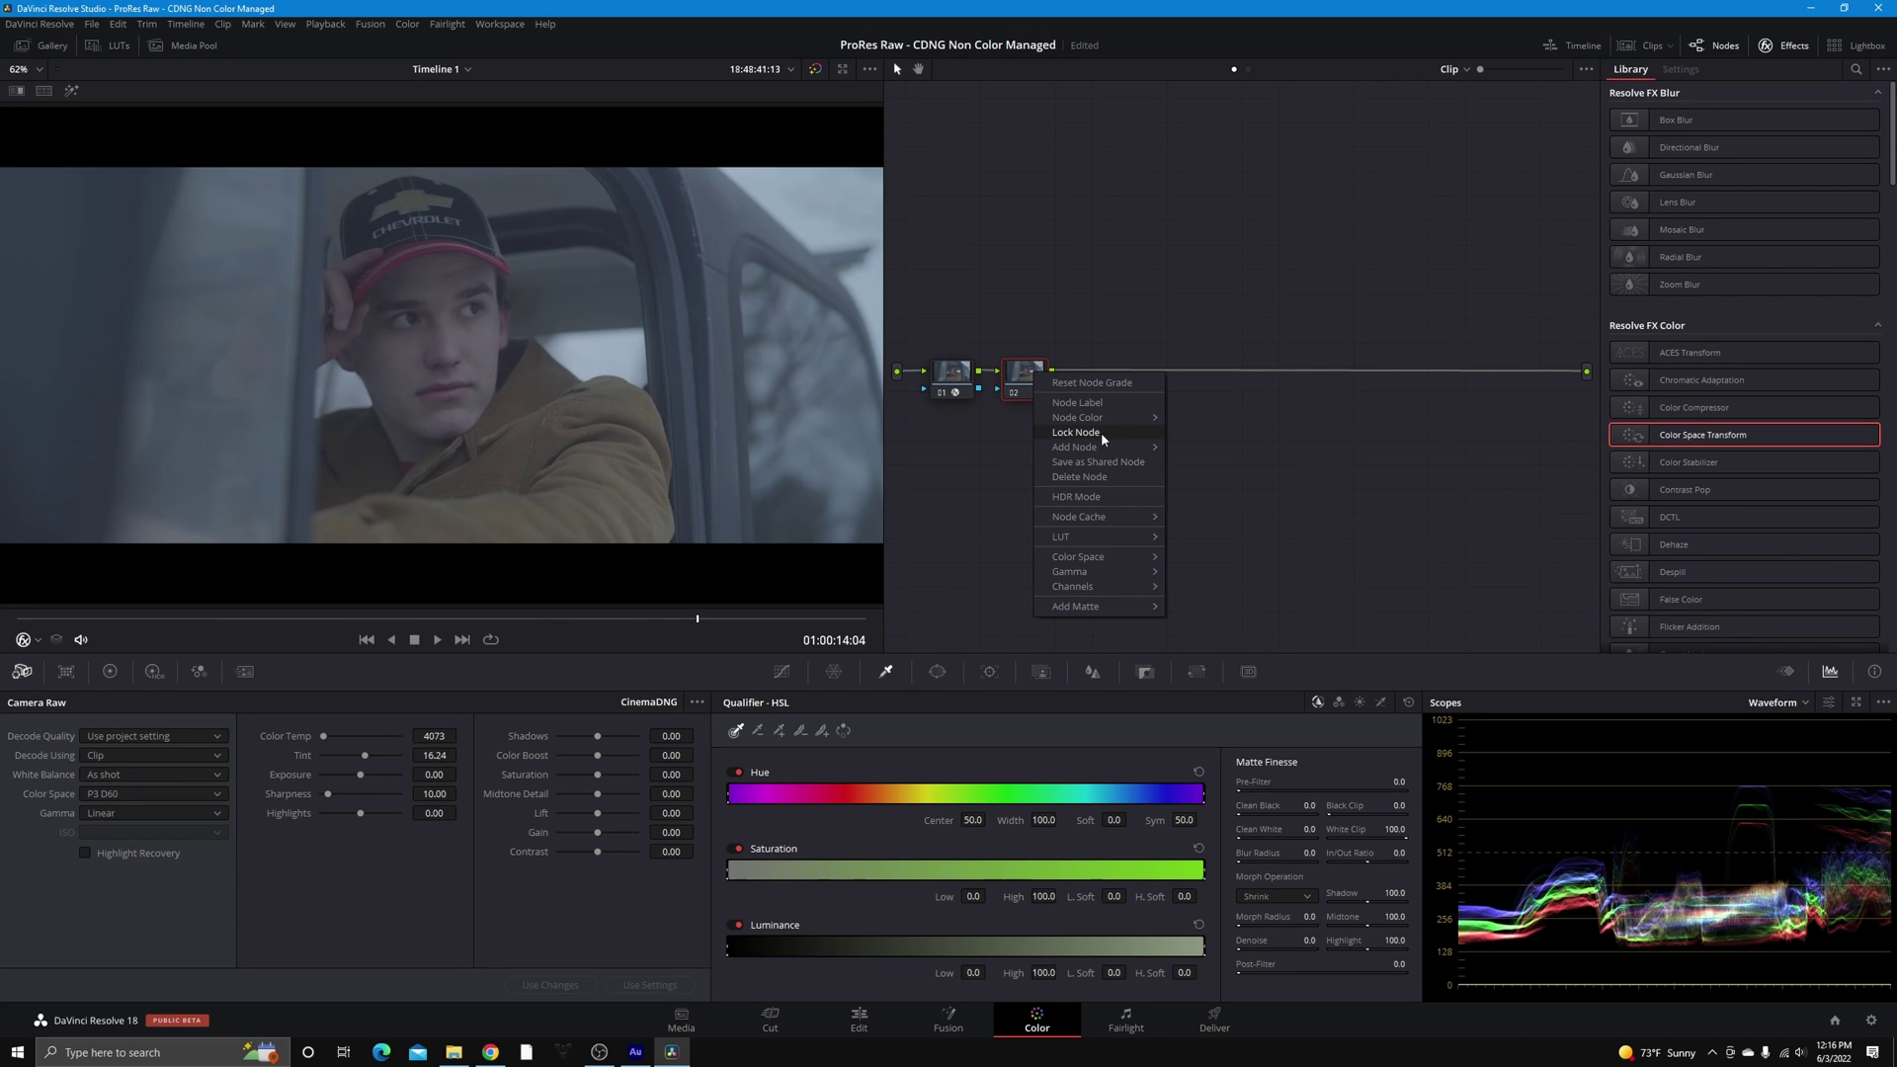
mouse_move(1110, 448)
left_click(1203, 450)
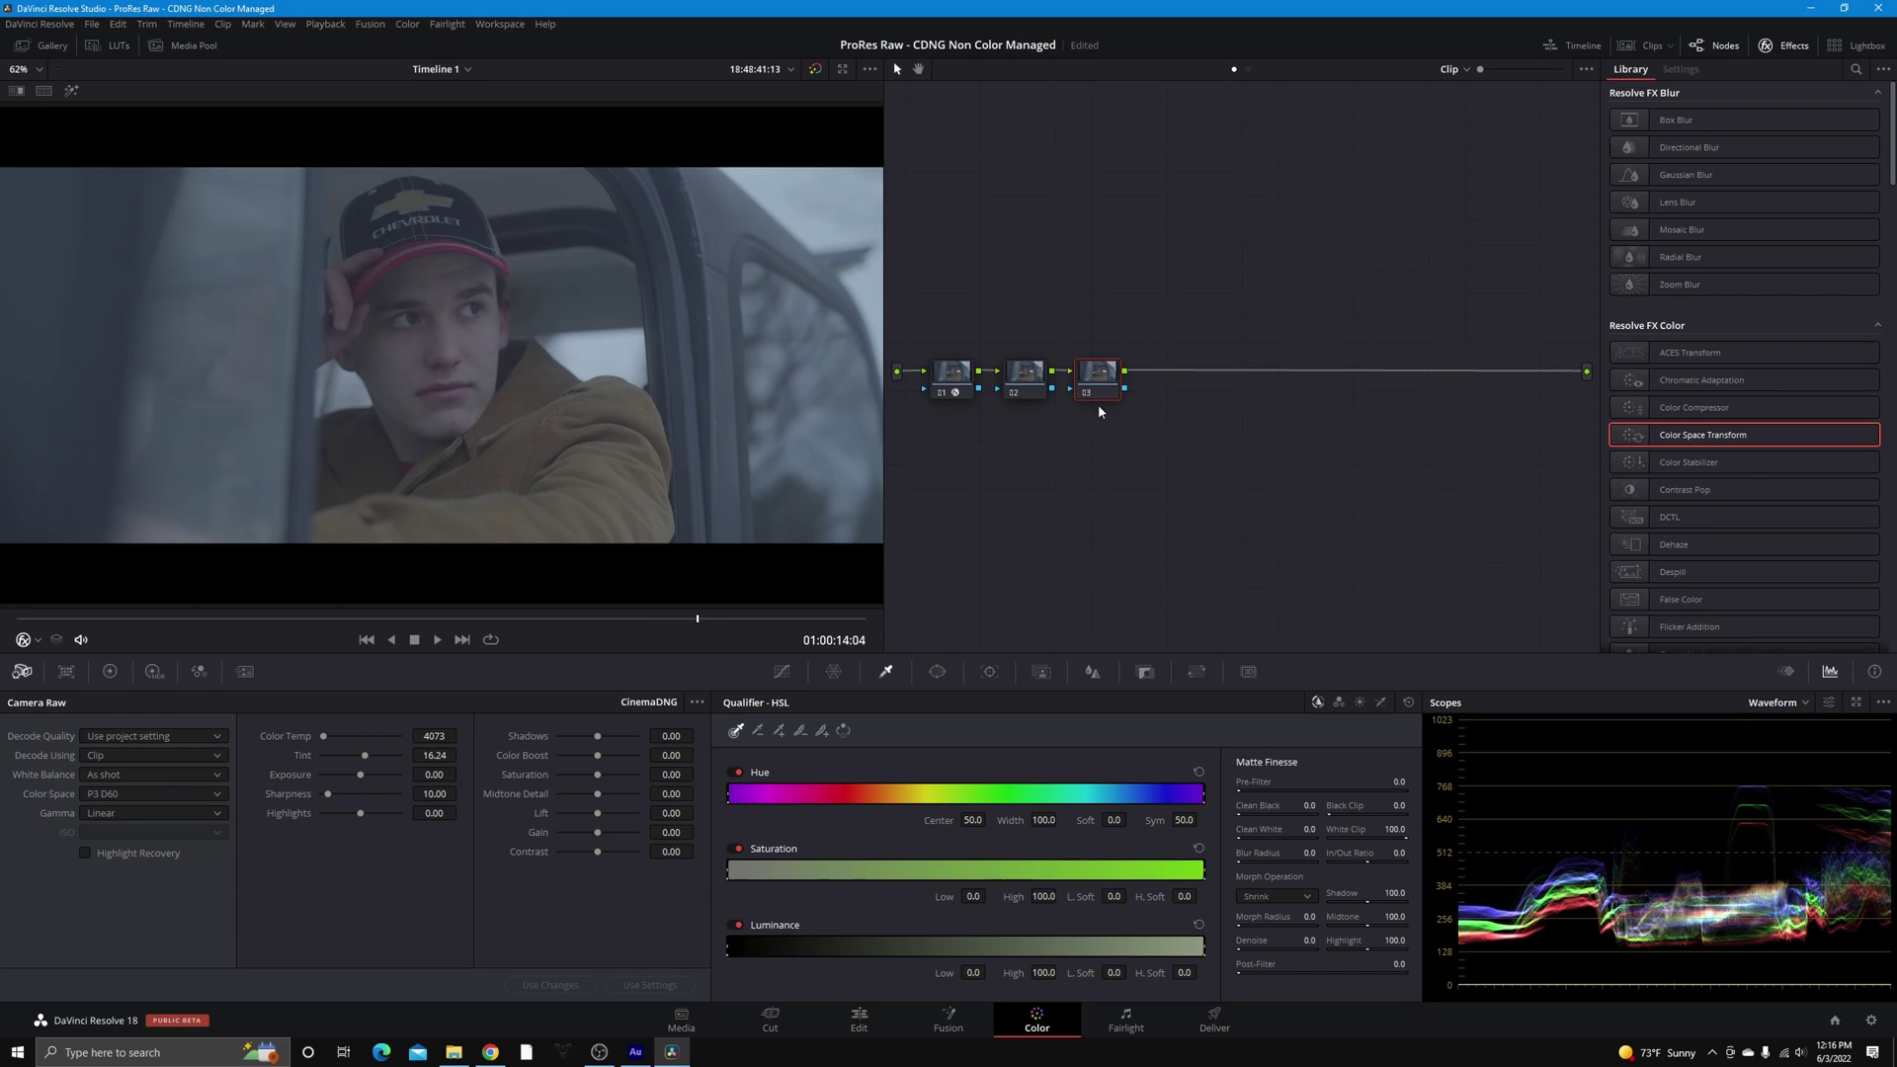
left_click(1779, 45)
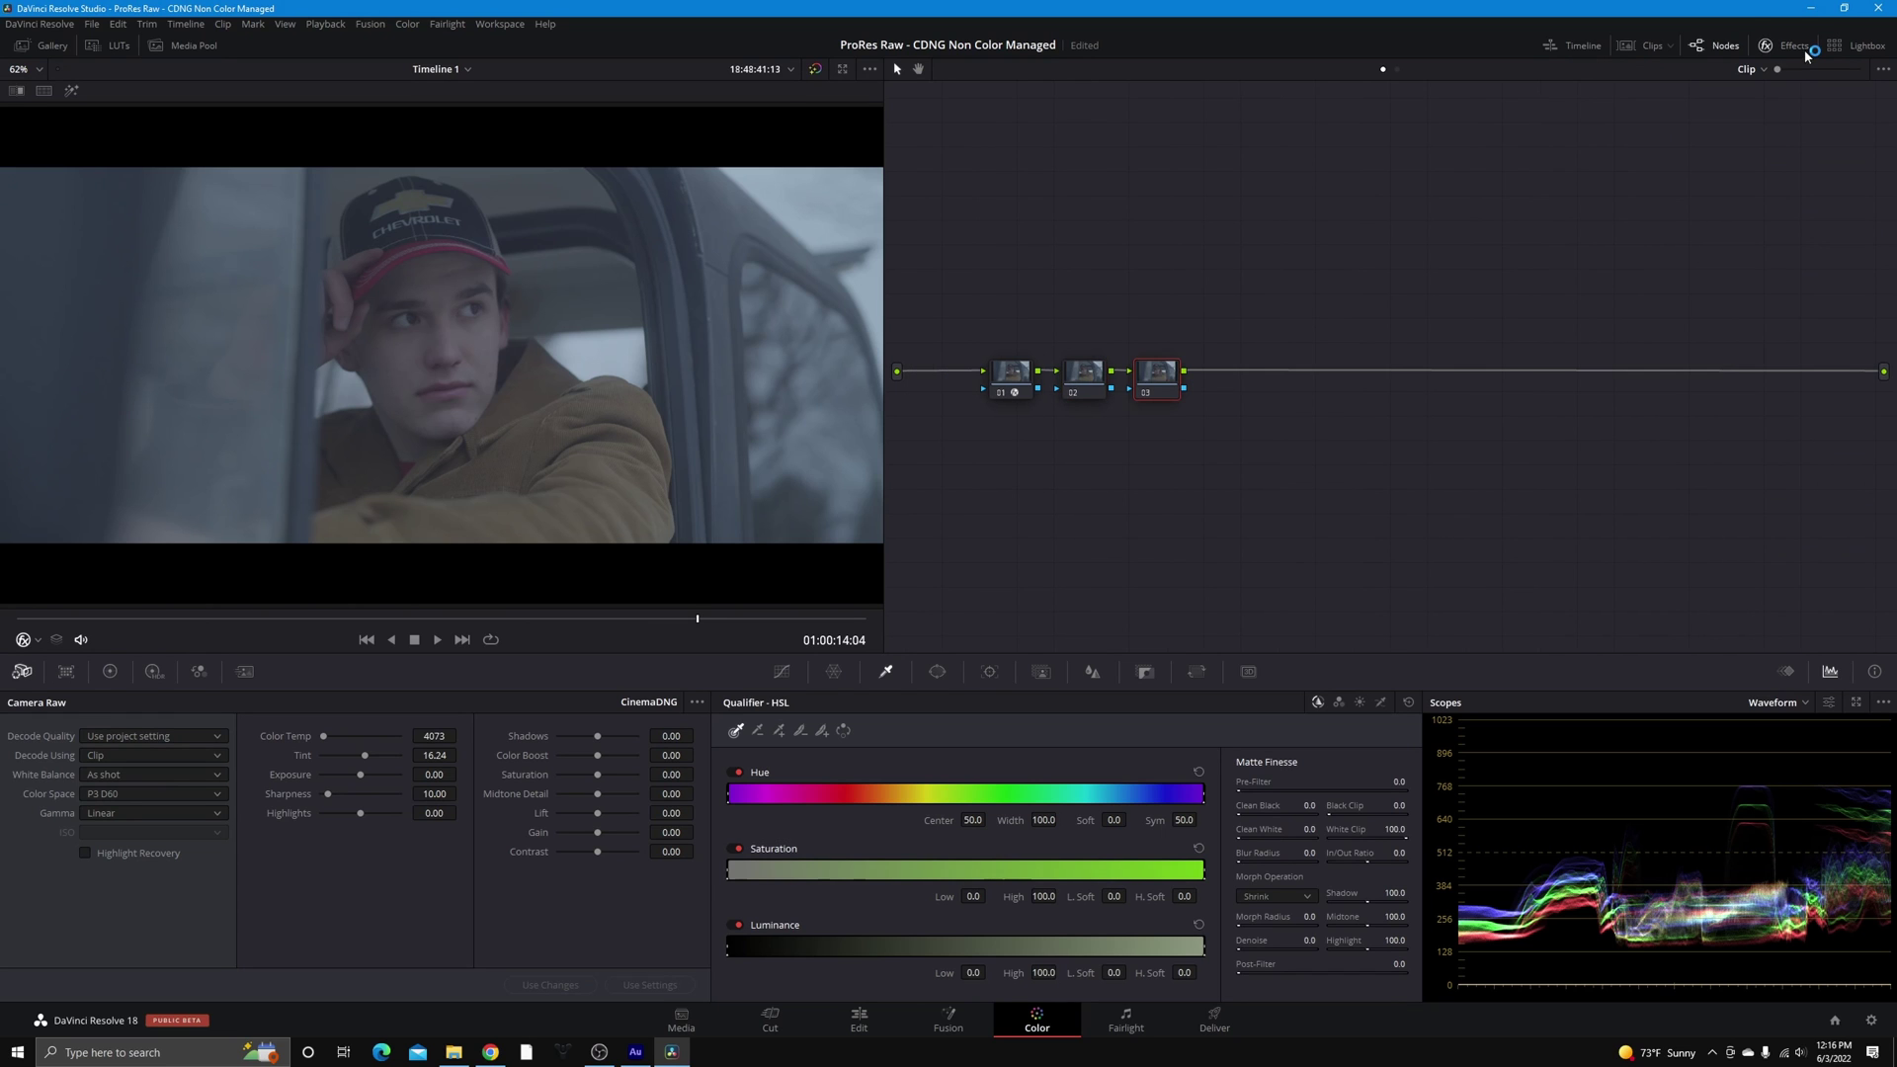
left_click(102, 45)
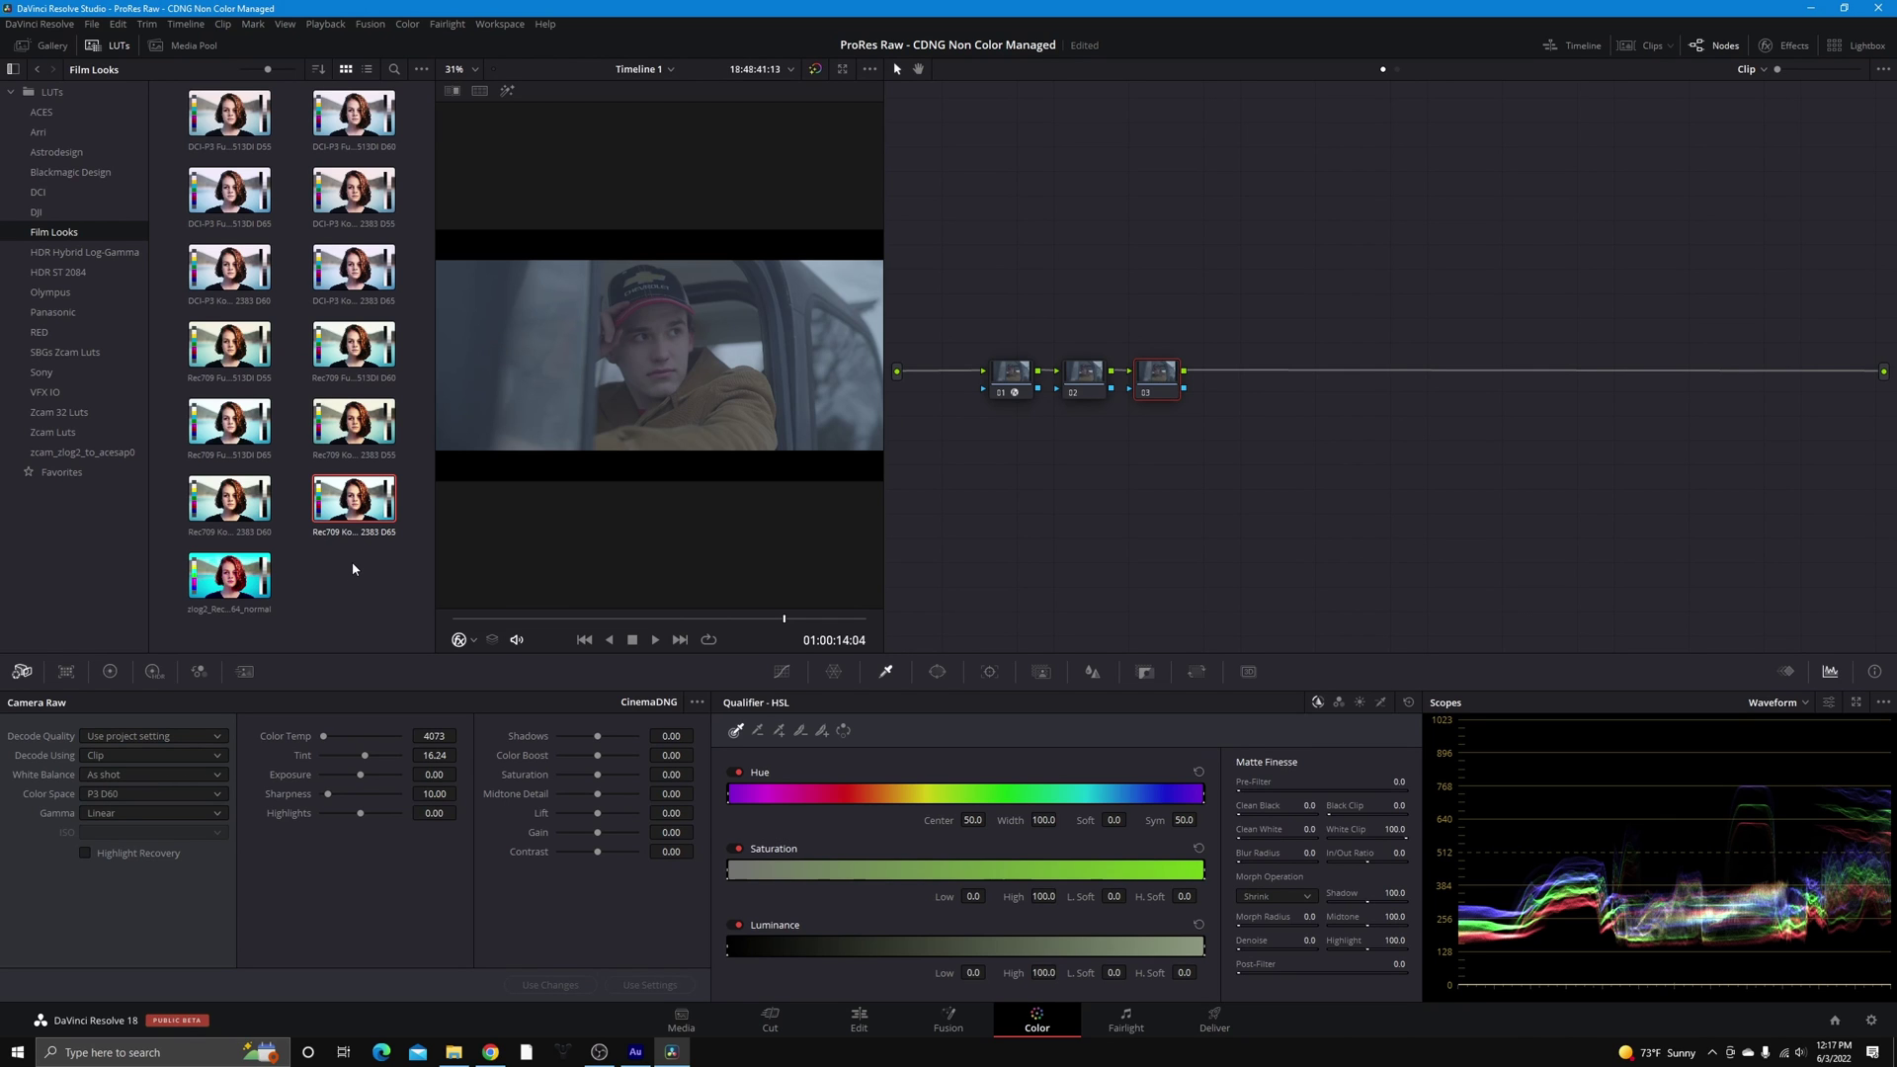
Drop the Rec709 Kodak 2383 D65 LUT onto node 03 and close the LUT browser
left_click_drag(361, 514, 1162, 382)
left_click(99, 45)
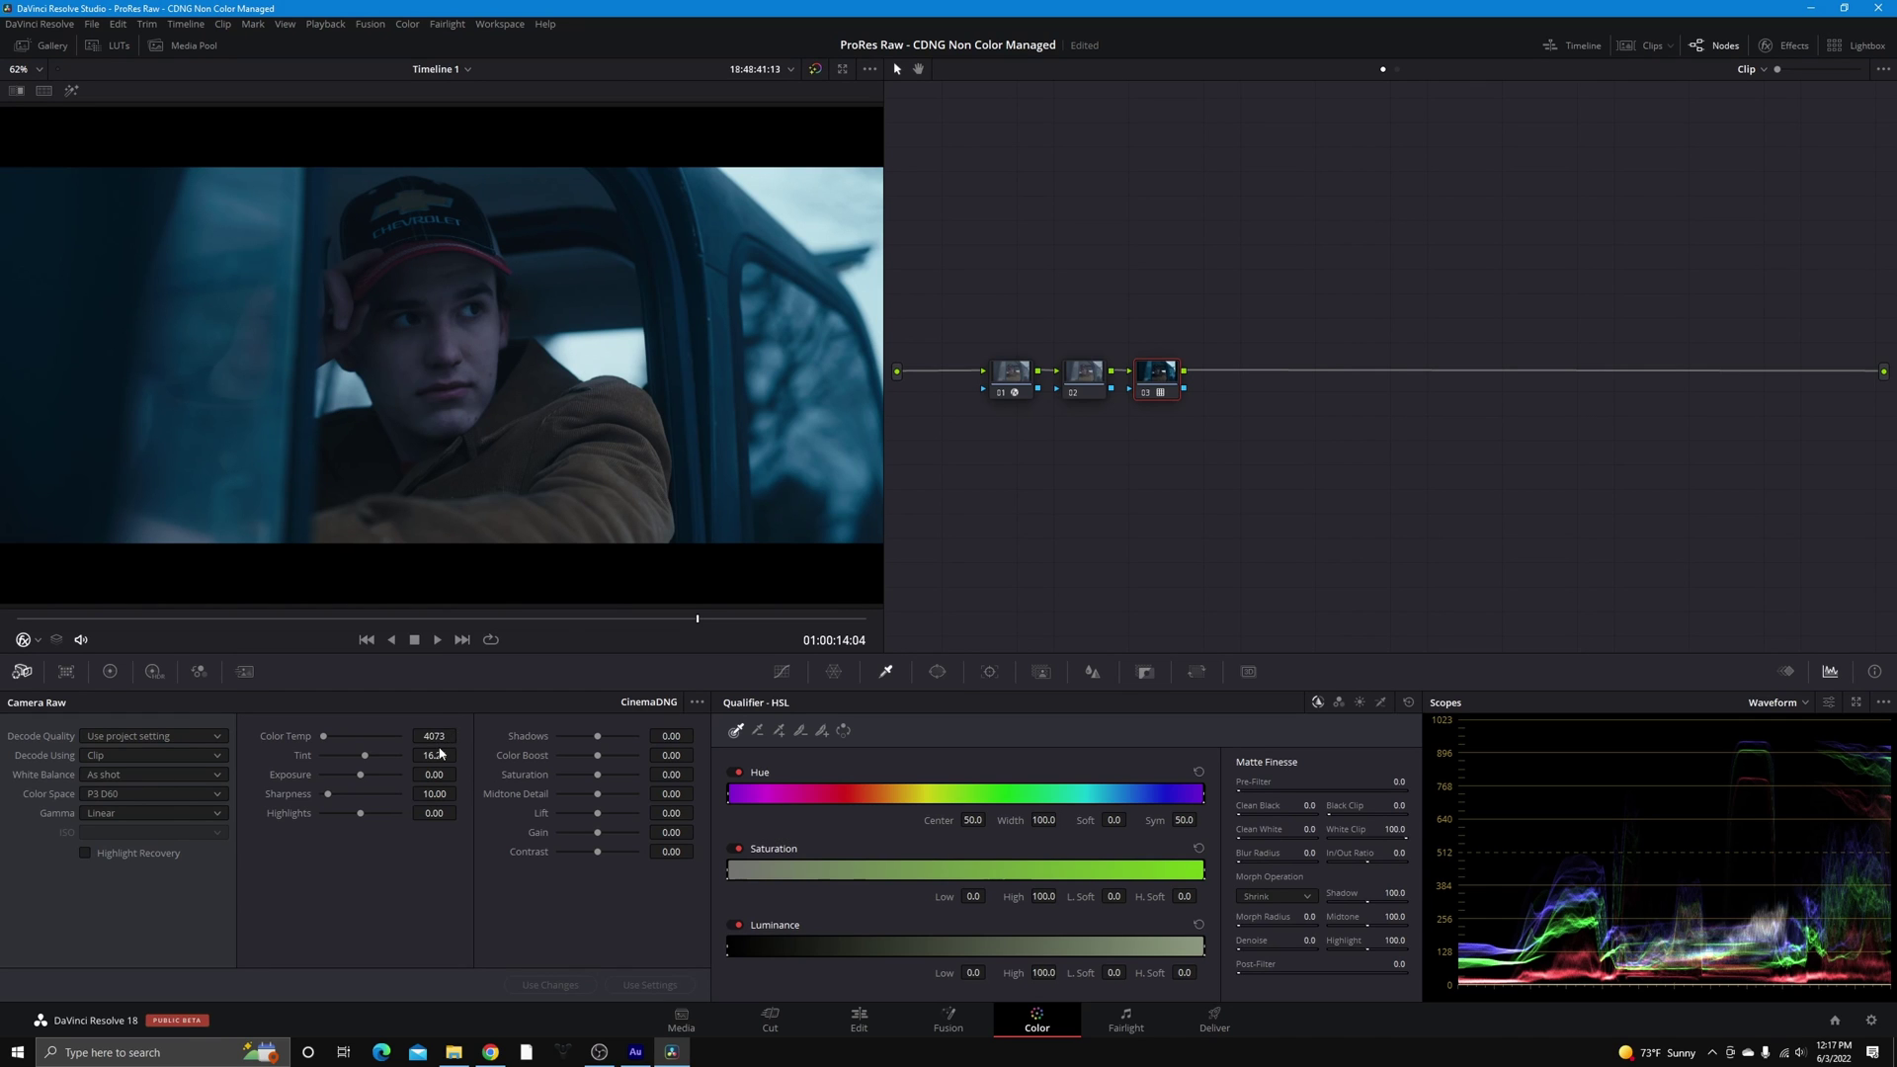
Raise Color Temp to 5563, drop Highlights to -100, and settle Exposure at 0.83
left_click_drag(435, 736, 460, 736)
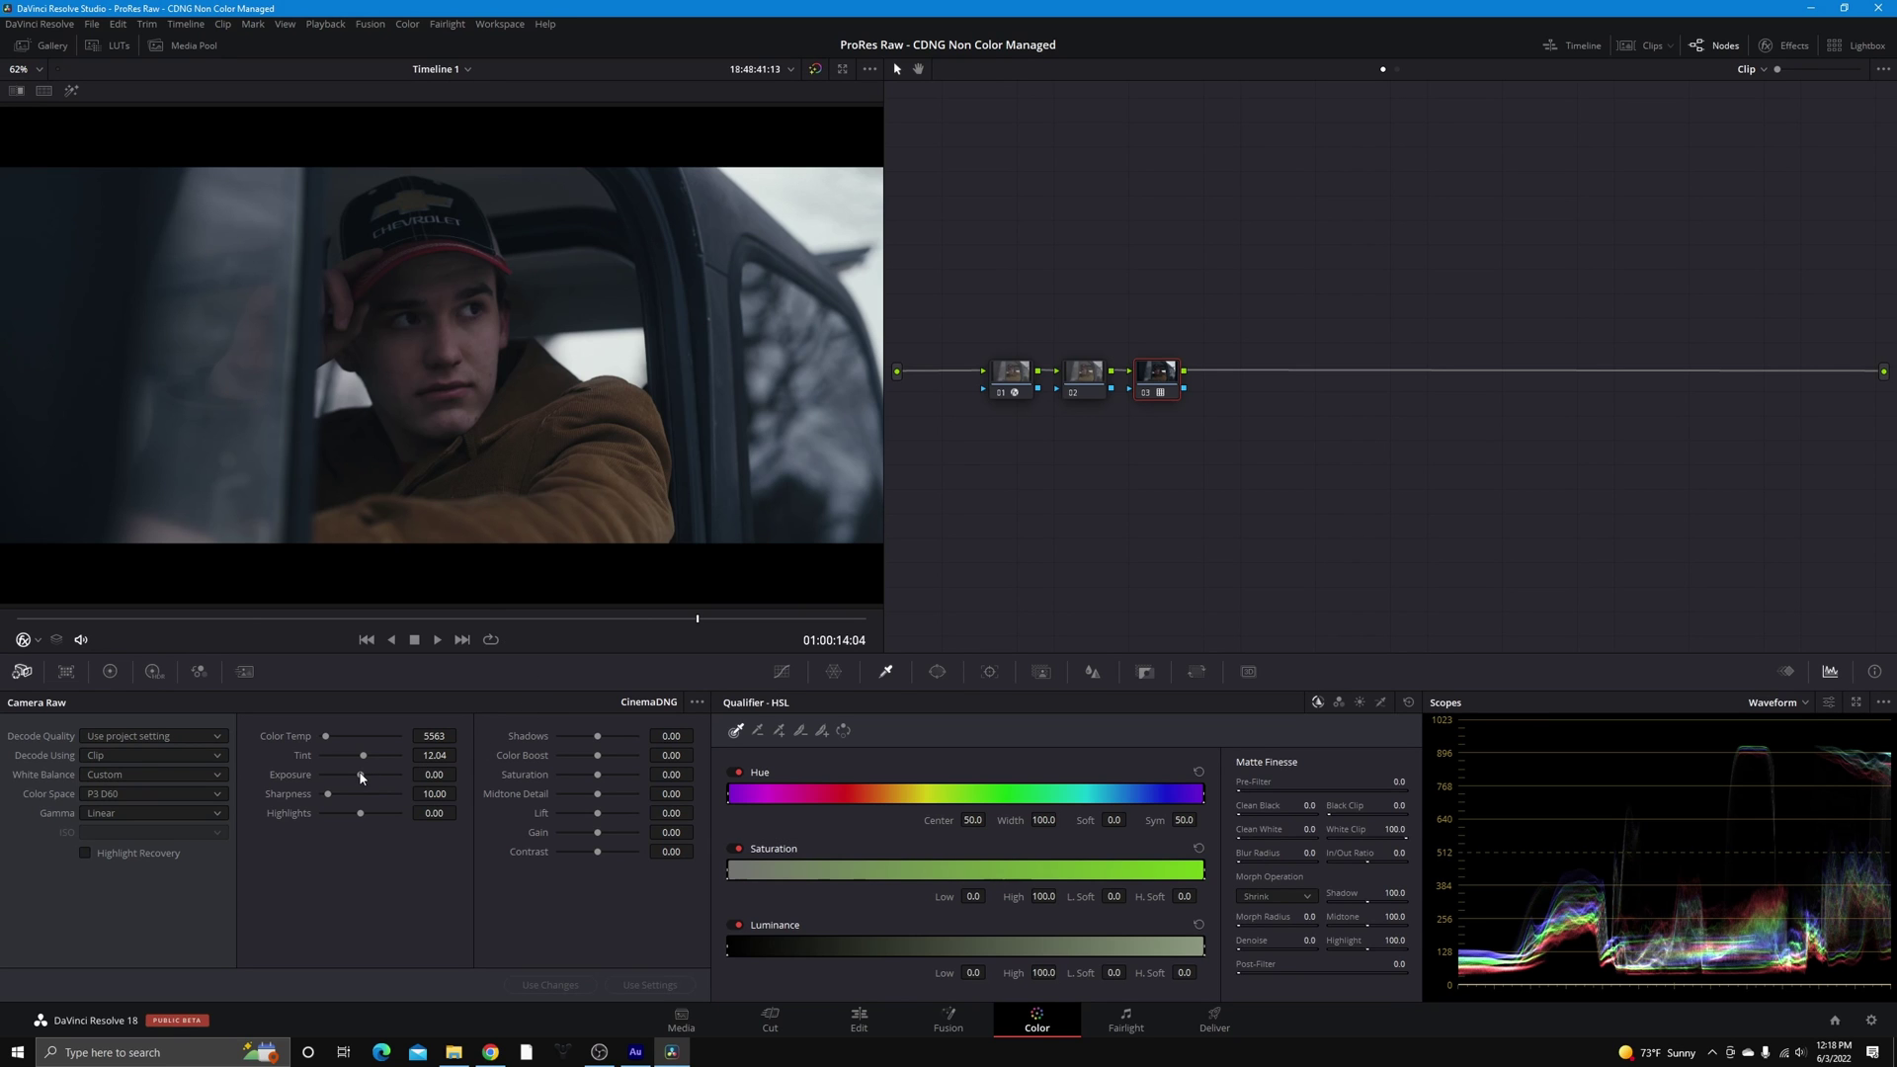
mouse_move(359, 778)
left_mouse_down()
mouse_move(393, 779)
mouse_move(372, 790)
left_mouse_up()
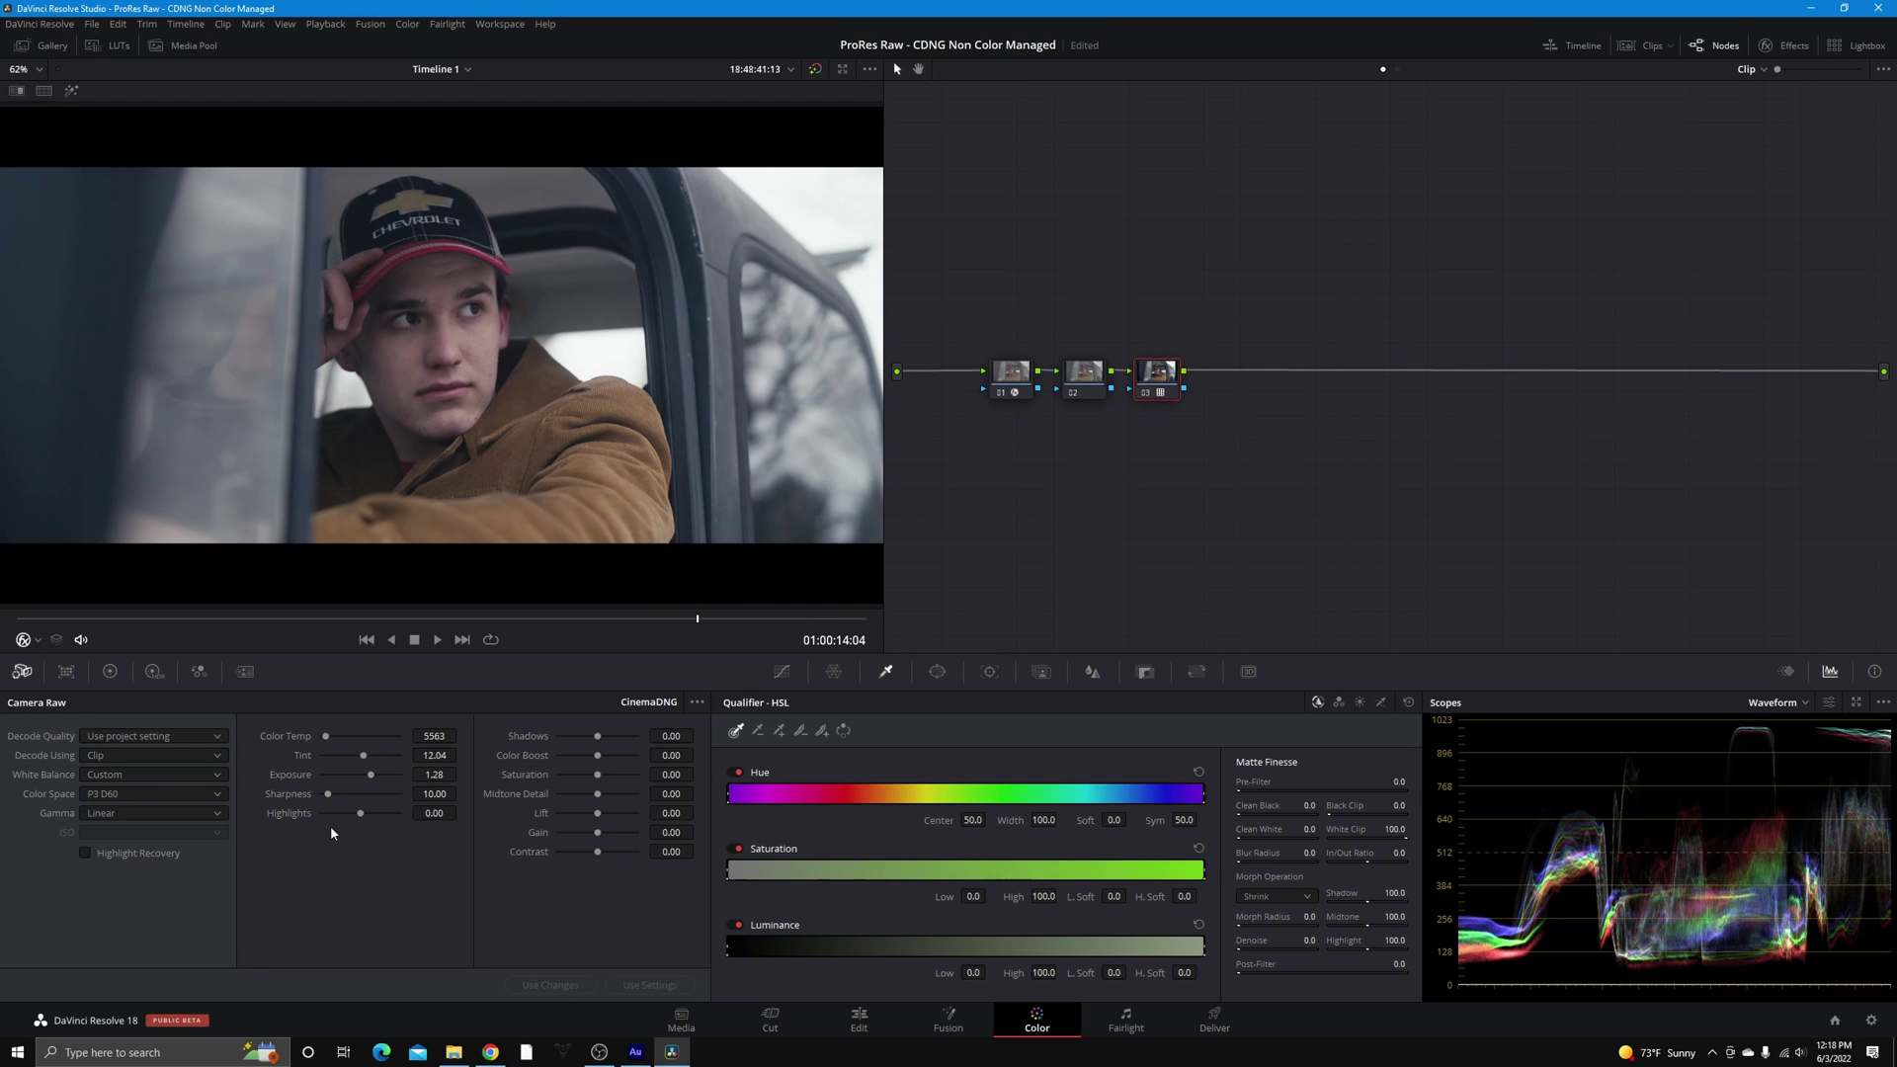
left_click_drag(354, 815, 290, 826)
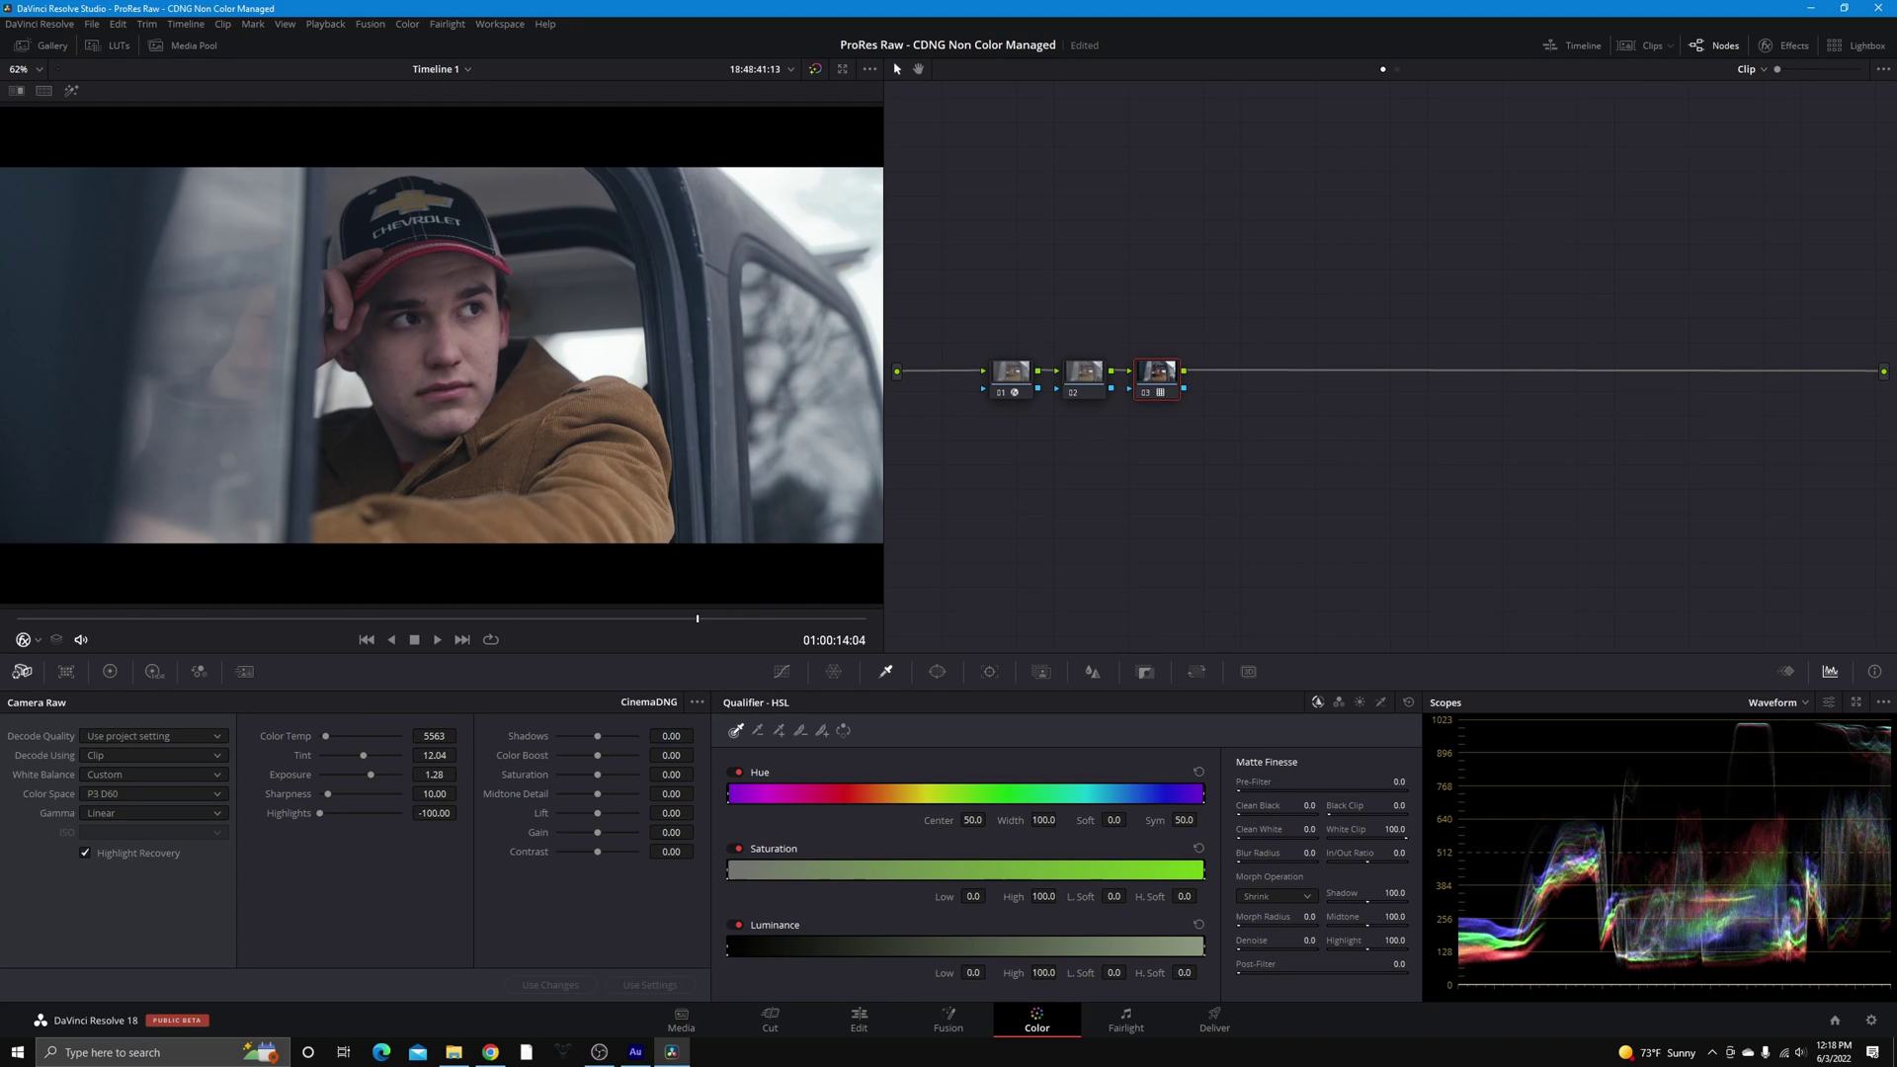
left_click_drag(435, 775, 404, 775)
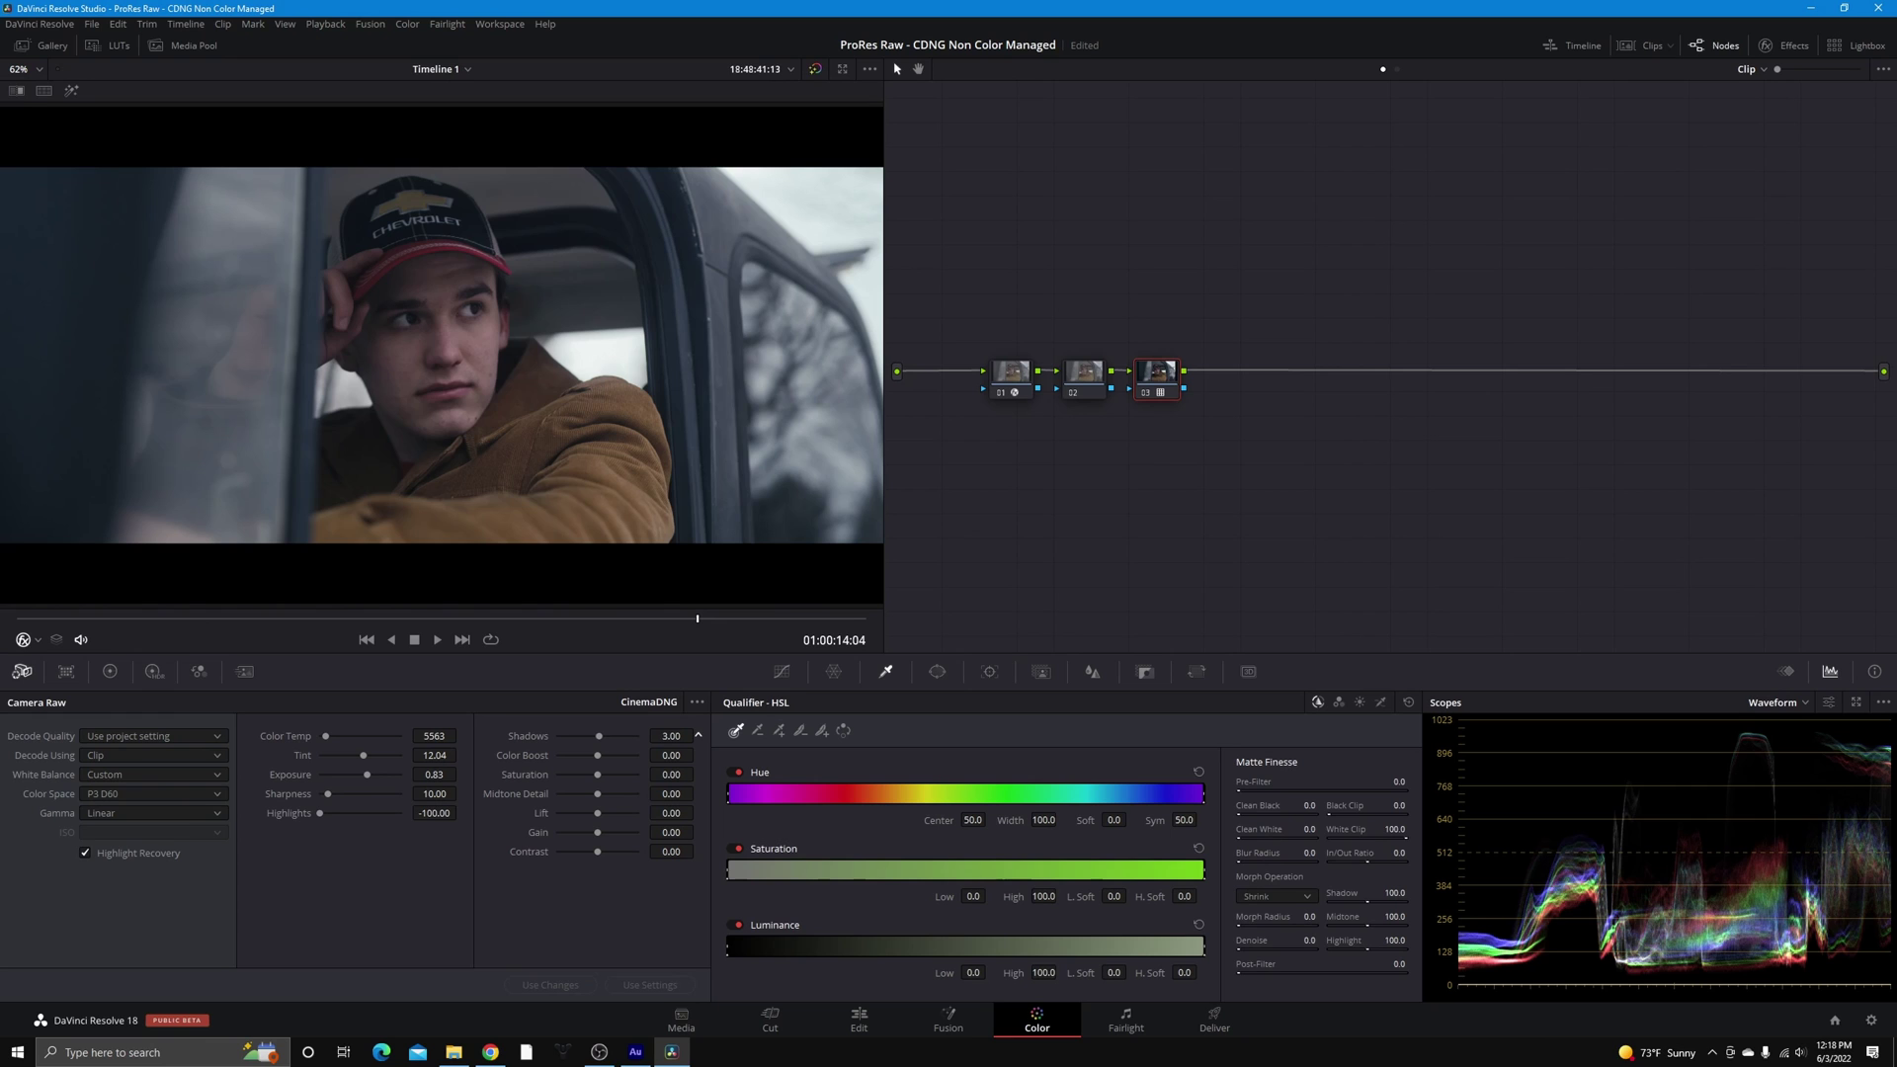
Set Shadows 6.50, Saturation 36.40, Color Temp 4873, Exposure 0.17 and Tint 4.54
left_click_drag(698, 735, 698, 736)
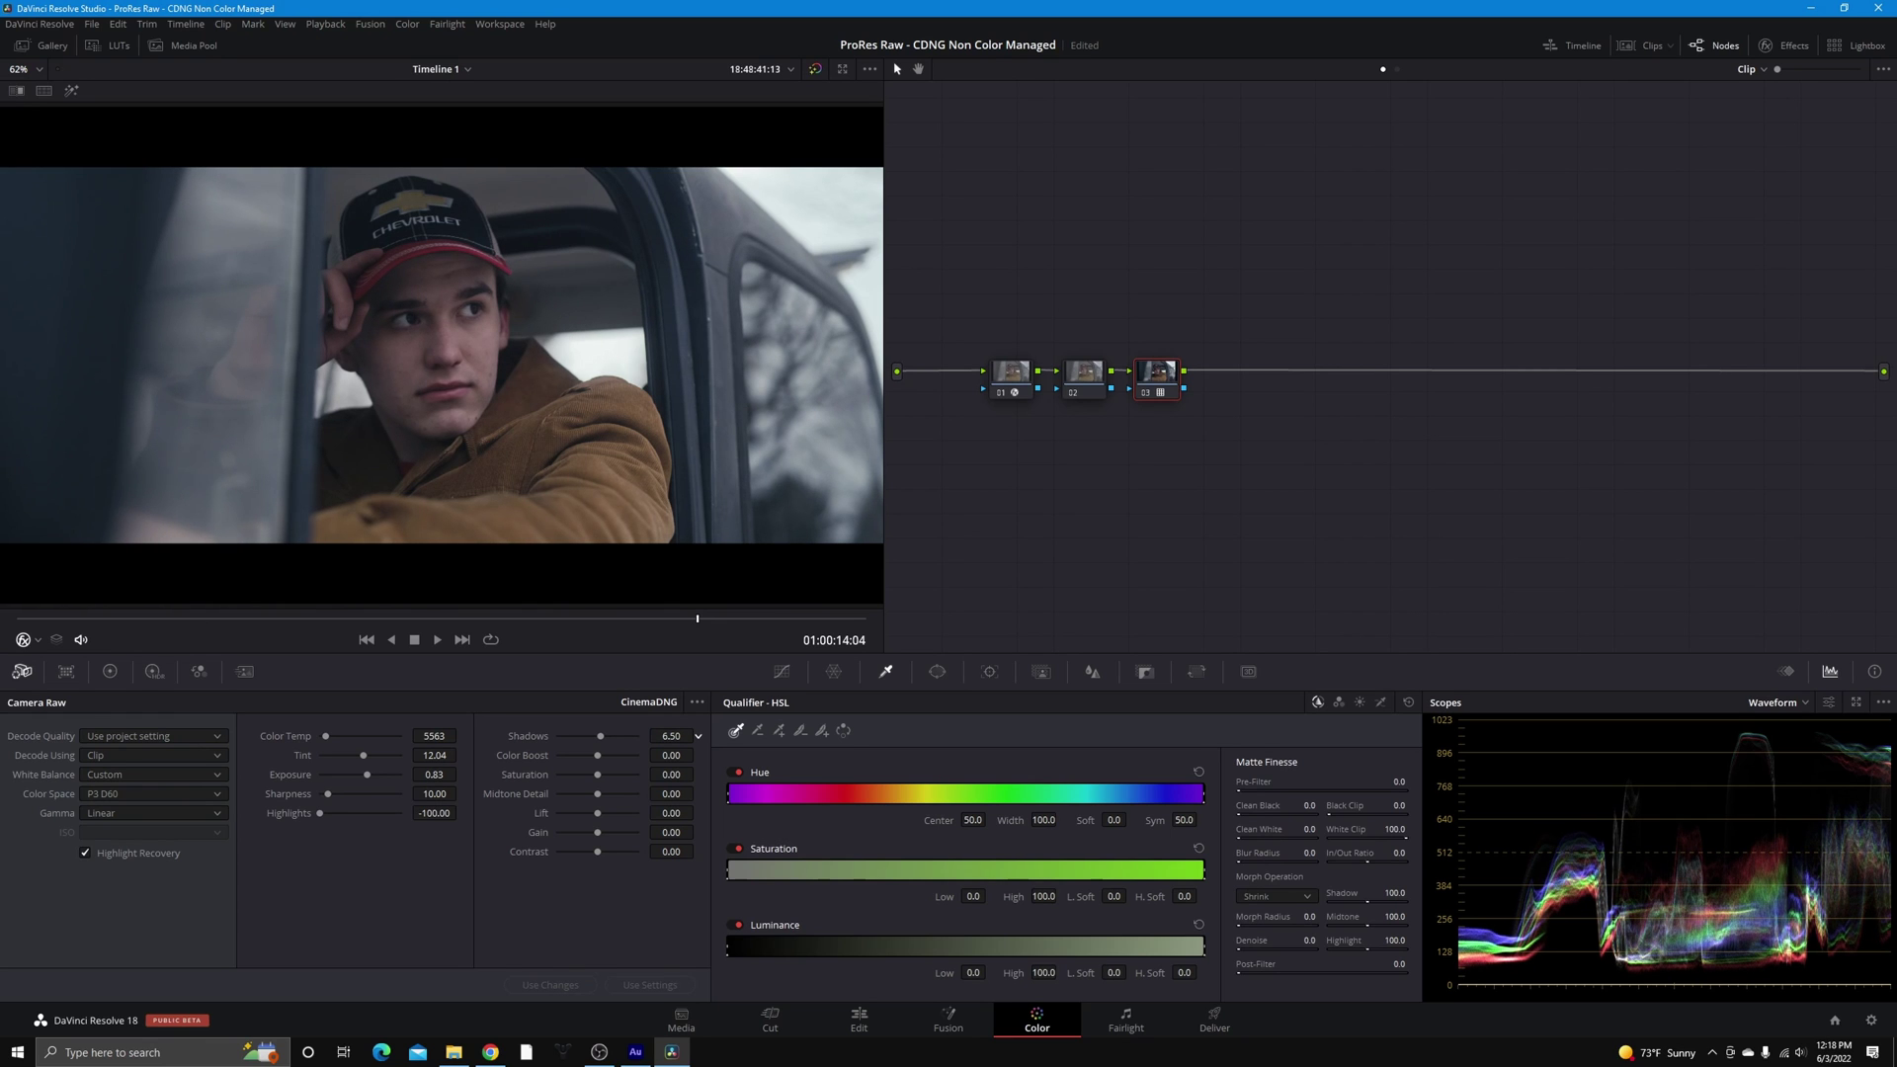
left_click_drag(597, 775, 611, 775)
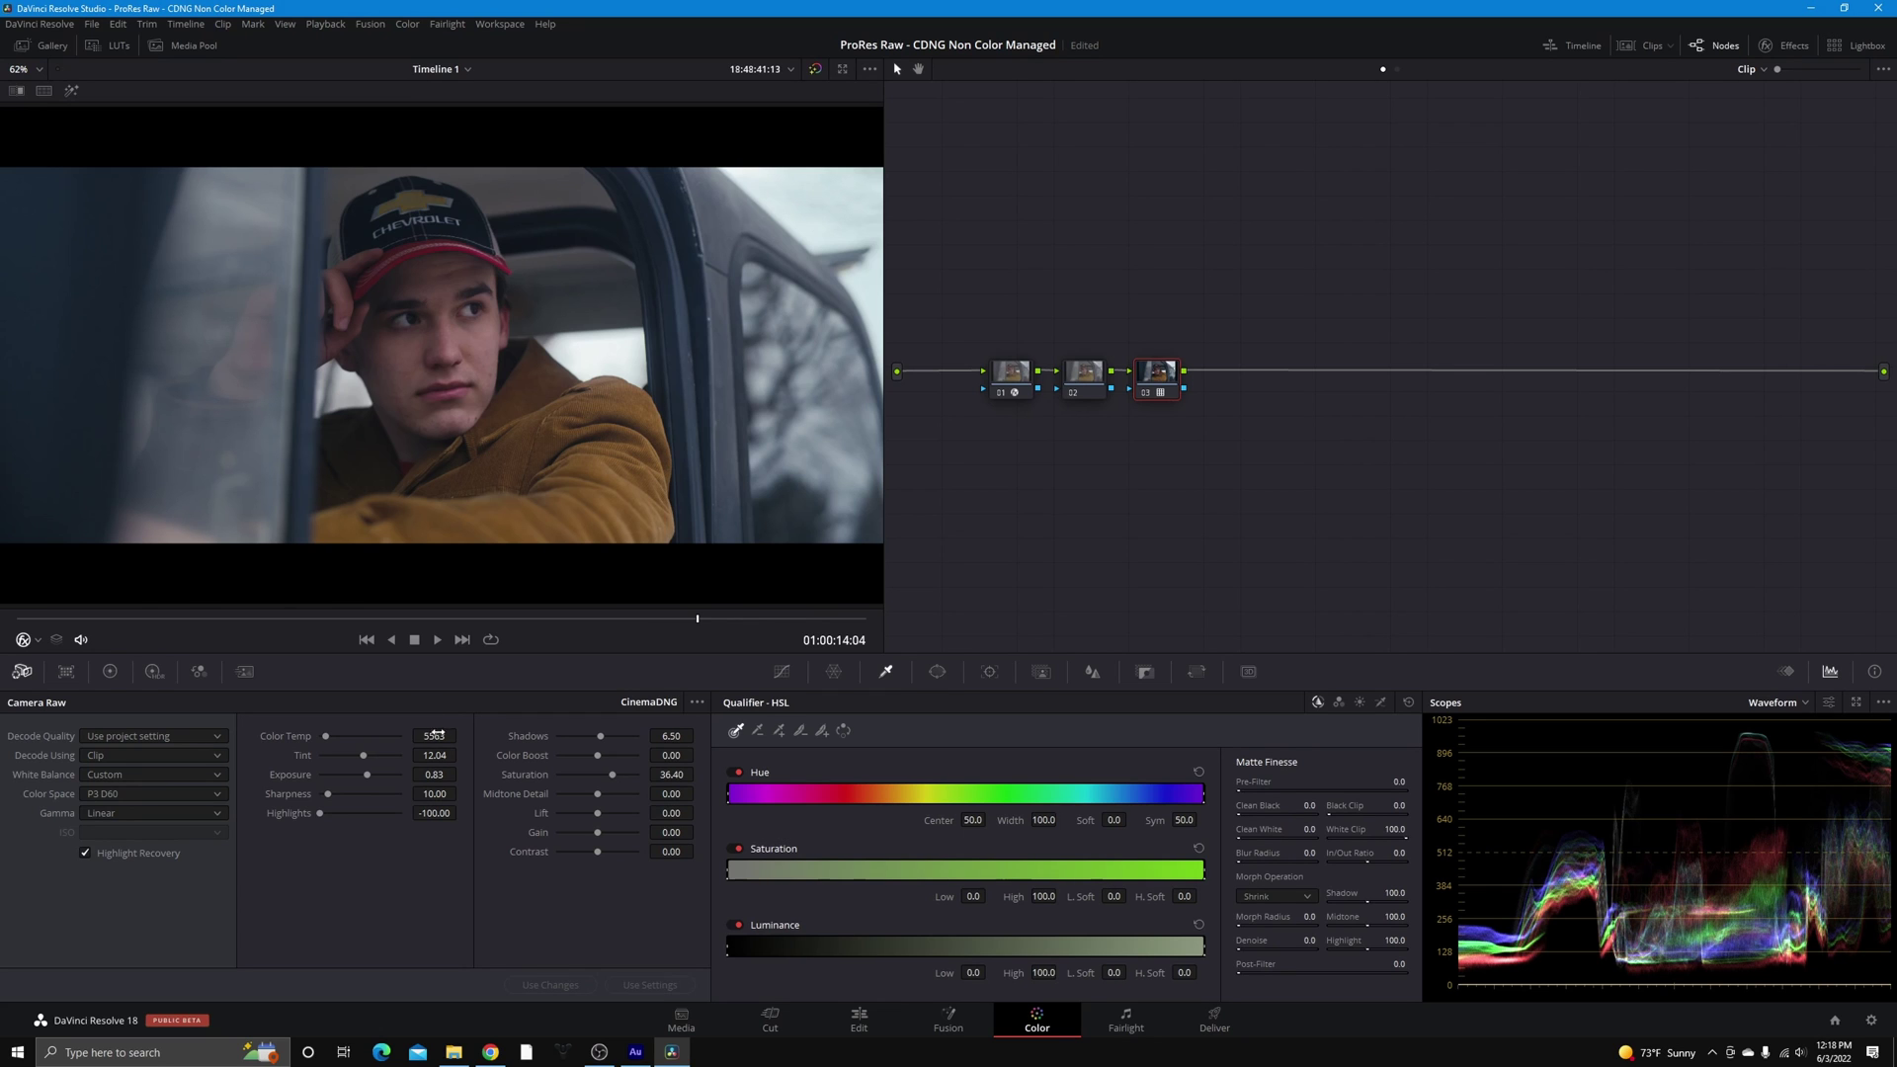
left_click_drag(435, 736, 368, 736)
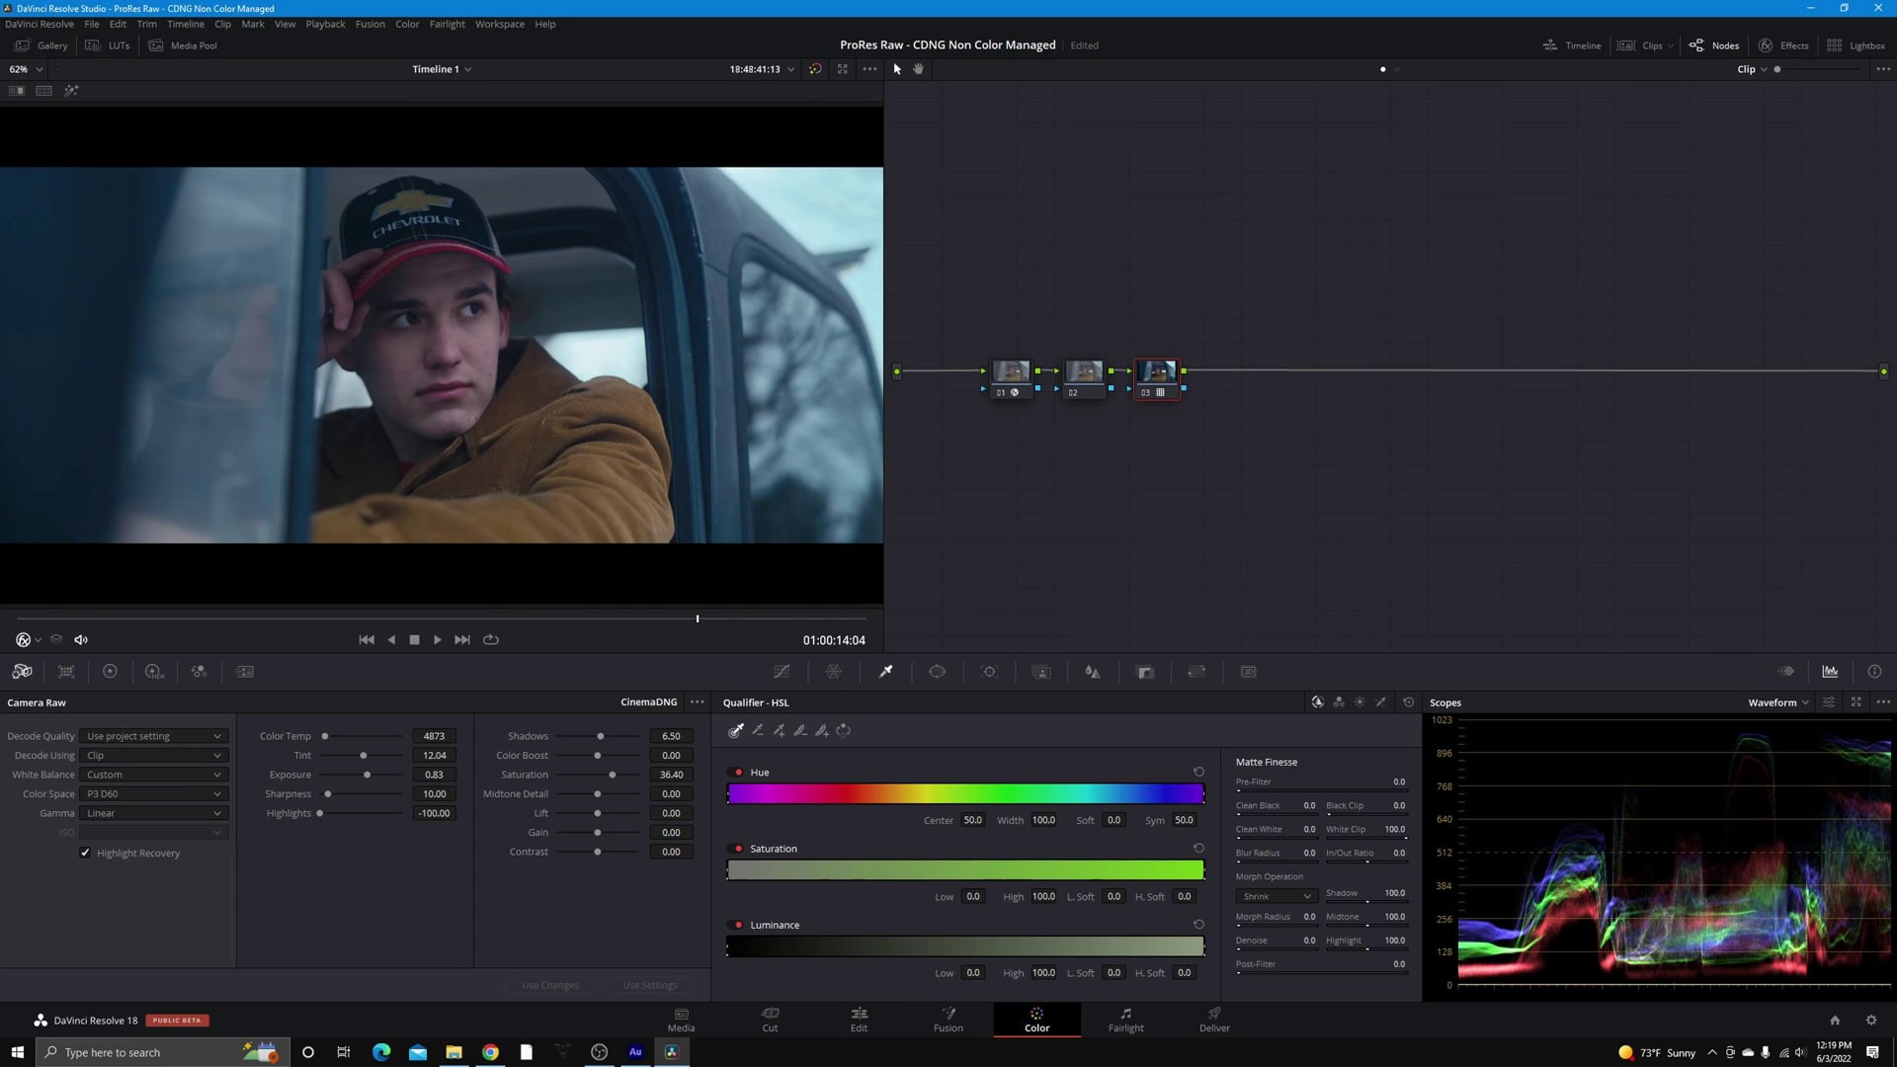
left_click_drag(435, 775, 381, 775)
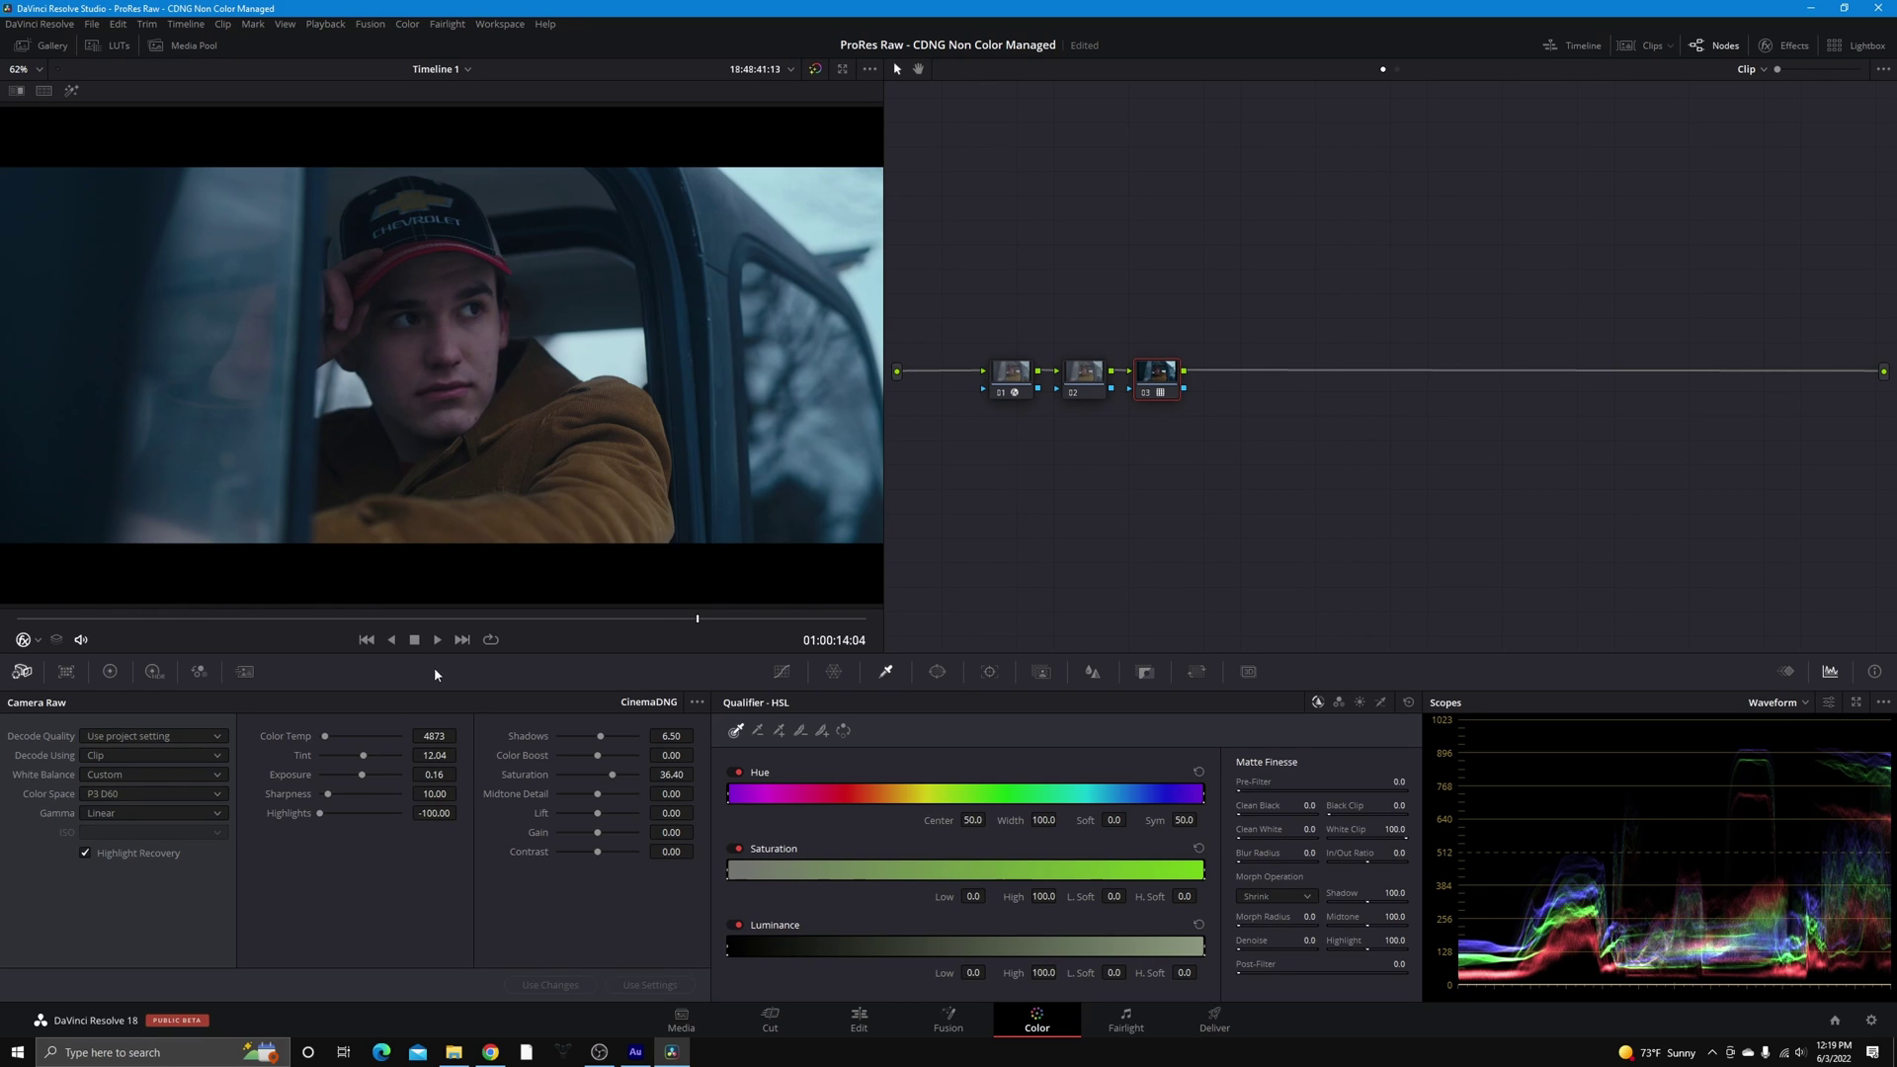
left_click_drag(440, 755, 461, 755)
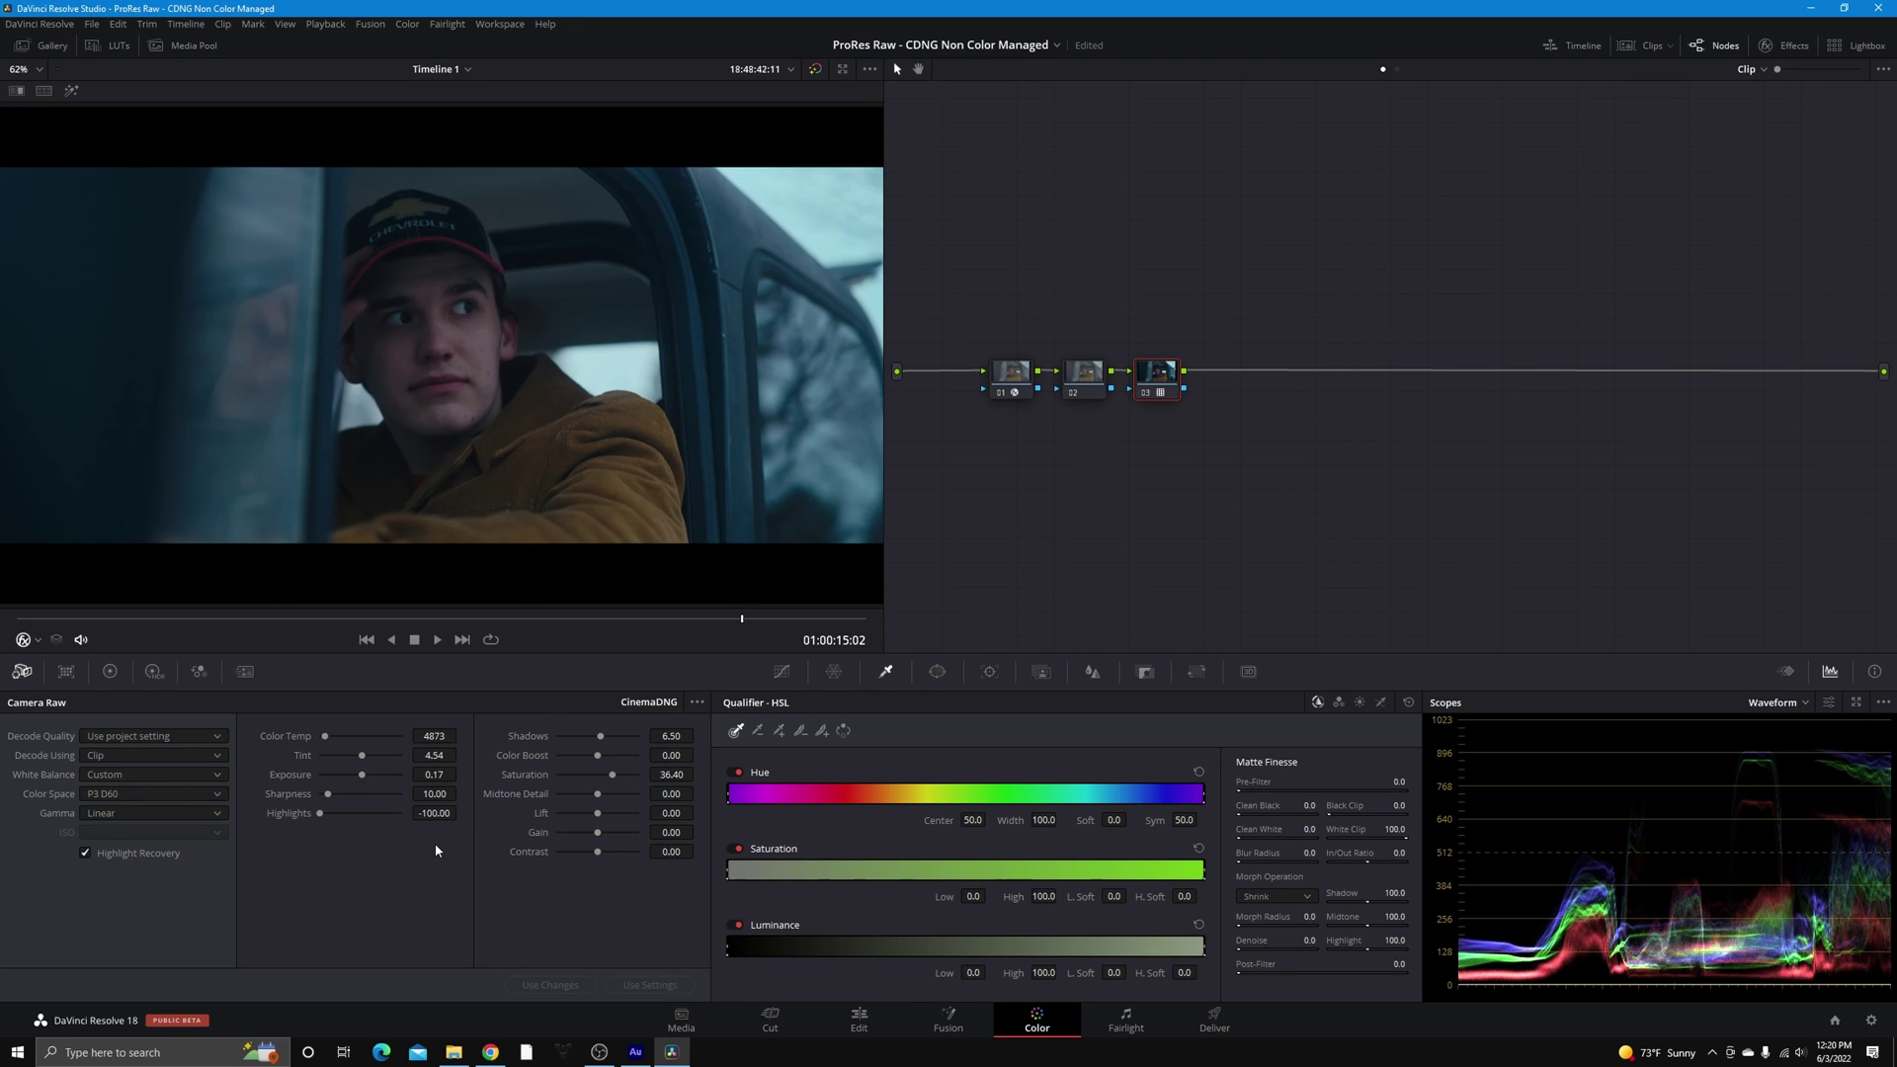
Add serial node 04 after LUT node 03
right_click(1163, 368)
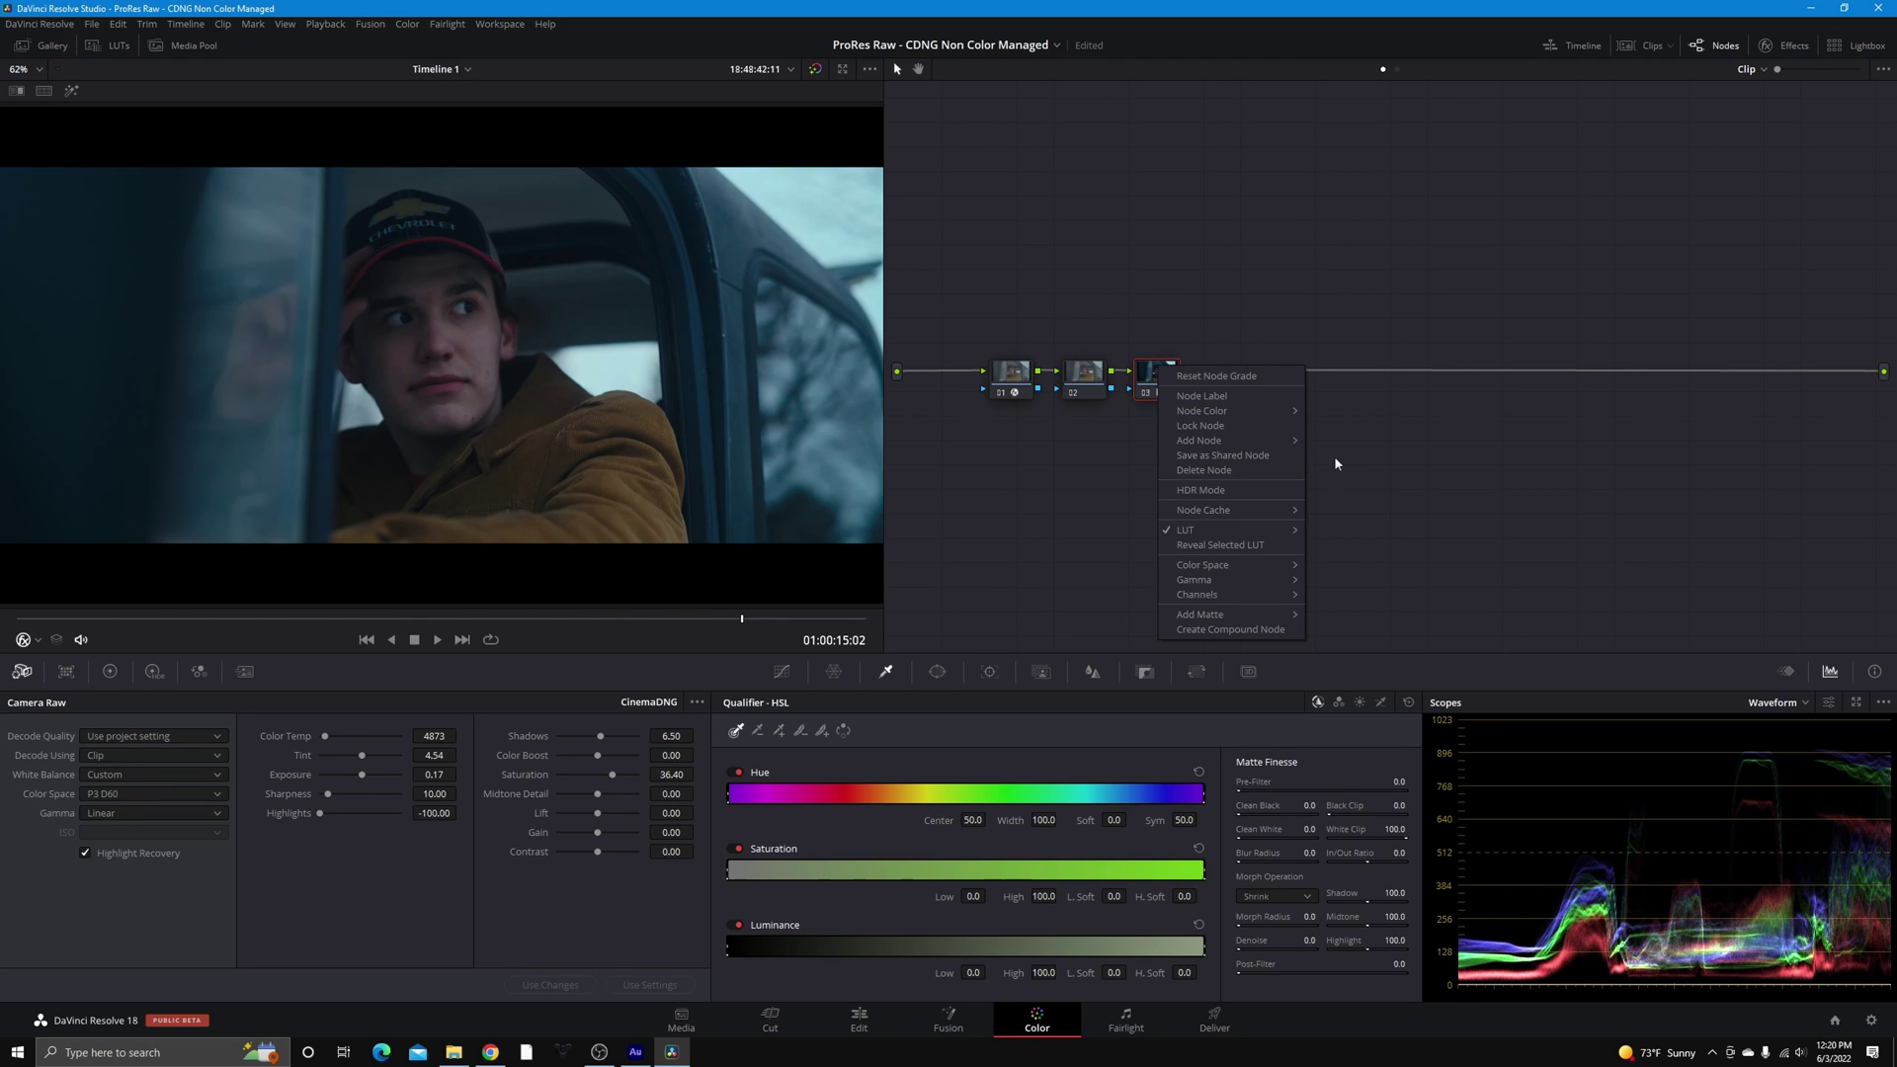
mouse_move(1285, 443)
left_click(1344, 441)
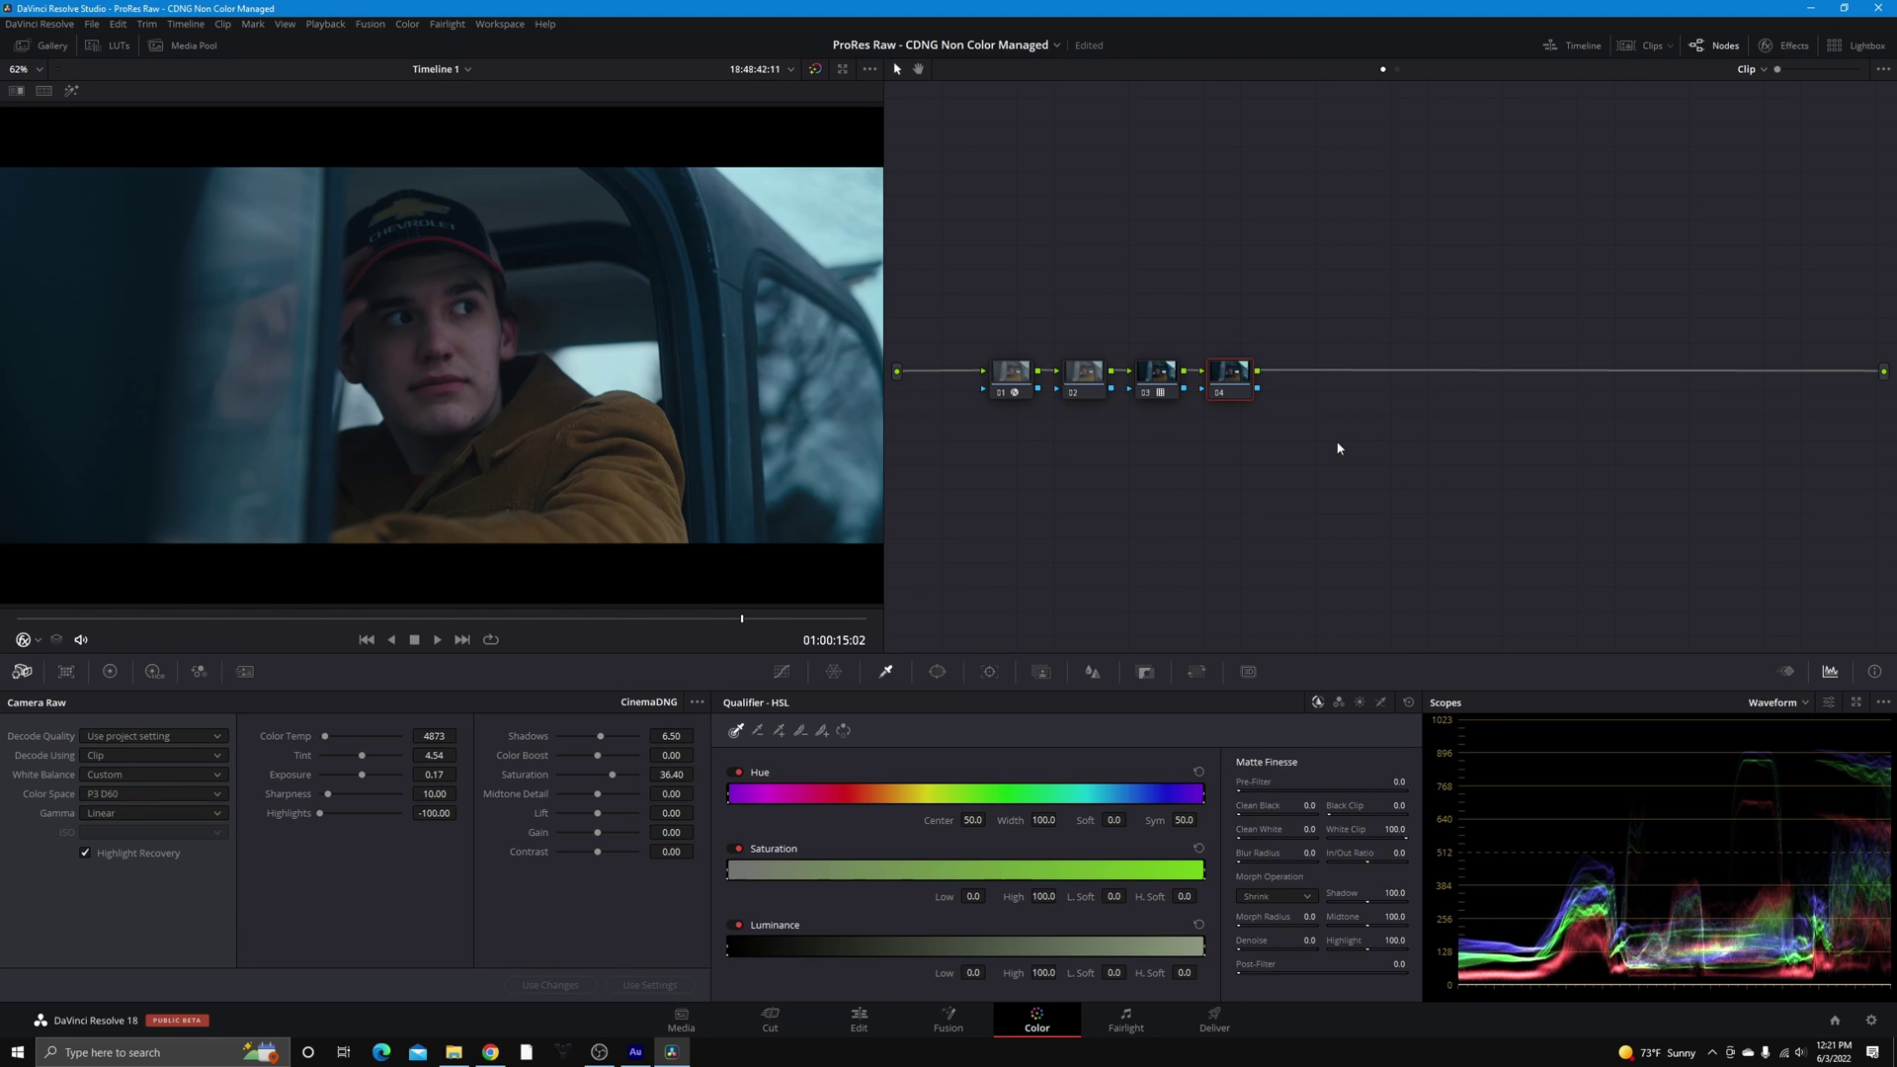